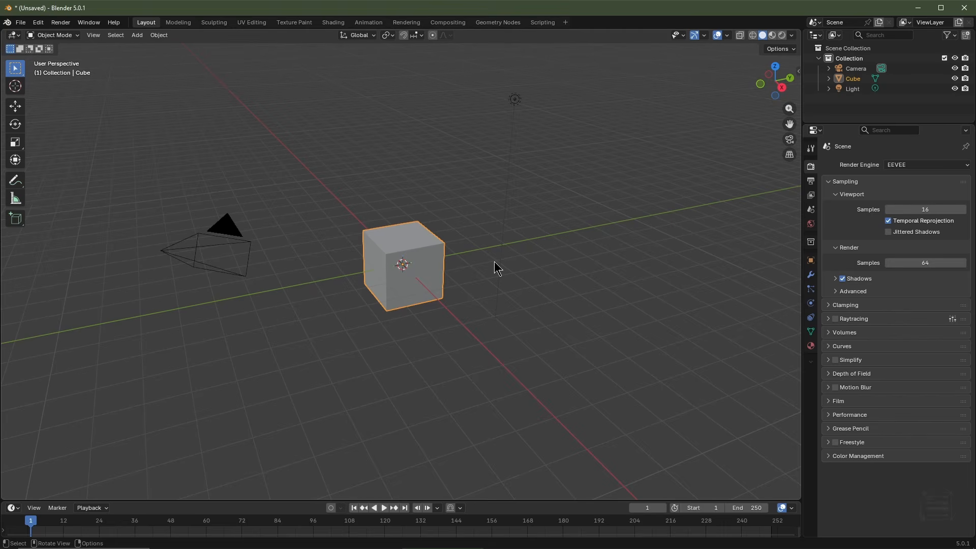
Step: Search the add-on preferences for "Node" to check that Node Wrangler is enabled, and save the preferences
left_click(38, 22)
left_click(51, 155)
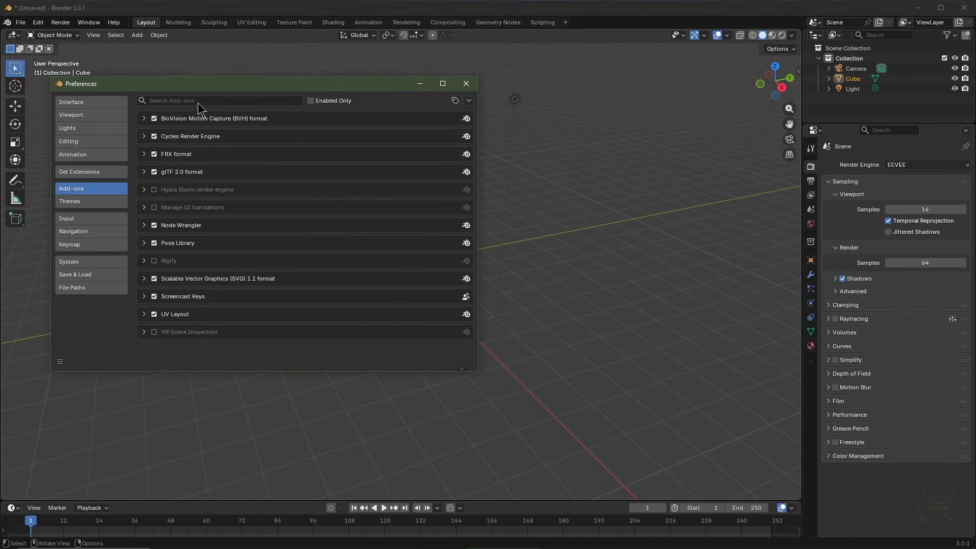
left_click(197, 101)
type("Node")
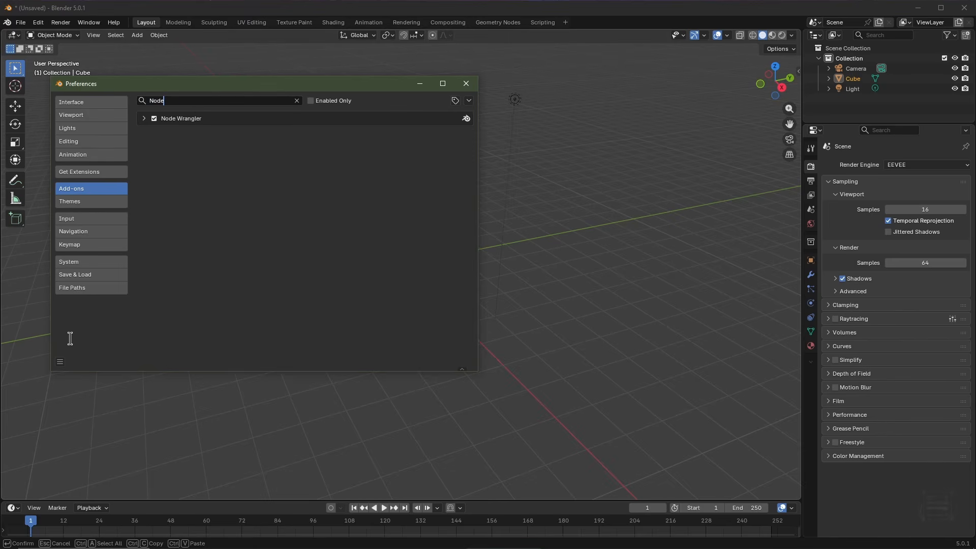
left_click(61, 361)
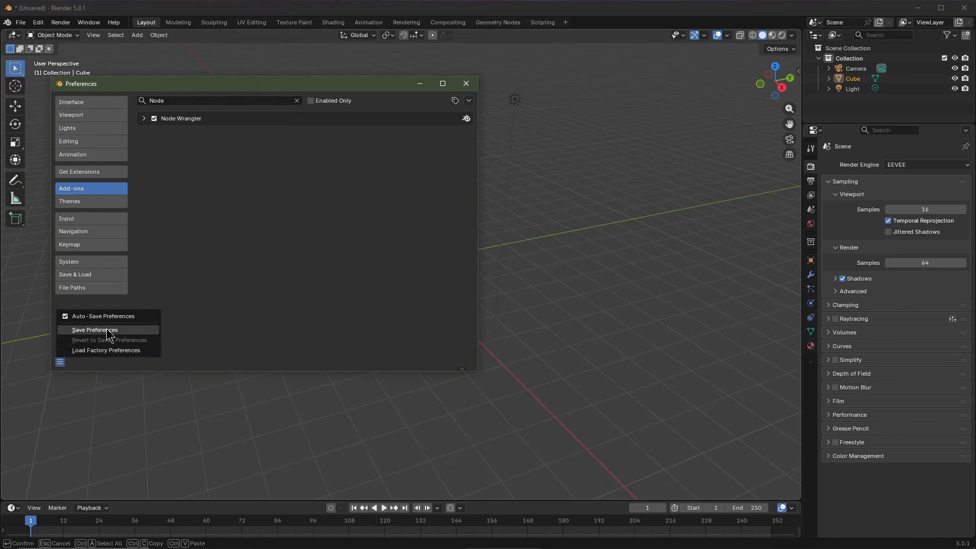
left_click(107, 330)
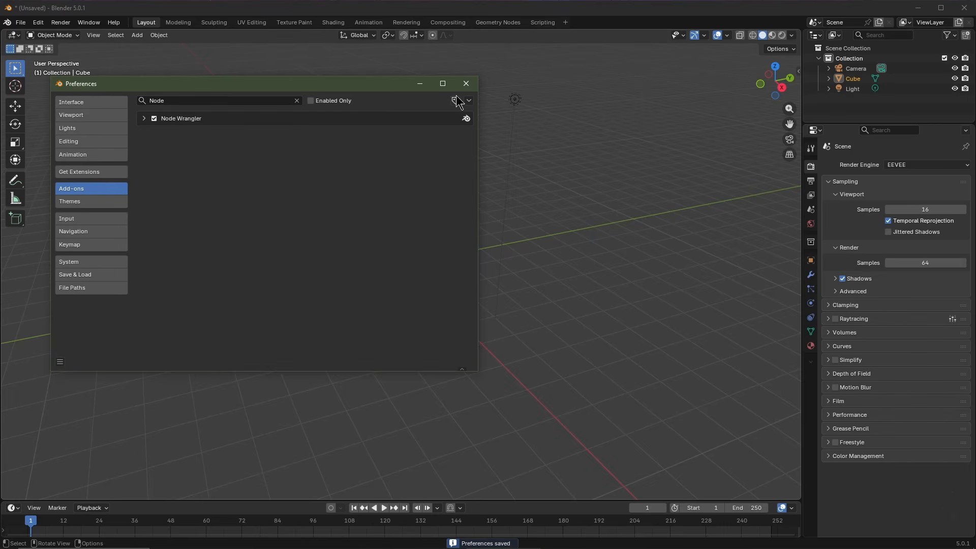
left_click(466, 83)
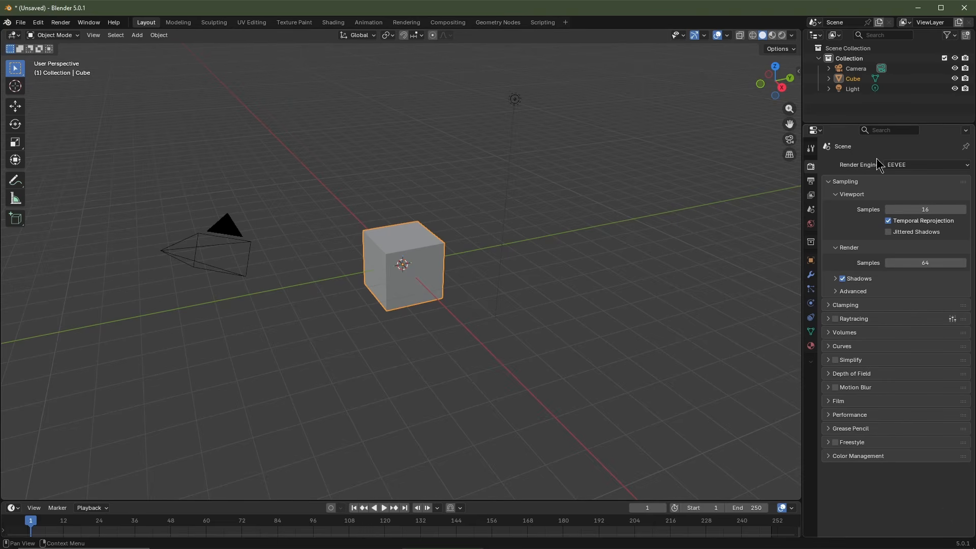
Step: Set the EEVEE volume resolution to 1:4 and enable Volume Shadows
left_click(837, 333)
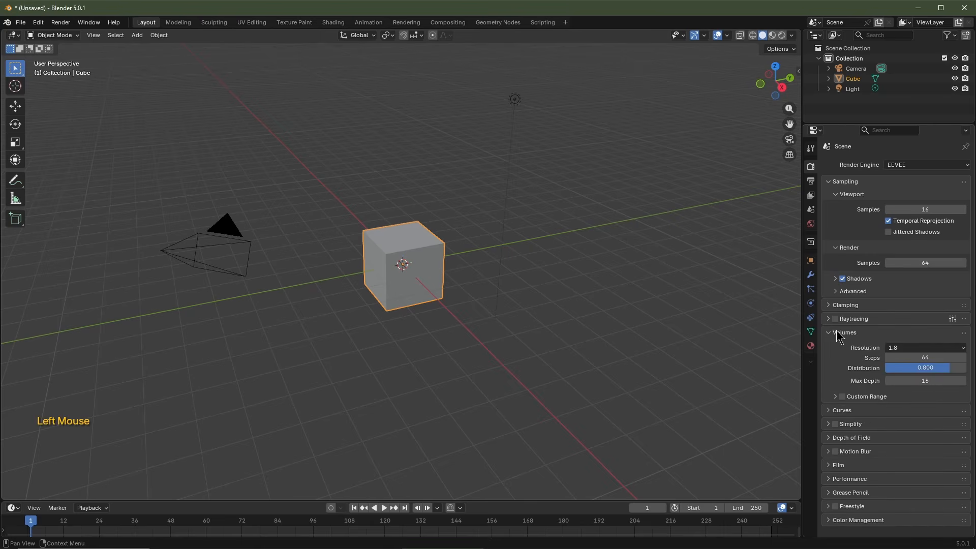
left_click(910, 350)
left_click(900, 382)
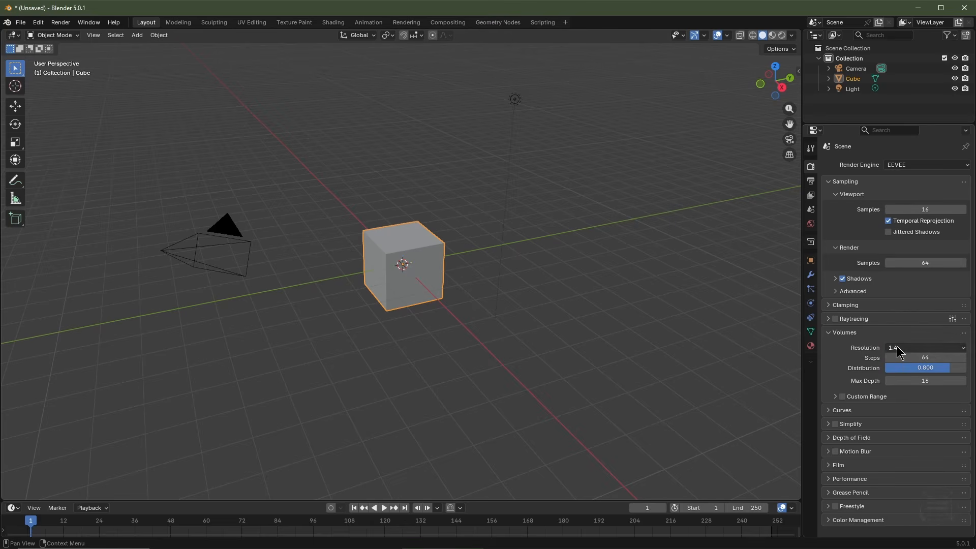
left_click(899, 351)
left_click(836, 279)
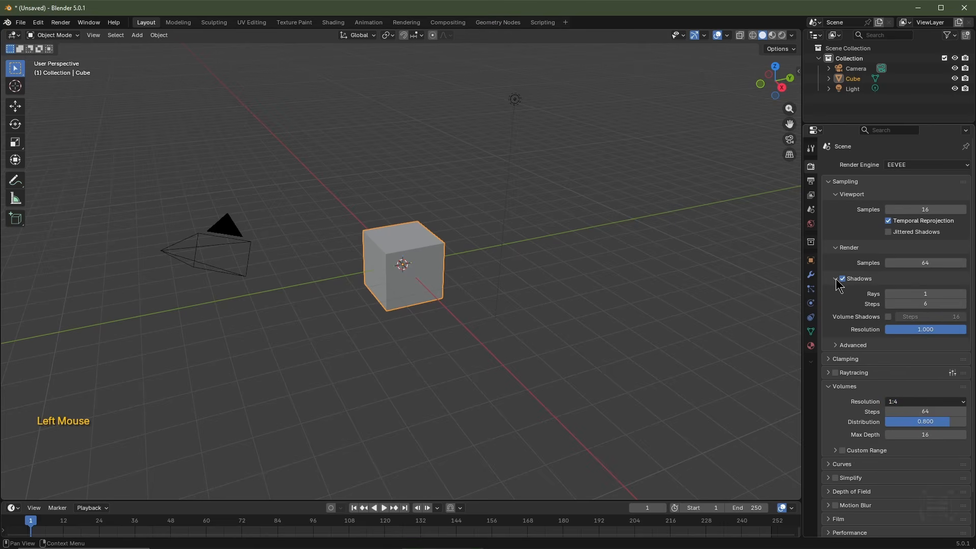
left_click(888, 316)
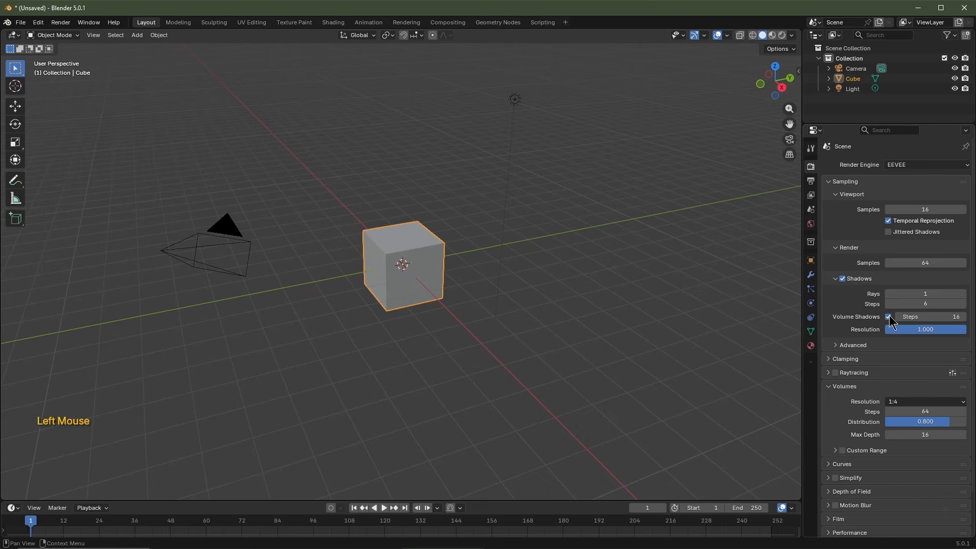
Step: Switch the render engine to Cycles with GPU Compute as the device
left_click(895, 170)
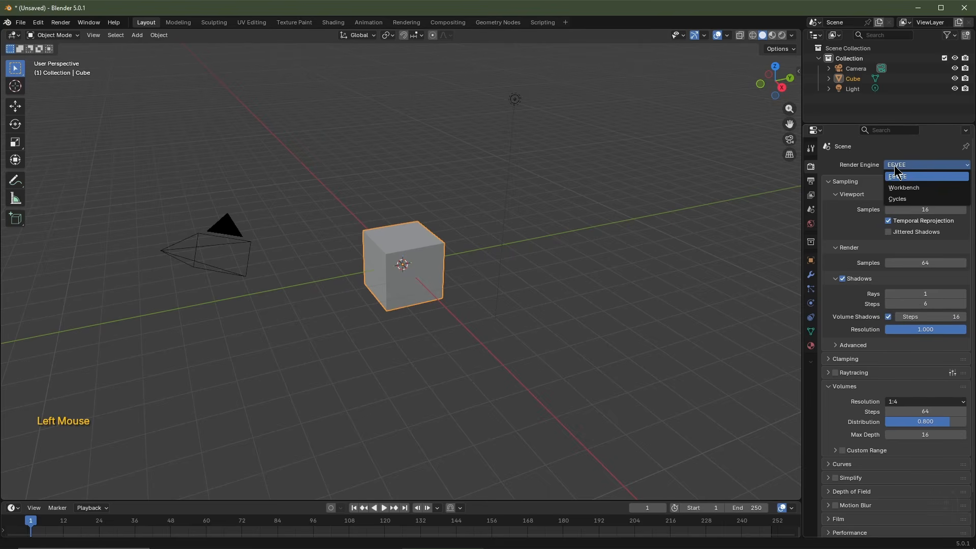
left_click(913, 199)
left_click(910, 178)
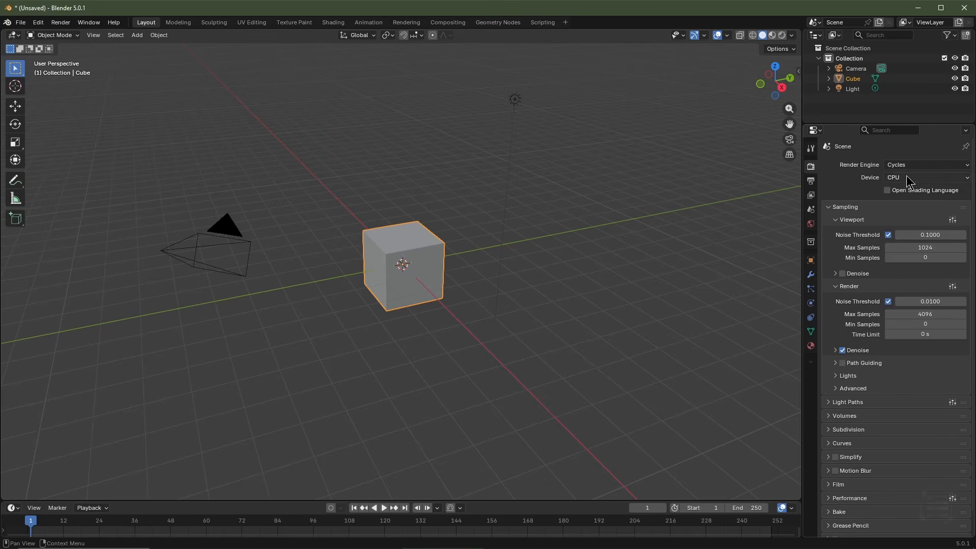
left_click(905, 202)
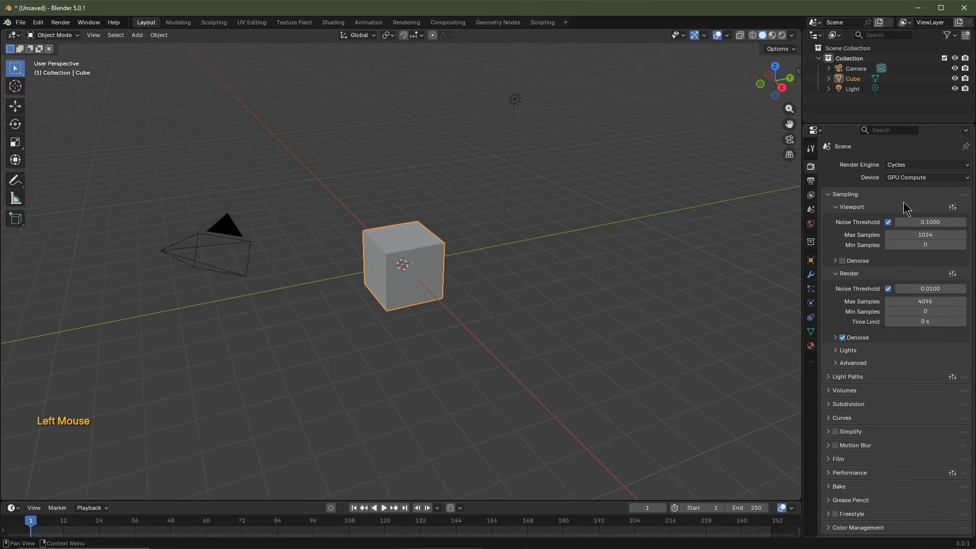
Step: Enable viewport denoising and set the viewport noise threshold to 0.05
left_click(842, 261)
left_click(919, 222)
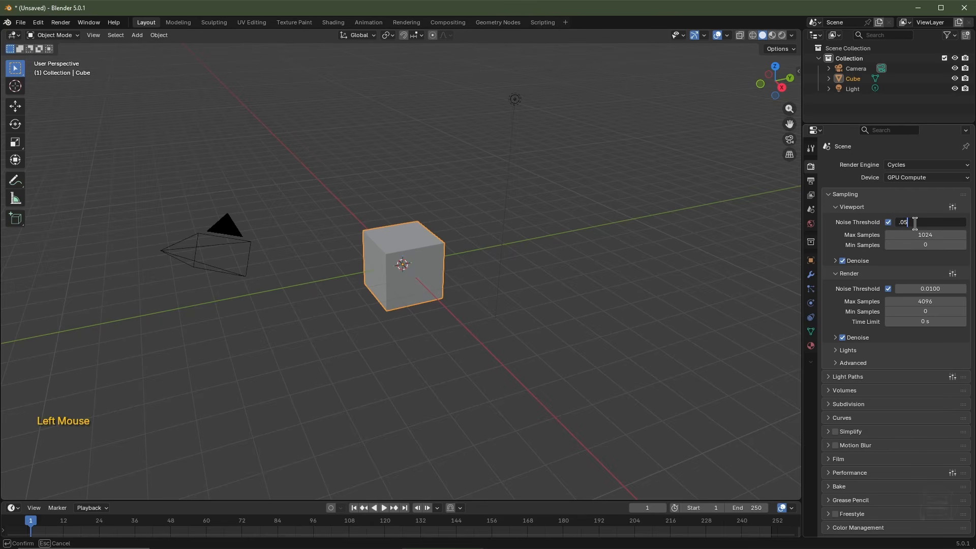
type(".05")
key("Return")
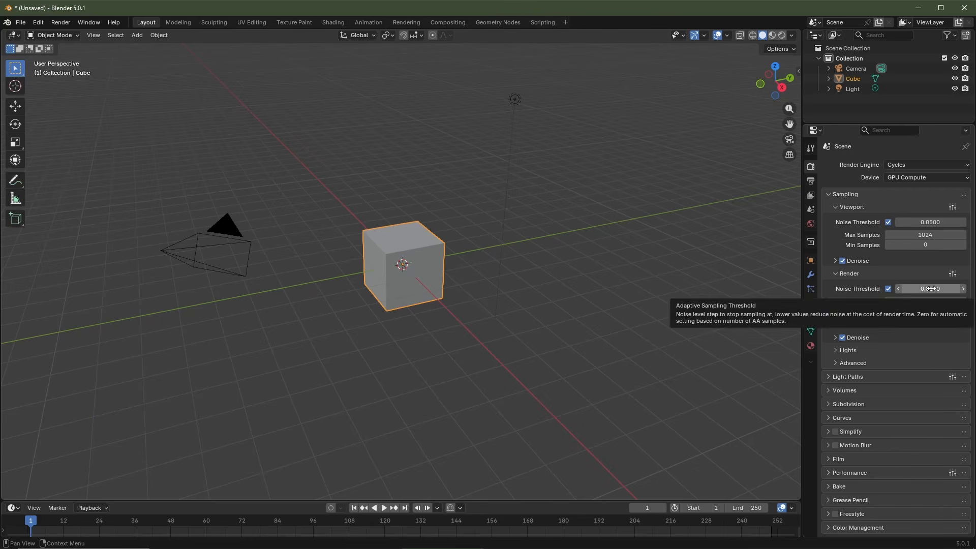
Step: Set the render noise threshold to 0.025 and the render max samples to 512
left_click(931, 289)
type(".025")
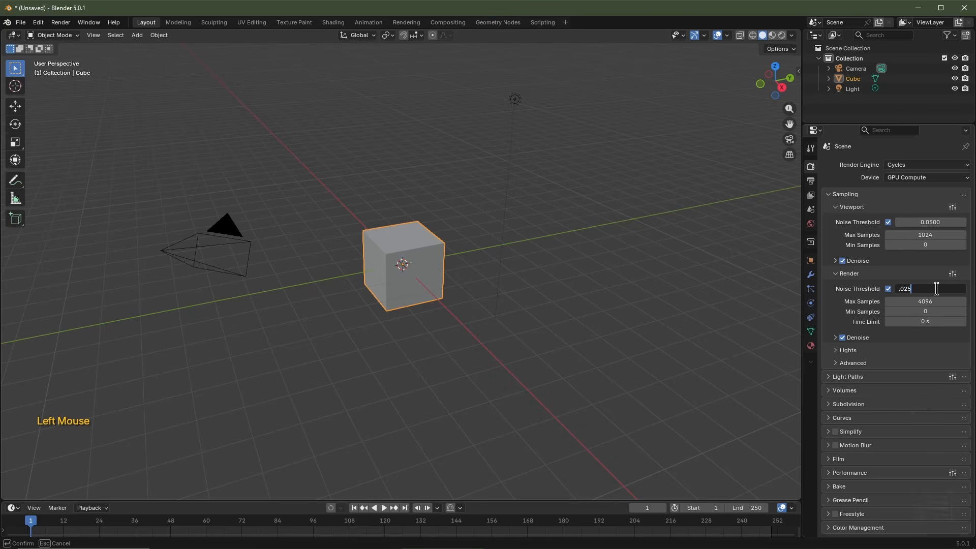
key("Tab")
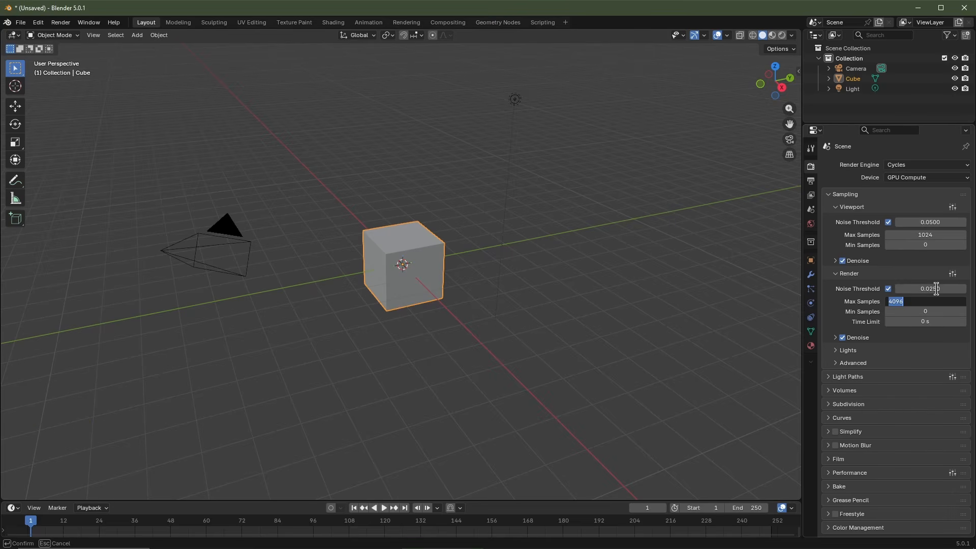
type("512")
key("Return")
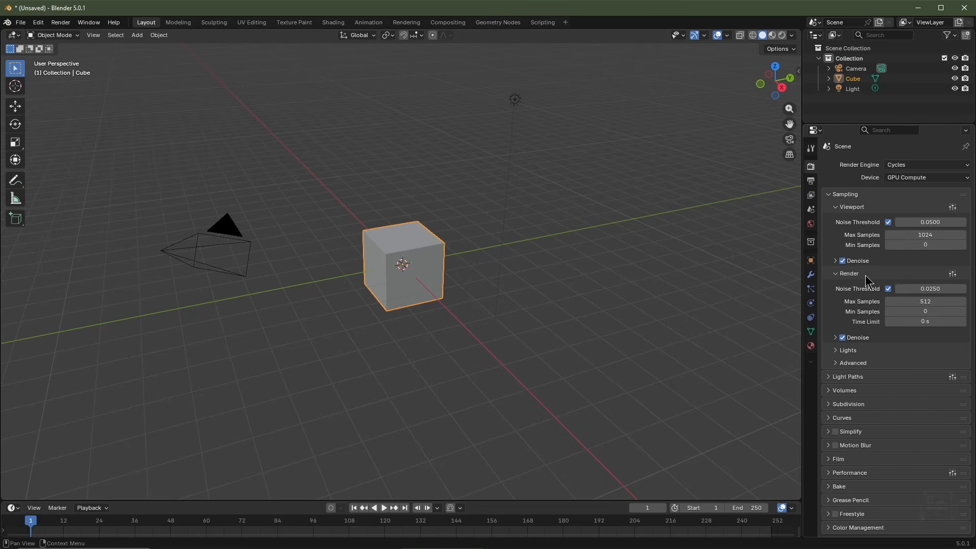
Step: Set the diffuse and glossy max bounces of the light paths to 0
left_click(829, 377)
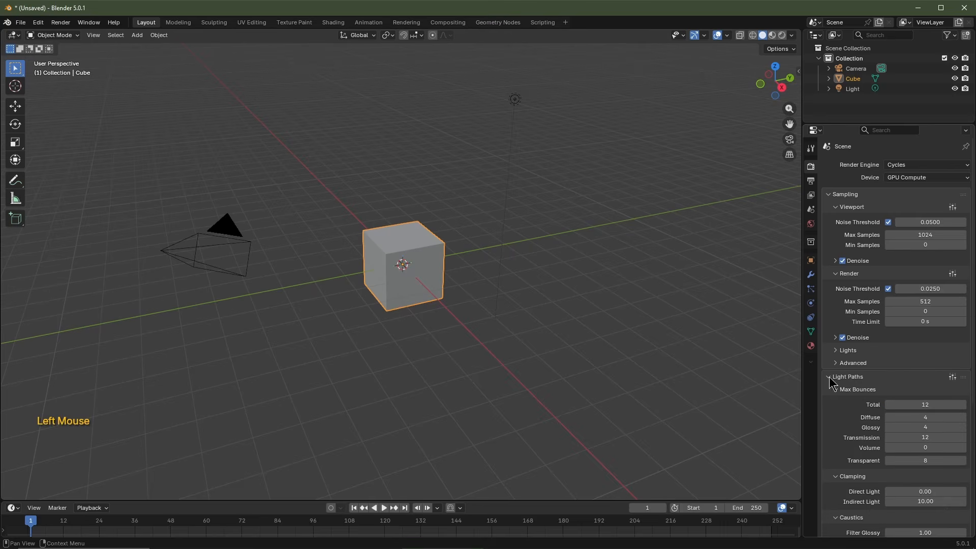
double_click(933, 420)
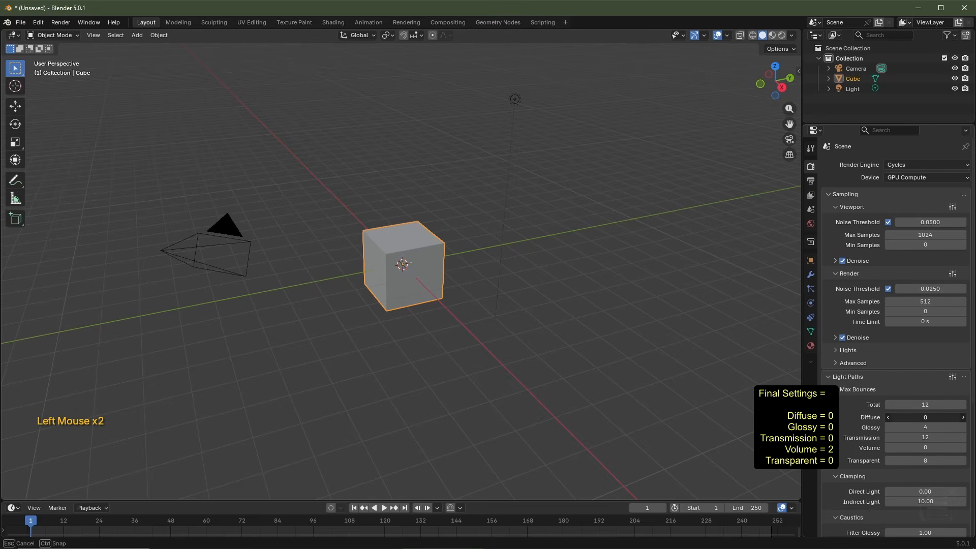
type("0")
key("Return")
left_click(938, 428)
type("0")
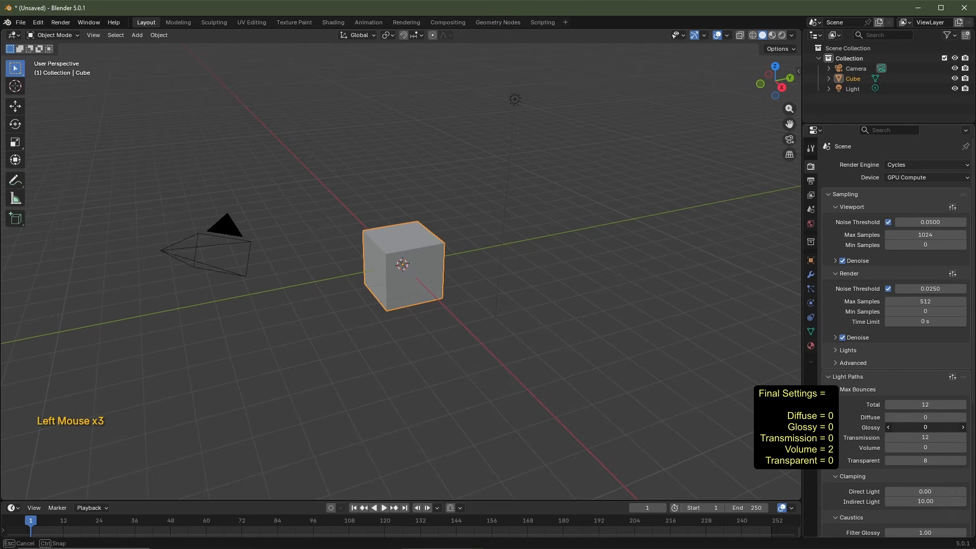
key("Return")
Step: Set the volume max bounces to 4 and the transparent max bounces to 16
left_click(963, 448)
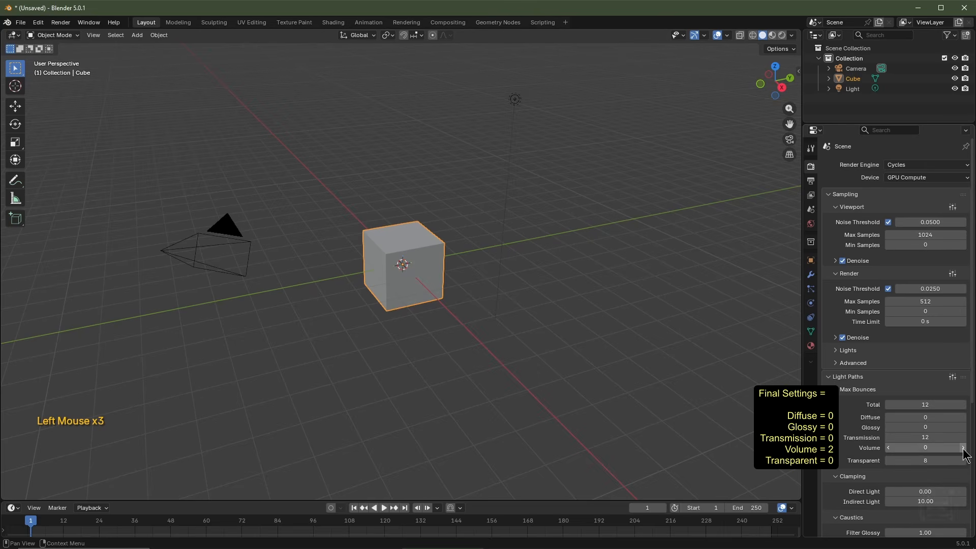
left_click(963, 448)
left_click(962, 448)
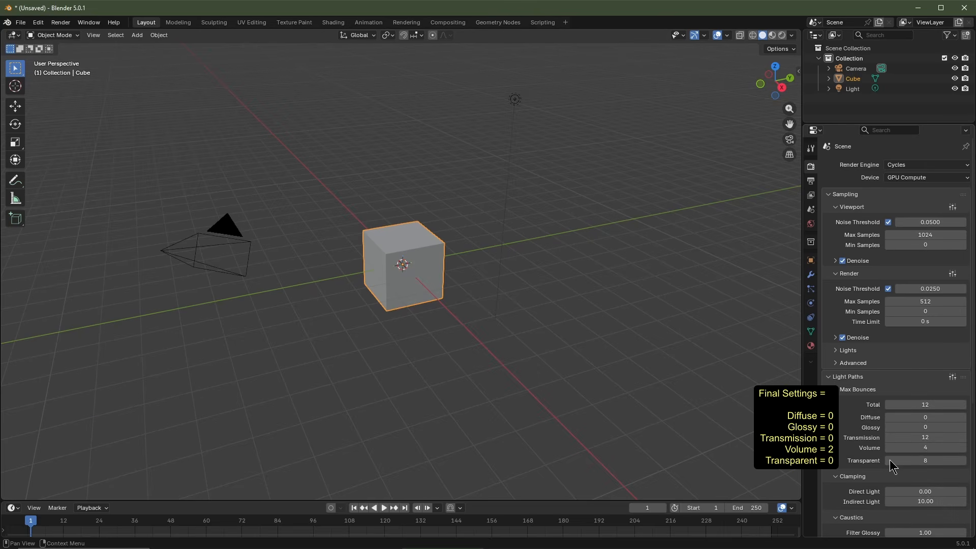
left_click(921, 461)
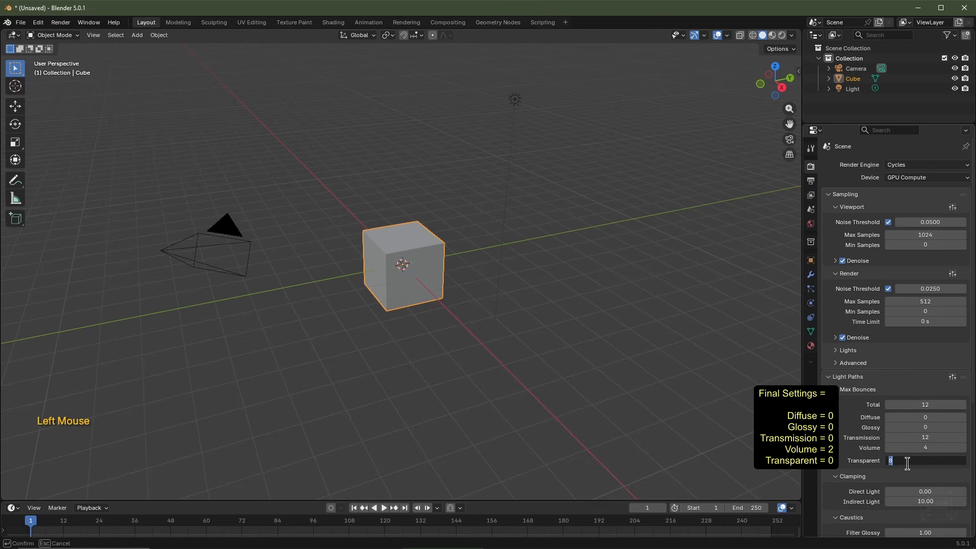
scroll(909, 464, "down", 3)
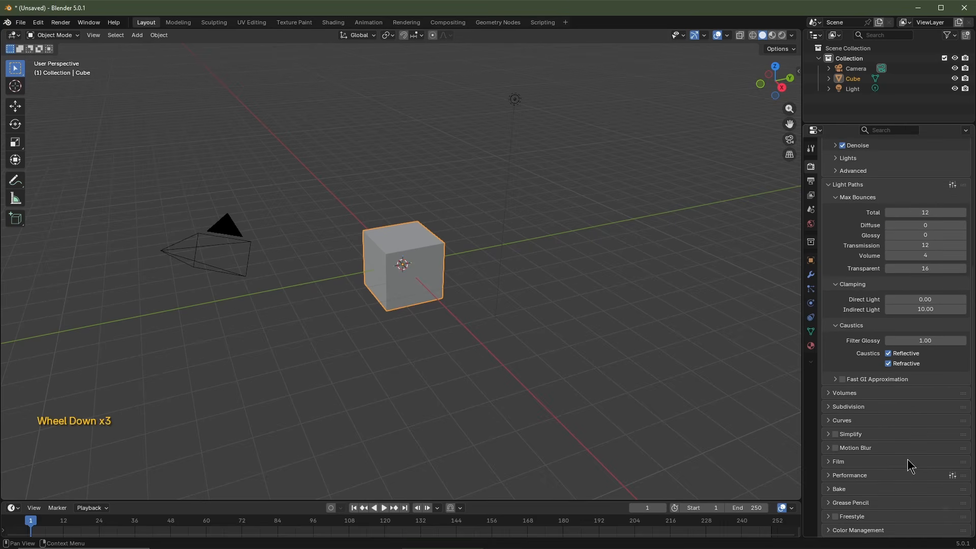
Step: Enable Biased volume rendering in Cycles and set its viewport step rate to 4
left_click(845, 393)
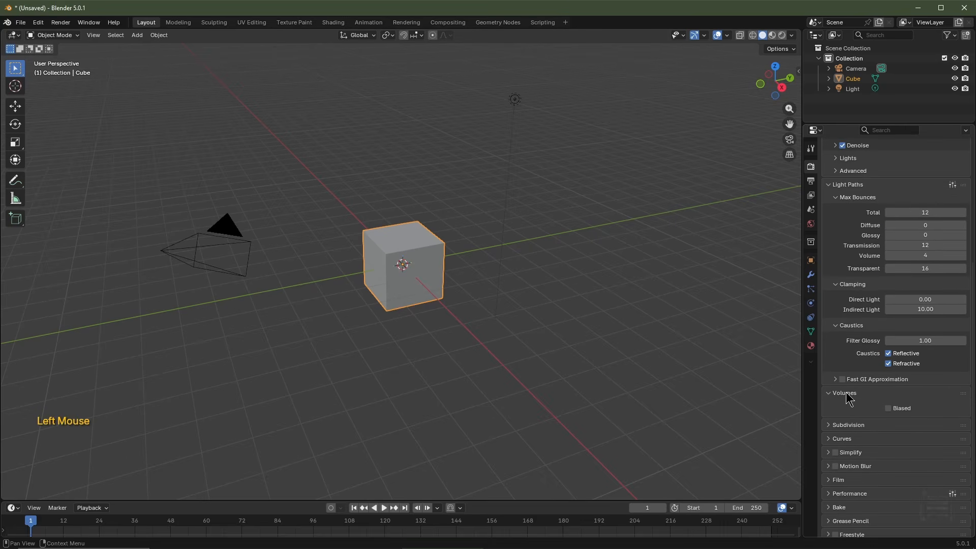
left_click(891, 409)
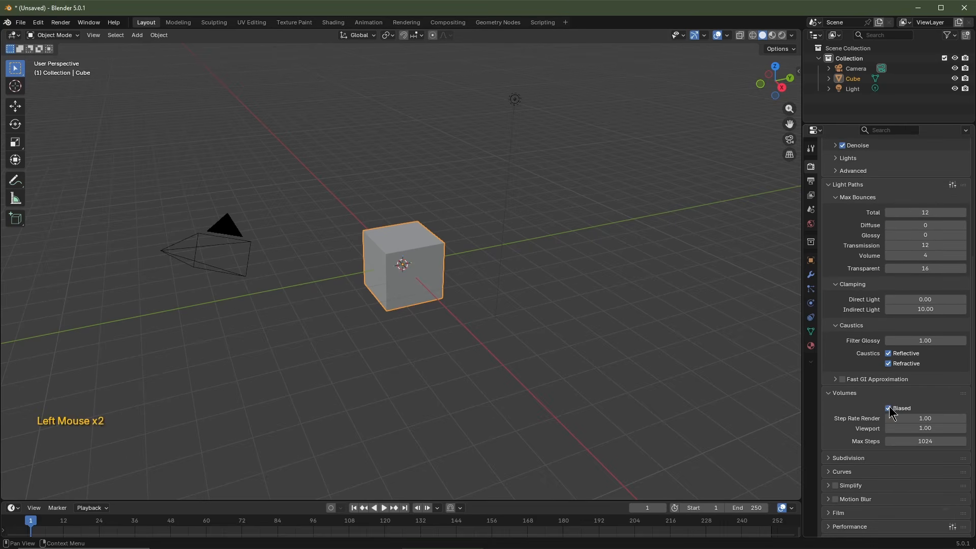
left_click(925, 428)
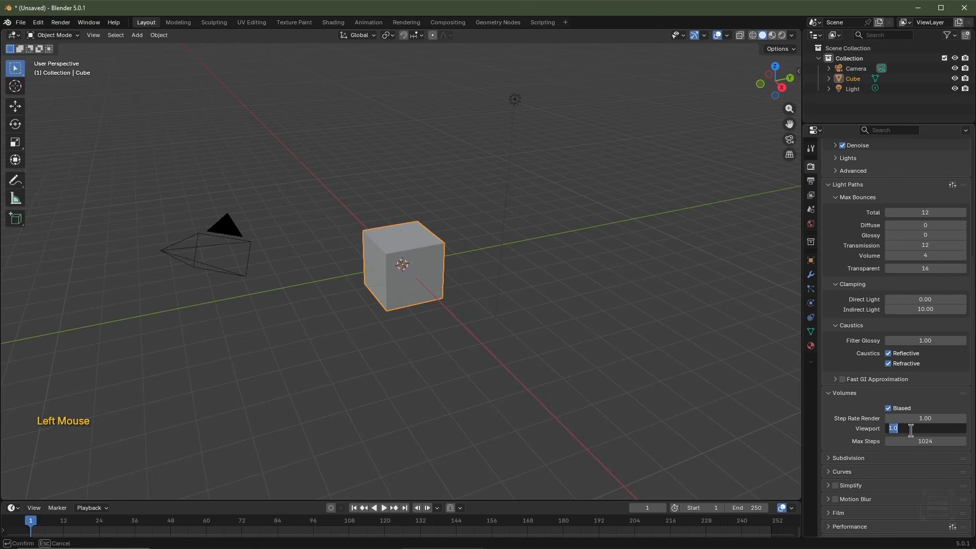
key("Return")
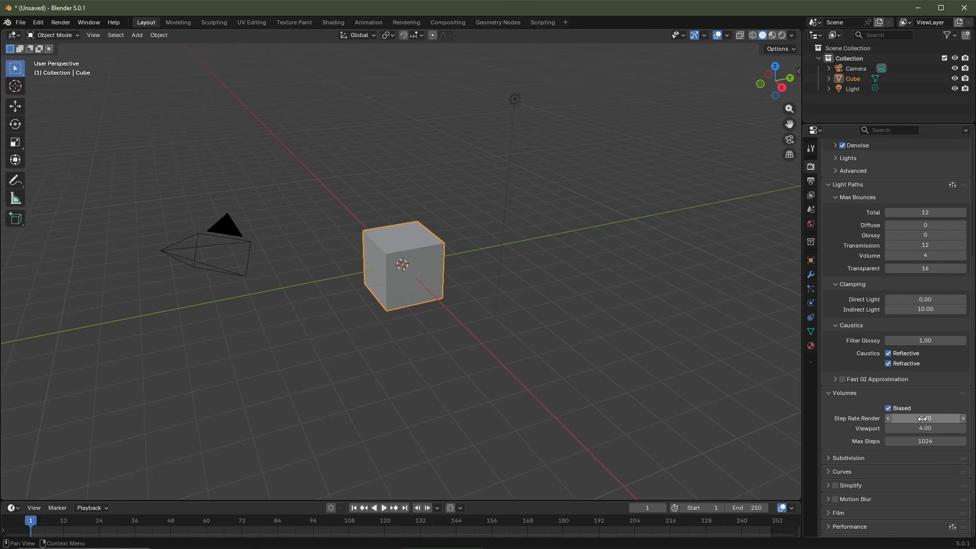
Step: Add a Subdivision Surface modifier to the cube and set its viewport levels to 2
scroll(867, 447, "up", 8)
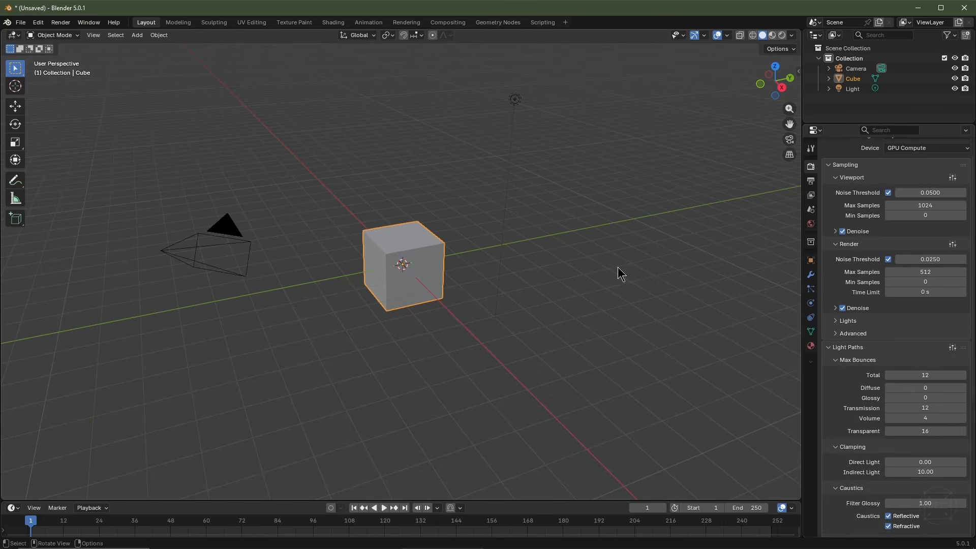
left_click(397, 247)
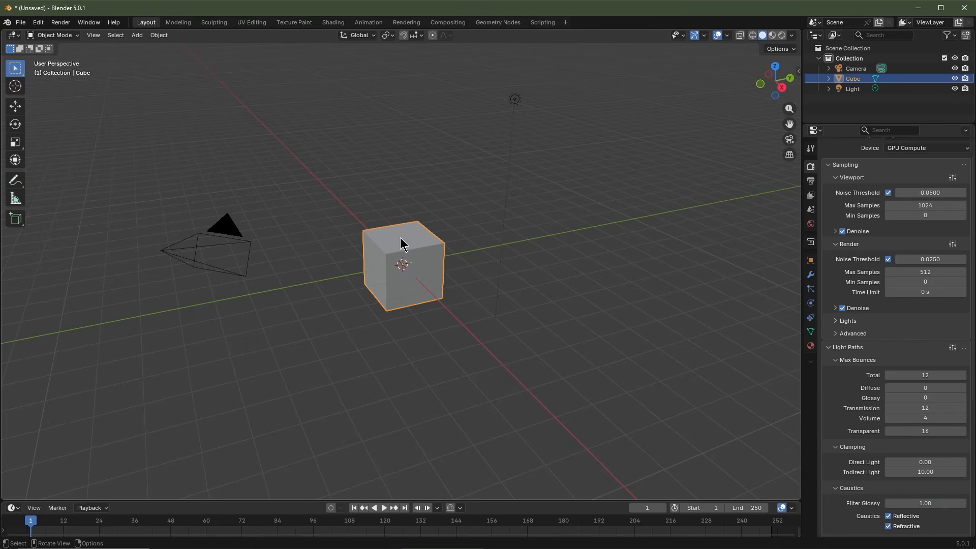
left_click(810, 275)
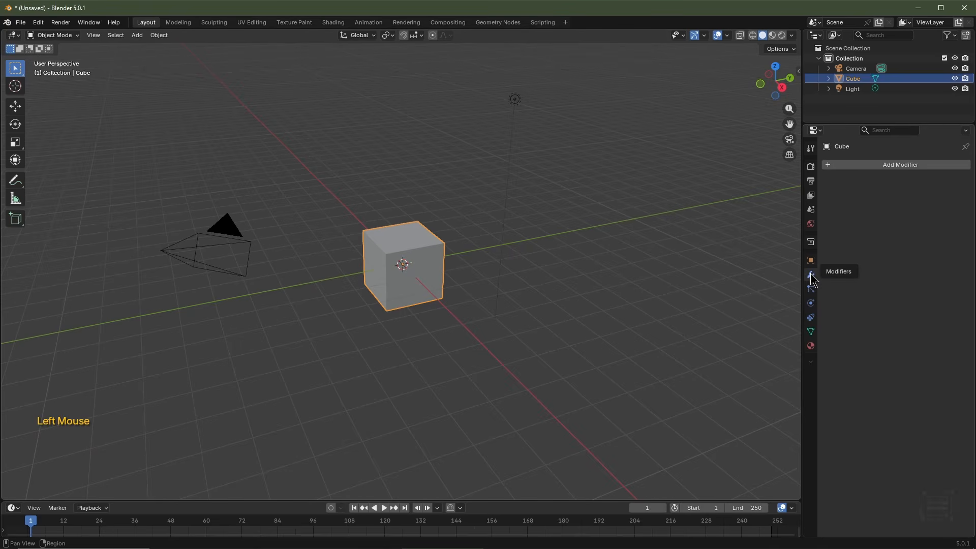
left_click(865, 166)
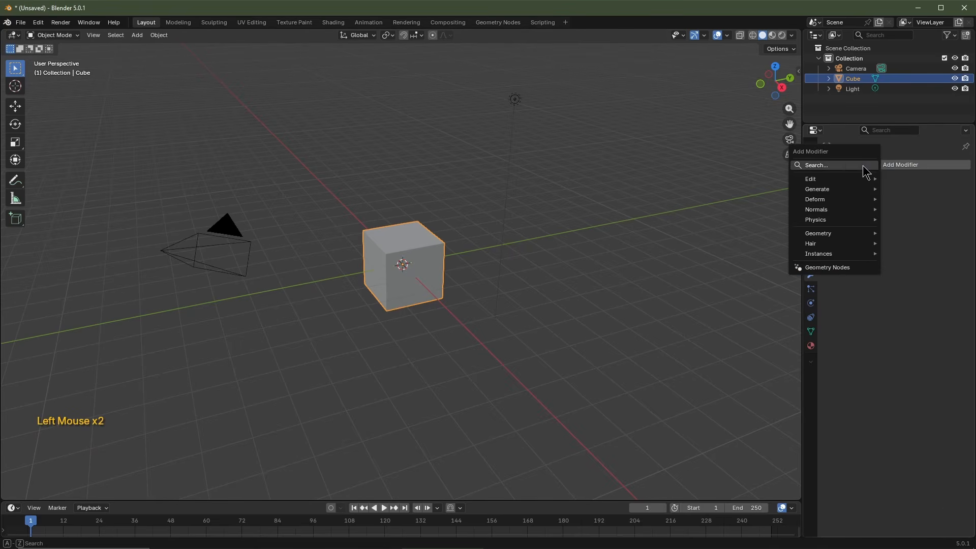
mouse_move(852, 192)
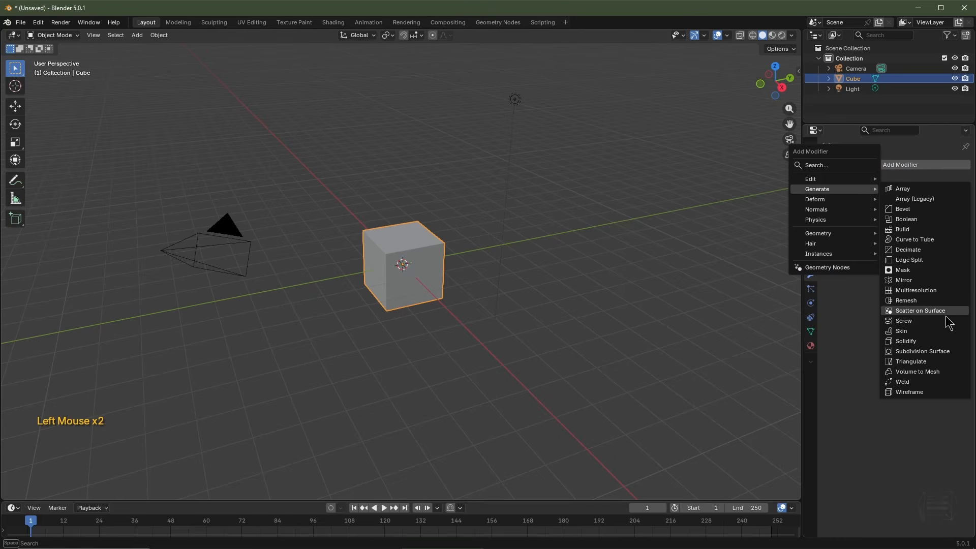
left_click(943, 353)
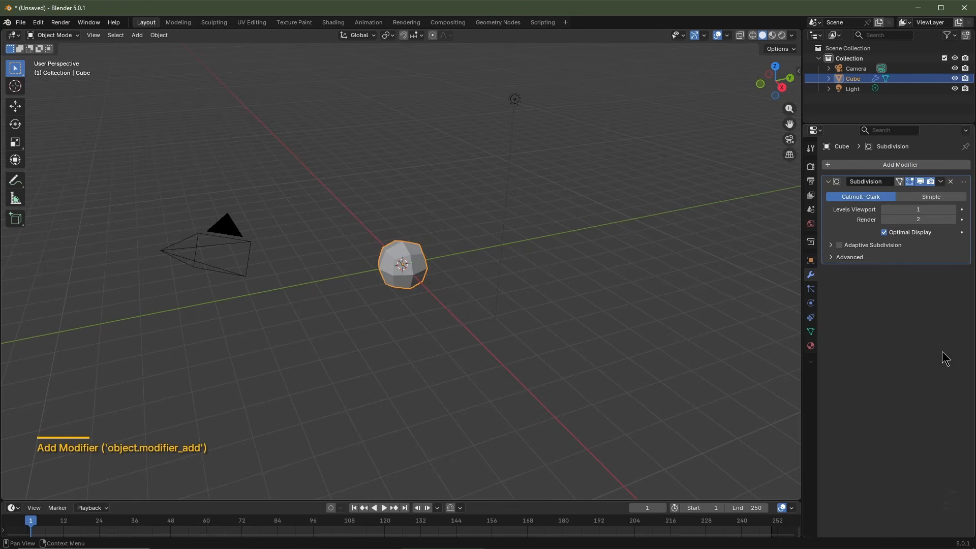
left_click(952, 211)
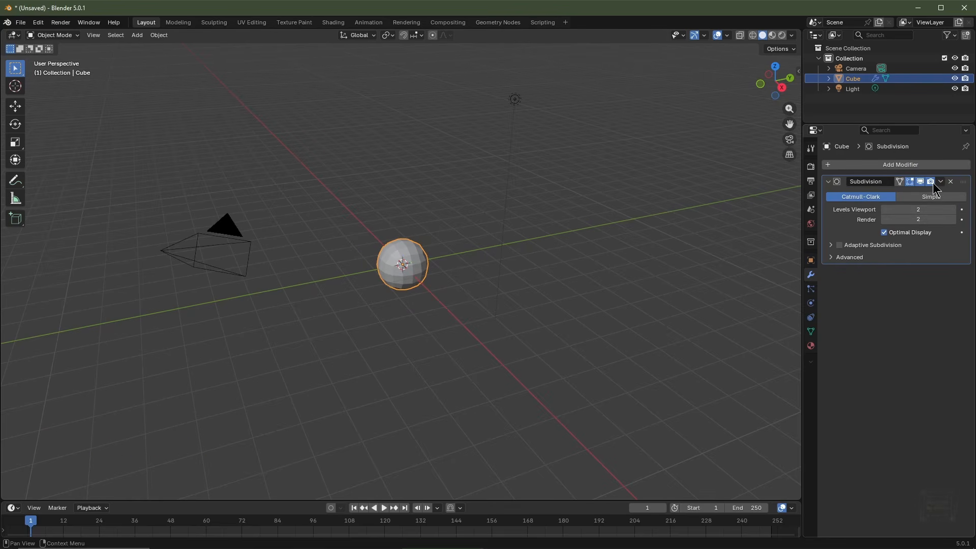
Step: Apply the Subdivision modifier and scale the whole sphere mesh by 10 in Edit Mode
left_click(941, 182)
left_click(934, 197)
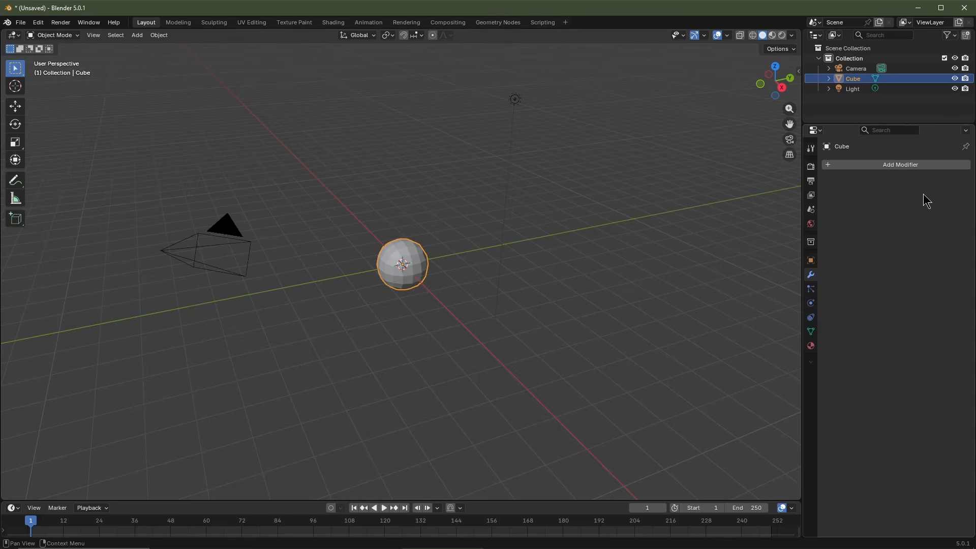
key("Tab")
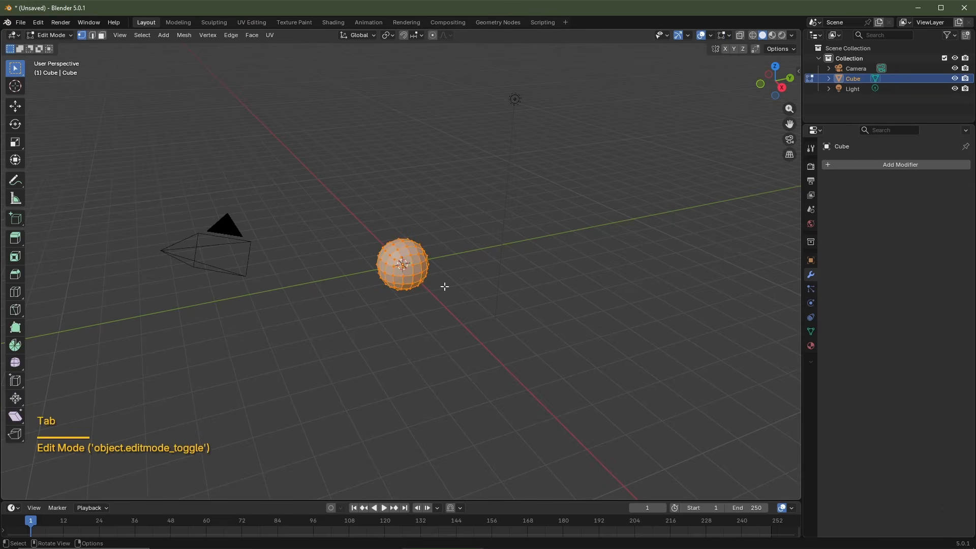
type("s10")
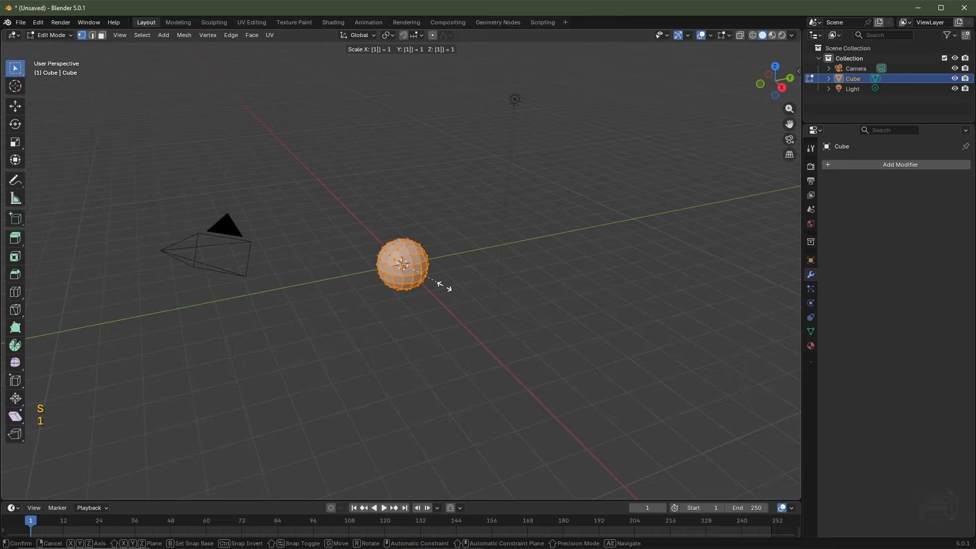
key("Return")
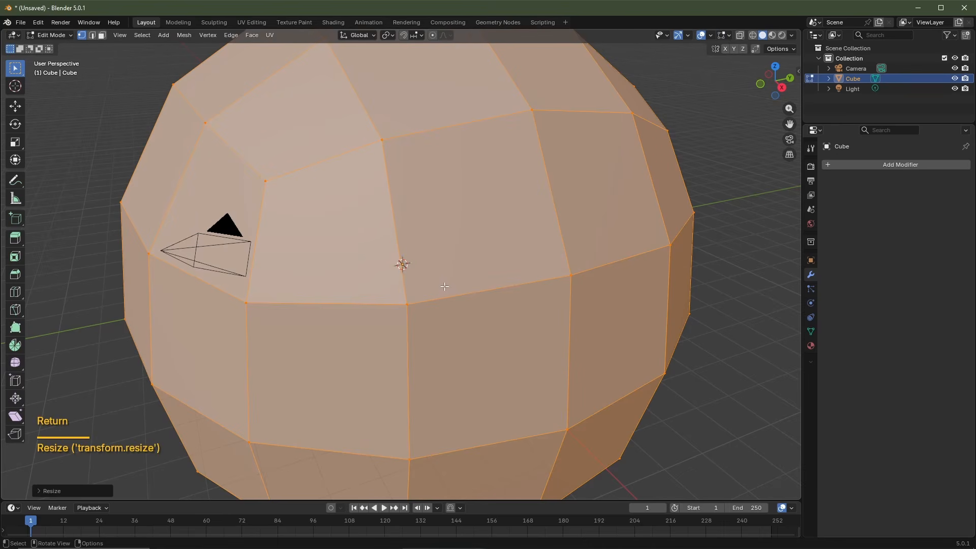
key("Tab")
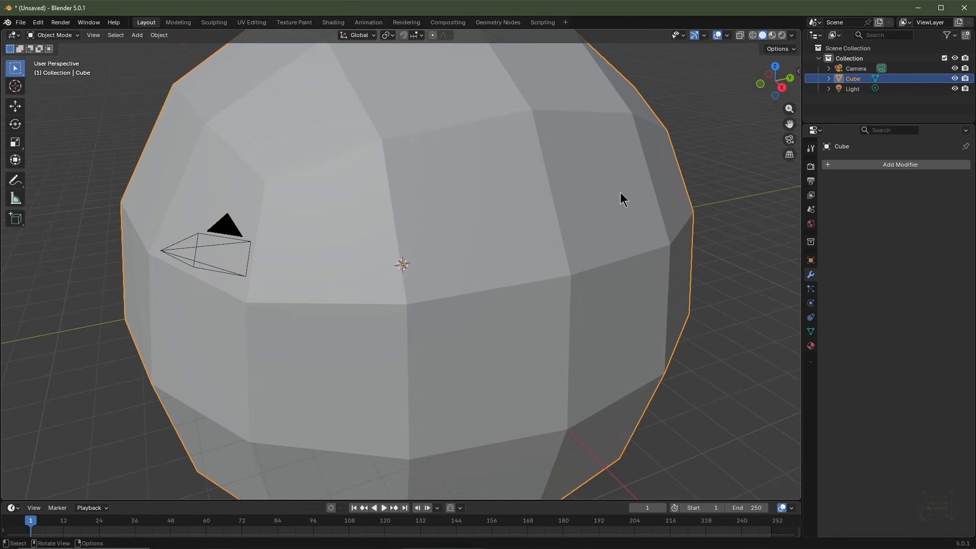
Step: Rename the Cube object to Nebula Star Cluster and hide it in the viewport
double_click(854, 79)
type("Nebu")
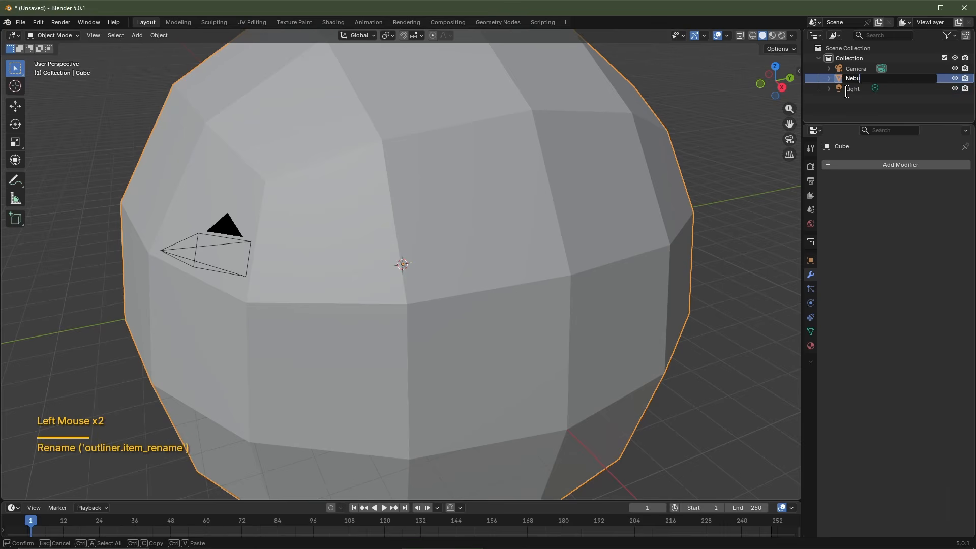
type("la Star Cluster")
key("Return")
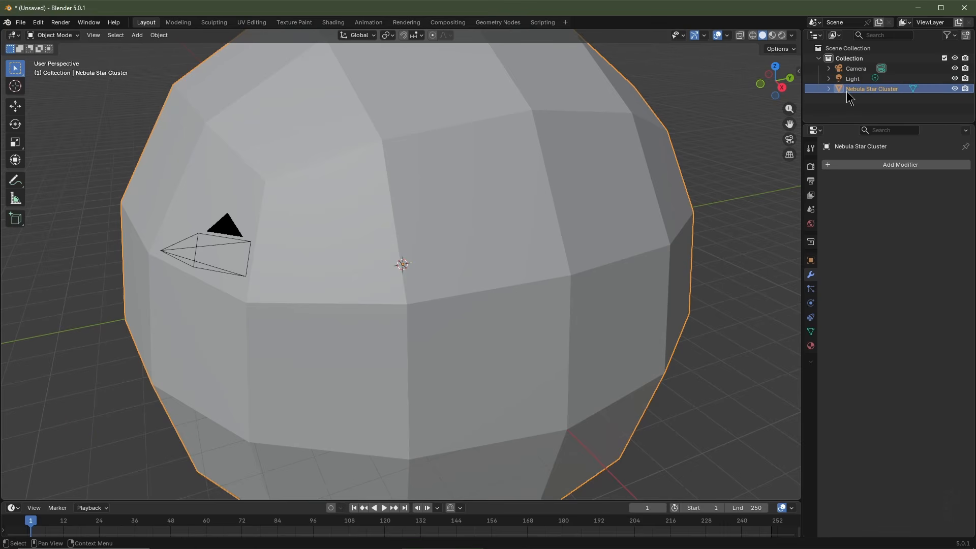
left_click(955, 89)
Step: Delete the default light and add a new point light at the world origin
left_click(859, 78)
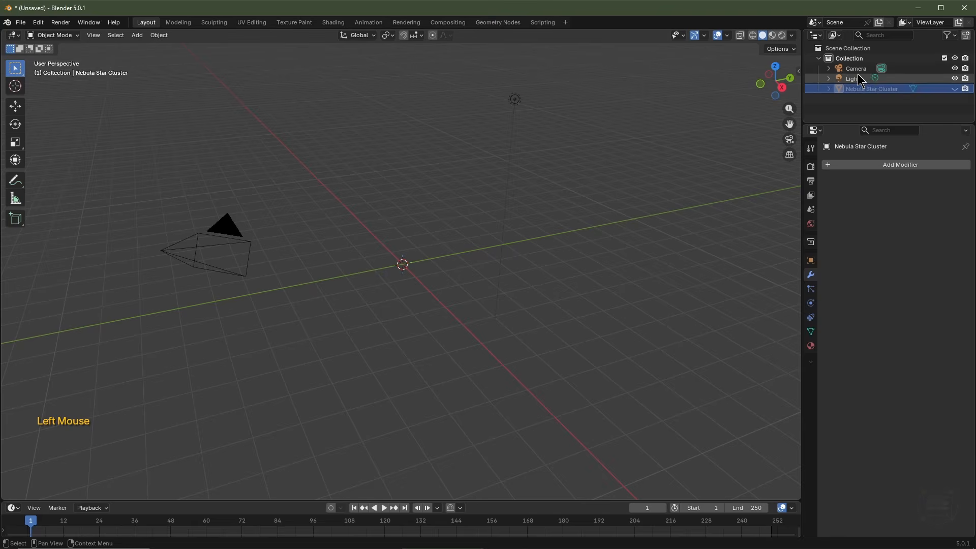
key("Delete")
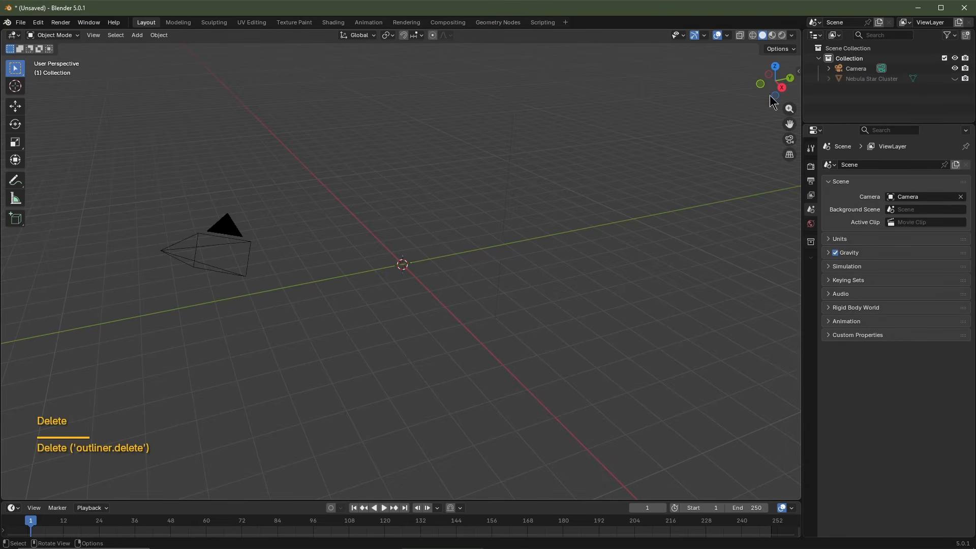
key("shift+a")
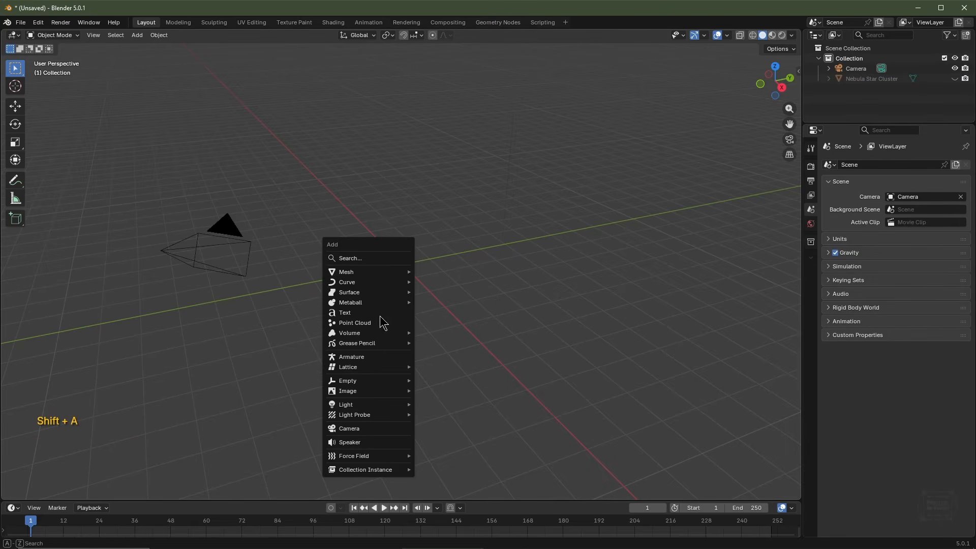
mouse_move(366, 409)
left_click(433, 406)
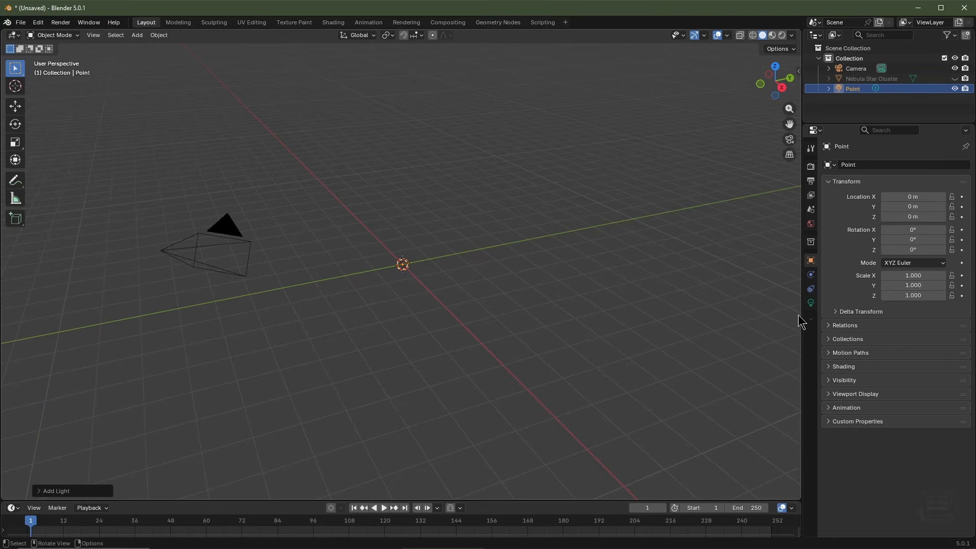
Step: Set the point light's power to 150 and its radius to 0.1 m
left_click(811, 303)
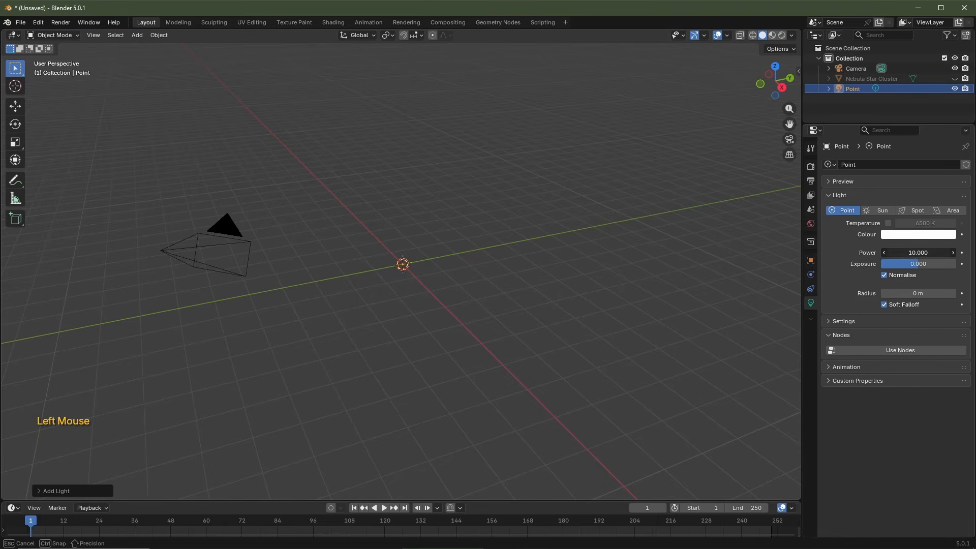
left_click(913, 253)
type("150")
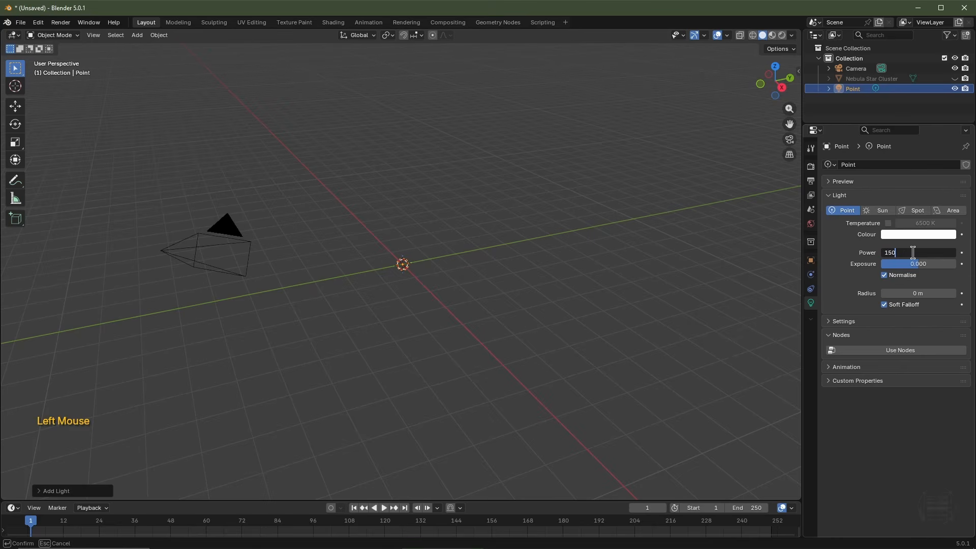
key("Return")
left_click(903, 294)
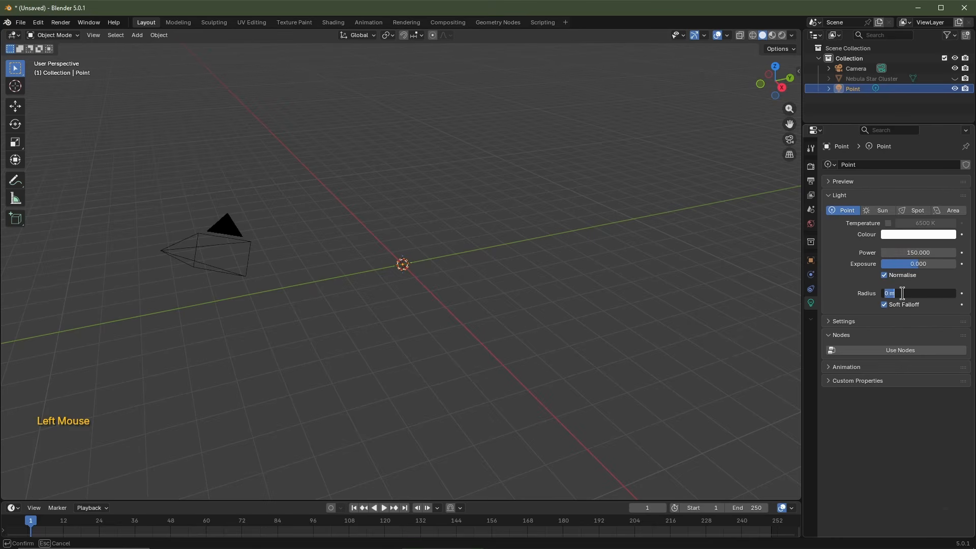
type(".1")
key("Return")
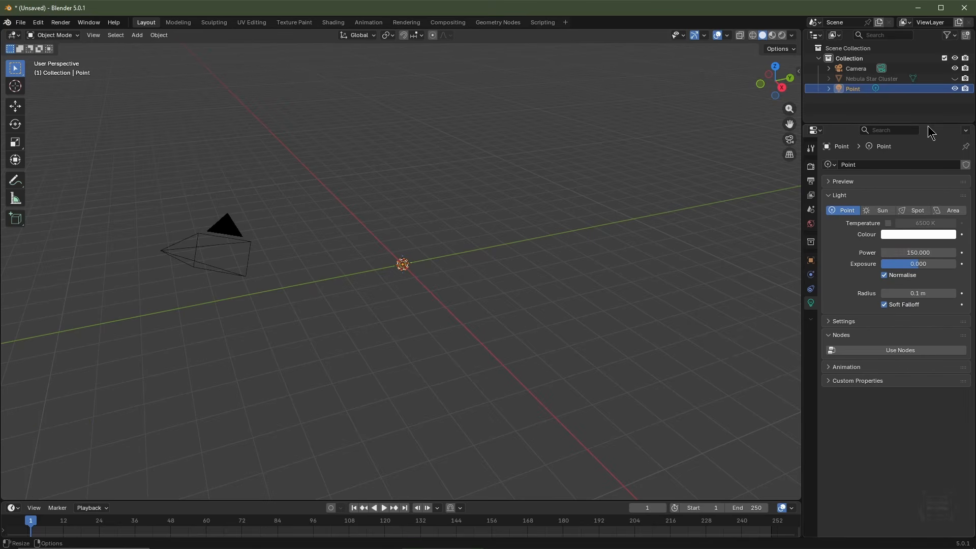
Step: Unhide the Nebula Star Cluster object and split off a Shader Editor beneath the 3D viewport in front view
left_click(955, 78)
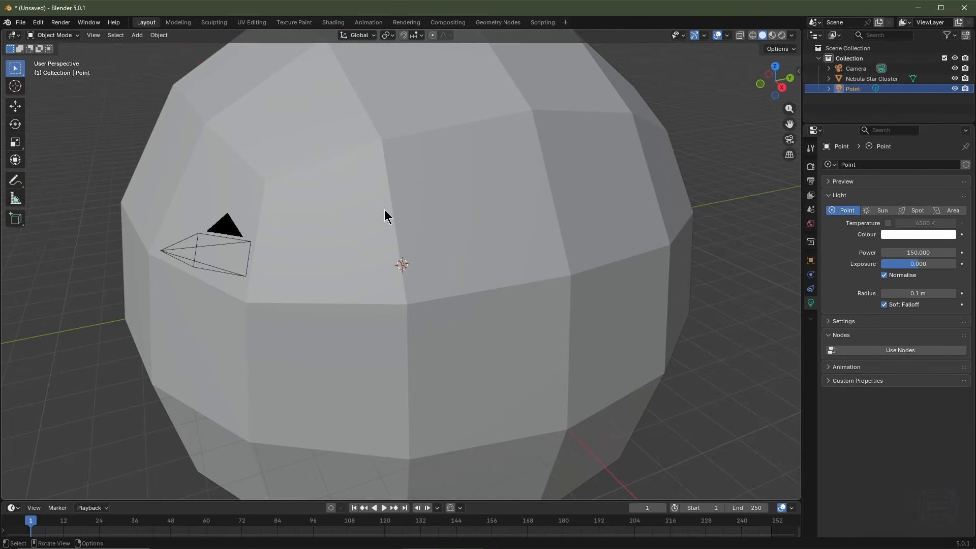
key("KP_1")
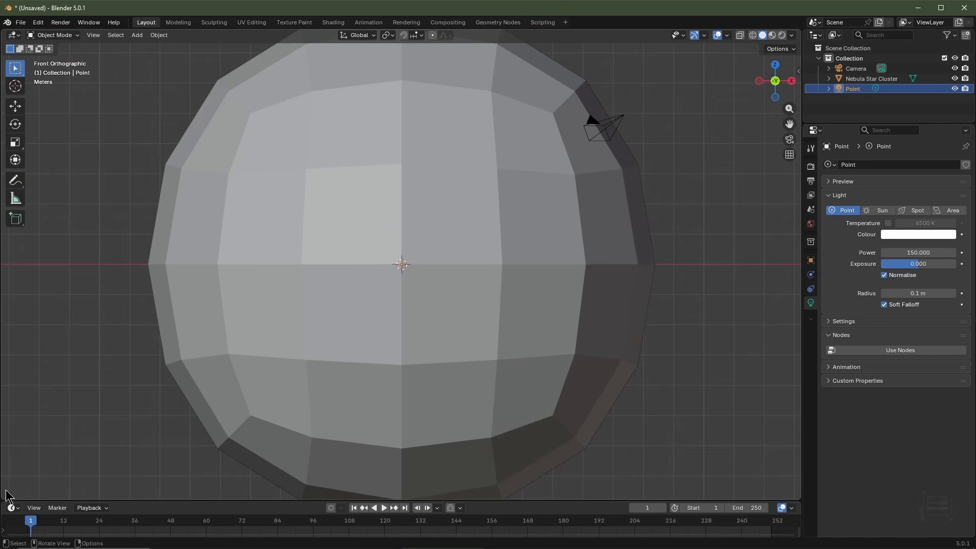
left_click_drag(6, 495, 45, 266)
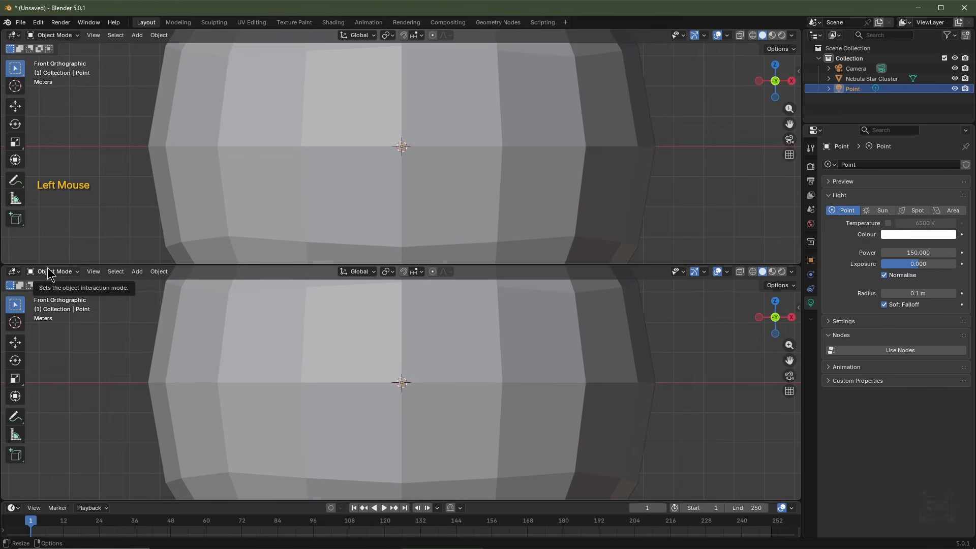
left_click(12, 272)
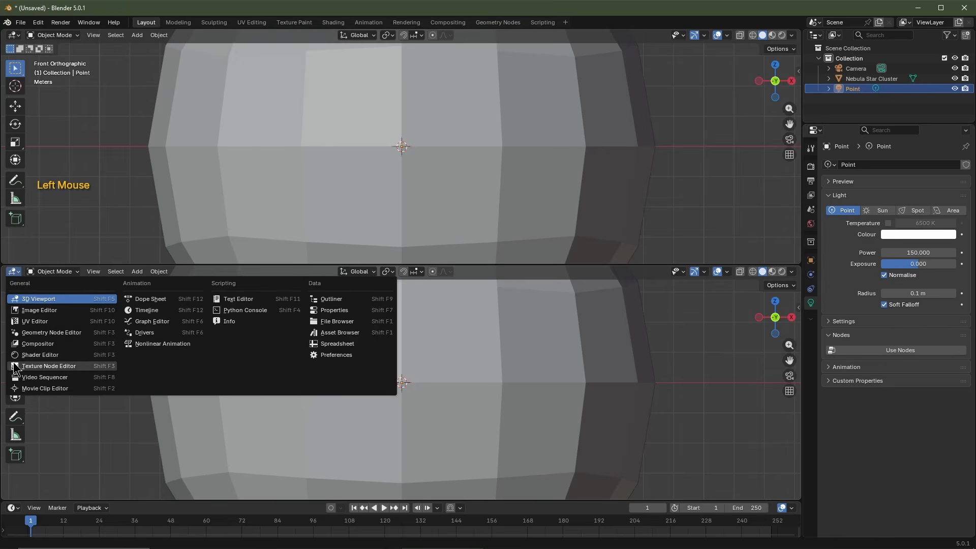
left_click(27, 354)
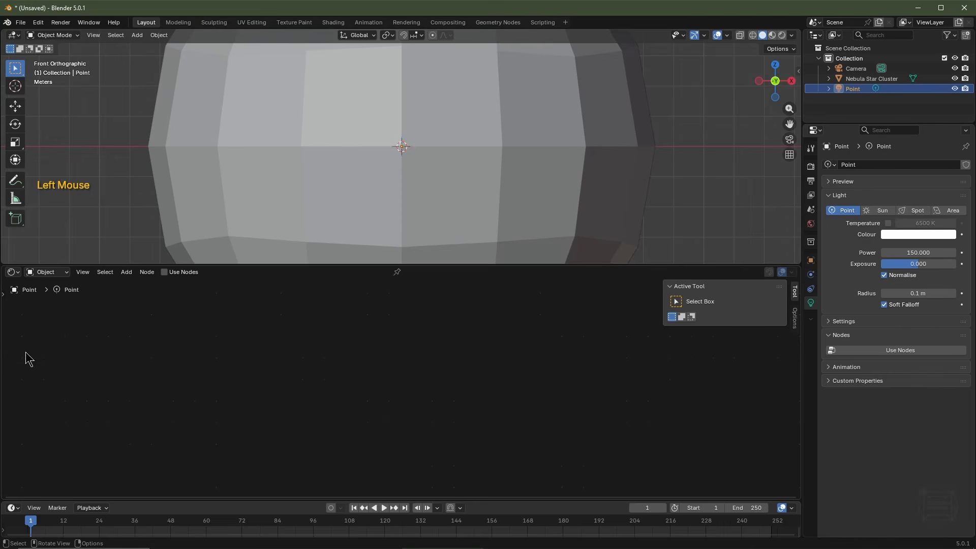
Step: Select the sphere and rename its material to Nebula Star Cluster
left_click(377, 156)
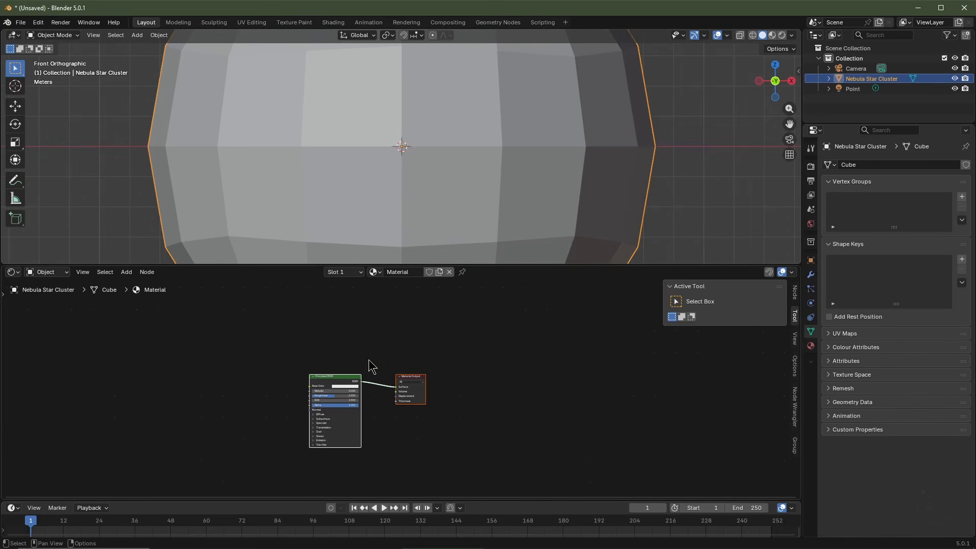
left_click(404, 273)
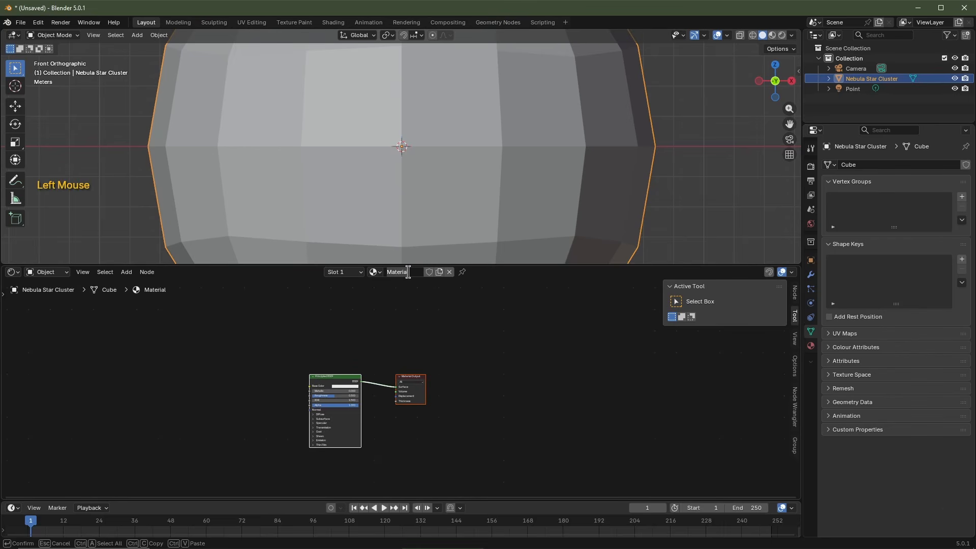
type("Nebula Star Cluster")
key("Return")
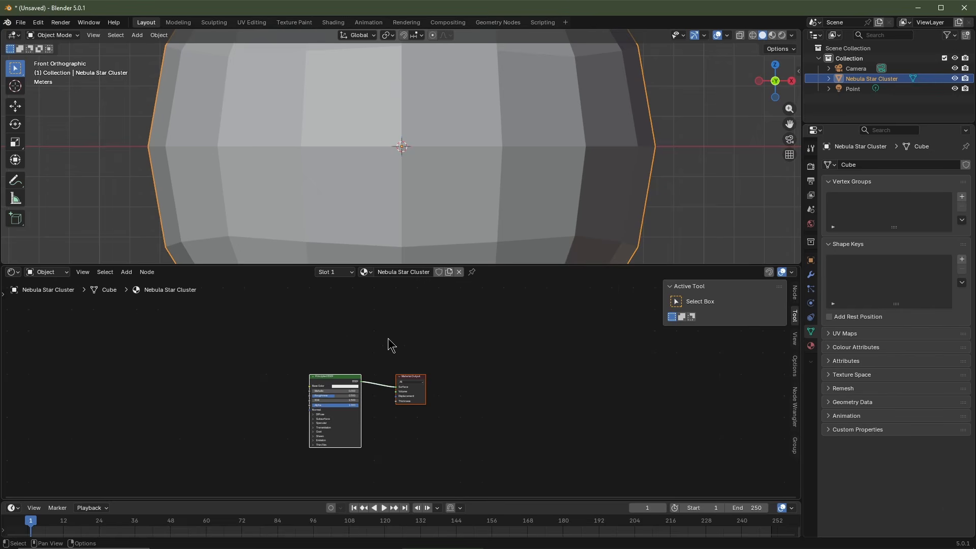
Step: Delete the Principled BSDF node from the material and enlarge the Shader Editor, with its sidebar hidden
key("n")
scroll(385, 421, "up", 3)
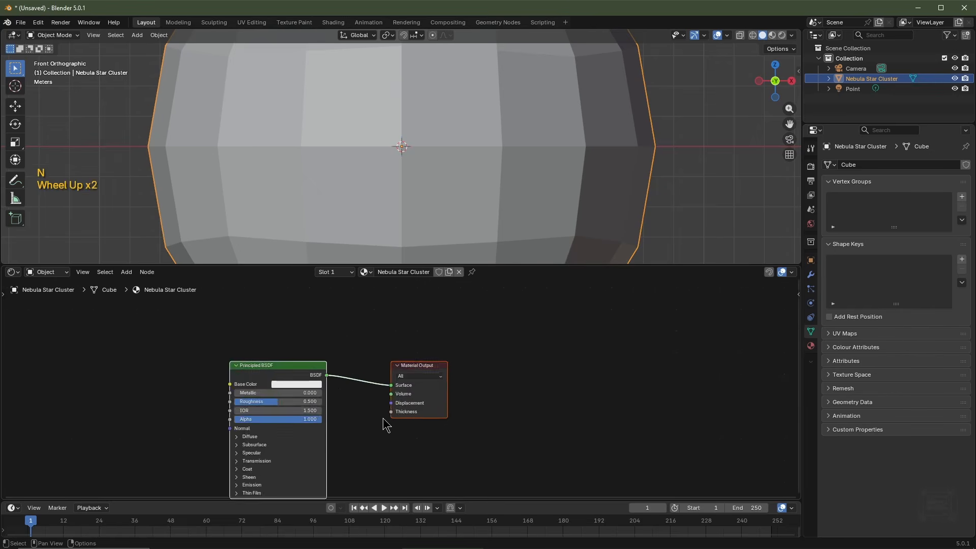
middle_click_drag(386, 422, 612, 371)
left_click(451, 302)
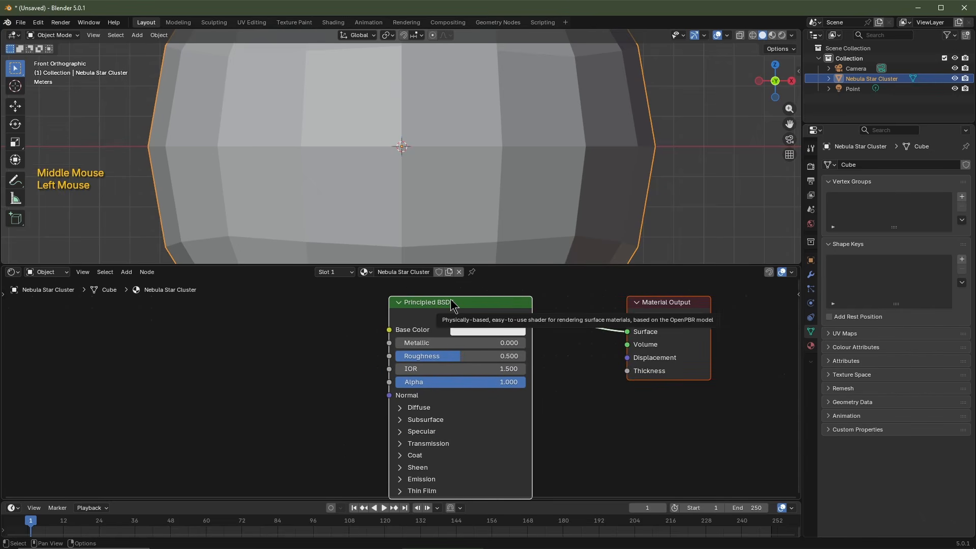
key("Delete")
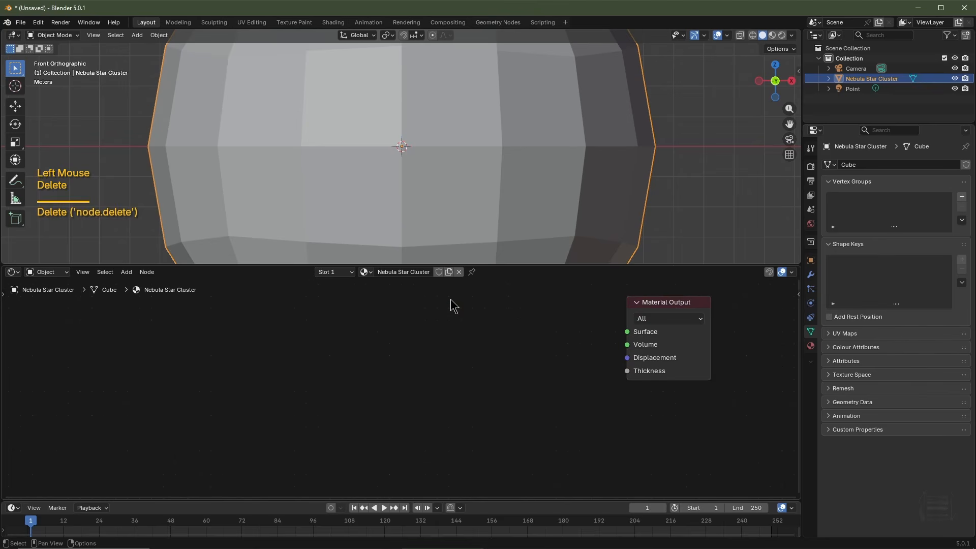
left_click_drag(513, 266, 516, 187)
middle_click_drag(503, 324, 499, 293)
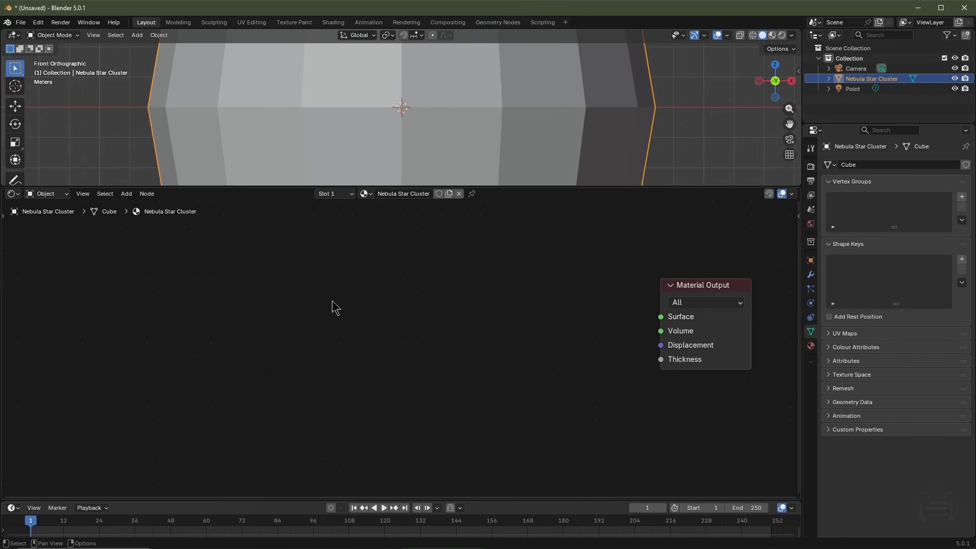
Step: Add a Volume Scatter node and a Volume Absorption node, one below the other, before the Material Output
key("shift+a")
mouse_move(330, 340)
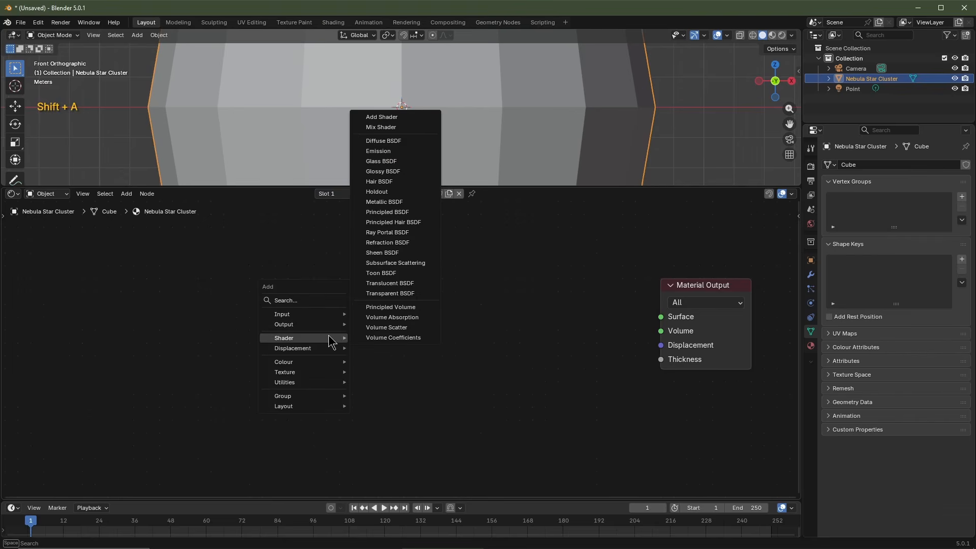
left_click(387, 327)
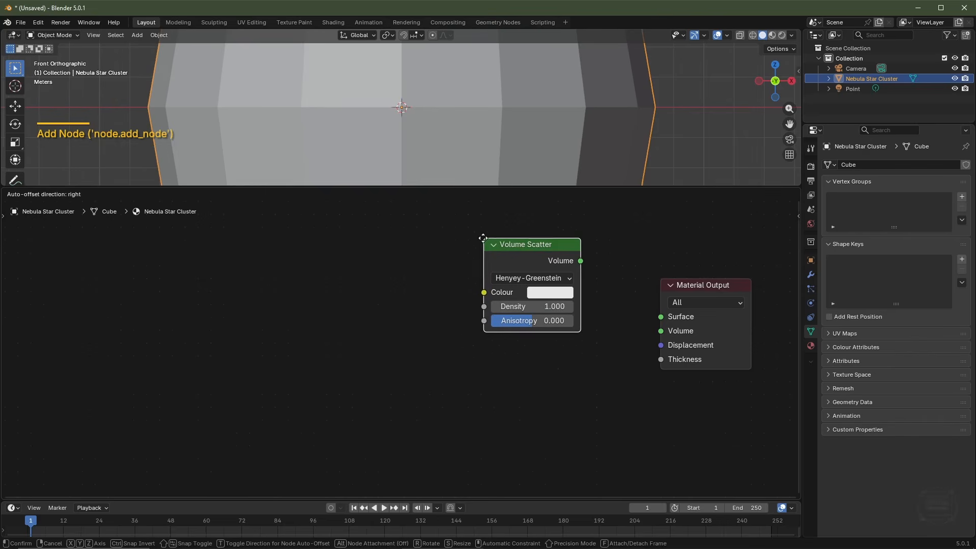
left_click(482, 241)
key("shift+a")
mouse_move(526, 262)
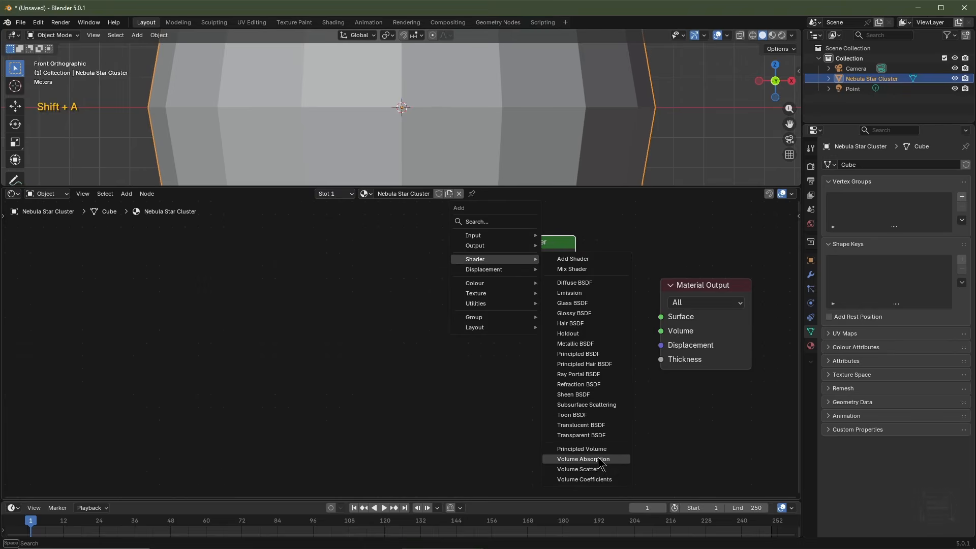
left_click(584, 459)
left_click(485, 337)
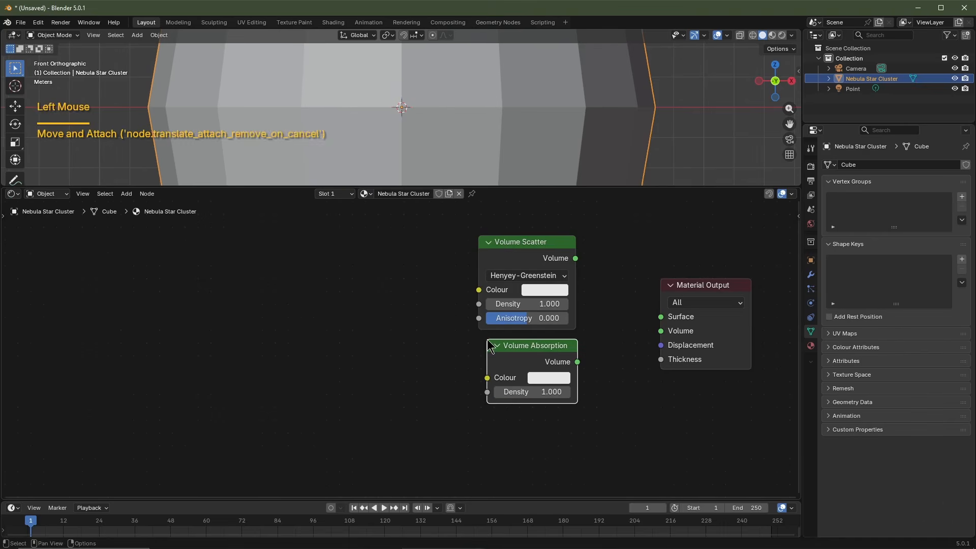
Step: Add an Add Shader node beside the two volume nodes and move the Material Output further away to make room
key("shift+a")
mouse_move(539, 354)
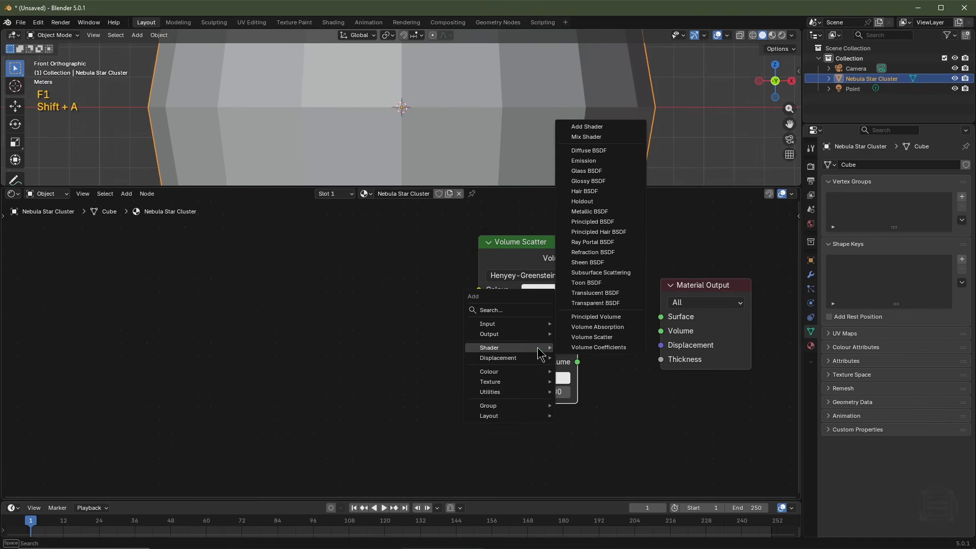
left_click(600, 127)
left_click(595, 275)
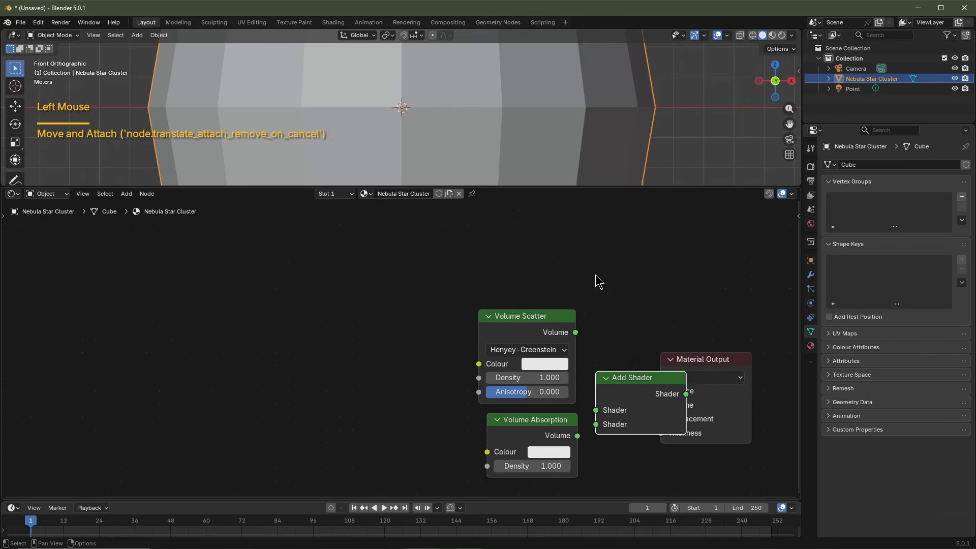
left_click_drag(716, 362, 741, 351)
left_click_drag(762, 359, 761, 358)
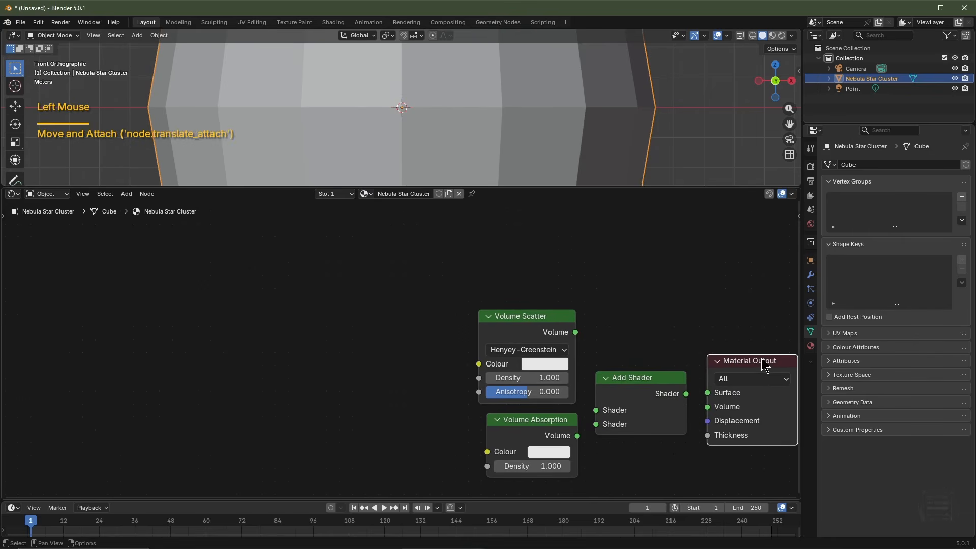
Step: Connect the Volume Scatter output to the first Shader input of the Add Shader node
scroll(715, 333, "down", 1)
middle_click_drag(715, 333, 657, 275)
scroll(657, 275, "up", 3)
right_click(487, 266)
left_click_drag(471, 271, 495, 369)
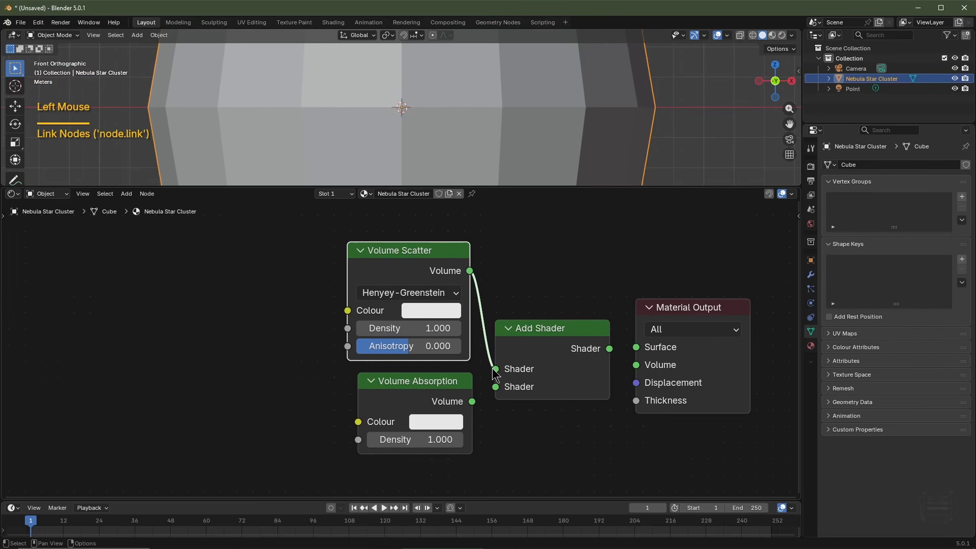
Step: Connect the Volume Absorption output to the second Add Shader input, and the Add Shader output to the Material Output's Volume input
left_click_drag(472, 402, 495, 387)
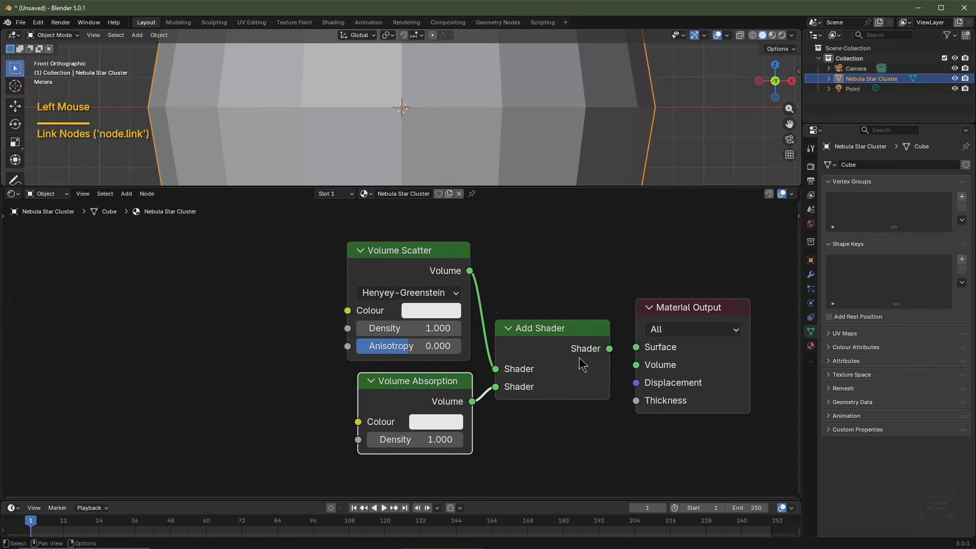
left_click(595, 365)
left_click_drag(609, 349, 638, 369)
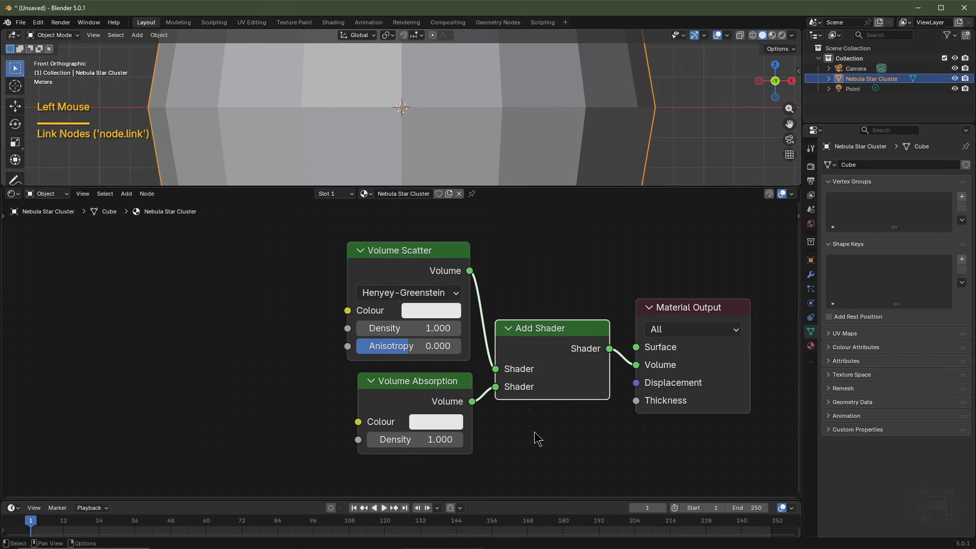
Step: Switch the 3D viewport to rendered shading and set the world background strength to 0
left_click(782, 35)
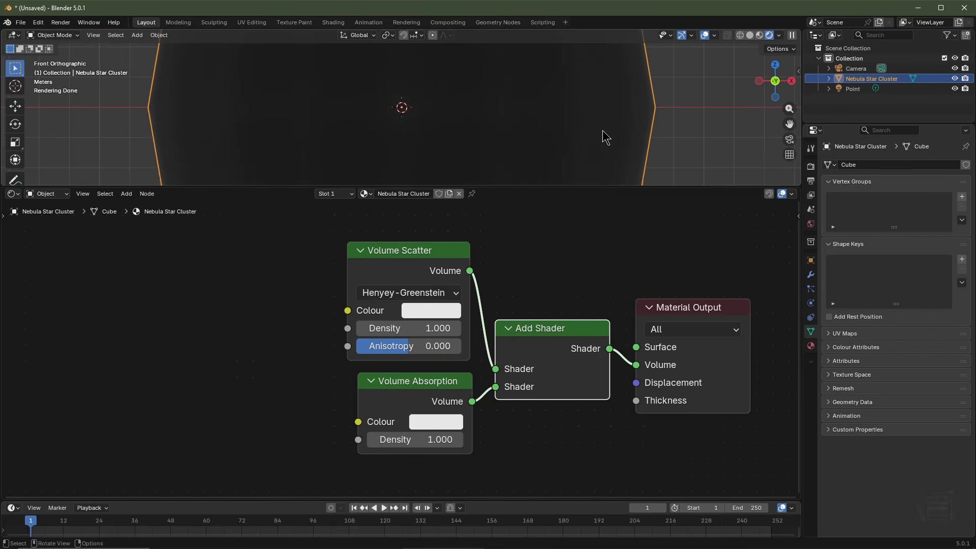
left_click(813, 224)
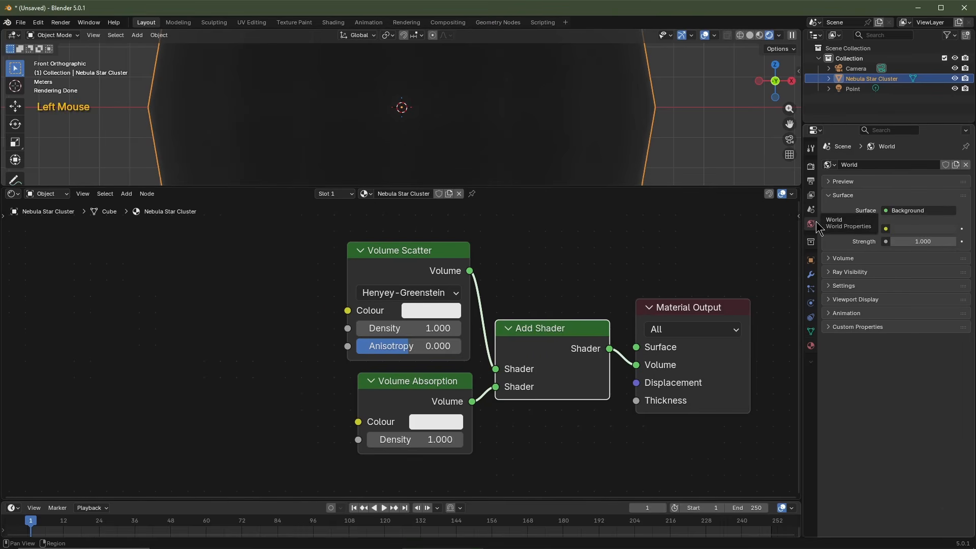
left_click_drag(922, 241, 895, 242)
Step: Set the Volume Scatter node's Anisotropy to 0.5 and its colour to light blue #599EFFFF
left_click(419, 254)
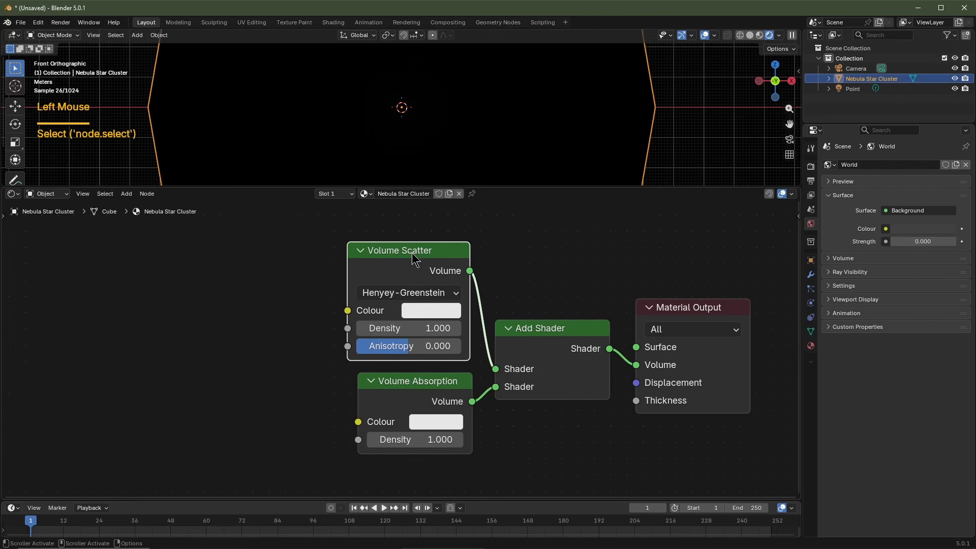
double_click(409, 346)
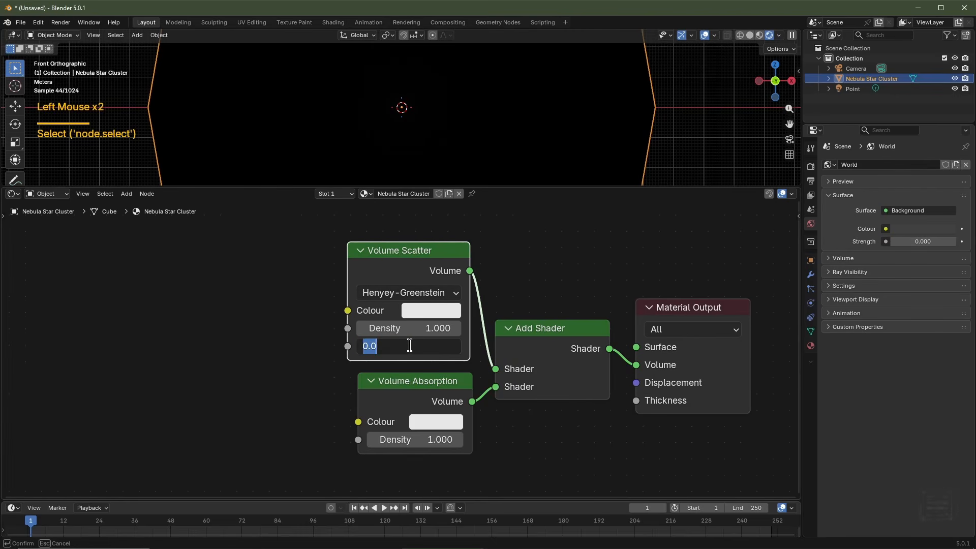
type("0.5")
key("Return")
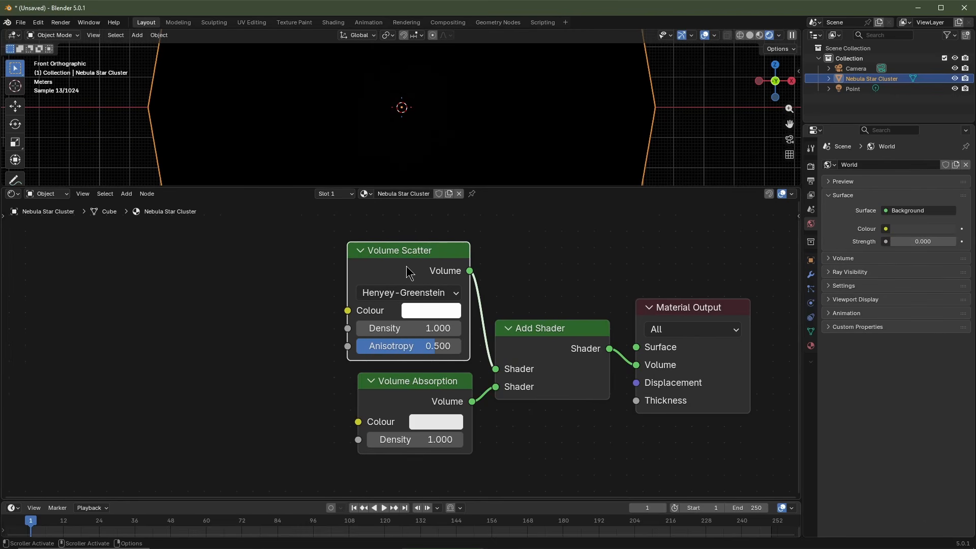
left_click(426, 313)
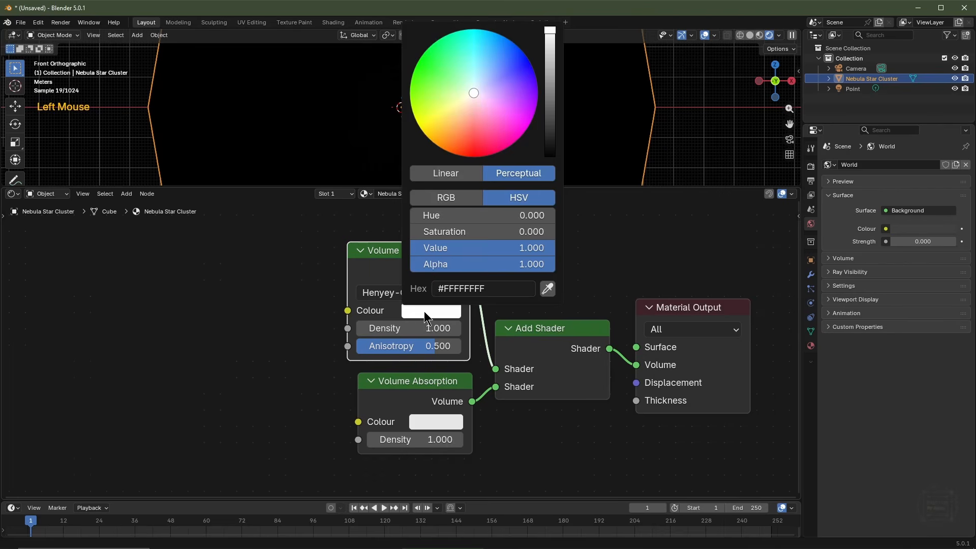
left_click_drag(498, 108, 498, 59)
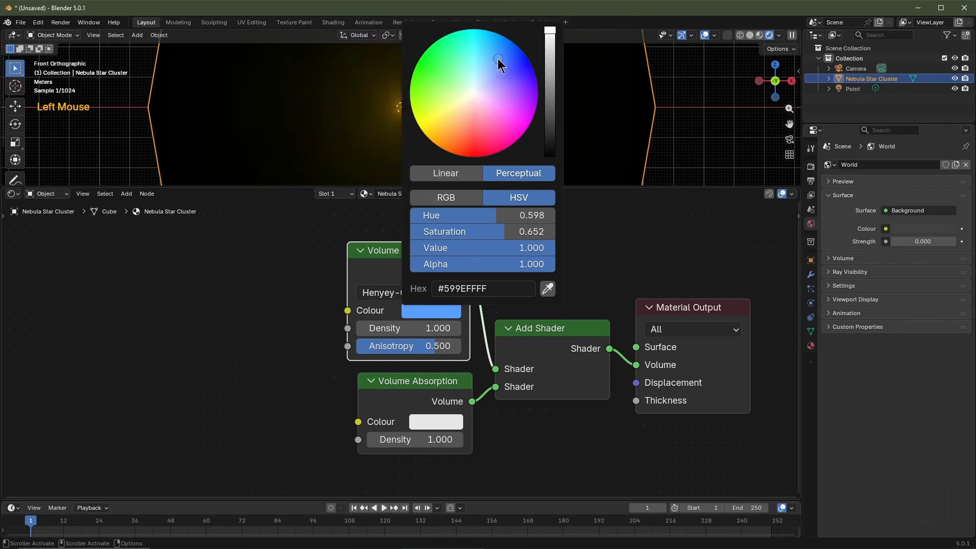
Step: Set the Volume Absorption node's colour to a pale orange
left_click(428, 393)
left_click(435, 420)
left_click_drag(454, 250, 467, 218)
Step: Add a Noise Texture node well before the volume nodes and set its dimensions to 4D
scroll(468, 219, "up", 2)
scroll(92, 348, "down", 4)
middle_click_drag(71, 348, 237, 351)
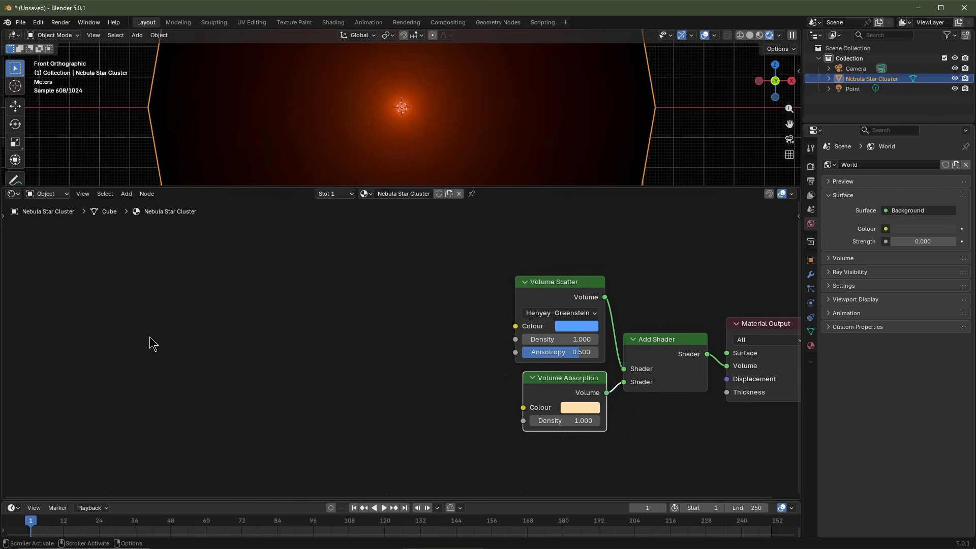
key("shift+a")
mouse_move(131, 371)
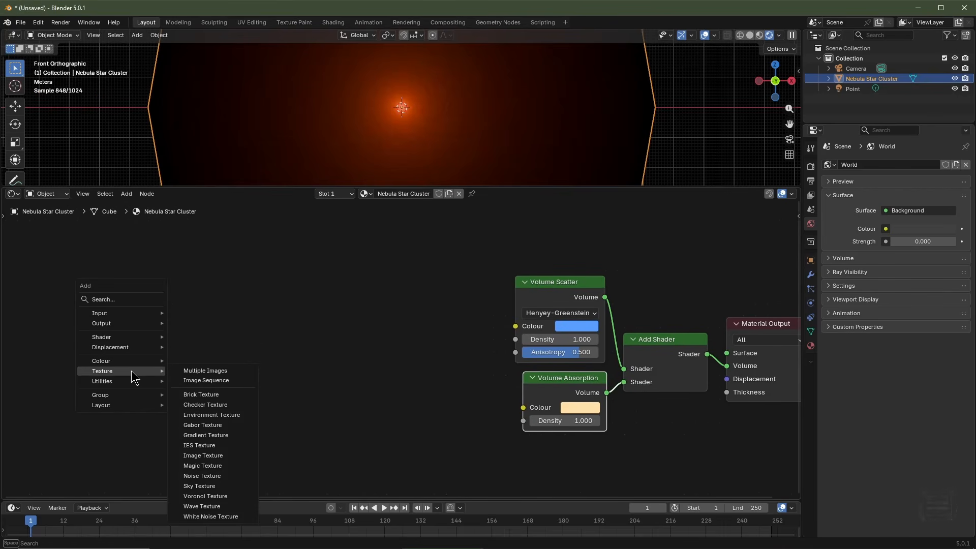
left_click(202, 476)
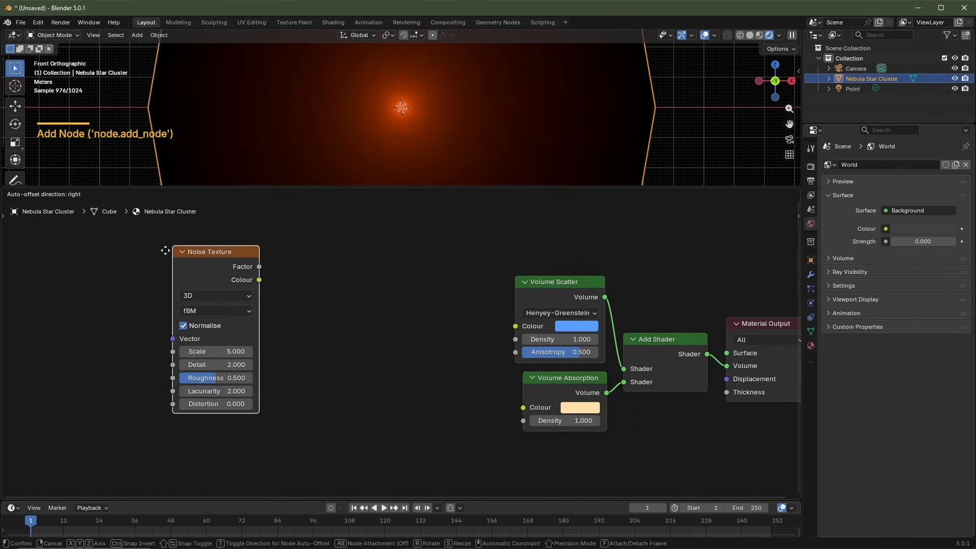
left_click(142, 260)
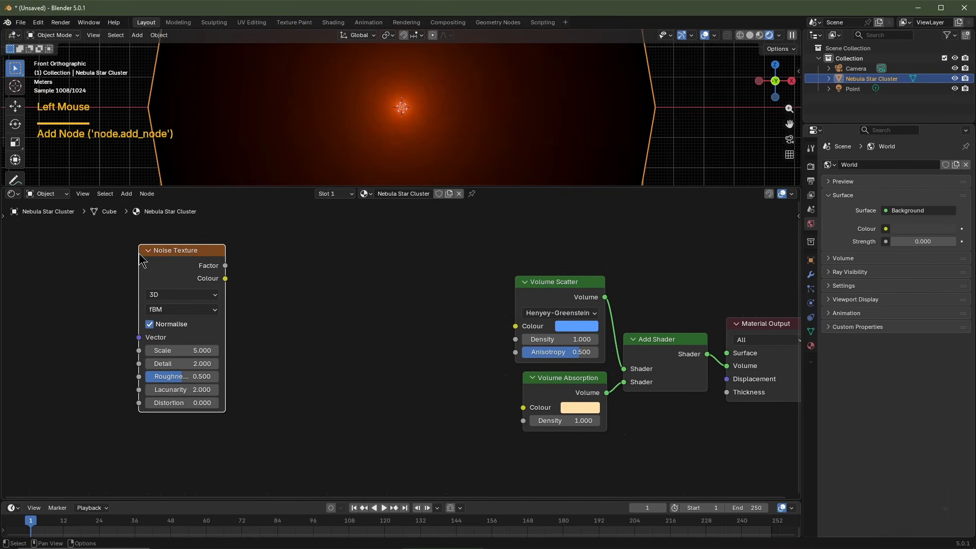
left_click(189, 296)
left_click(170, 363)
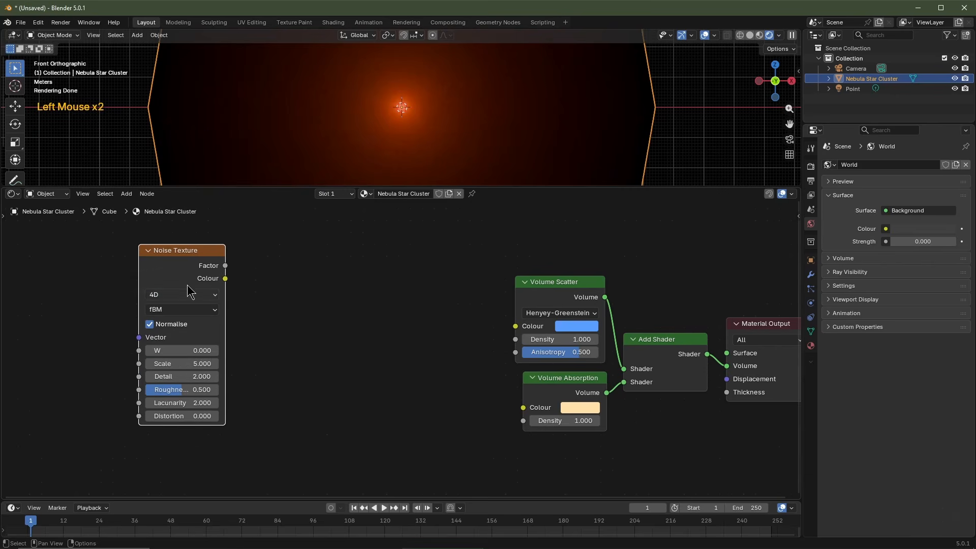
Step: Add Texture Coordinate and Mapping nodes feeding the Noise Texture, with the Object output connected to the Mapping node's Vector input
middle_click_drag(181, 260, 227, 282)
scroll(249, 315, "left", 3)
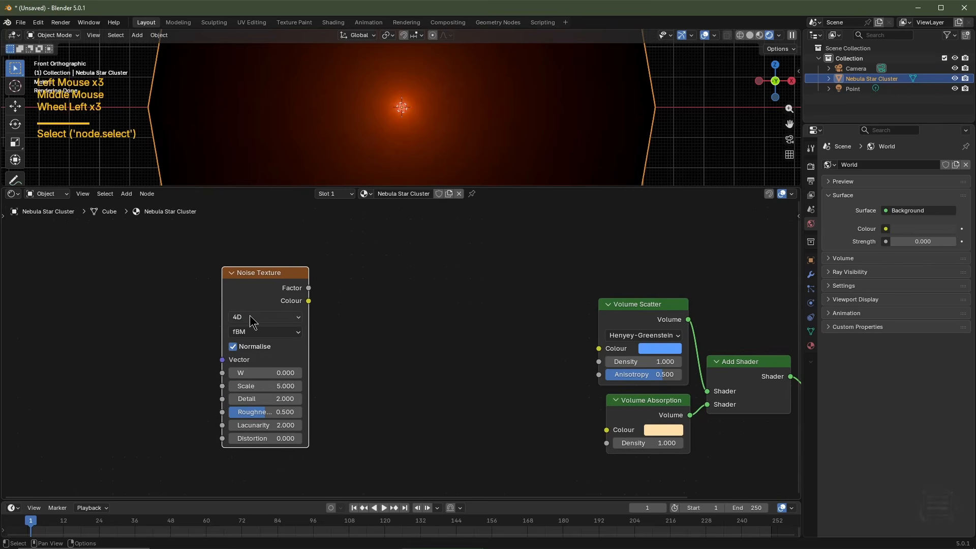
key("ctrl+t")
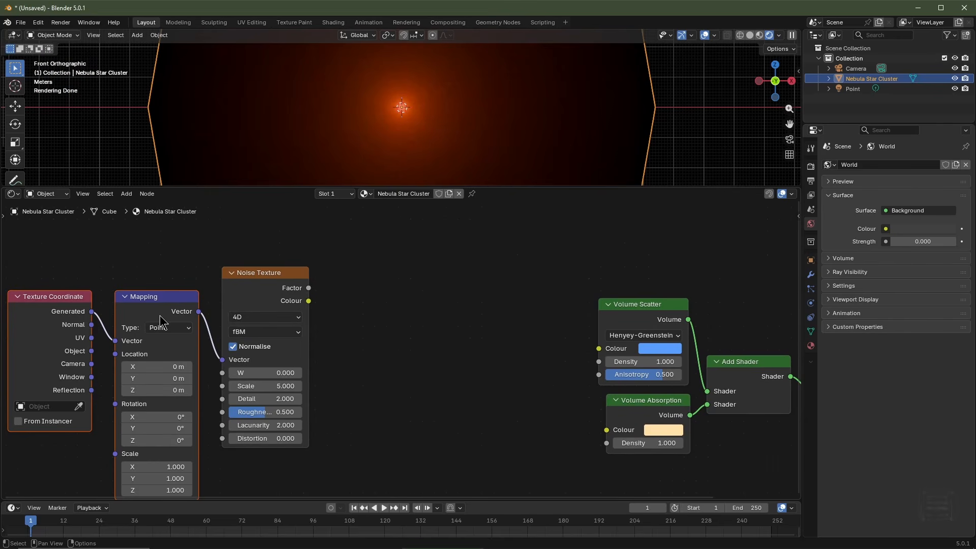
left_click_drag(91, 350, 115, 340)
key("ctrl+z")
Step: Set the Noise Texture's Scale to 0.55, Detail to 8 and Distortion to 0.25
left_click(249, 283)
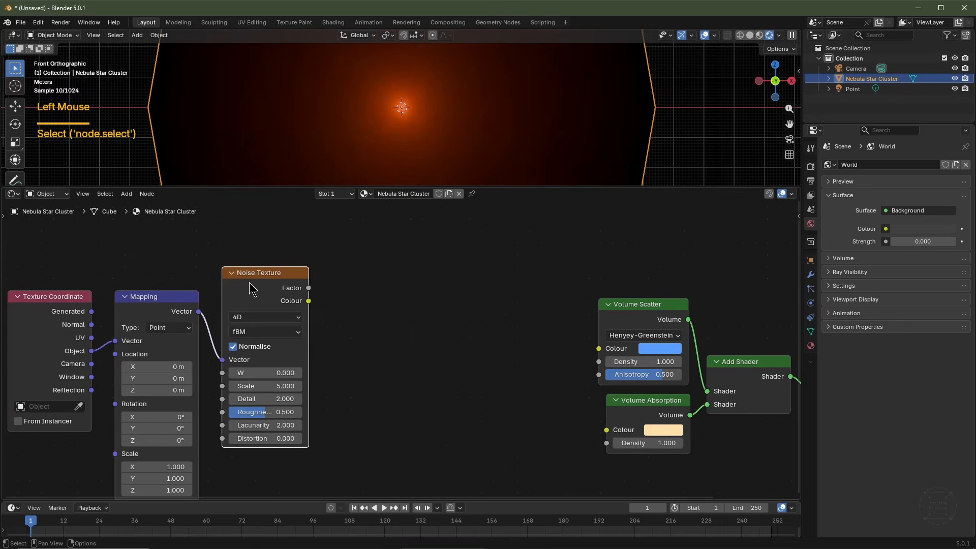
double_click(261, 386)
type(".5")
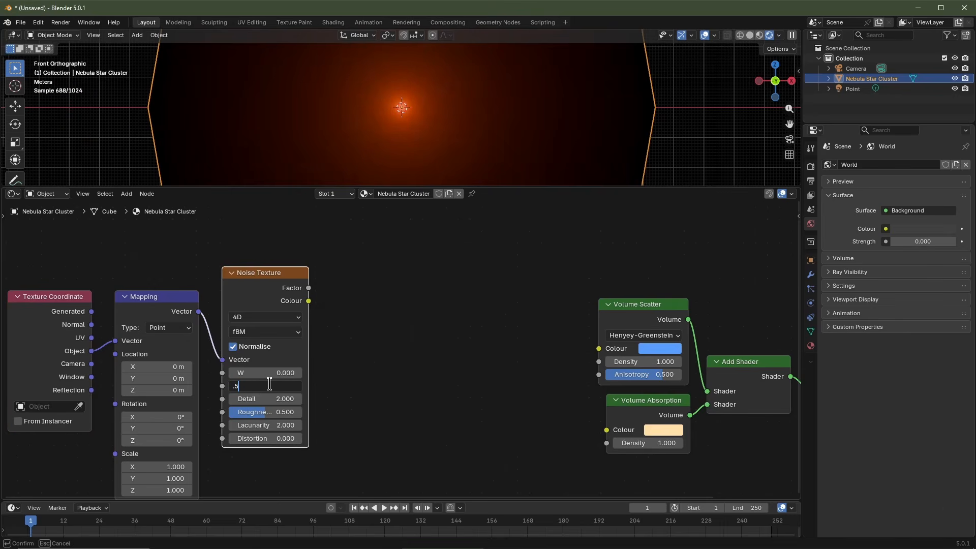
type("5")
key("Tab")
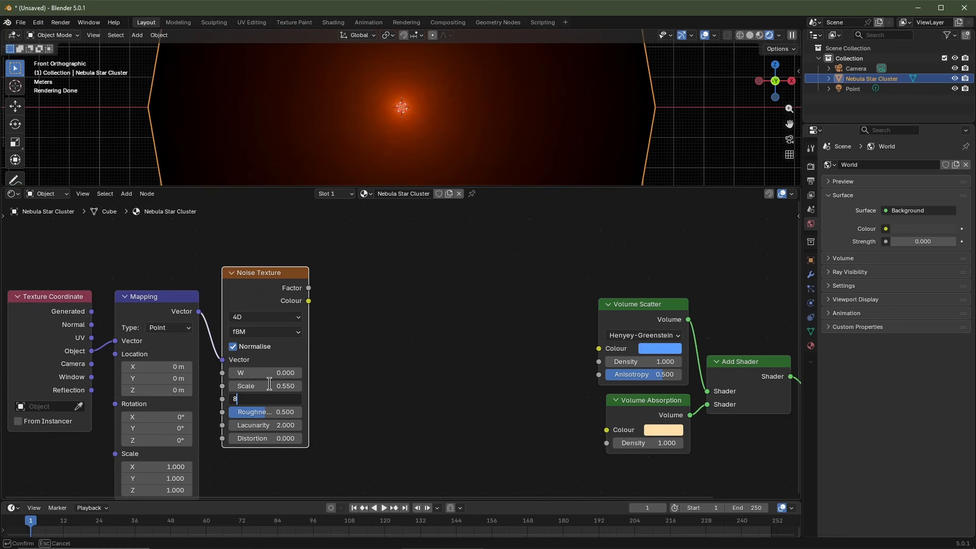
key("Tab")
key("Tab")
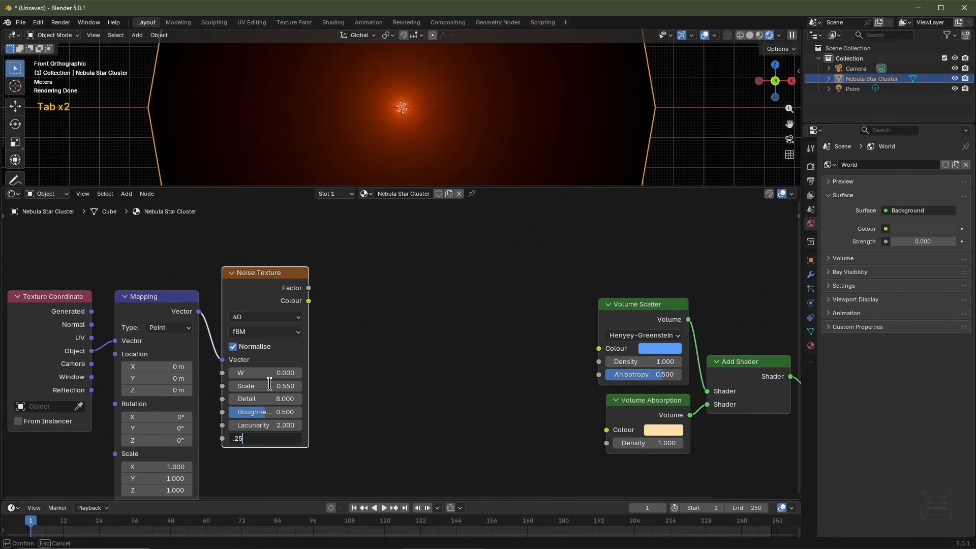
type(".25")
key("Return")
Step: Add a Colour Ramp node between the Noise Texture and the volume nodes
key("shift+a")
mouse_move(385, 347)
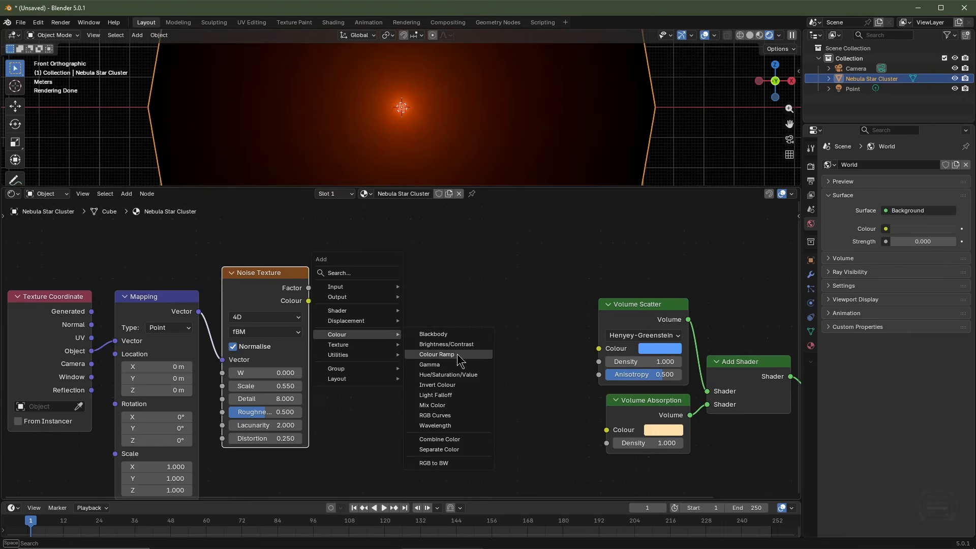
left_click(458, 356)
left_click(353, 340)
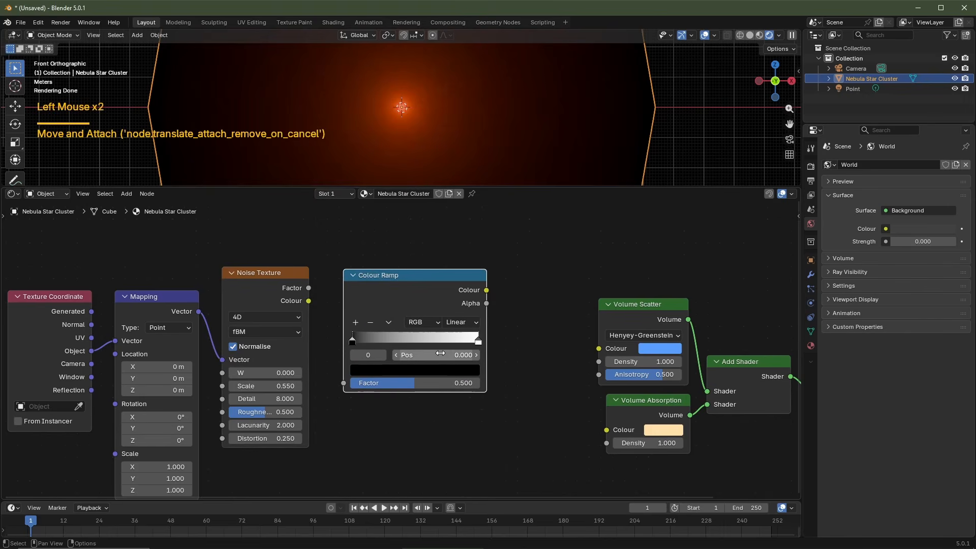
Step: Move the Colour Ramp's black stop to the middle of the gradient and its white stop to position 0.7
left_click(440, 354)
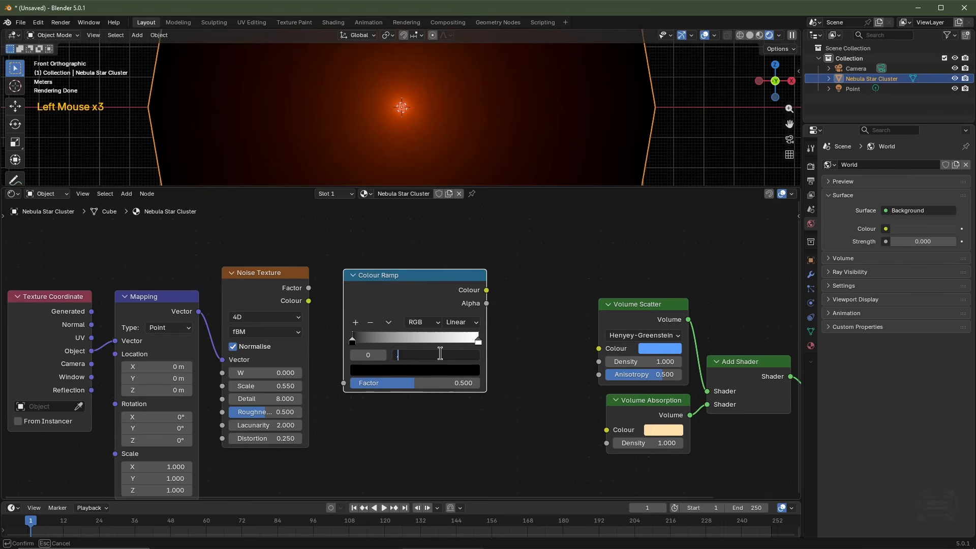
key("Return")
left_click(480, 338)
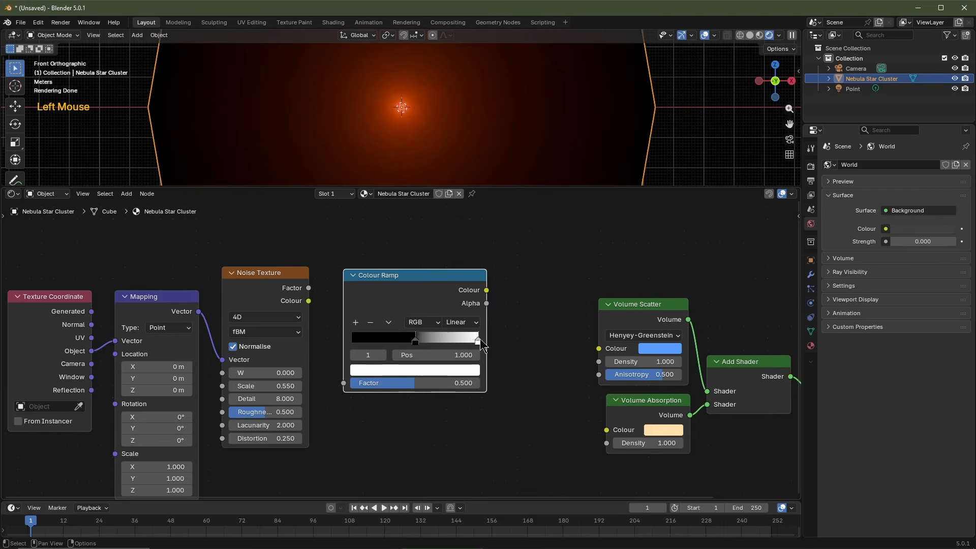
left_click(463, 355)
type(".7")
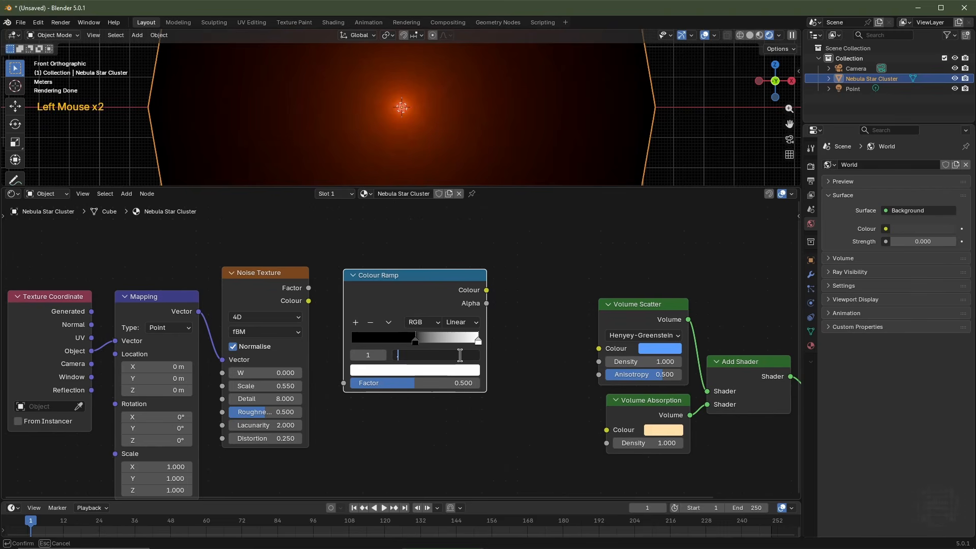
key("Return")
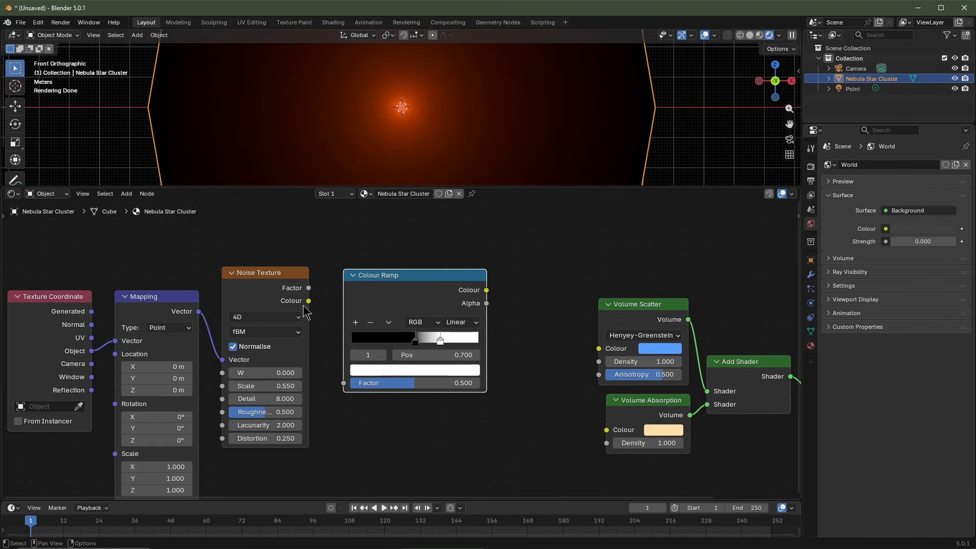
Step: Connect the Noise Texture's Colour to the Colour Ramp's Factor and shift the four texture nodes further away from the volume nodes
left_click_drag(308, 301, 341, 381)
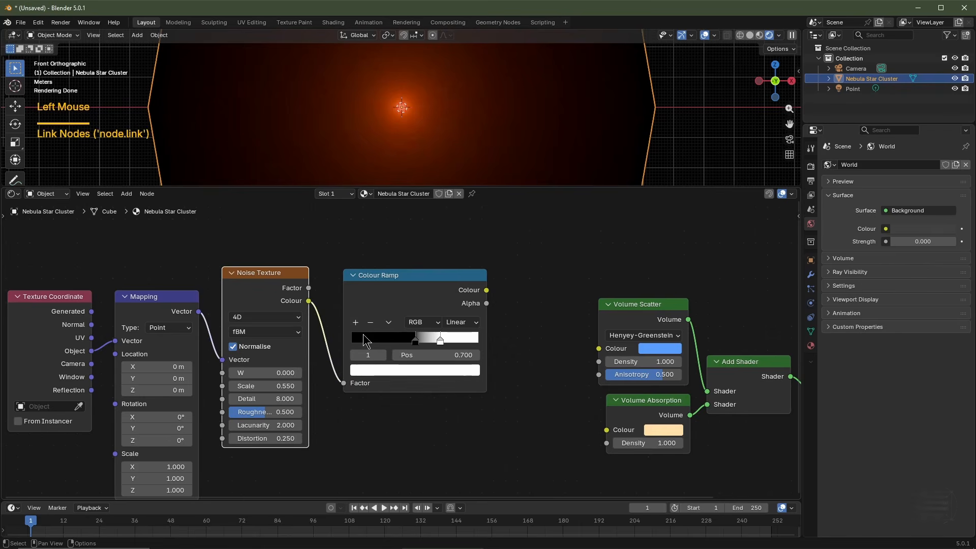
left_click_drag(390, 276, 386, 276)
left_click_drag(529, 274, 56, 390)
scroll(304, 363, "down", 2)
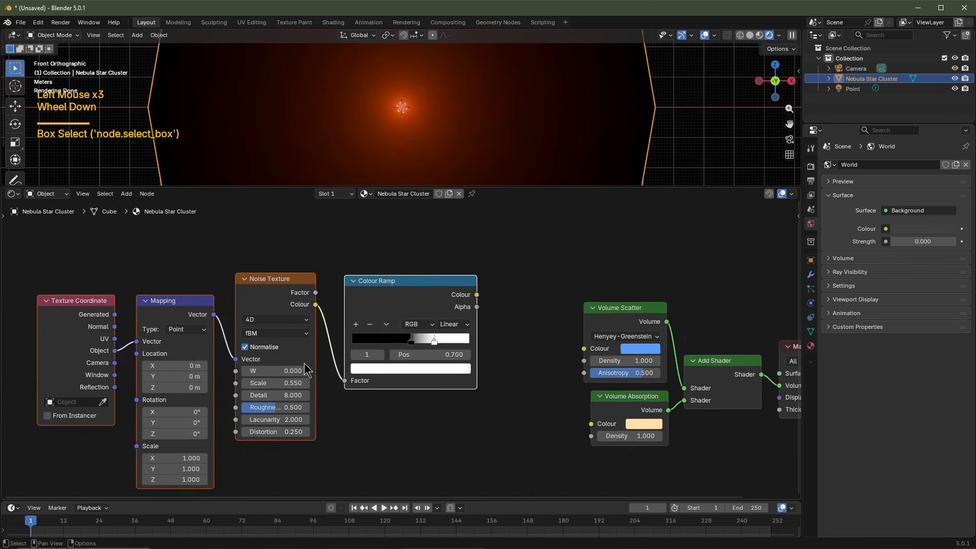
key("g")
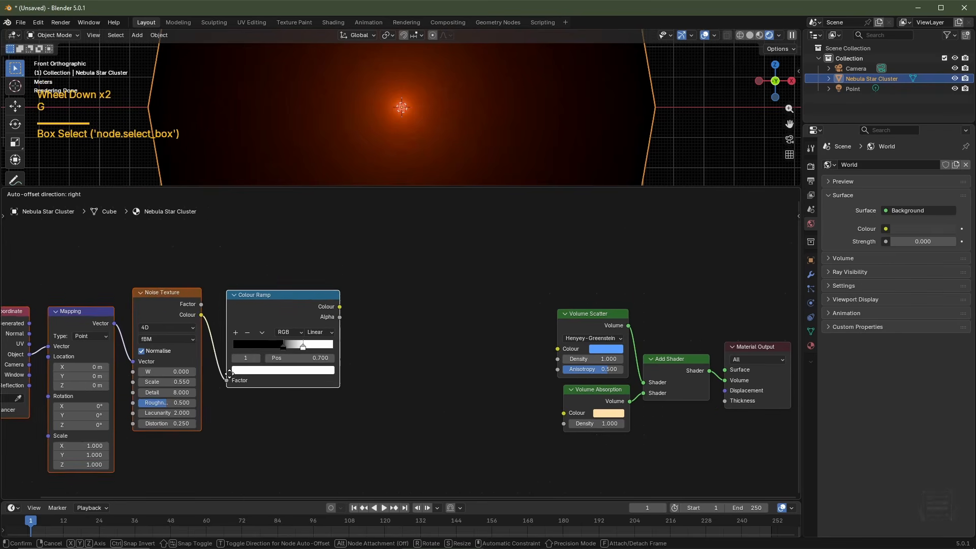
left_click(226, 375)
Step: Duplicate the Noise Texture node and place the copy between the Colour Ramp and the Volume Scatter node
scroll(367, 344, "up", 3)
middle_click_drag(367, 344, 399, 344)
left_click(122, 281)
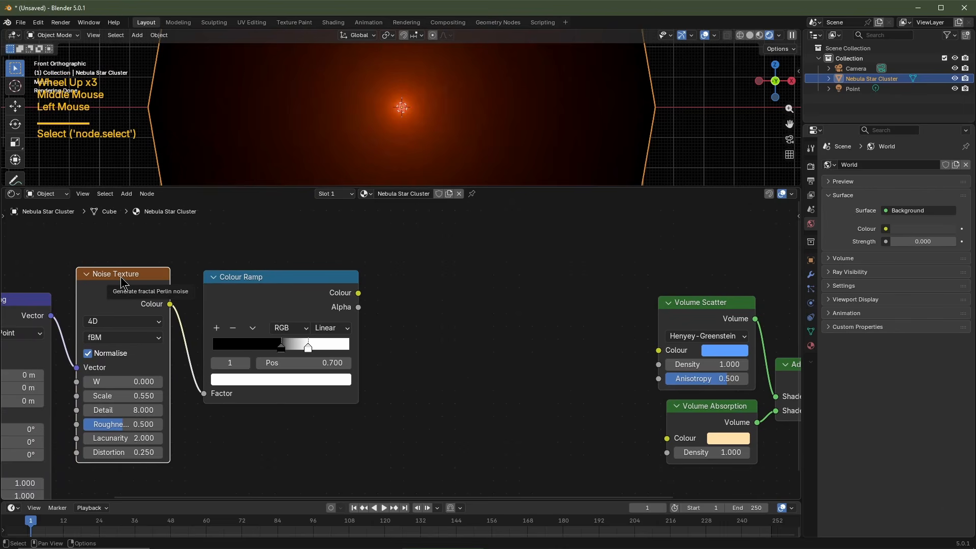
key("shift+d")
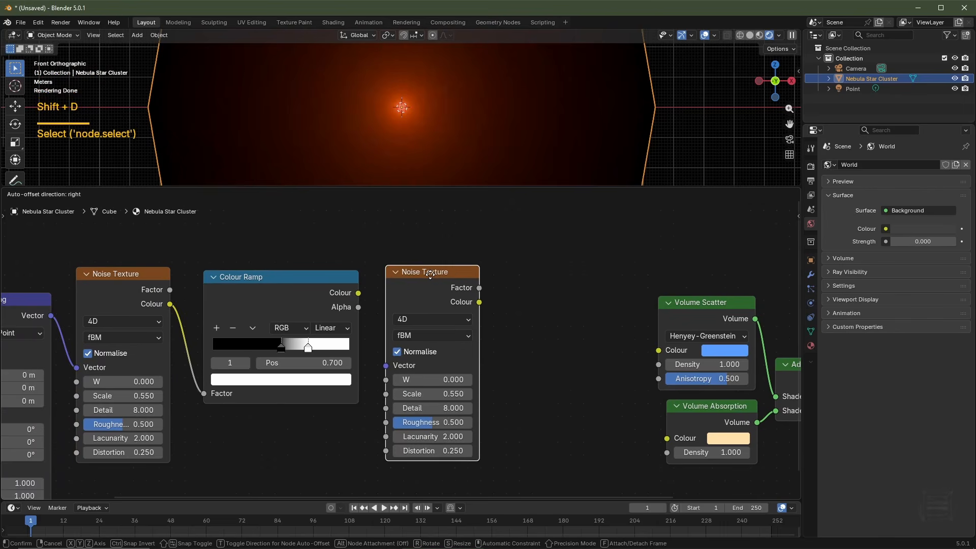
left_click(430, 274)
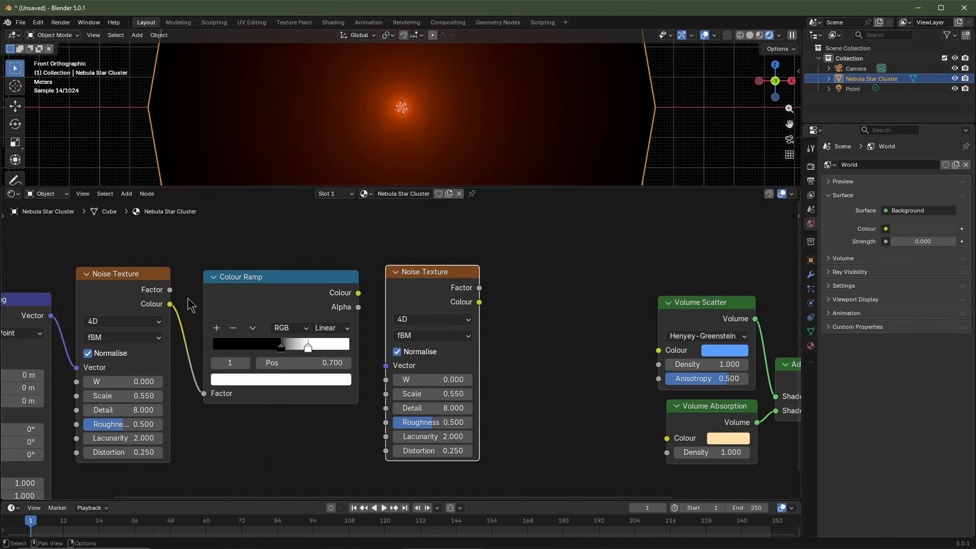
Step: Connect the first Noise Texture's Colour to the duplicate's Vector and the Colour Ramp's Colour to its Scale, moving the ramp slightly lower
left_click_drag(165, 305, 386, 366)
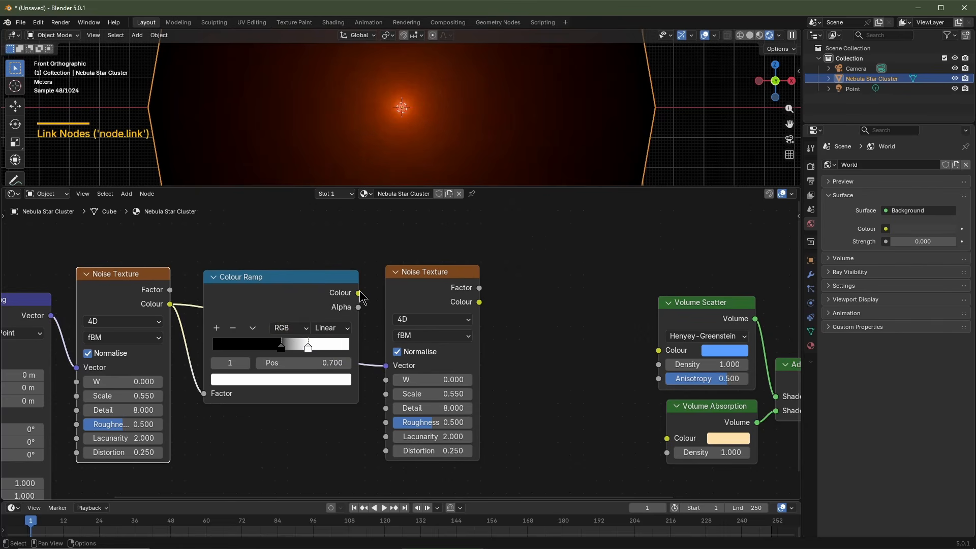
left_click_drag(358, 294, 385, 395)
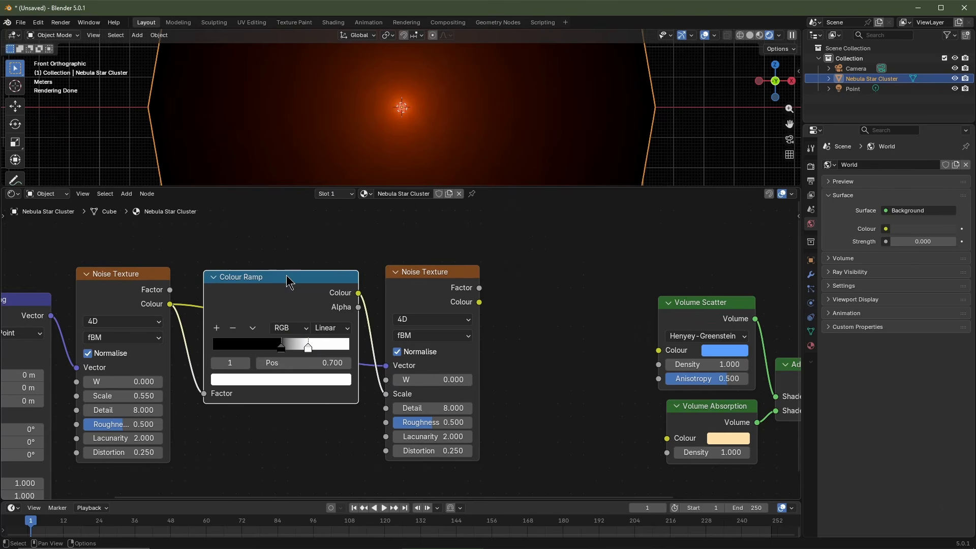
left_click_drag(284, 277, 283, 318)
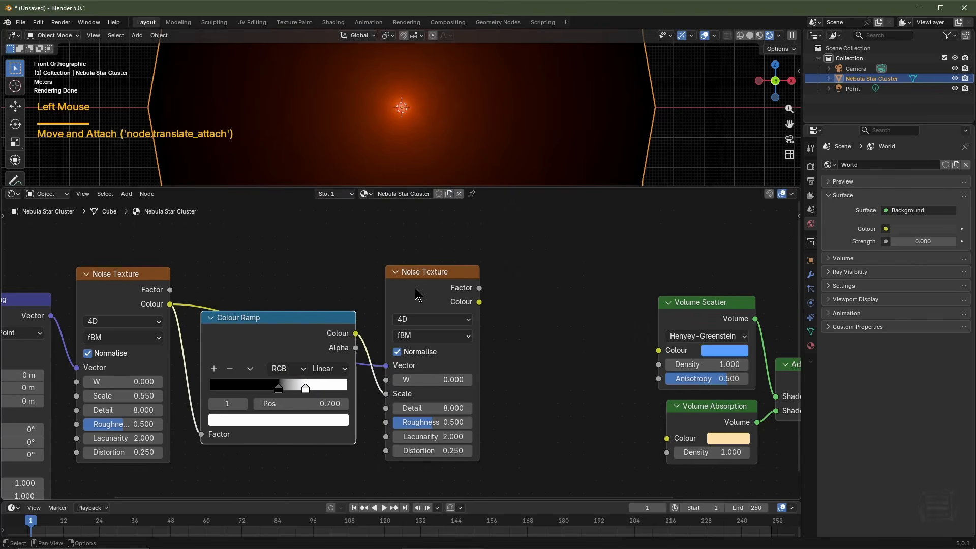
Step: Move the second Noise Texture node higher and set its Roughness to 0.7 and Distortion to 0
left_click_drag(416, 286, 415, 226)
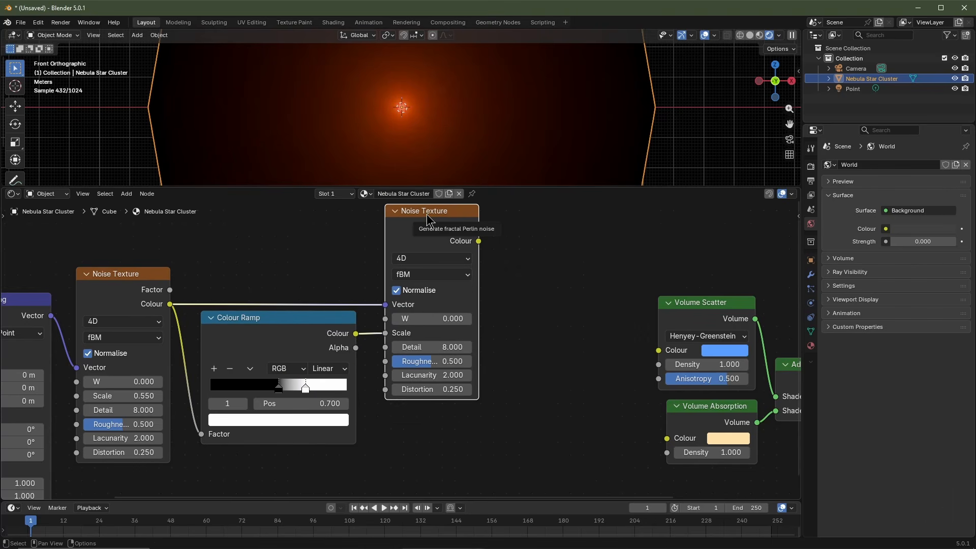
left_click(451, 360)
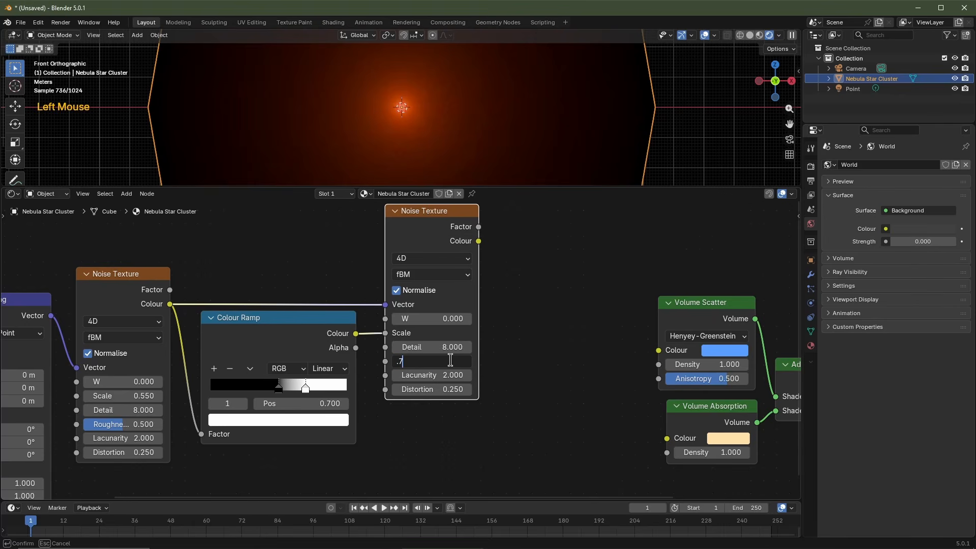
type(".7")
key("Tab")
key("Tab")
type("0")
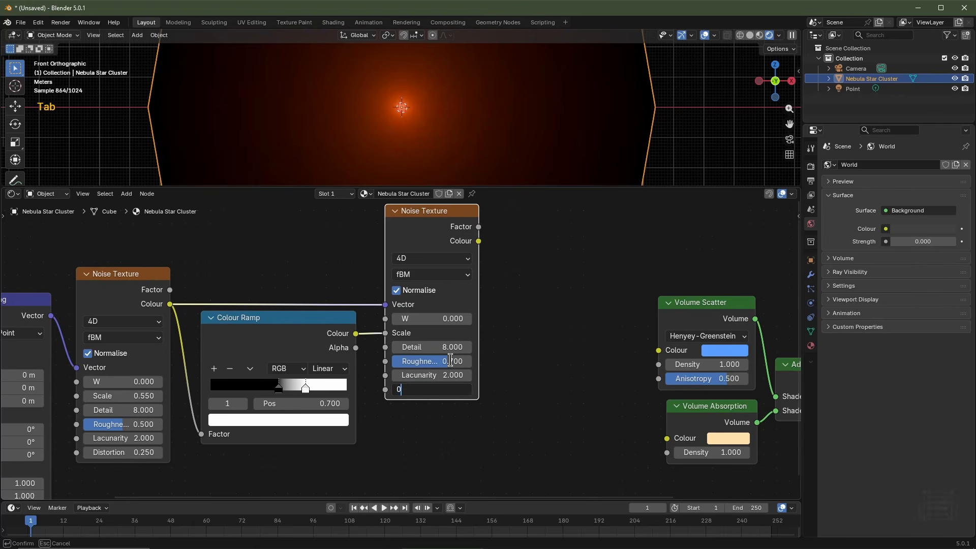
key("Return")
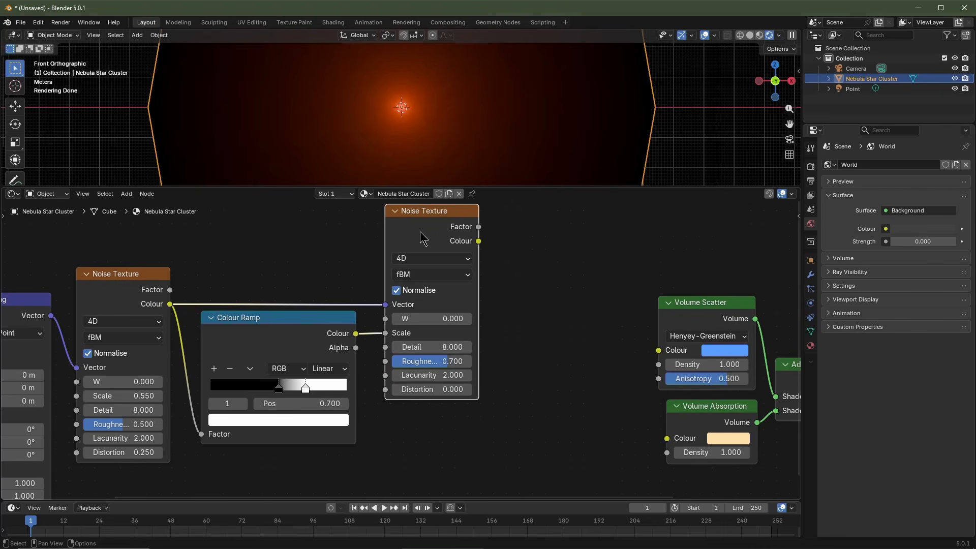
Step: Add a Maths node set to Multiply between the second Noise Texture and the Volume Scatter node
left_click(121, 279)
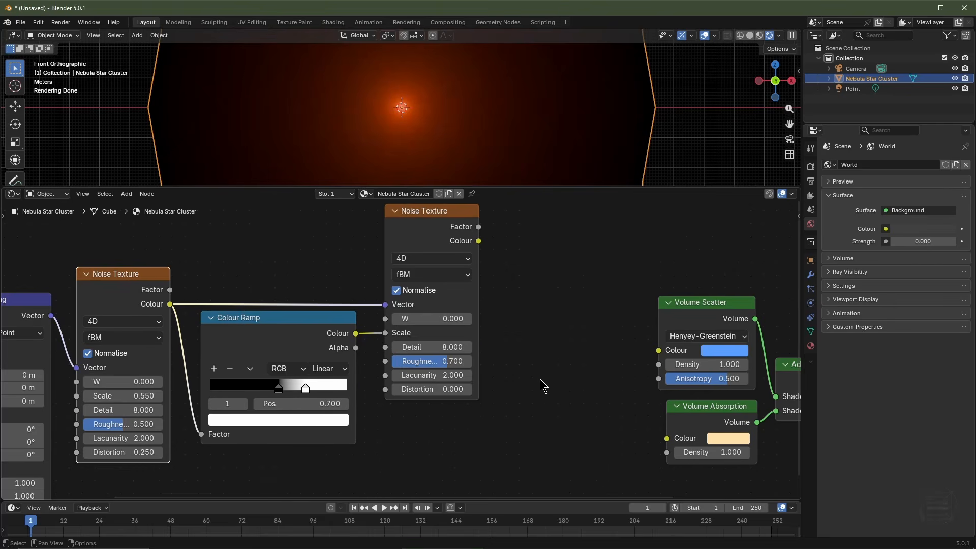
key("ctrl+z")
key("shift+a")
mouse_move(396, 377)
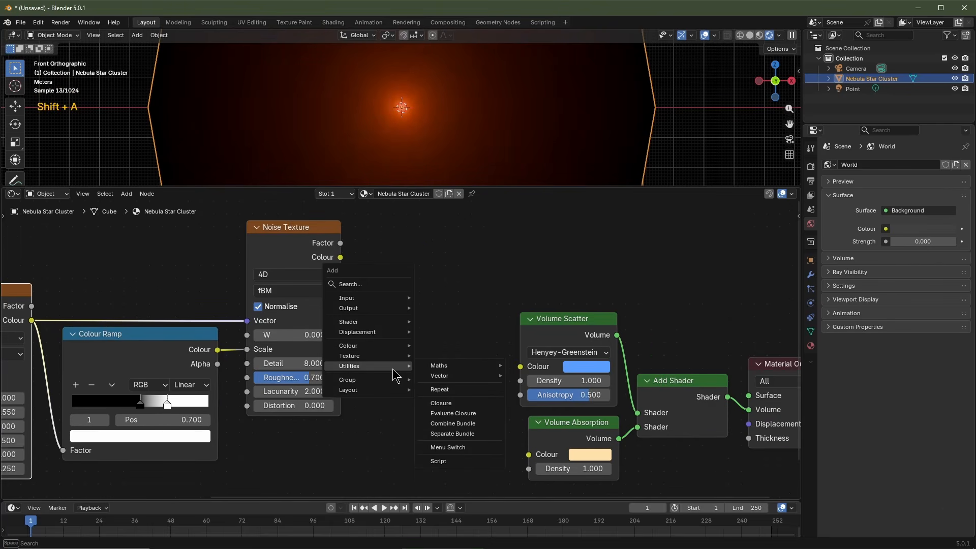
mouse_move(458, 372)
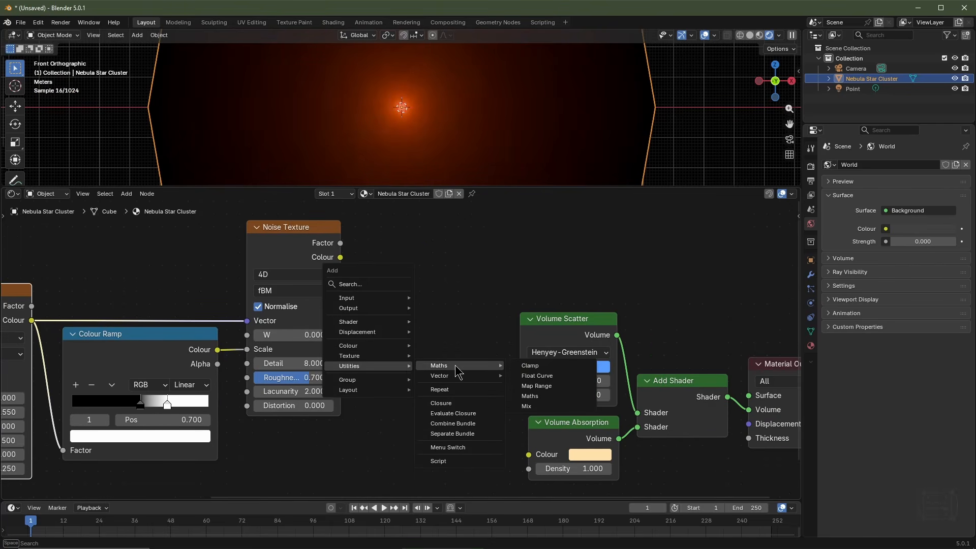
left_click(530, 396)
left_click(399, 309)
left_click(439, 342)
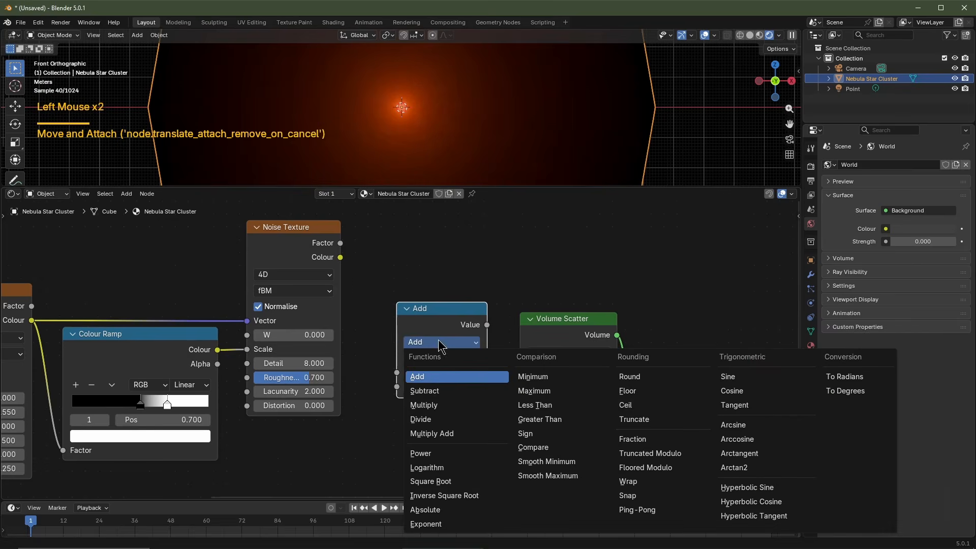
left_click(424, 405)
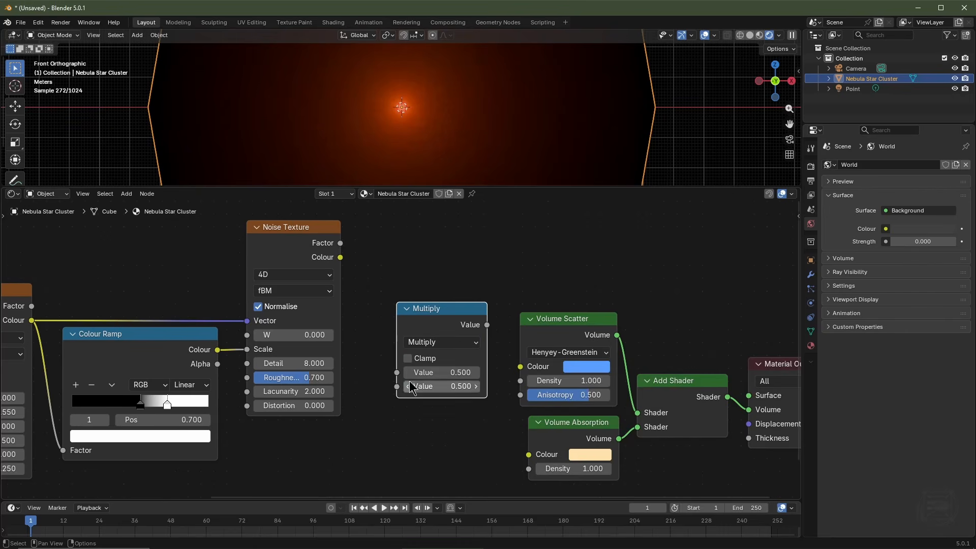
Step: Connect the second Noise Texture's Colour to the Multiply node and its result to the Density of both Volume Scatter and Volume Absorption
left_click_drag(341, 259, 396, 373)
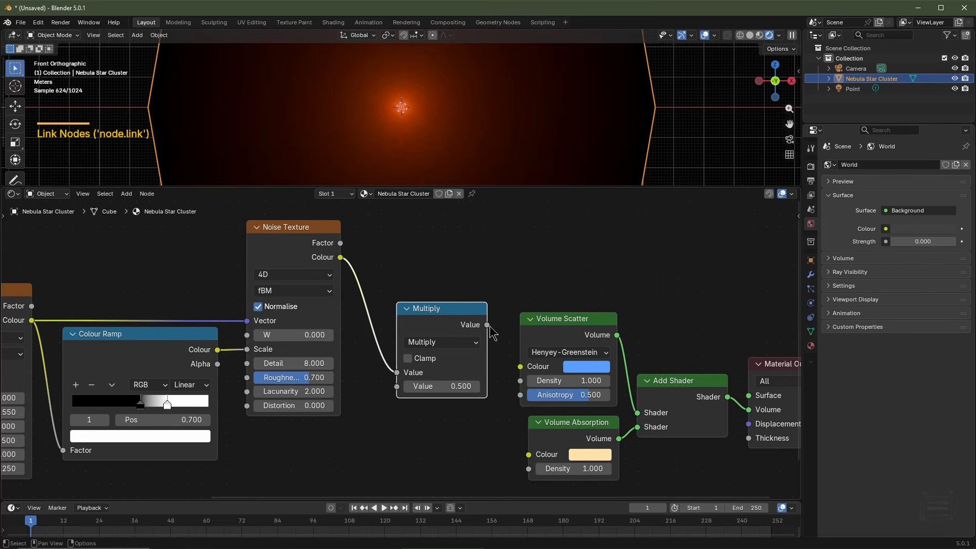
left_click_drag(487, 325, 513, 386)
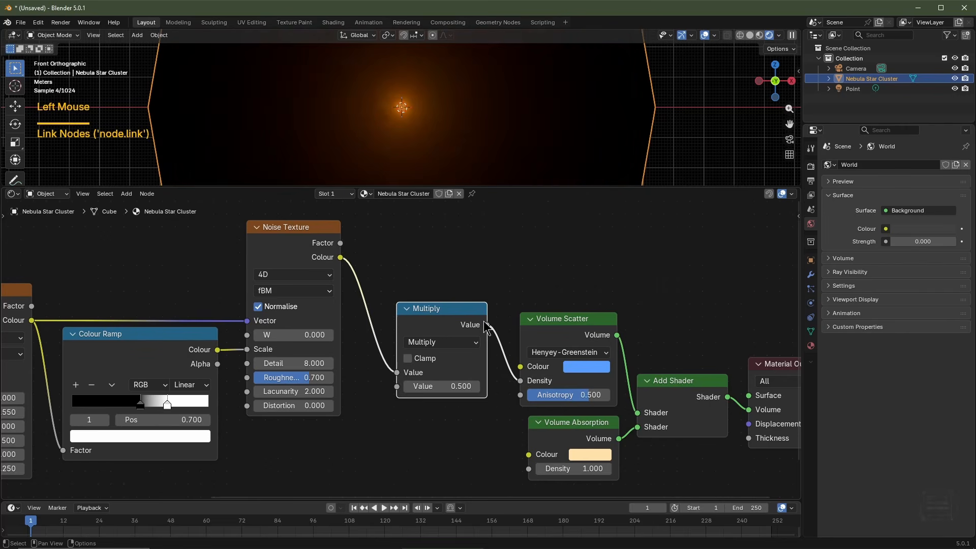
left_click_drag(487, 325, 526, 471)
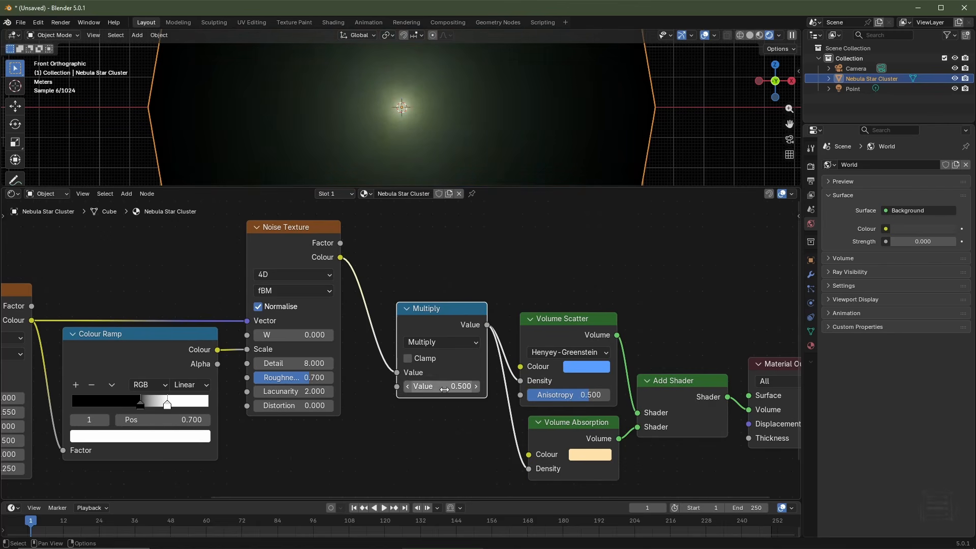
Step: Set the Multiply node's second value to 10
left_click(444, 388)
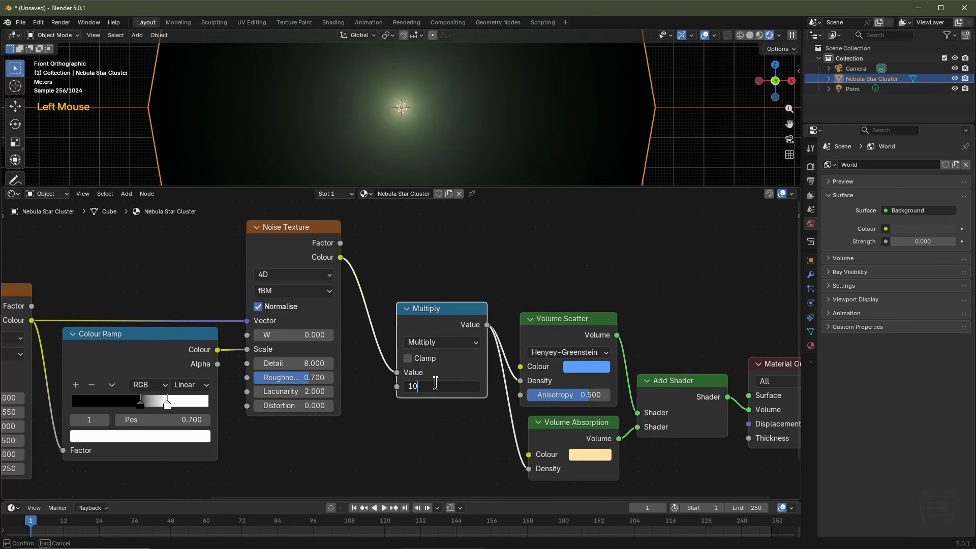
type("10")
key("Return")
Step: Insert a Colour Ramp node into the link between the second Noise Texture and the Multiply node
key("shift+a")
mouse_move(444, 355)
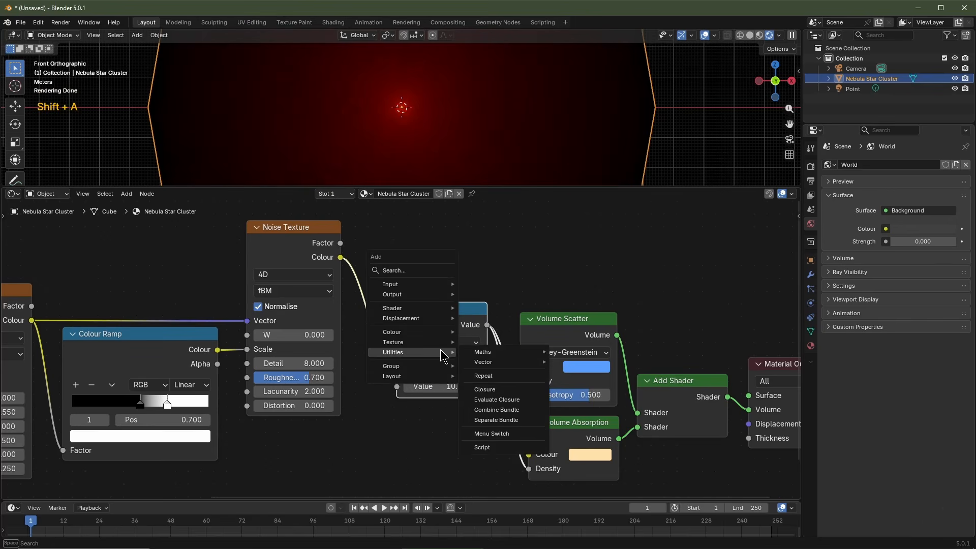
mouse_move(440, 335)
left_click(492, 351)
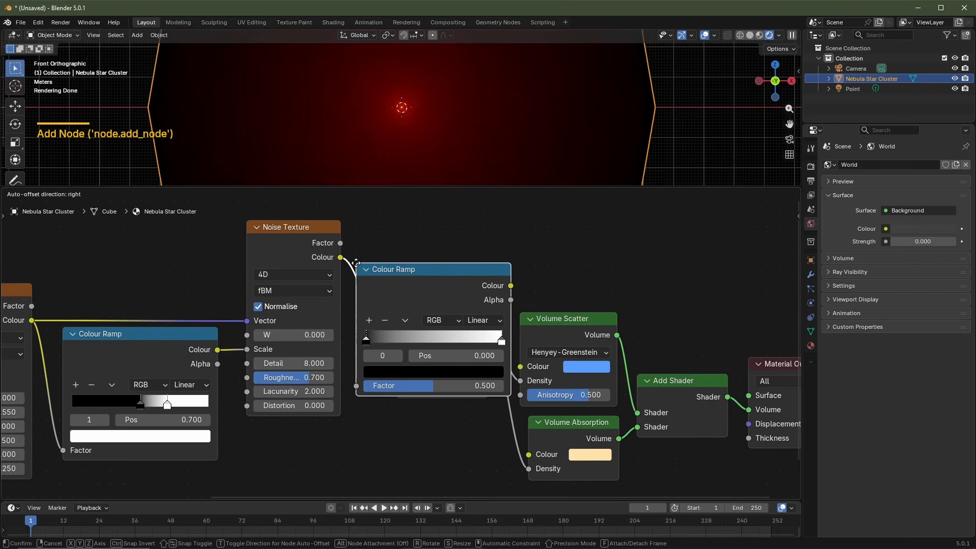
left_click(356, 263)
scroll(427, 444, "down", 1)
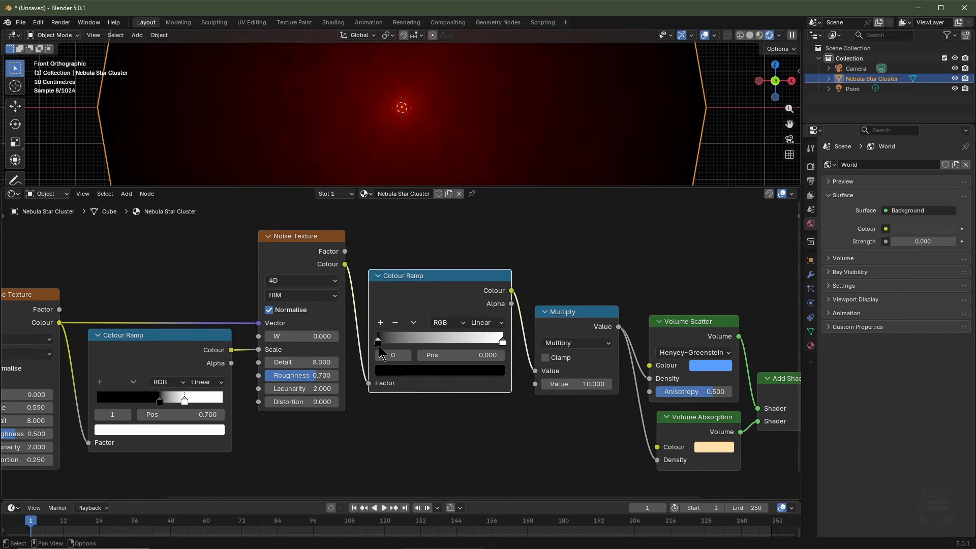
Step: Move the new Colour Ramp's black stop to position 0.475
left_click_drag(378, 342, 436, 350)
left_click(474, 355)
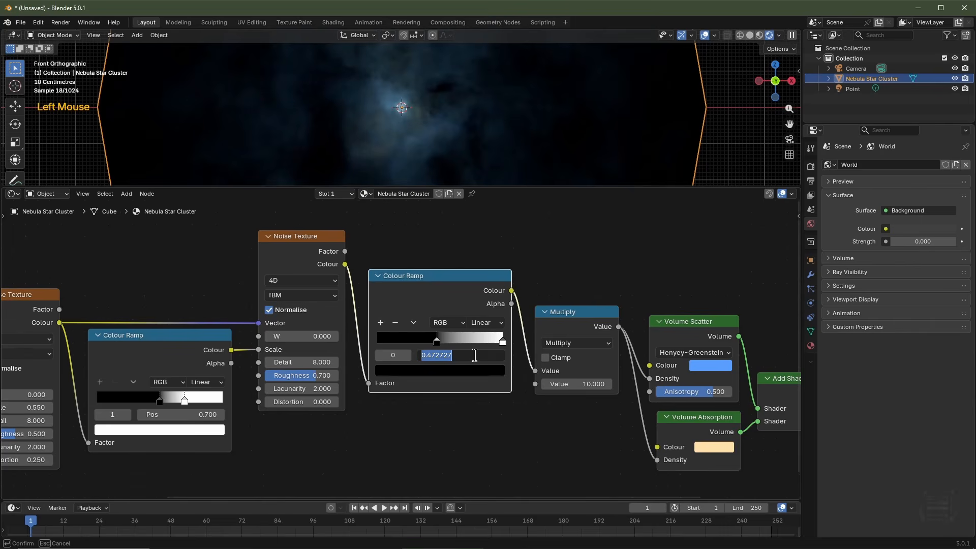
type("0.475")
key("Return")
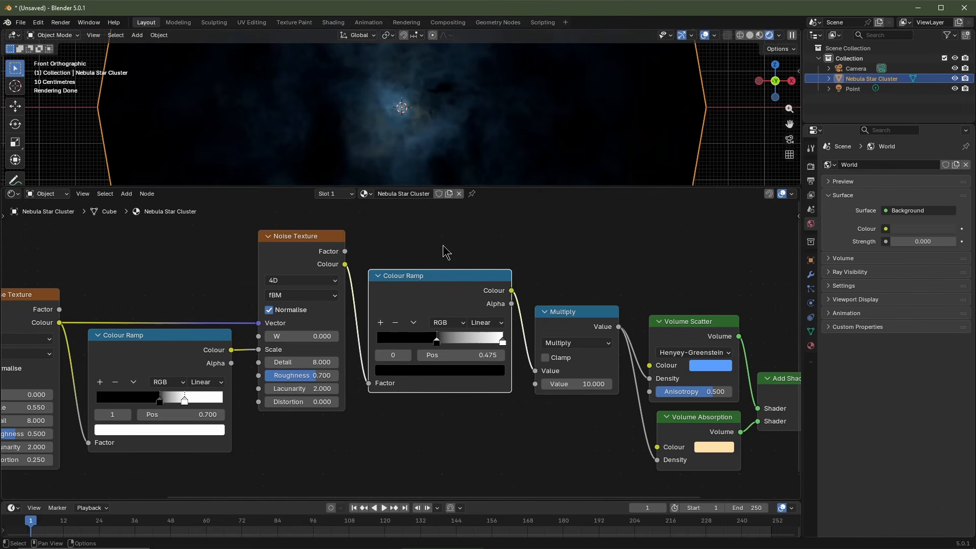
Step: Compare the render with Biased volume rendering off and on, and try a different render step rate
left_click(811, 167)
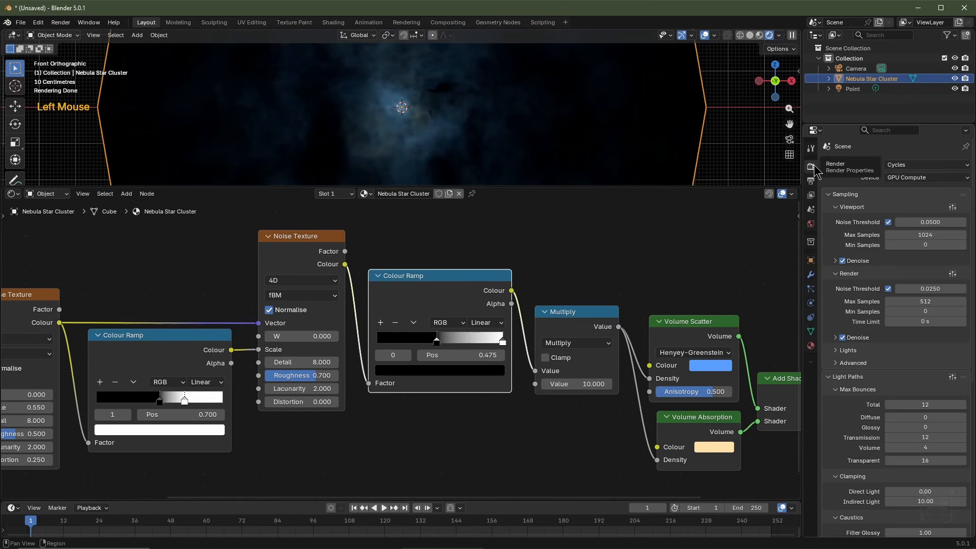
scroll(888, 259, "down", 2)
scroll(890, 264, "down", 5)
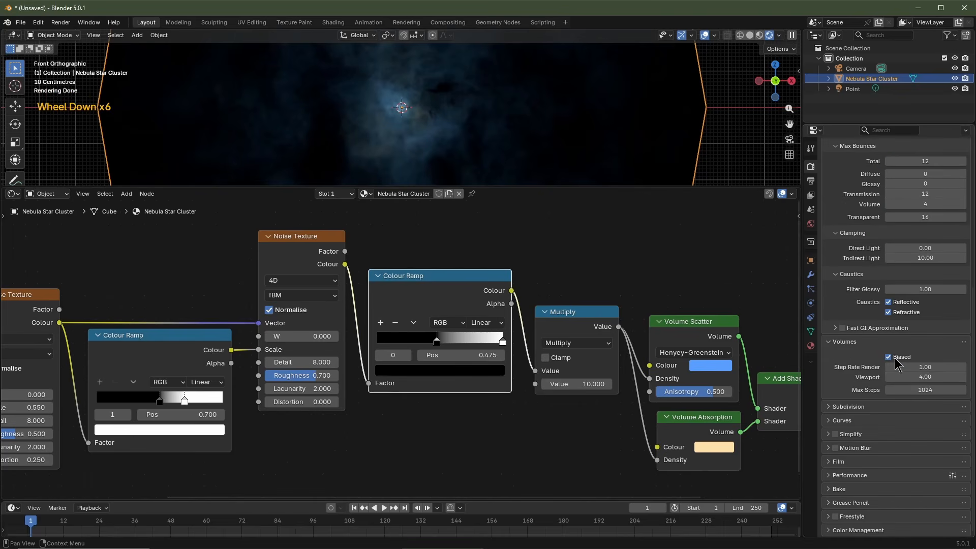
left_click(889, 364)
left_click(890, 391)
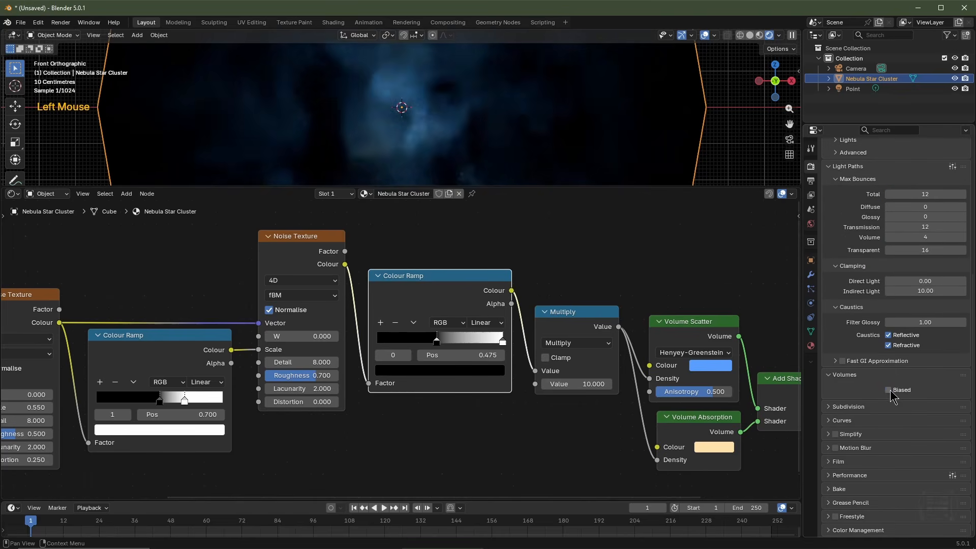
left_click_drag(893, 400, 892, 400)
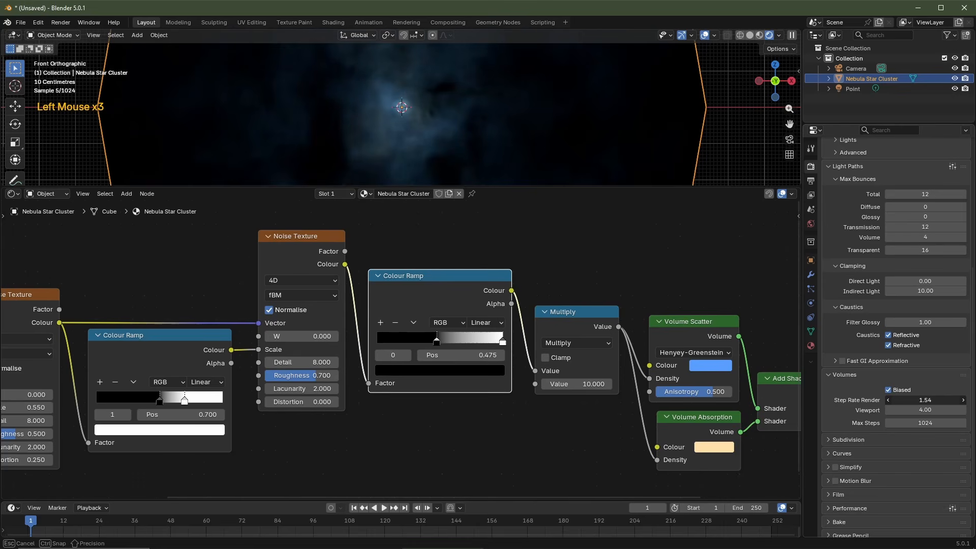
key("Escape")
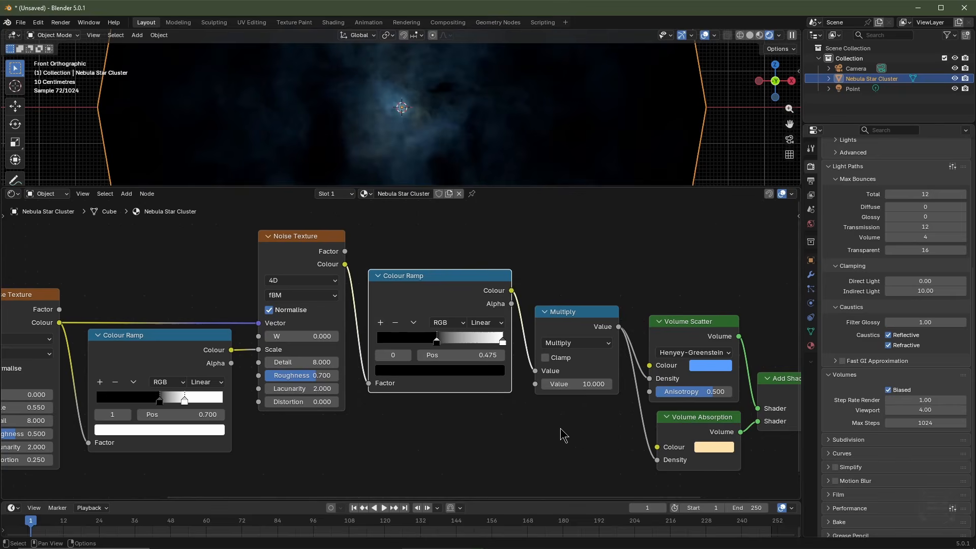
Step: Move the Texture Coordinate and Mapping nodes together further away from the first Noise Texture and slightly lower
key("Home")
left_click_drag(676, 224, 177, 480)
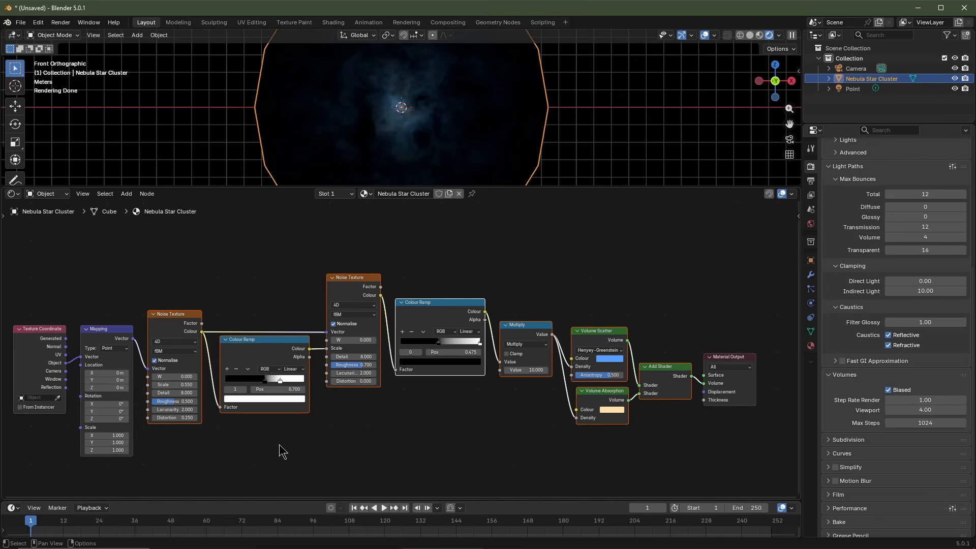
middle_click_drag(284, 452, 429, 426)
left_click_drag(256, 249, 162, 402)
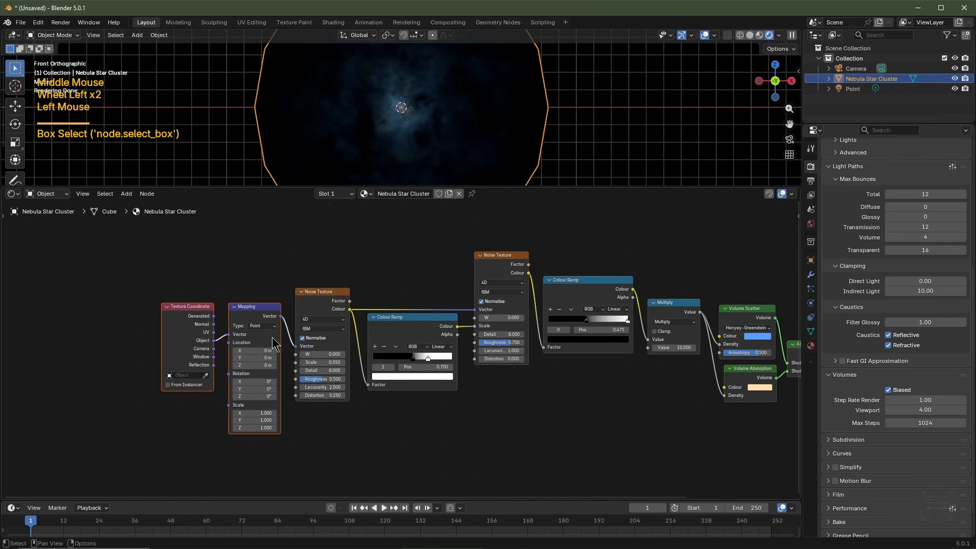
key("g")
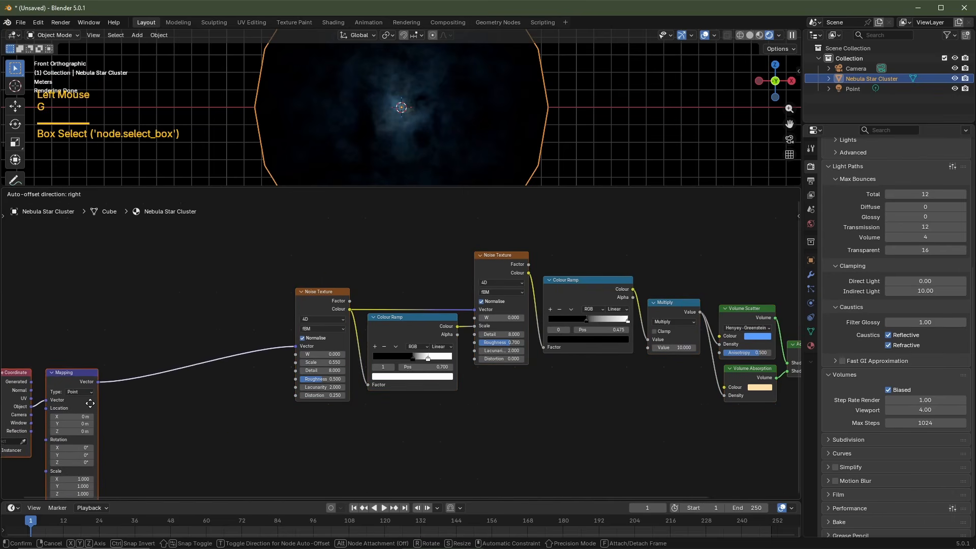
left_click(90, 411)
Step: Join all nodes from the first Noise Texture to the Add Shader in a frame labelled "Nebula Clouds"
middle_click_drag(566, 418, 522, 416)
scroll(522, 416, "left", 4)
left_click_drag(598, 236, 162, 404)
key("f")
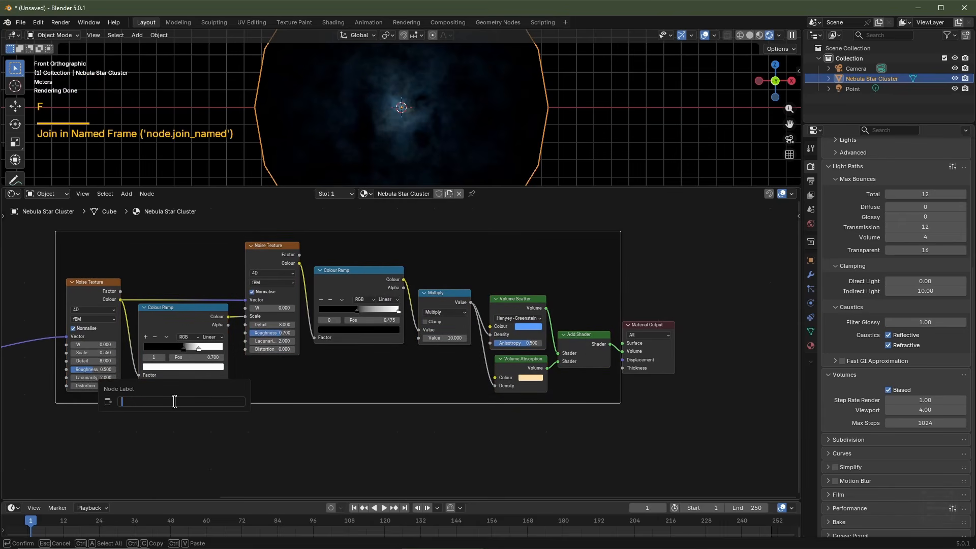
type("Nebula Clouds")
key("Return")
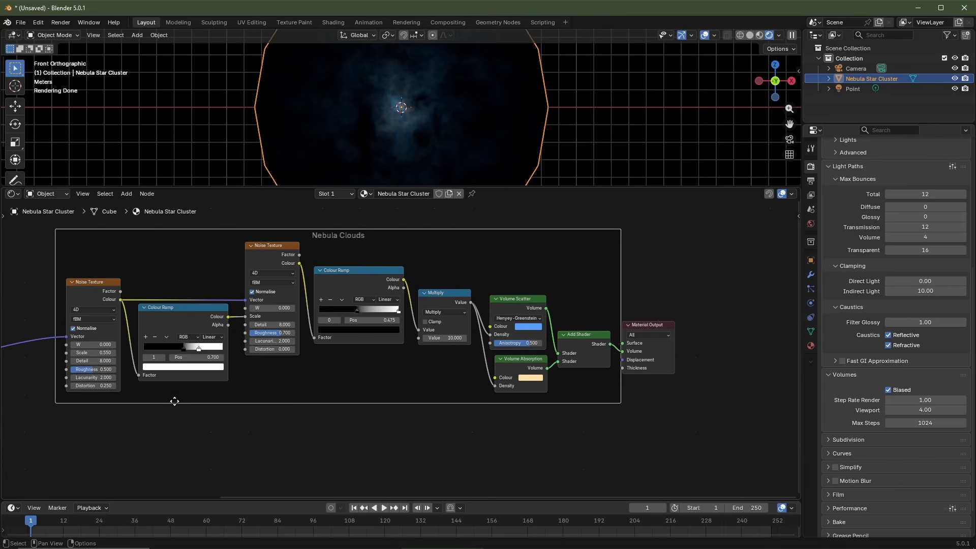
Step: Move the Material Output node further away from the Nebula Clouds frame to leave a gap
left_click_drag(645, 324, 722, 317)
scroll(577, 376, "down", 3)
middle_click_drag(577, 376, 564, 356)
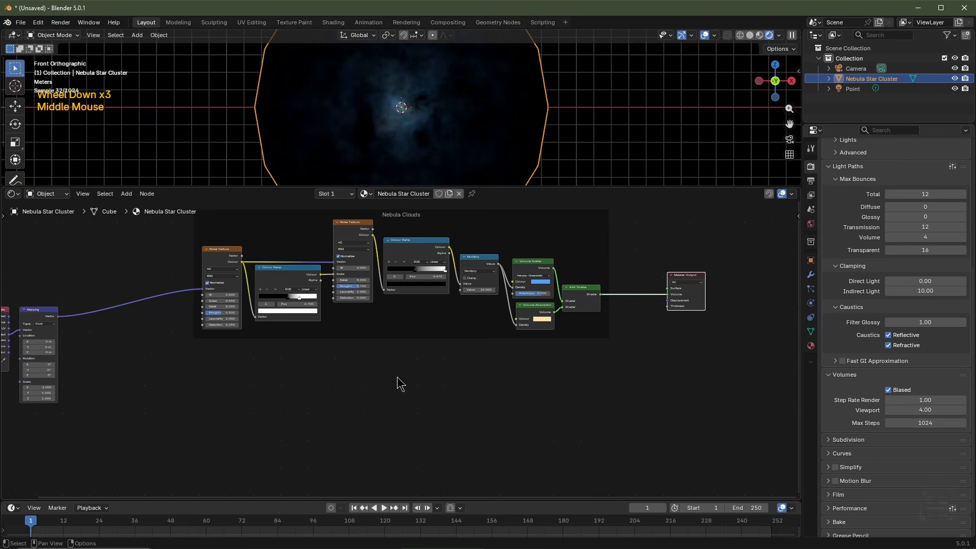
left_click(373, 371)
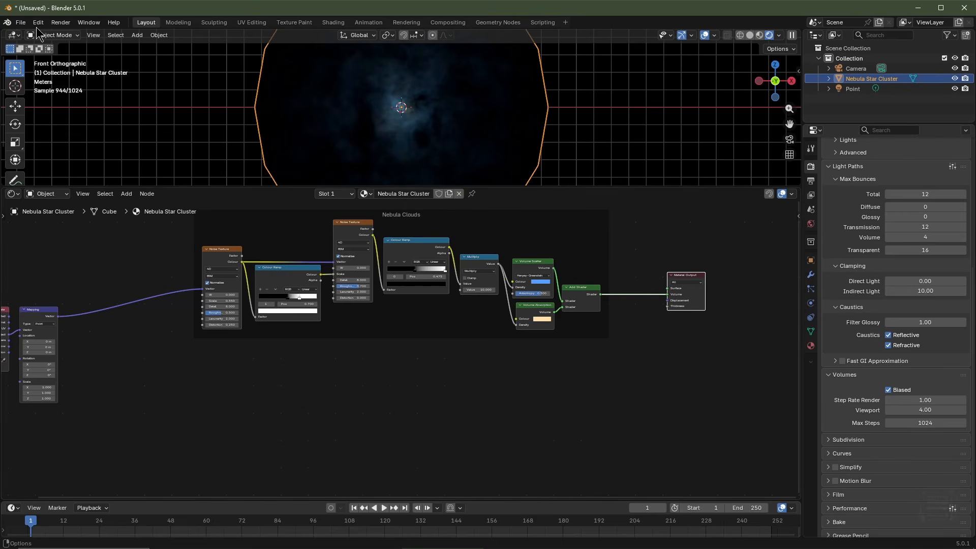
Step: Save the project under the file name "Like And Subscribe.blend"
left_click(21, 23)
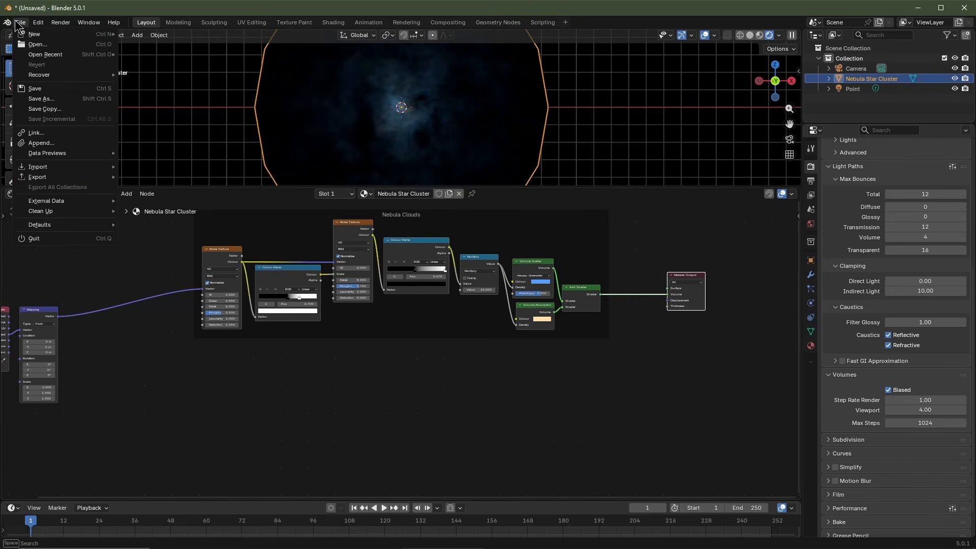
left_click(48, 107)
left_click(367, 423)
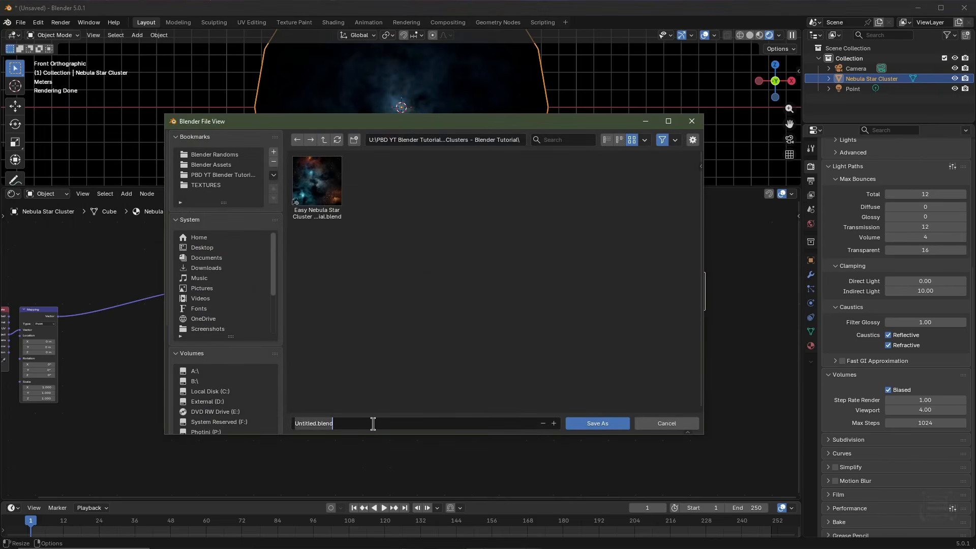
type("Like And Subscribe")
key("Return")
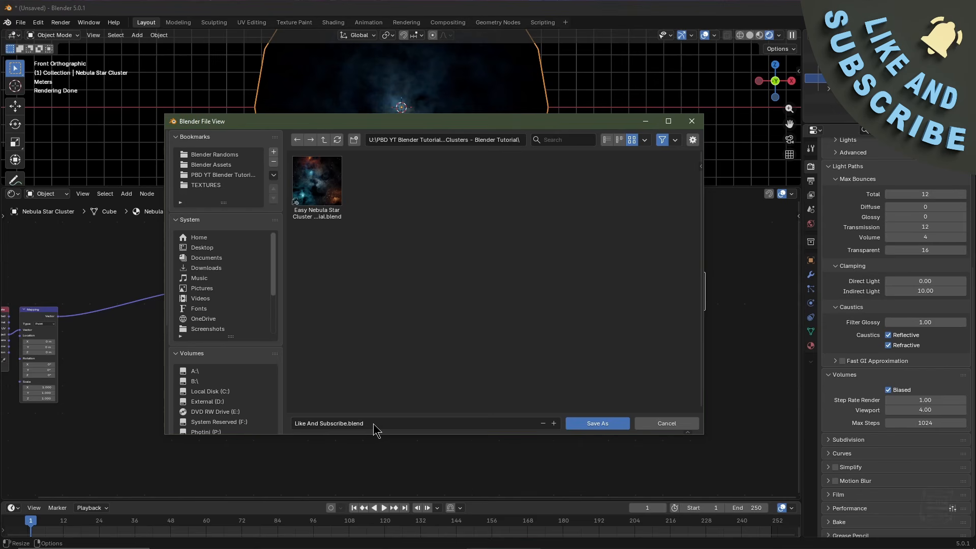
left_click(604, 425)
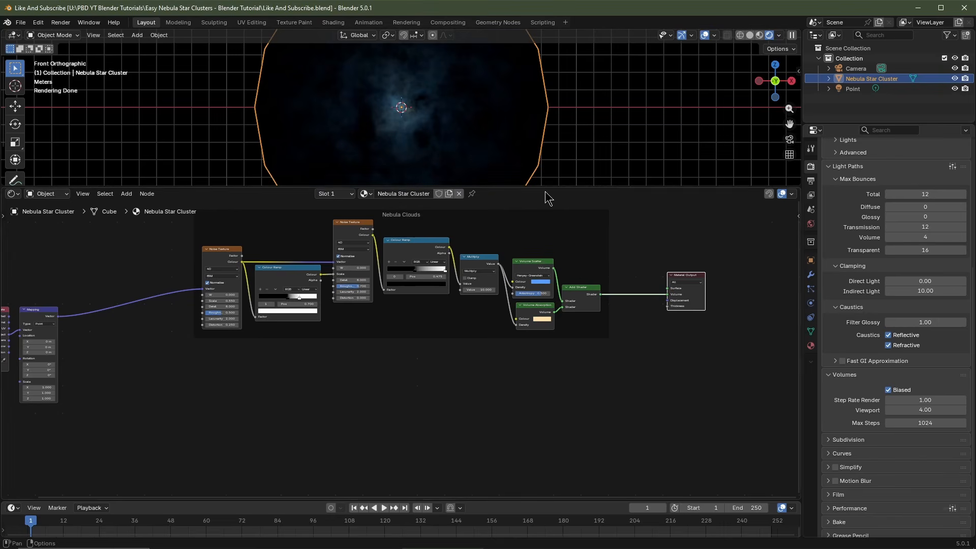
Step: Enlarge the 3D viewport by shrinking the shader editor to a narrow strip
left_click_drag(545, 187, 540, 441)
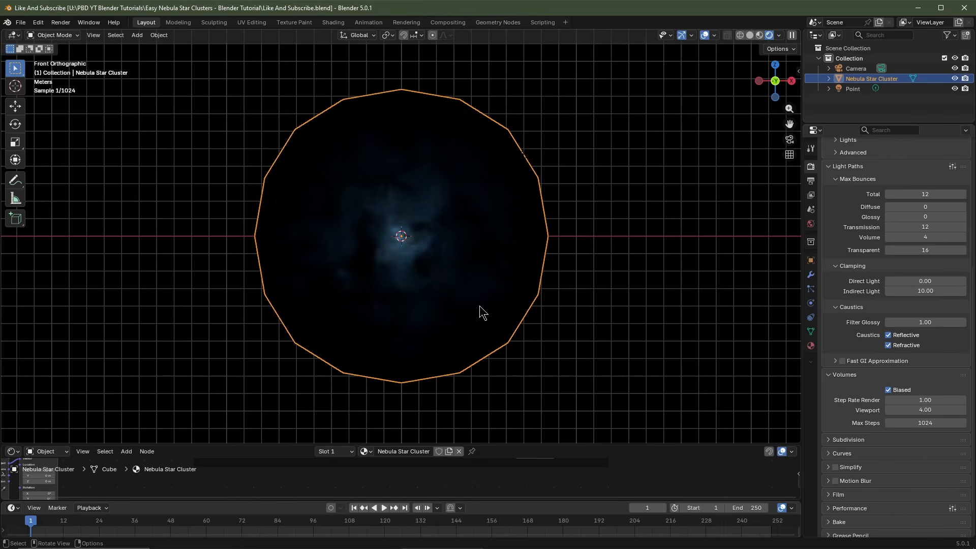
Step: Show the viewport in wireframe and set the central point light's colour to pale orange #FFCFA8
left_click(740, 35)
left_click(853, 89)
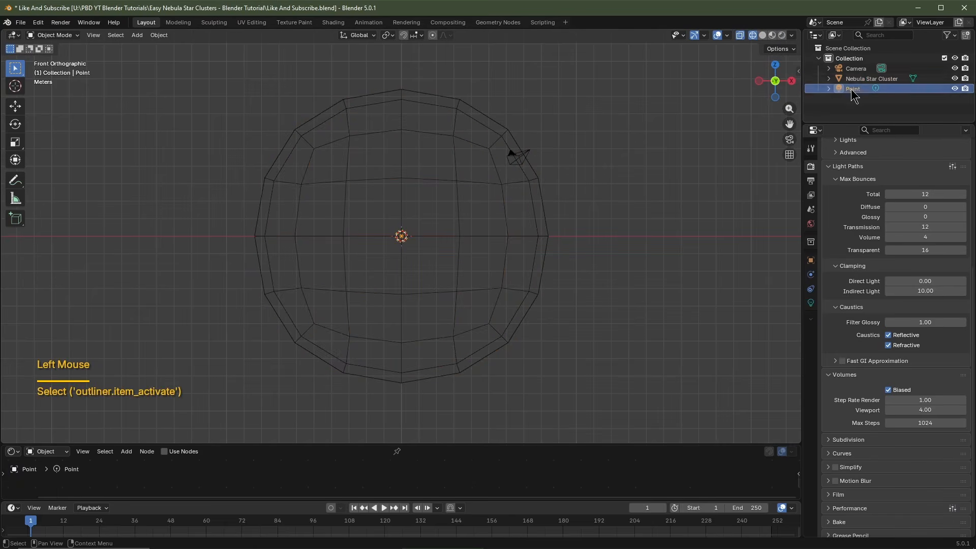
scroll(682, 168, "up", 1)
left_click(849, 88)
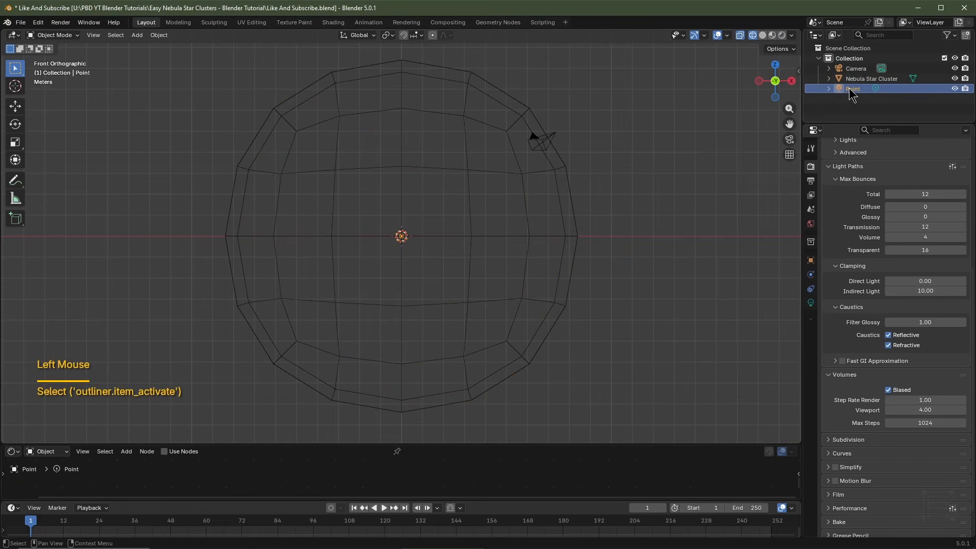
left_click(811, 303)
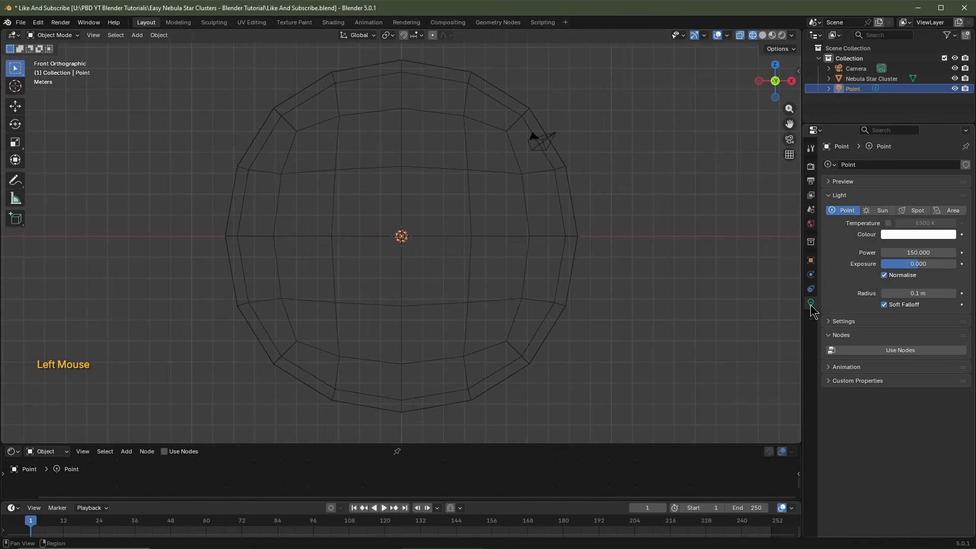
left_click(885, 235)
left_click_drag(895, 114, 895, 119)
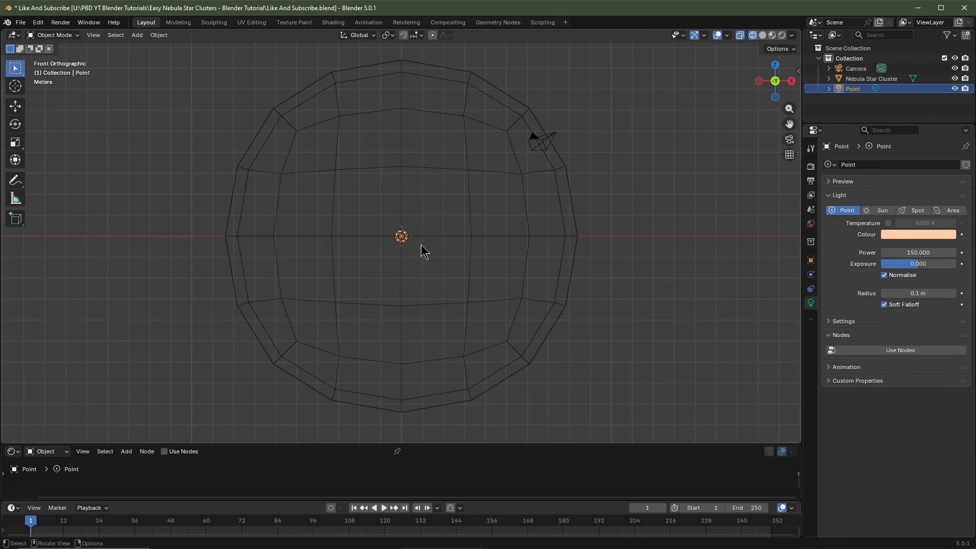
Step: Duplicate the central point light into the sphere's upper +X, +Y region and set the copy's colour to light blue #6EB8FF
key("shift+d")
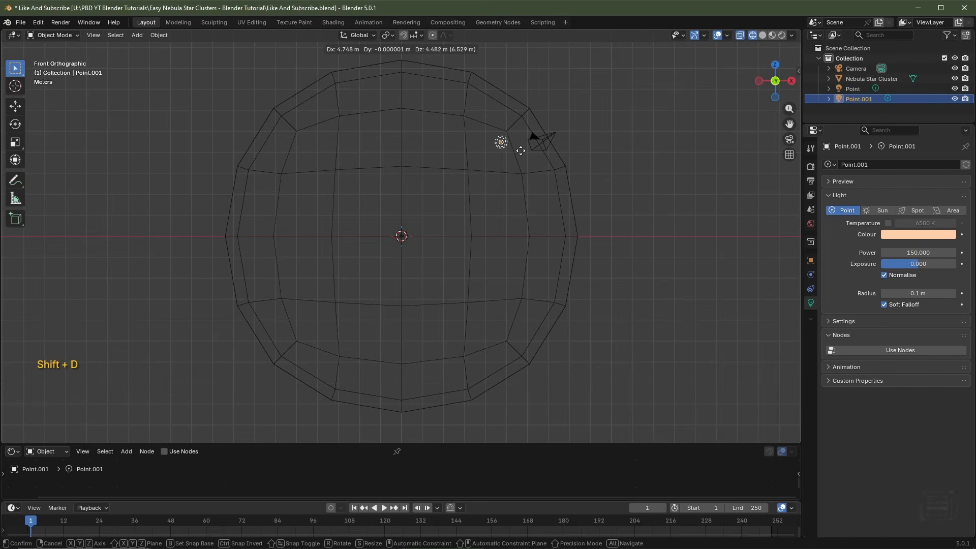
left_click(520, 151)
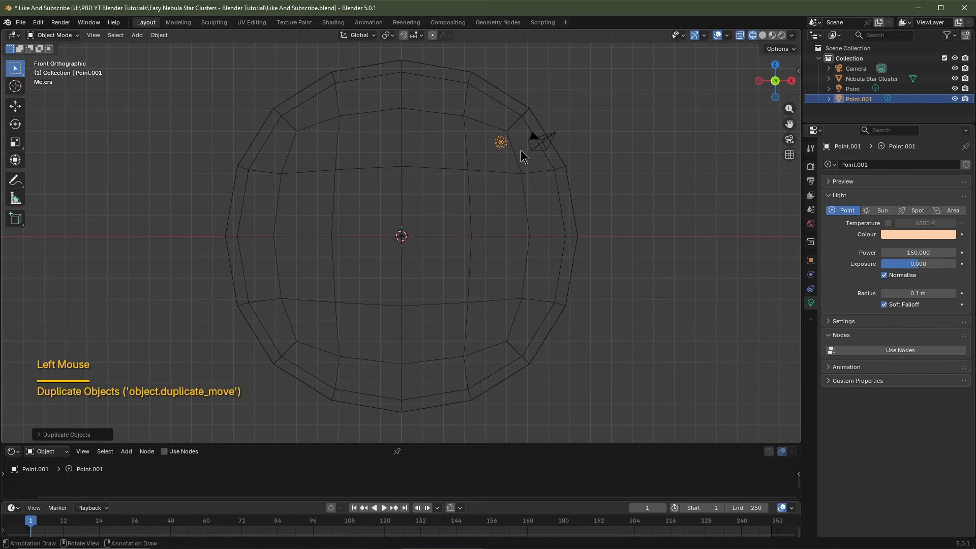
key("KP_3")
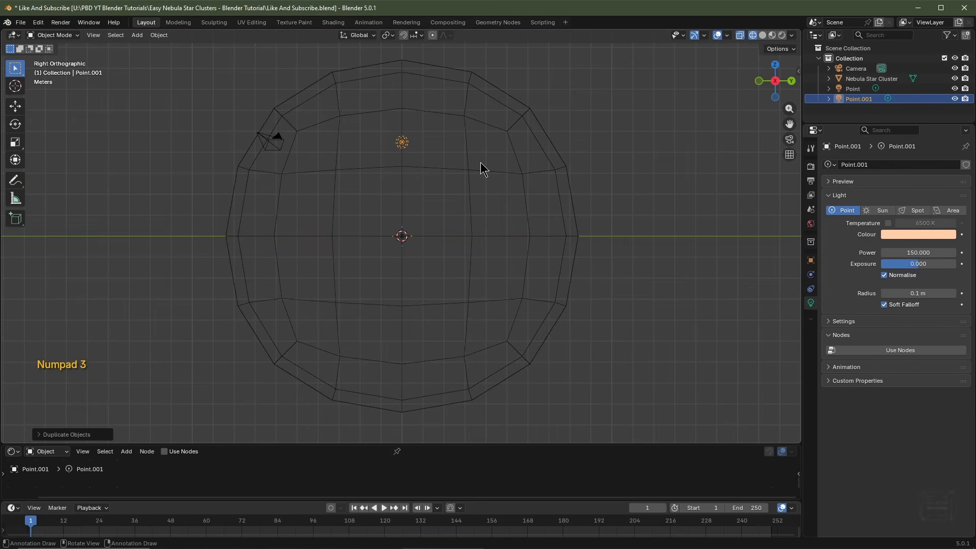
key("g")
left_click(603, 183)
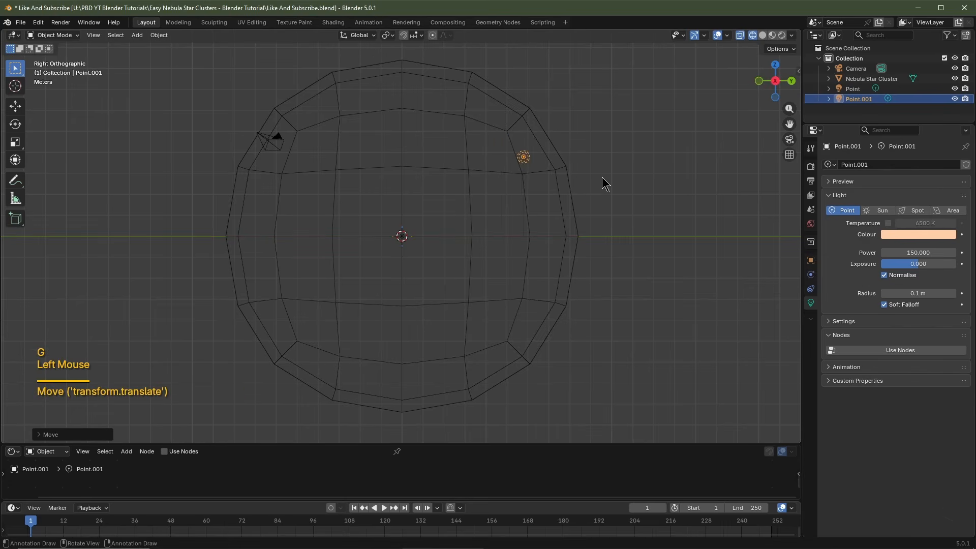
left_click(896, 242)
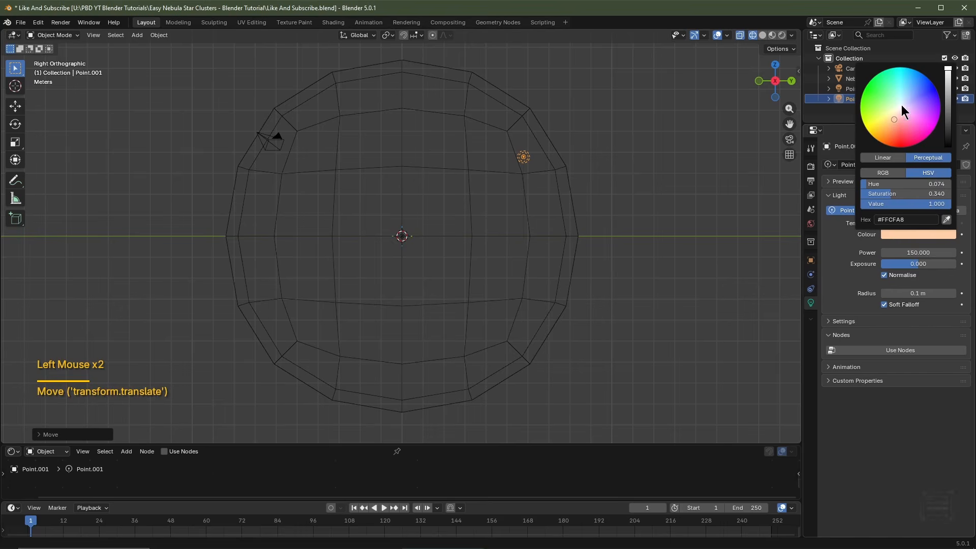
left_click_drag(902, 106, 911, 86)
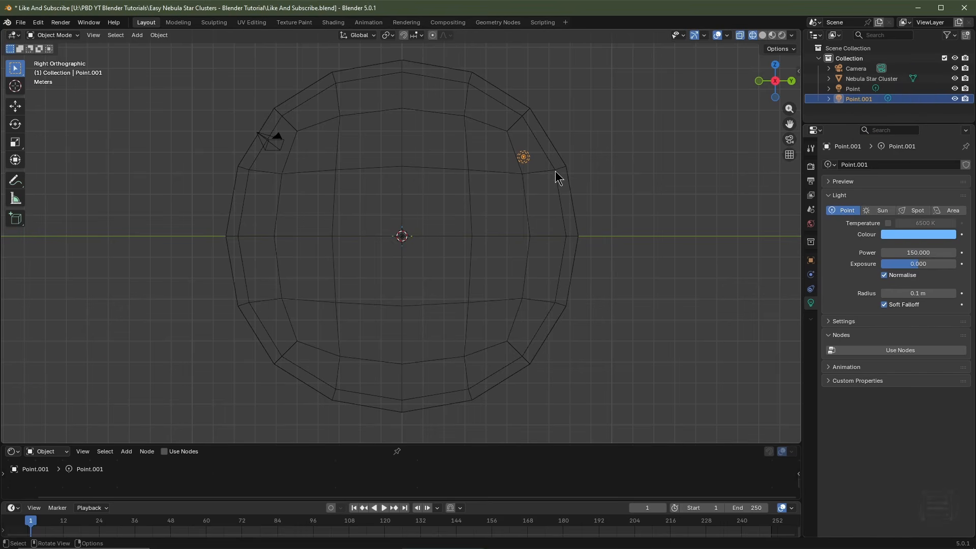
Step: Duplicate the blue light into the sphere's lower -X, -Y region and set the copy's colour to coral red
key("shift+d")
left_click(346, 358)
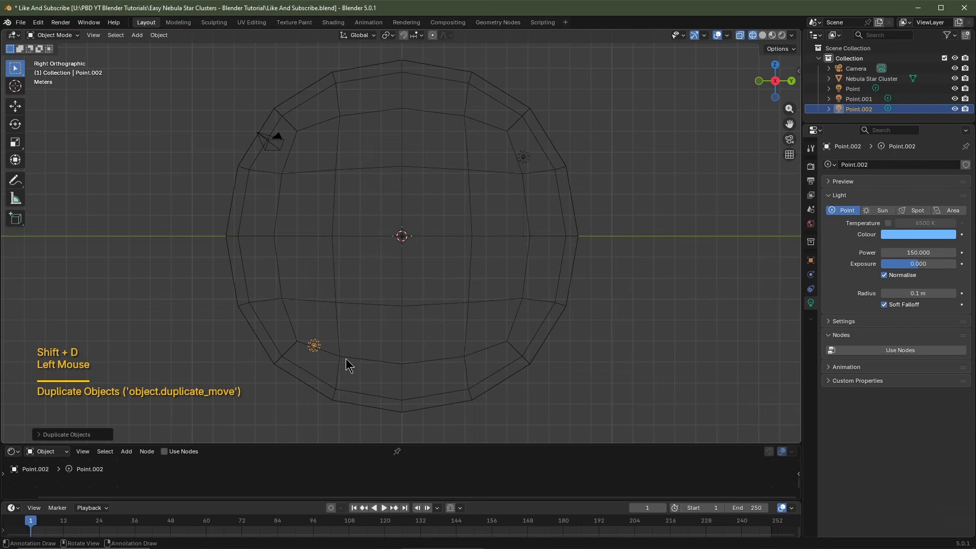
key("KP_1")
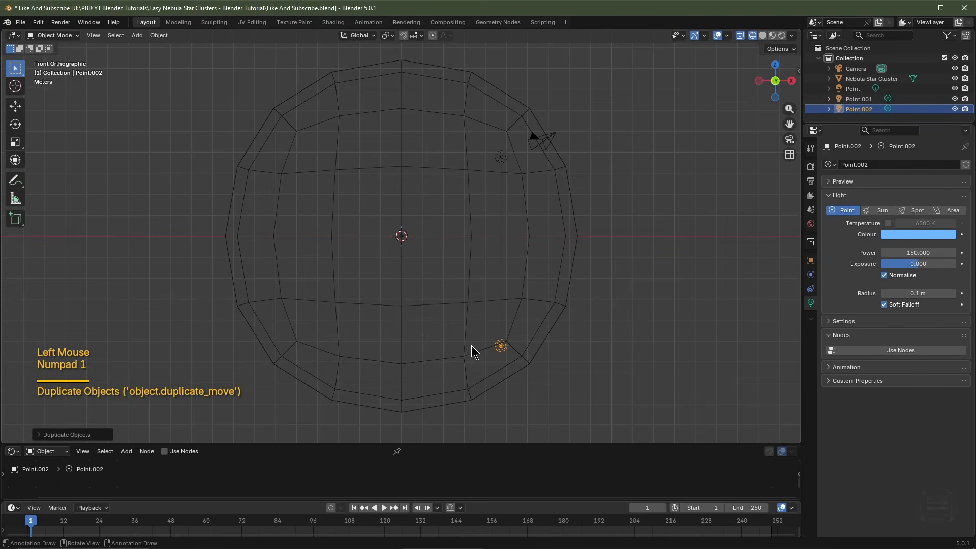
key("g")
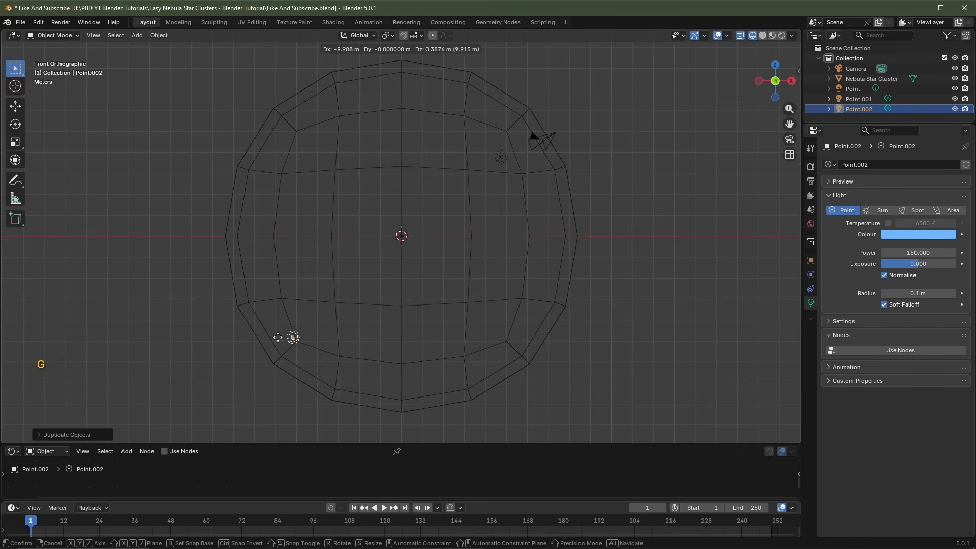
left_click(301, 302)
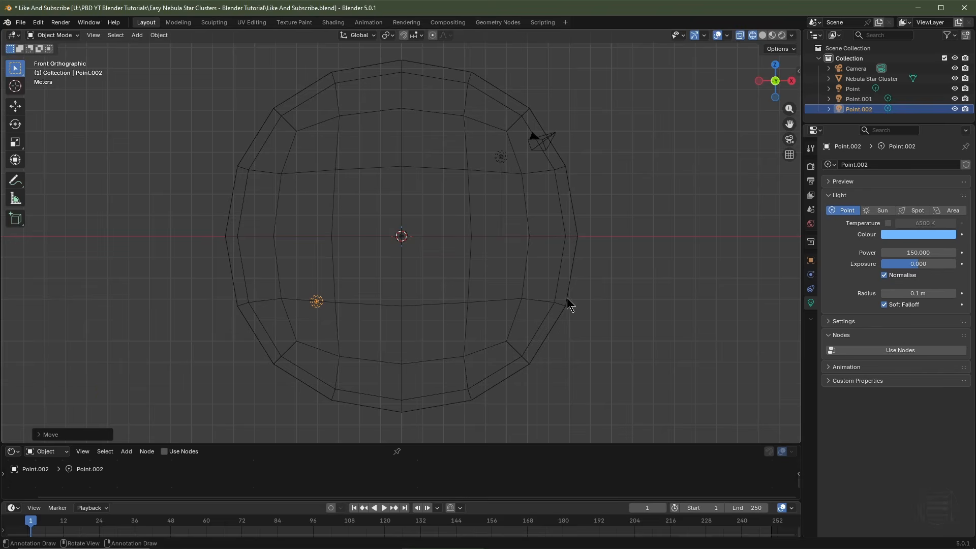
left_click(892, 236)
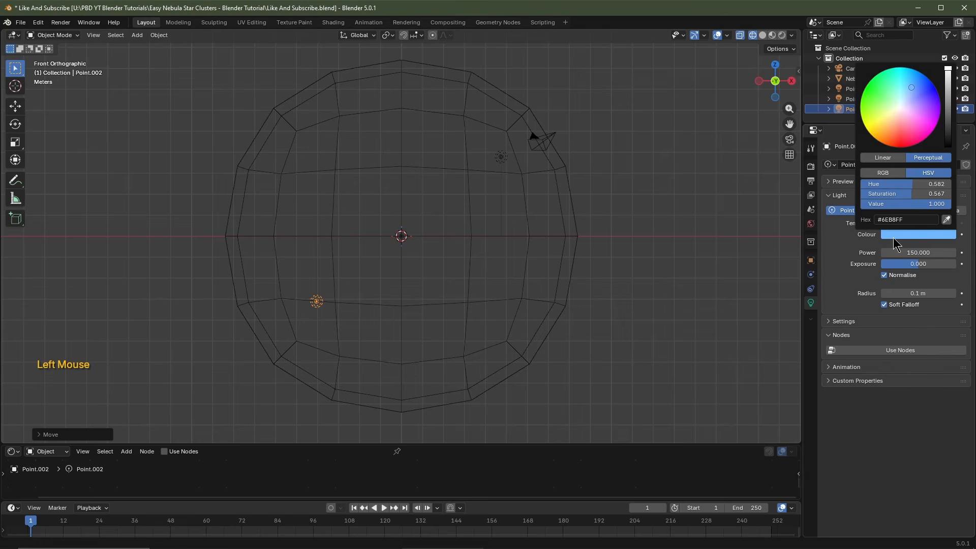
left_click(906, 130)
Step: Duplicate the coral red light into the sphere's upper -X, +Y region and set the copy's colour to peach #FFC696
key("shift+d")
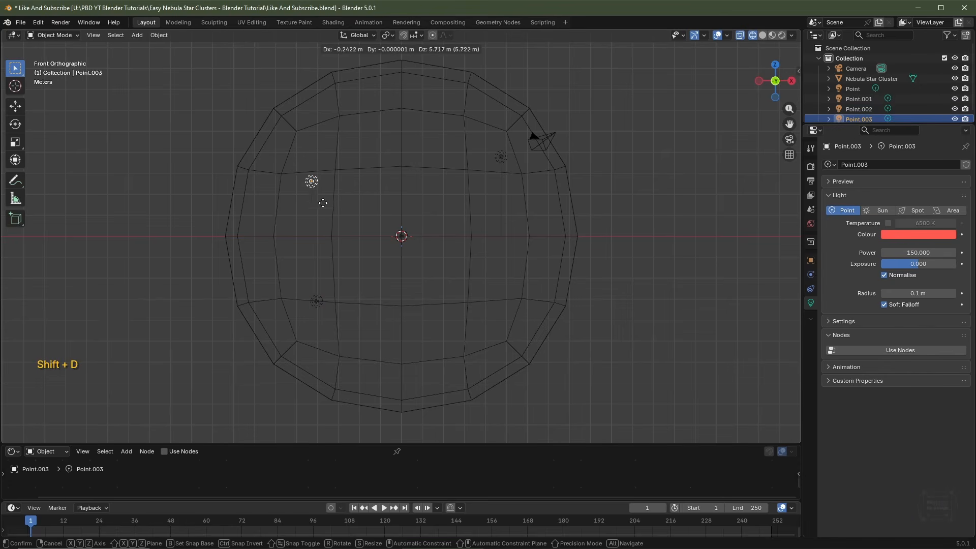
left_click(343, 181)
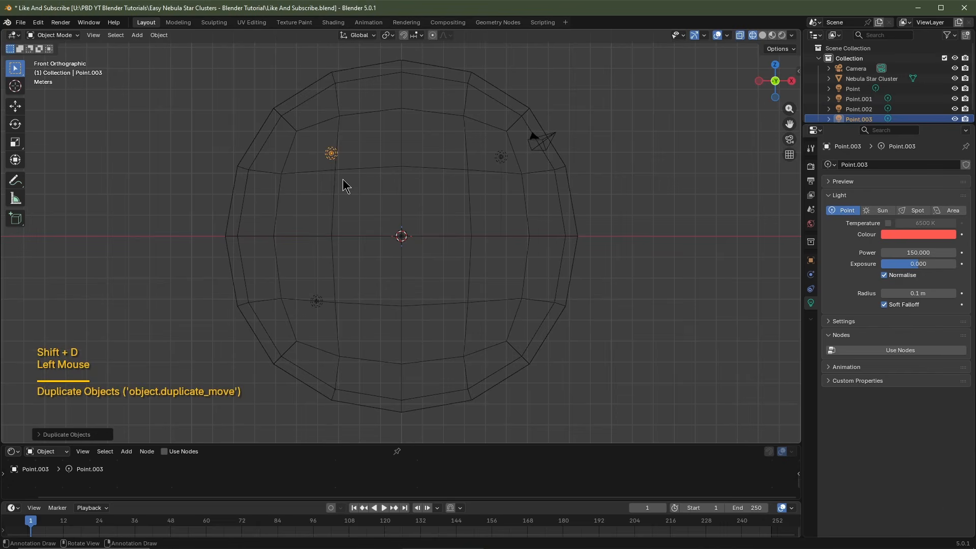
key("KP_3")
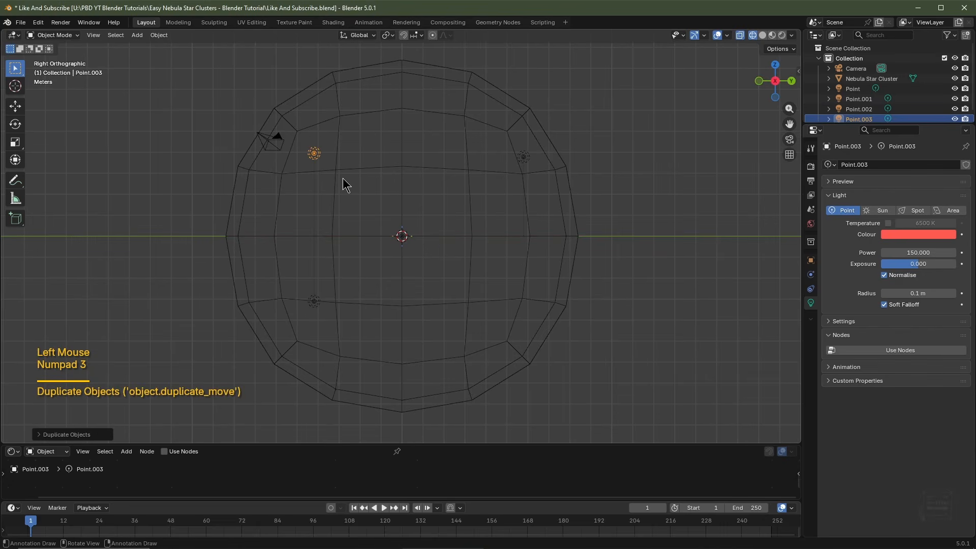
key("g")
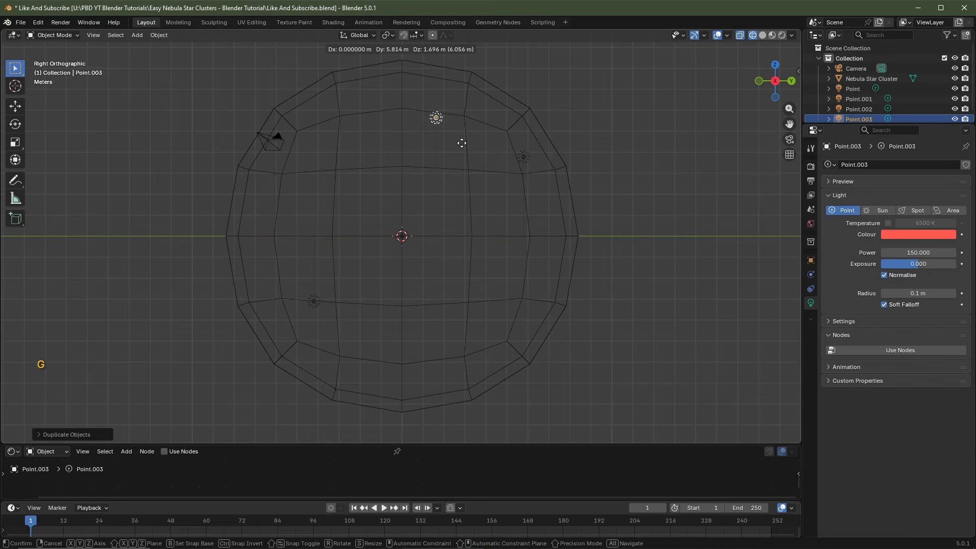
left_click(461, 143)
left_click(922, 235)
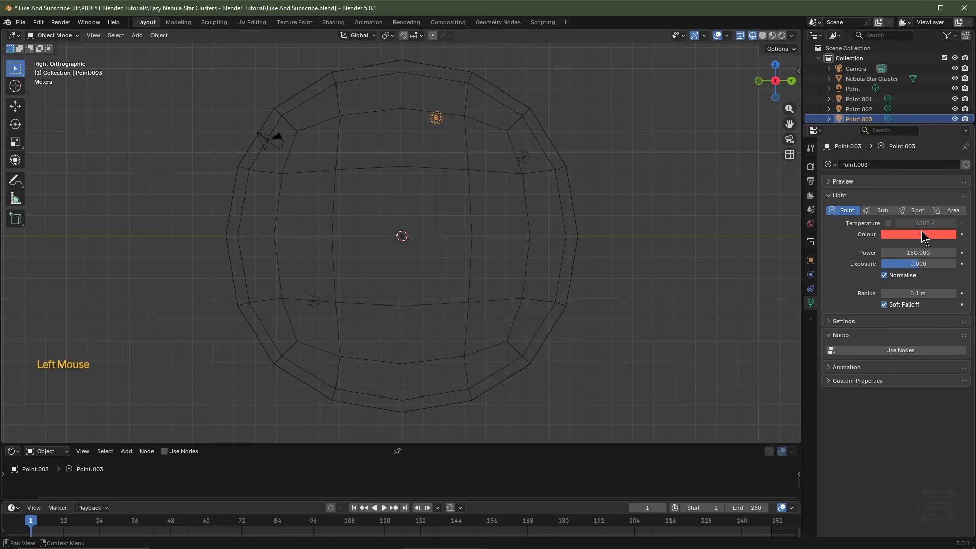
left_click_drag(890, 128, 892, 122)
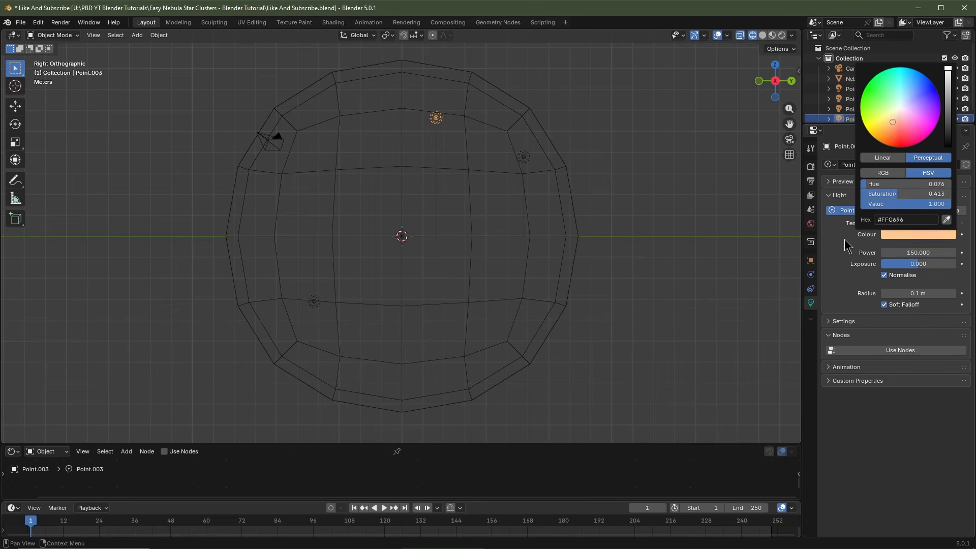
Step: Duplicate the peach light into the sphere's lower +X, -Y region and set the copy's colour to pale cyan, hue 0.486 and saturation 0.419
key("shift+d")
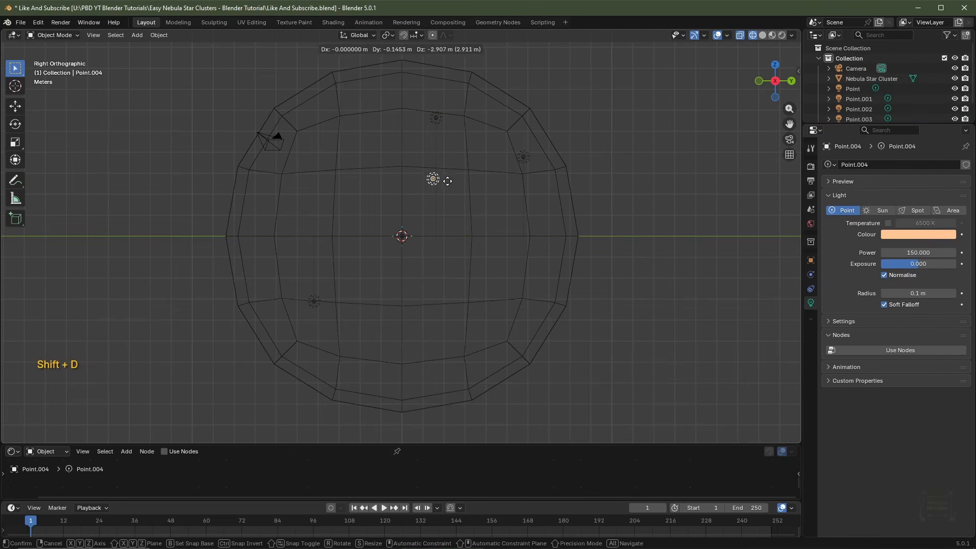
left_click(459, 371)
key("KP_7")
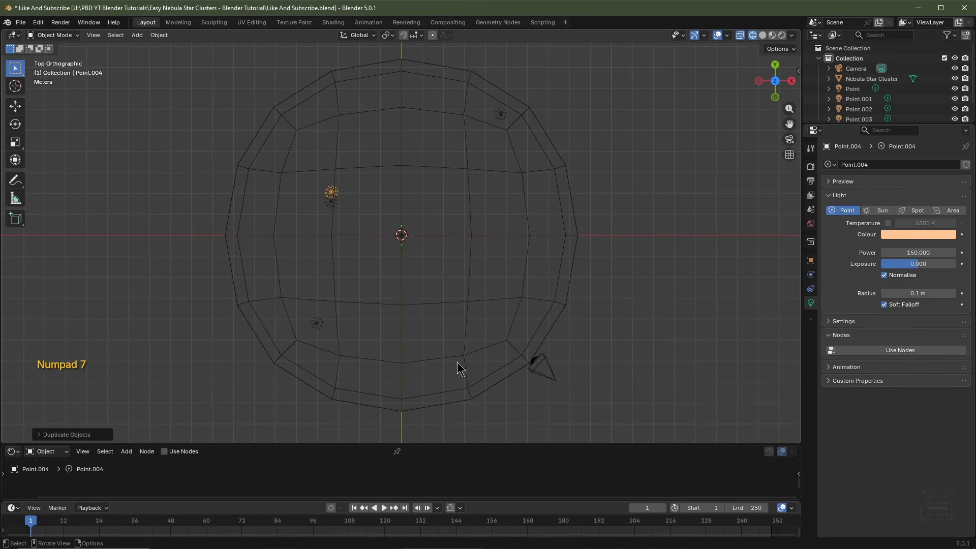
key("Escape")
key("g")
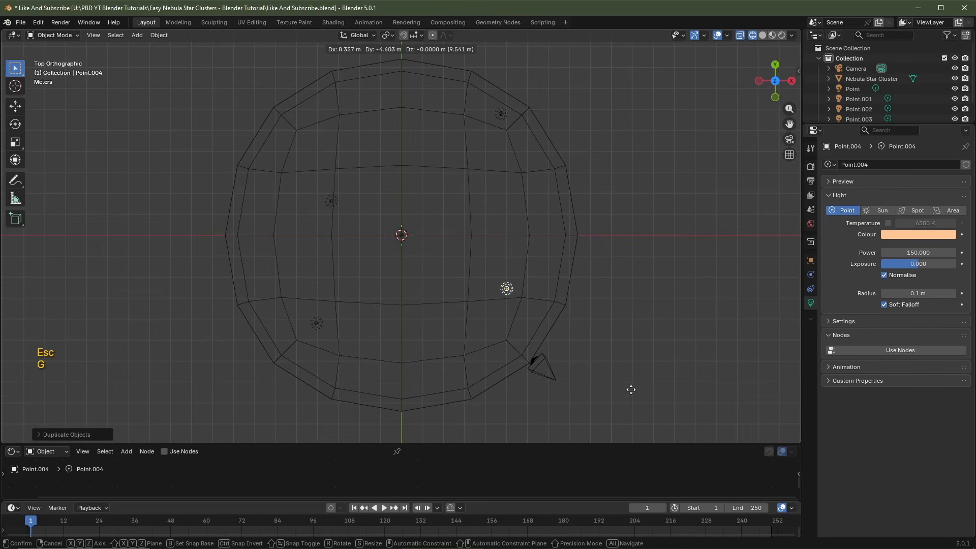
left_click(655, 394)
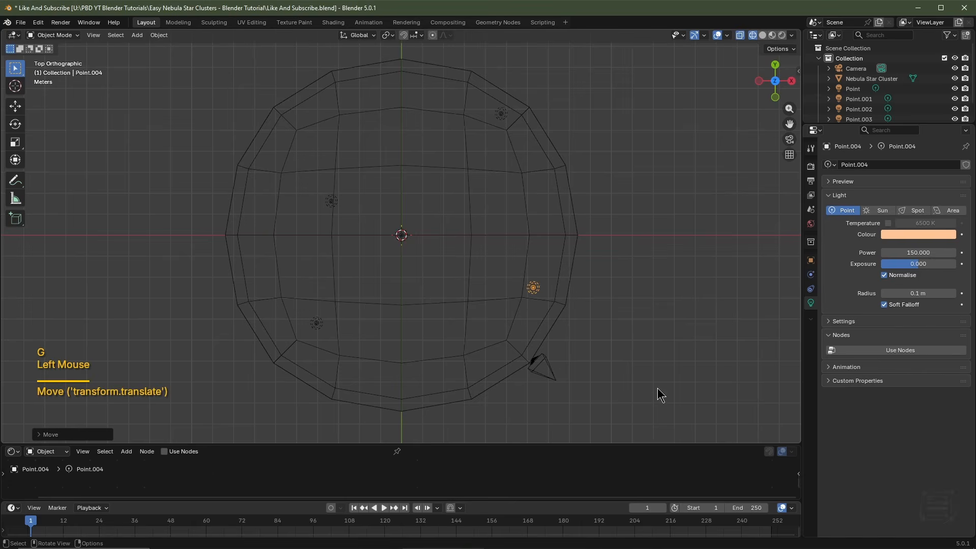
left_click(889, 235)
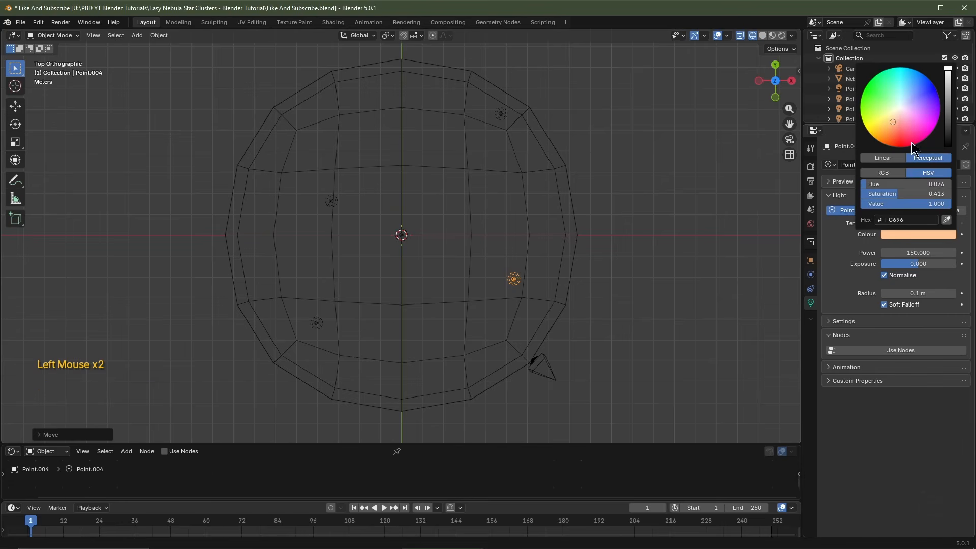
left_click_drag(899, 102, 899, 91)
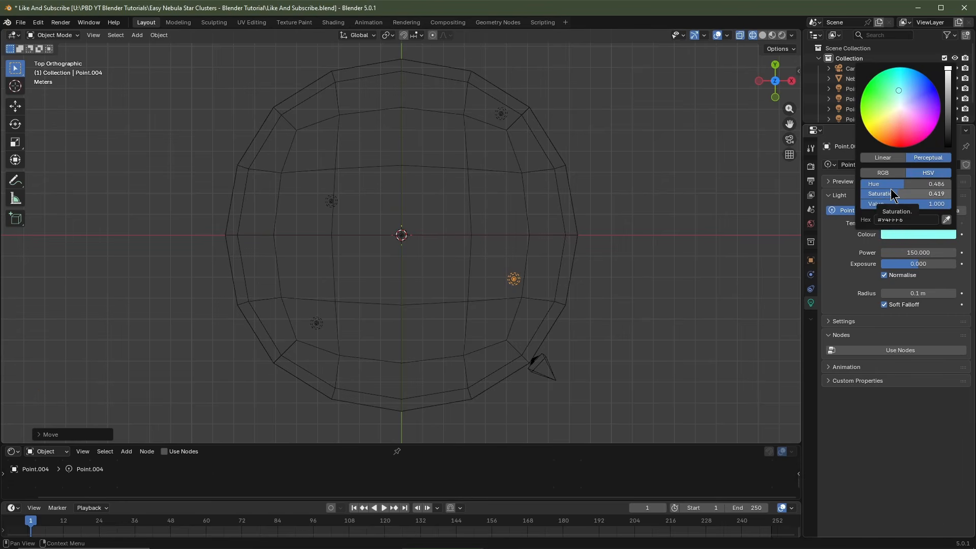
Step: Switch the viewport to rendered shading and, in front view, nudge the cyan light slightly up and towards the sphere's centre
left_click(781, 35)
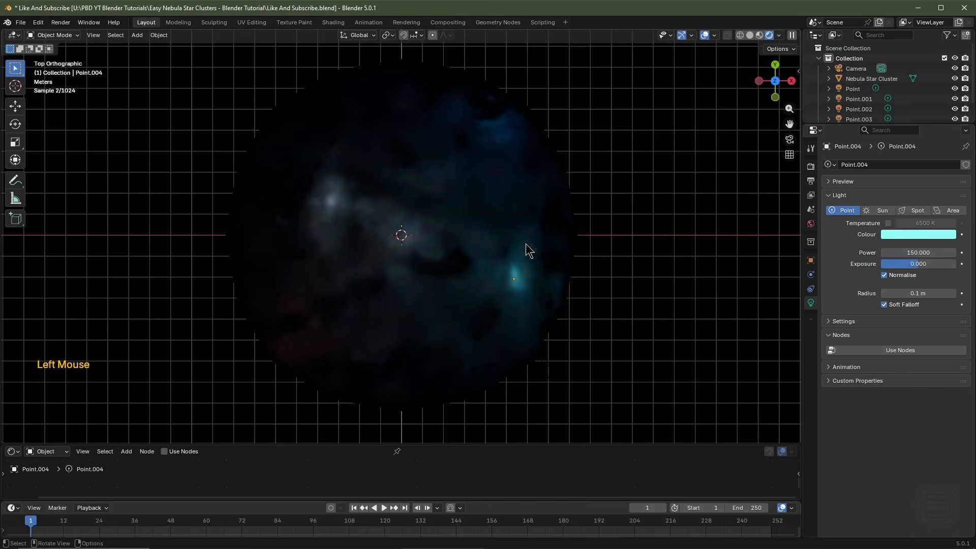
key("KP_1")
key("g")
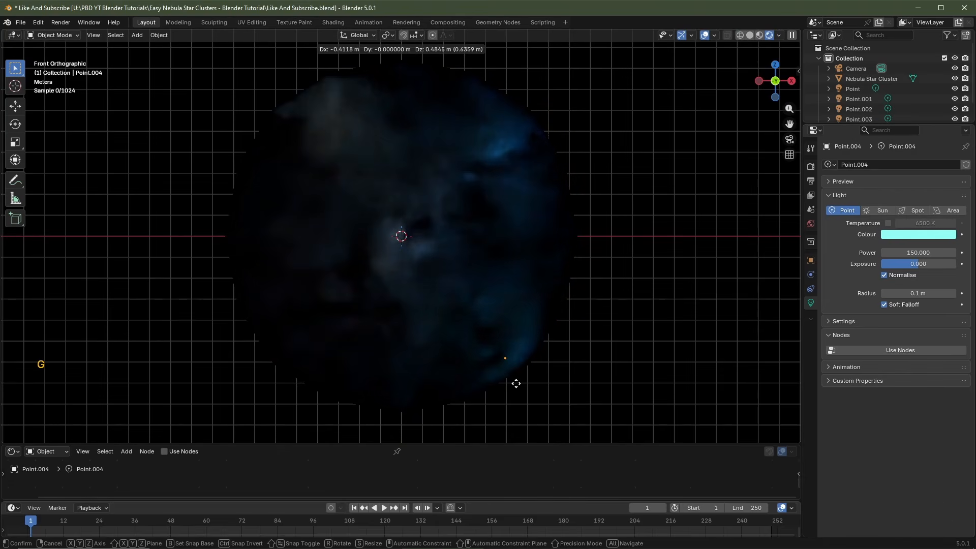
left_click(508, 377)
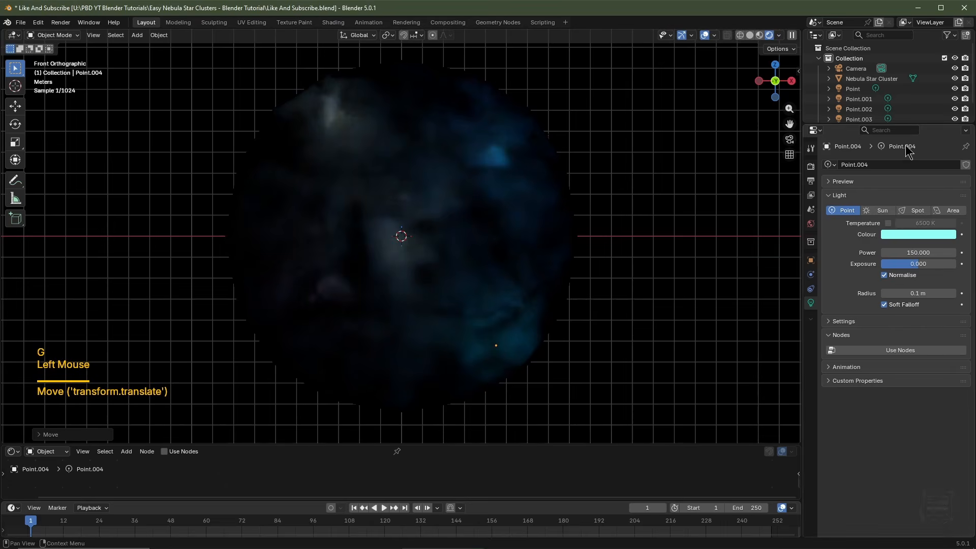
Step: Change the coral red light's colour to a fully saturated pure red
left_click(862, 119)
left_click(862, 108)
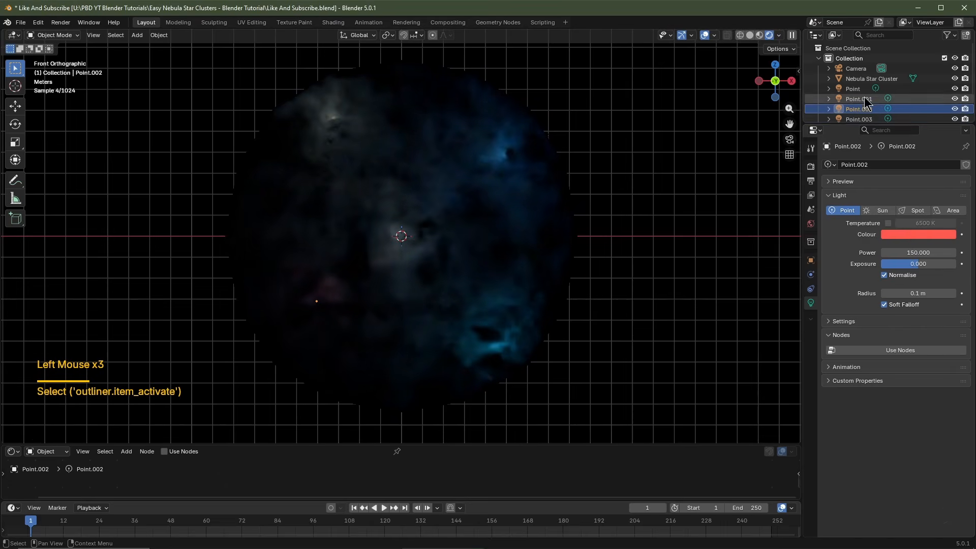
left_click(915, 234)
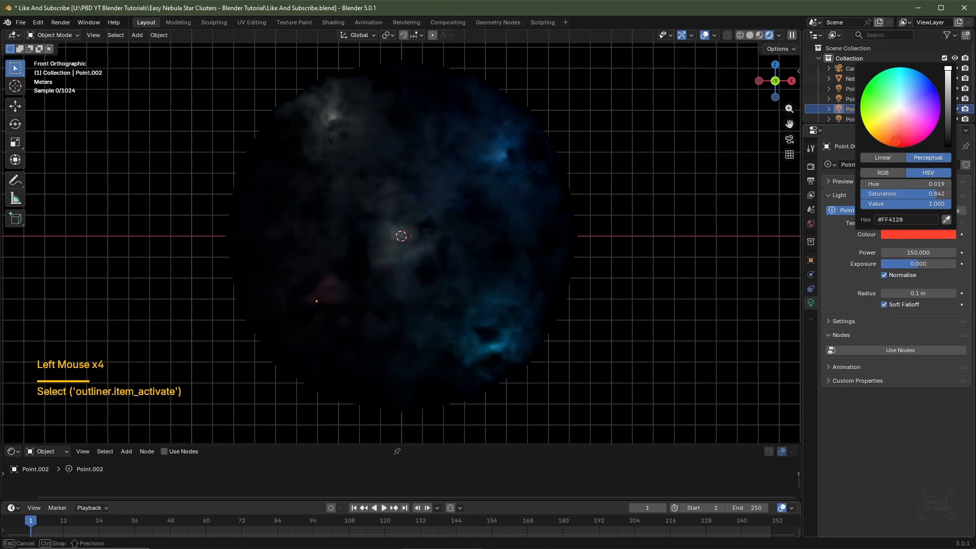
left_click_drag(896, 141, 896, 148)
Step: Move the red light up and towards the sphere's centre in front view, and about 1.5 m along -Y in right view
key("g")
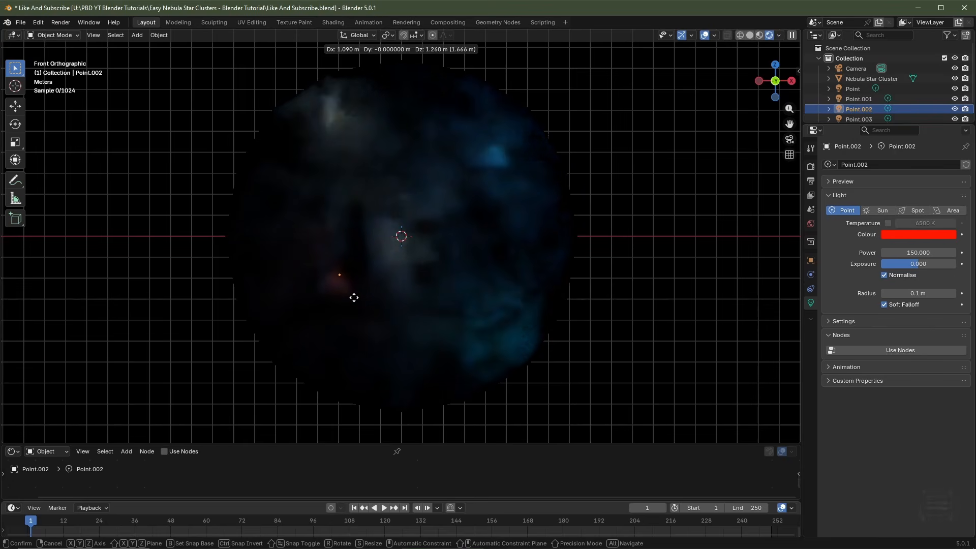
left_click(352, 303)
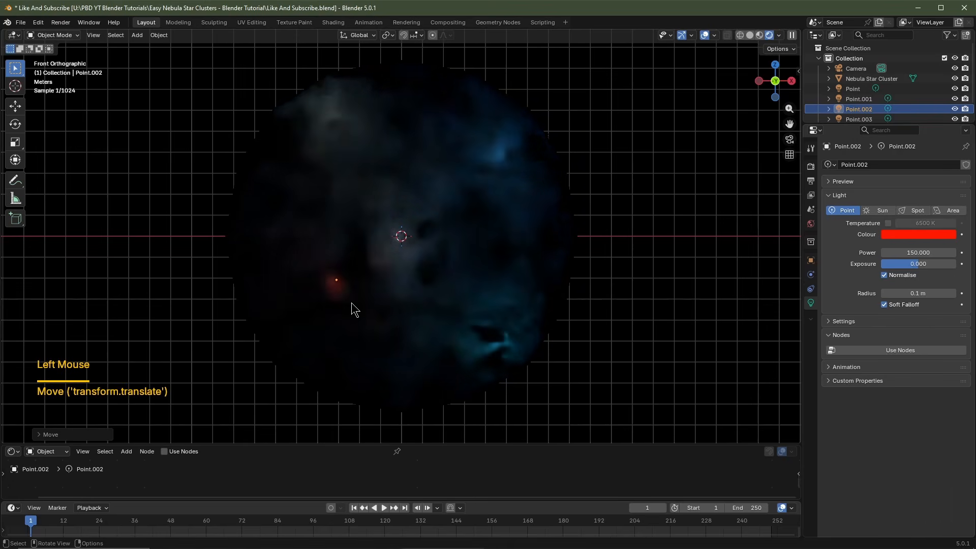
key("KP_3")
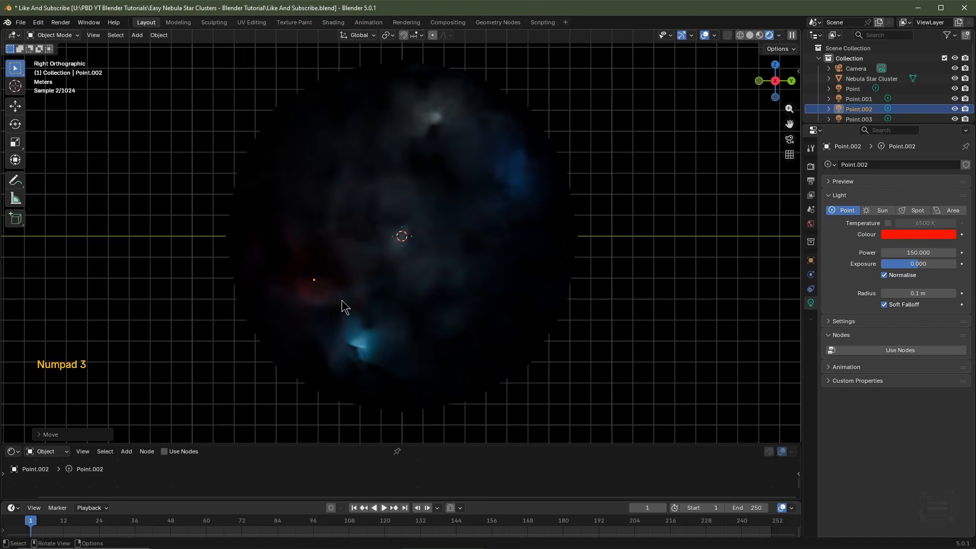
key("g")
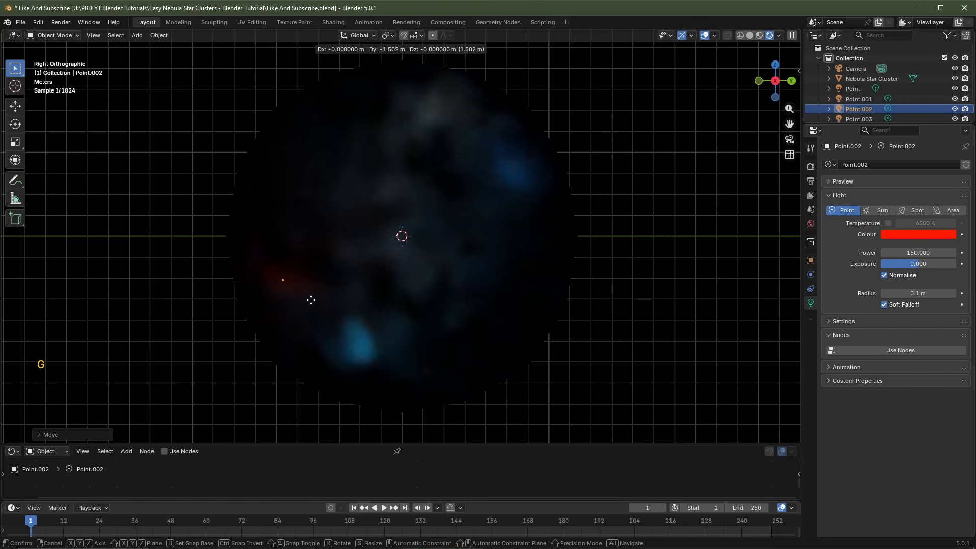
left_click(313, 299)
key("KP_1")
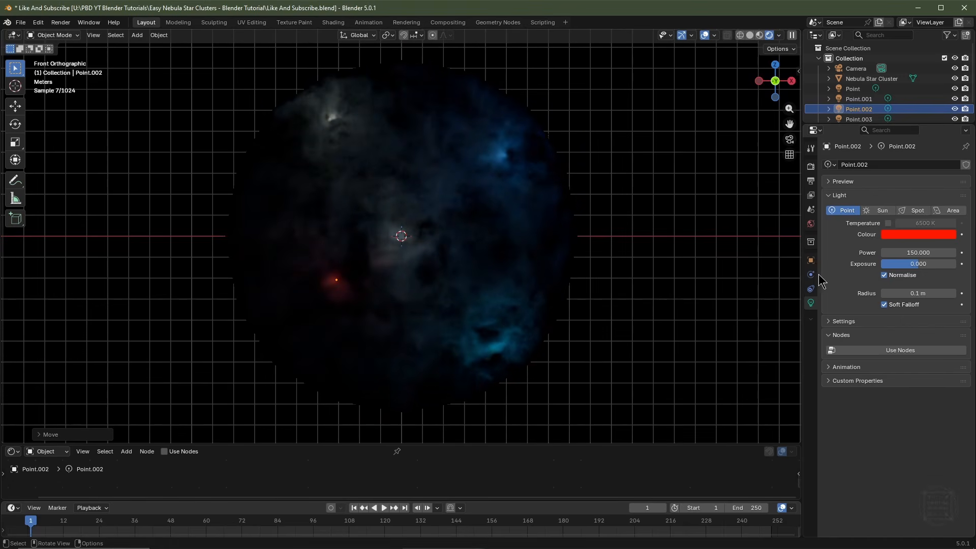
Step: Set the red light's power to 200 and shift it outwards along -X and slightly down in front view
left_click(892, 253)
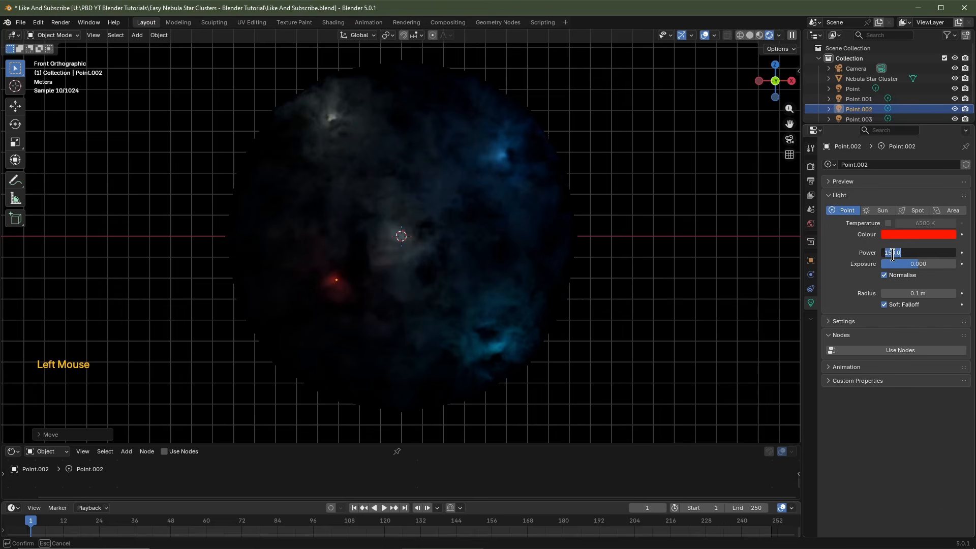
type("200")
key("Return")
key("g")
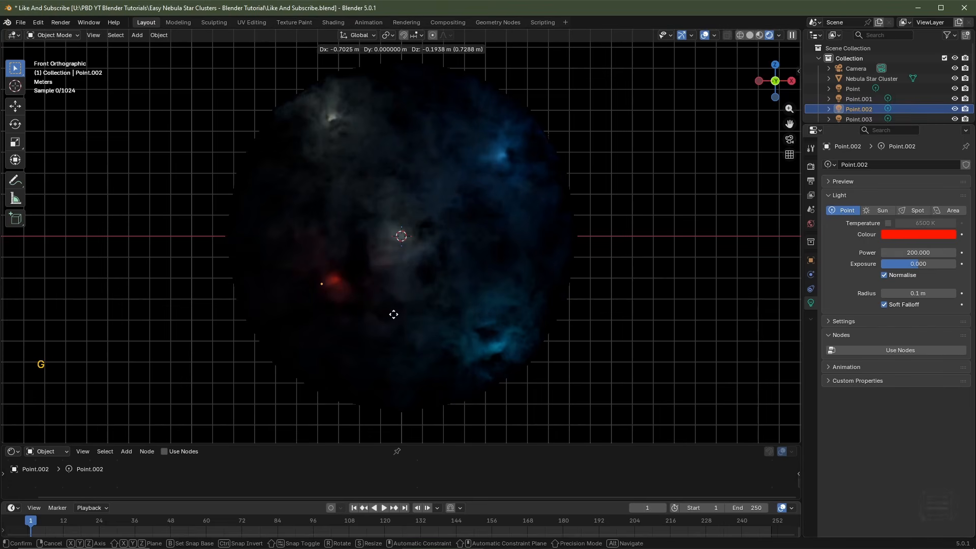
left_click(365, 335)
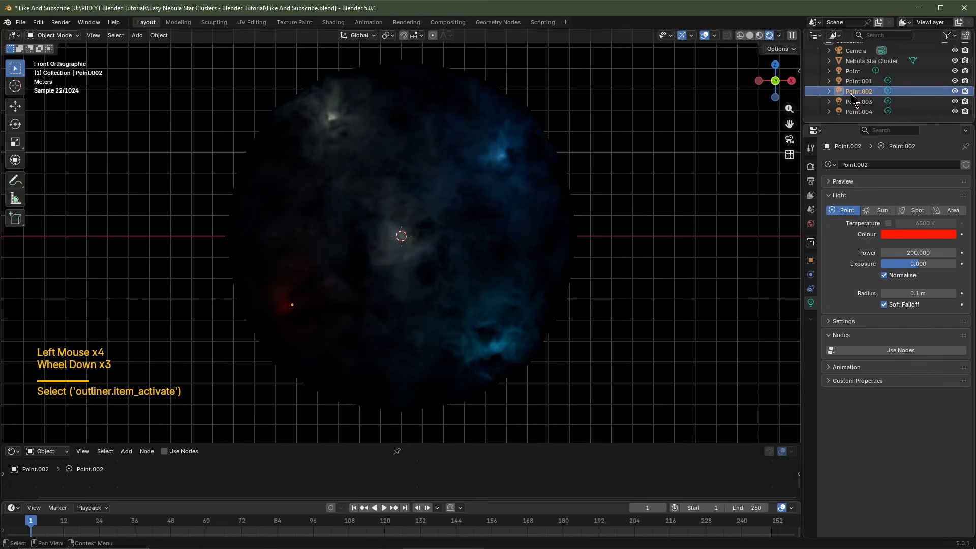
Step: Move the peach light down from the sphere's upper edge in front view
left_click(858, 102)
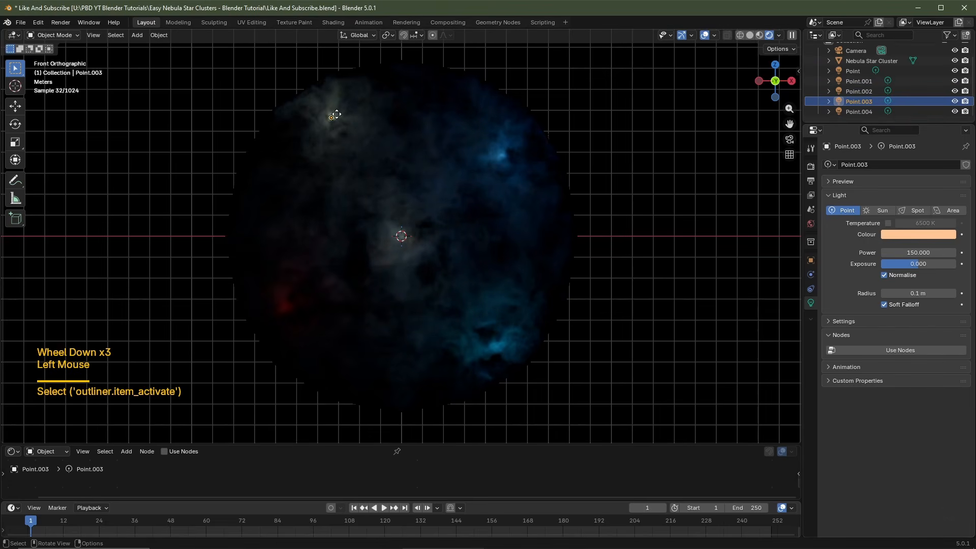
key("g")
left_click(320, 153)
scroll(634, 256, "down", 1)
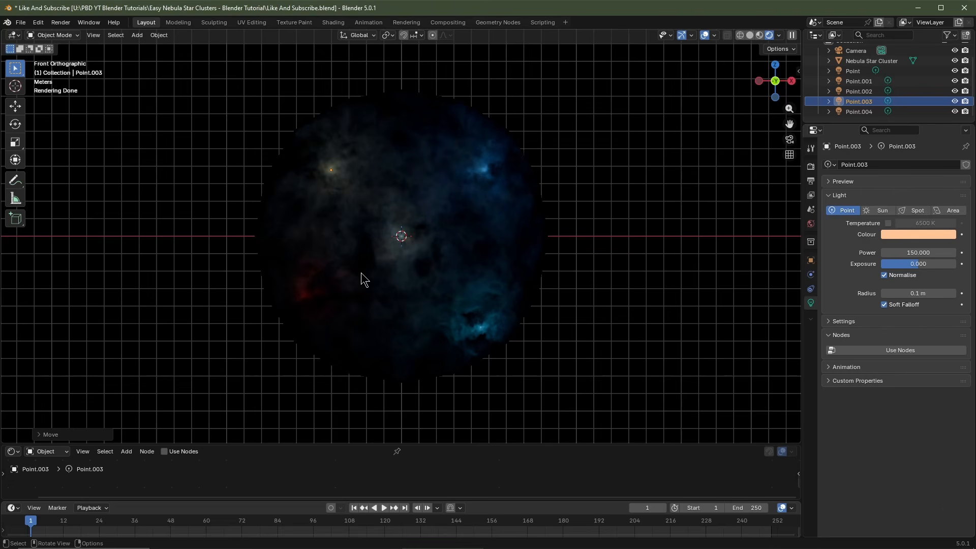
Step: Enlarge the shader editor for the nebula sphere and move the Texture Coordinate and Mapping nodes below the Nebula Clouds frame
left_click(388, 174)
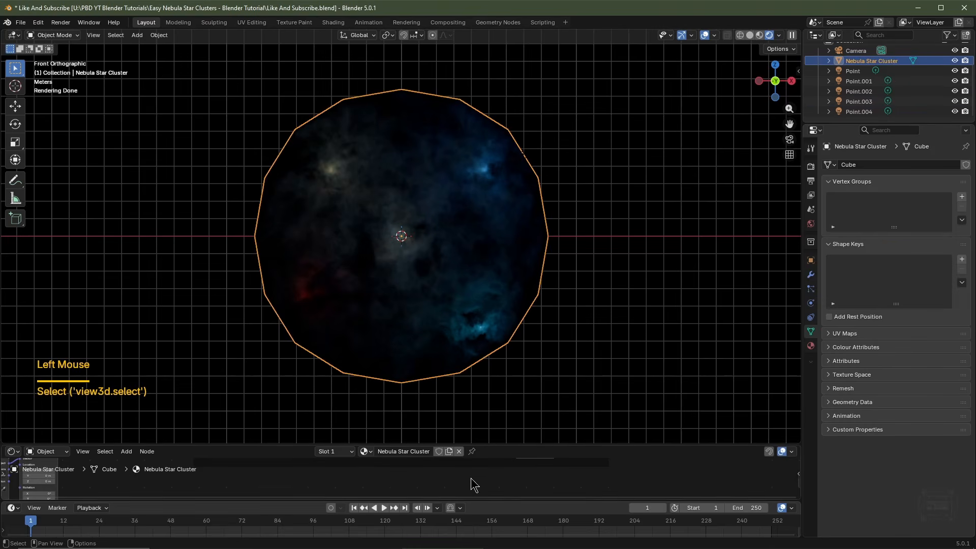
left_click_drag(489, 446, 499, 157)
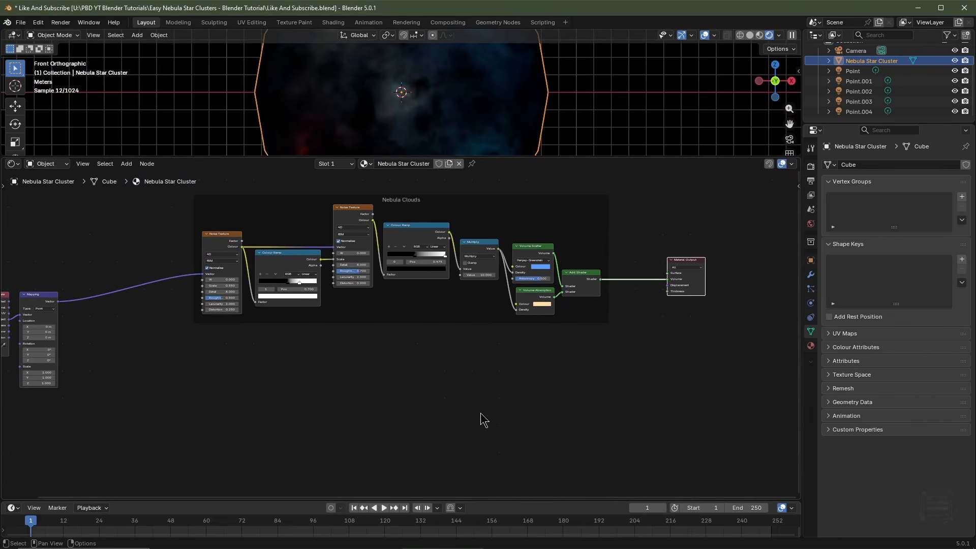
left_click_drag(89, 260, 2, 358)
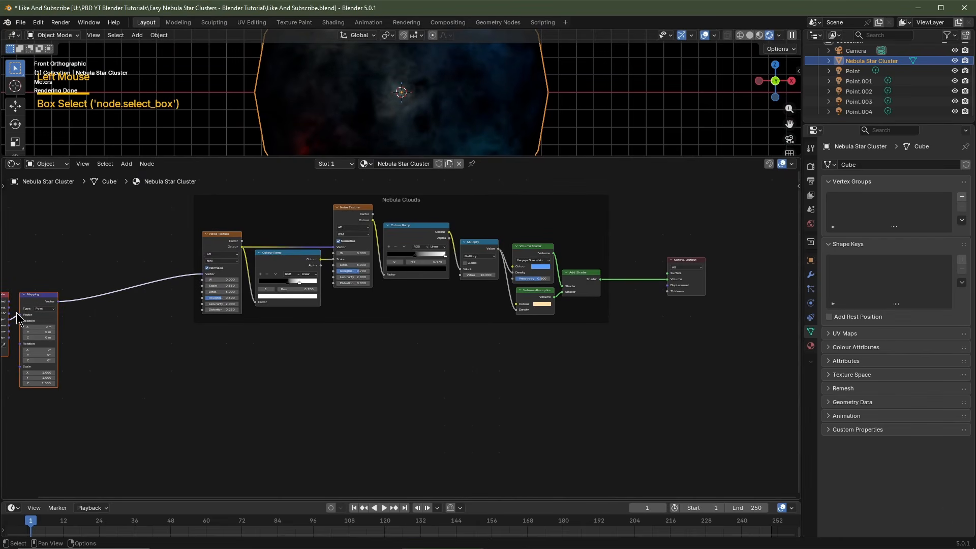
left_click_drag(18, 318, 109, 365)
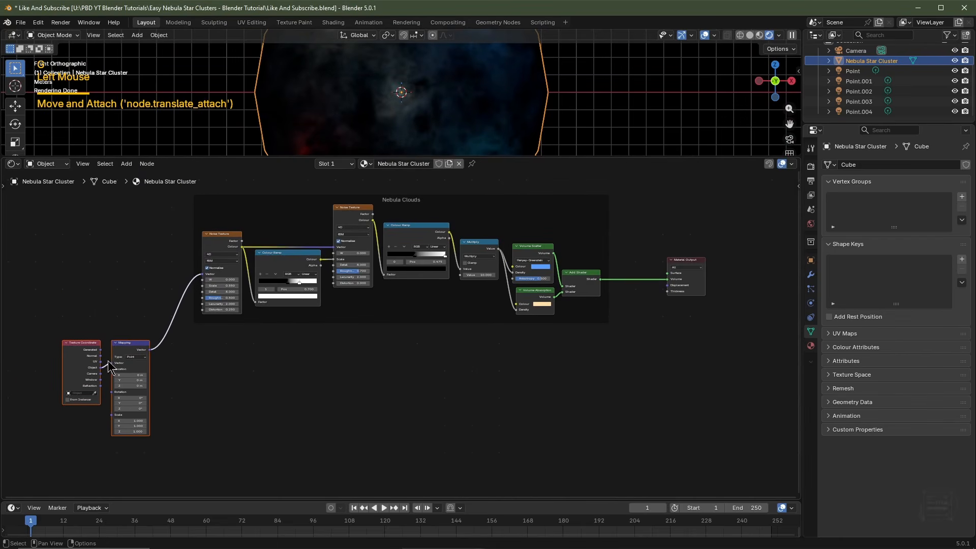
Step: Add a Voronoi Texture node below the Nebula Clouds frame and link the Mapping node's Vector output to its Vector input
scroll(239, 397, "up", 2)
key("shift+a")
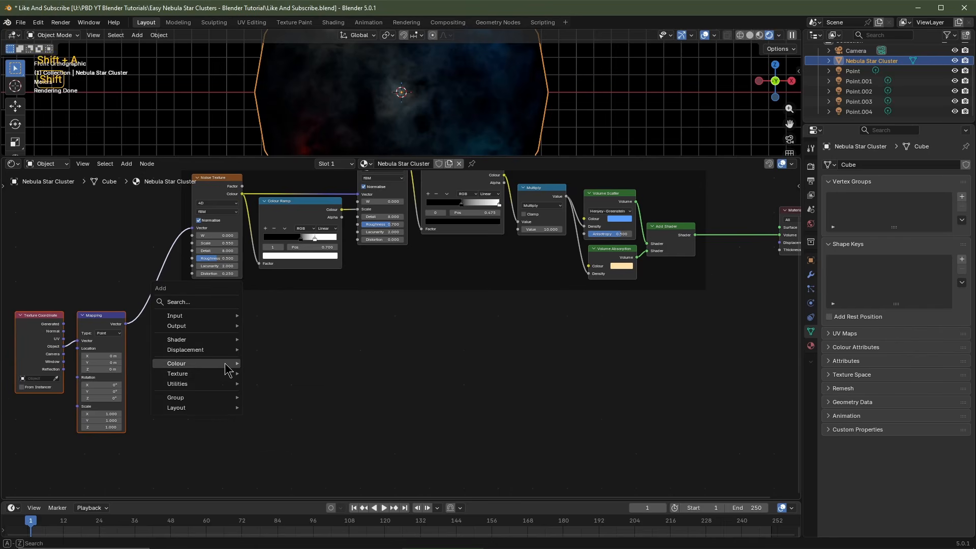
mouse_move(225, 377)
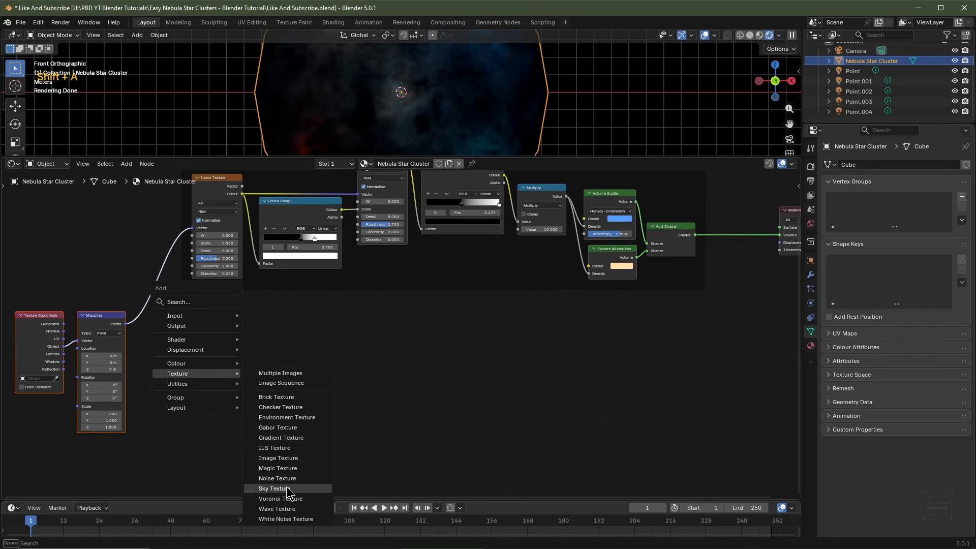
left_click(280, 499)
left_click(183, 379)
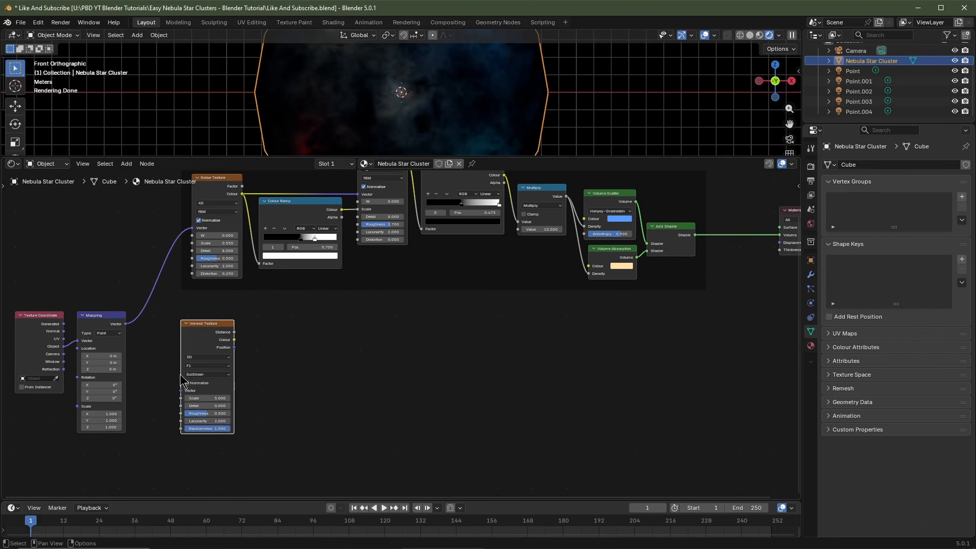
scroll(151, 359, "up", 2)
middle_click_drag(79, 331, 105, 332)
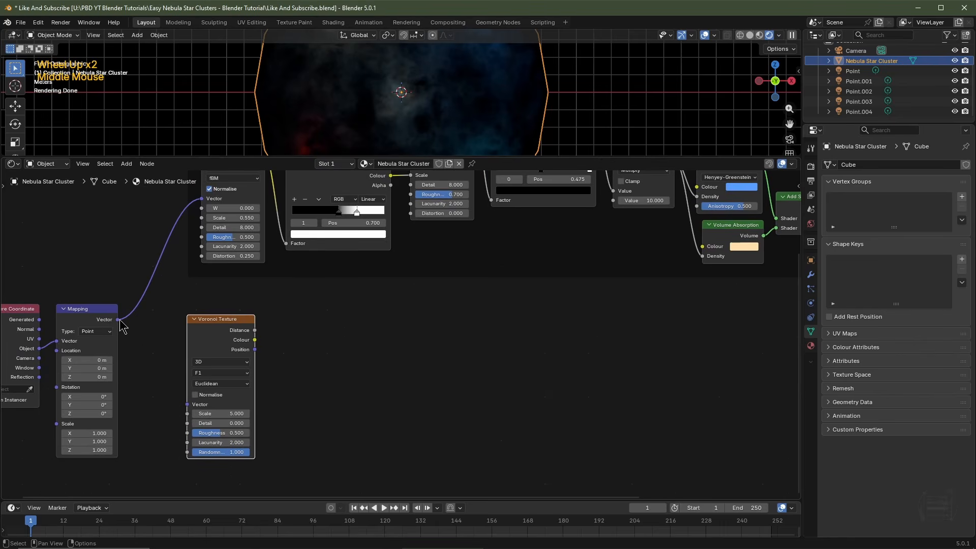
left_click_drag(118, 319, 188, 405)
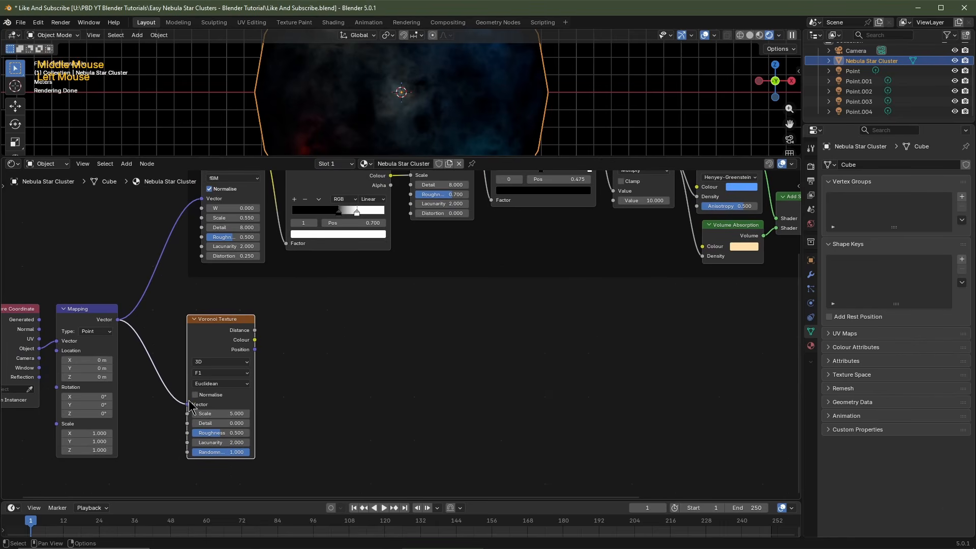
Step: Configure the Voronoi Texture as 4D with Smooth F1, scale 10 and roughness 0
left_click(224, 363)
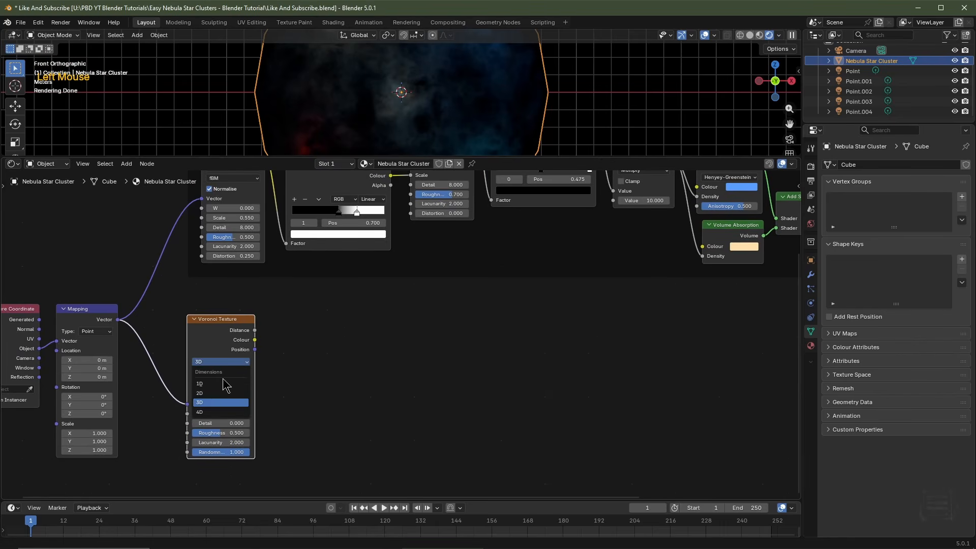
left_click(217, 412)
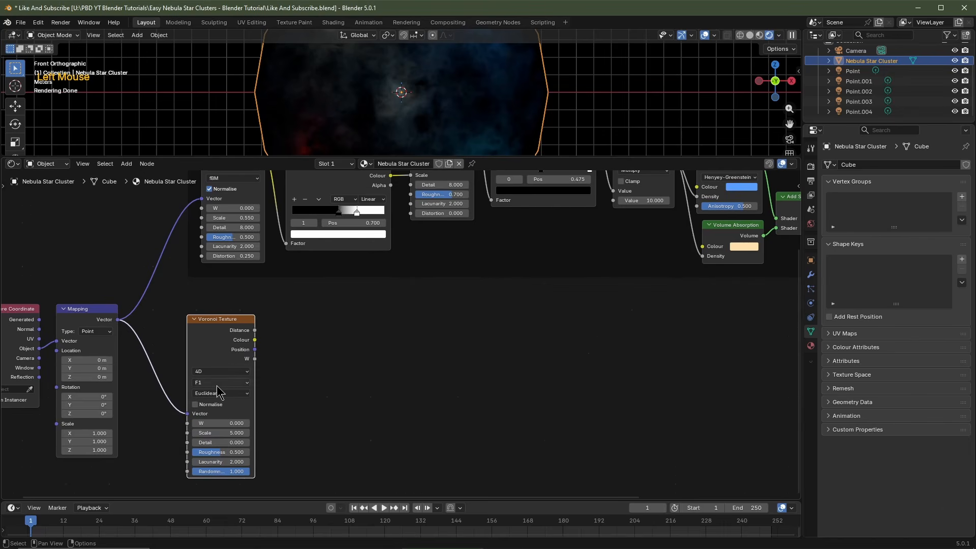
left_click(219, 383)
left_click(222, 423)
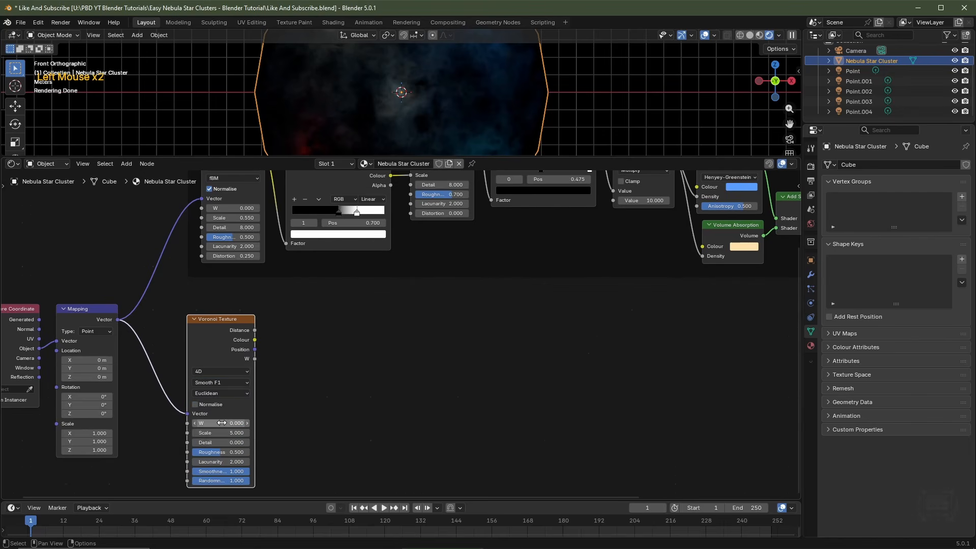
scroll(222, 423, "up", 2)
middle_click_drag(279, 410, 239, 381)
left_click(239, 380)
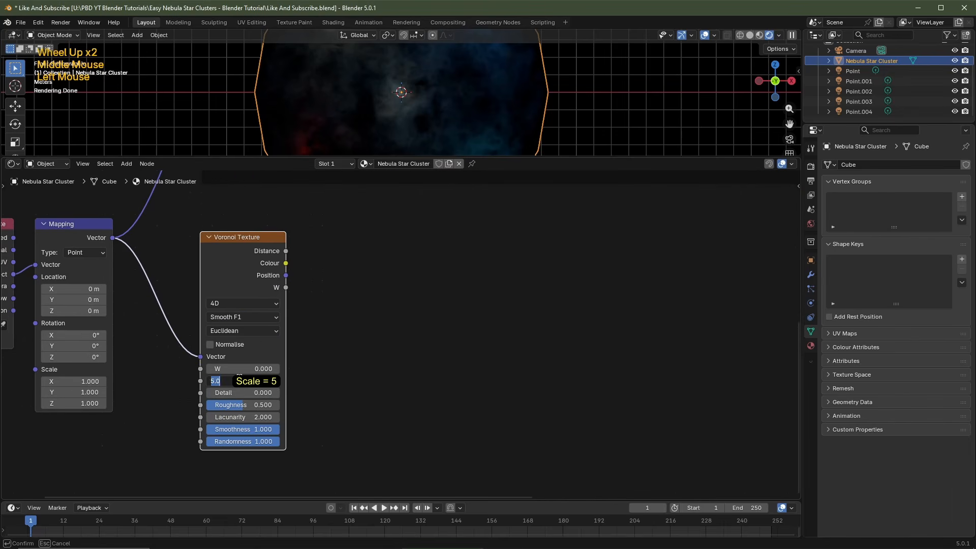
type("10")
key("Tab")
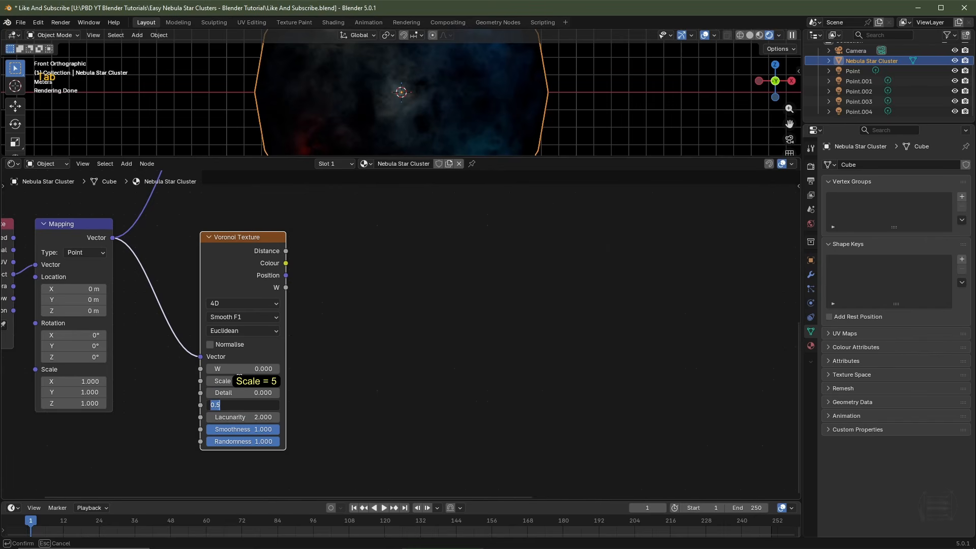
key("Return")
Step: Add a Colour Ramp with Constant interpolation, its Factor driven by the Voronoi Texture's Distance output
scroll(401, 400, "down", 3)
middle_click_drag(405, 389, 232, 374)
scroll(234, 356, "up", 1)
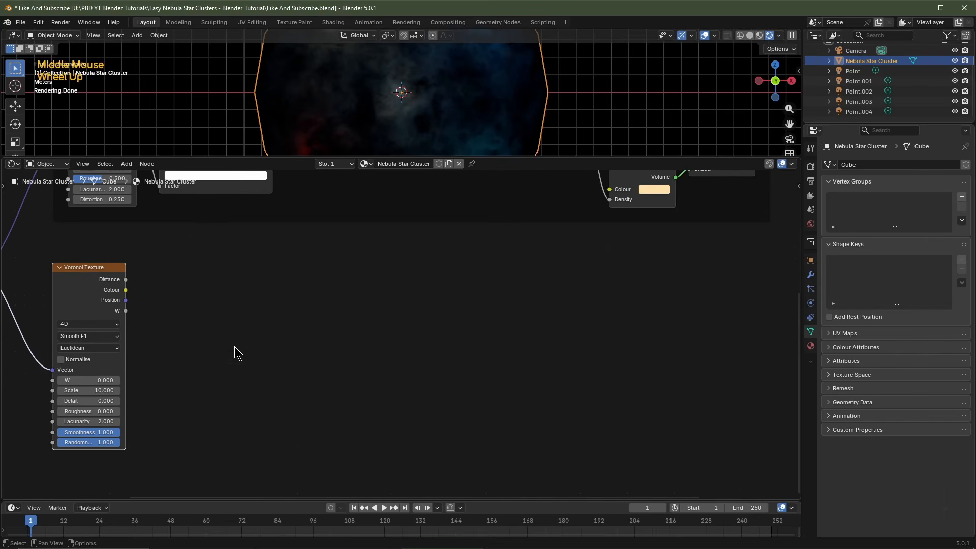
key("shift+a")
mouse_move(233, 338)
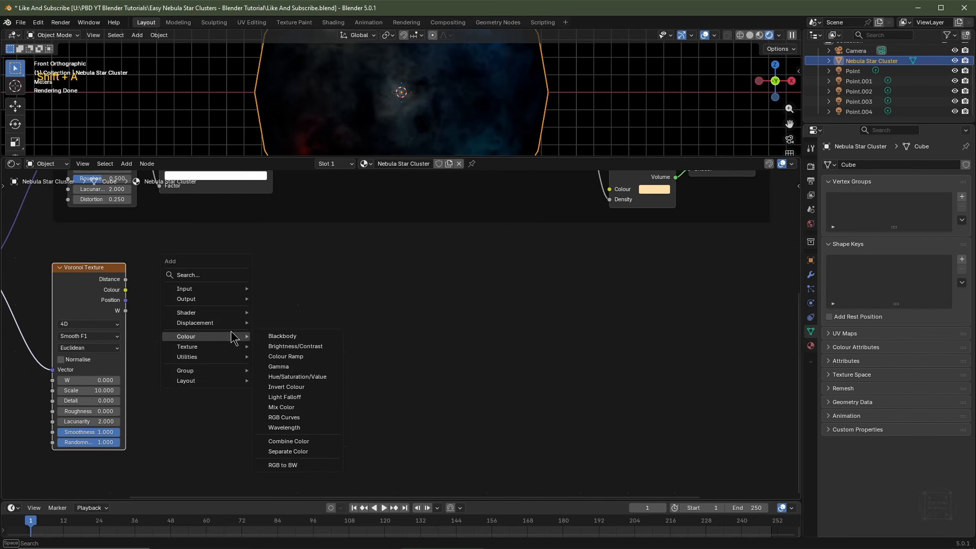
left_click(287, 355)
left_click(169, 269)
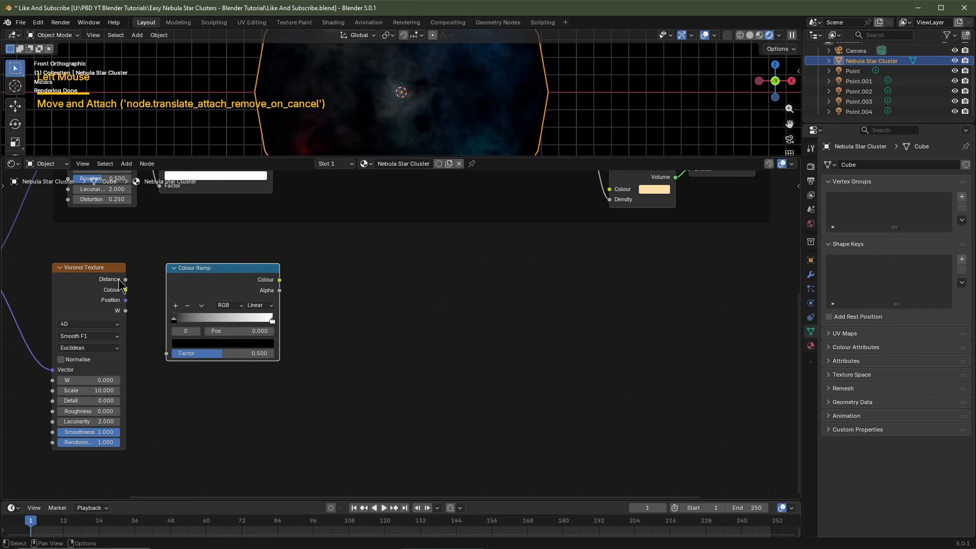
left_click_drag(125, 280, 168, 353)
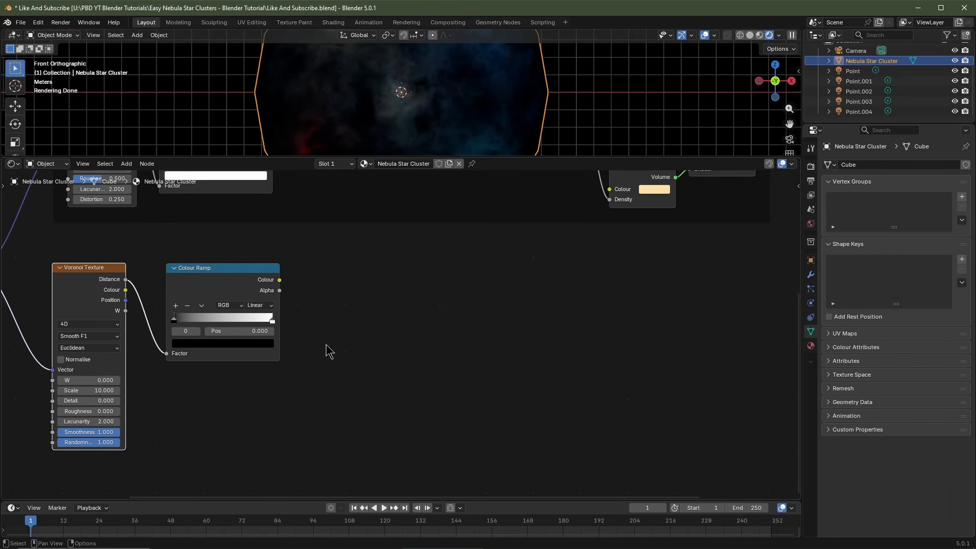
left_click(267, 306)
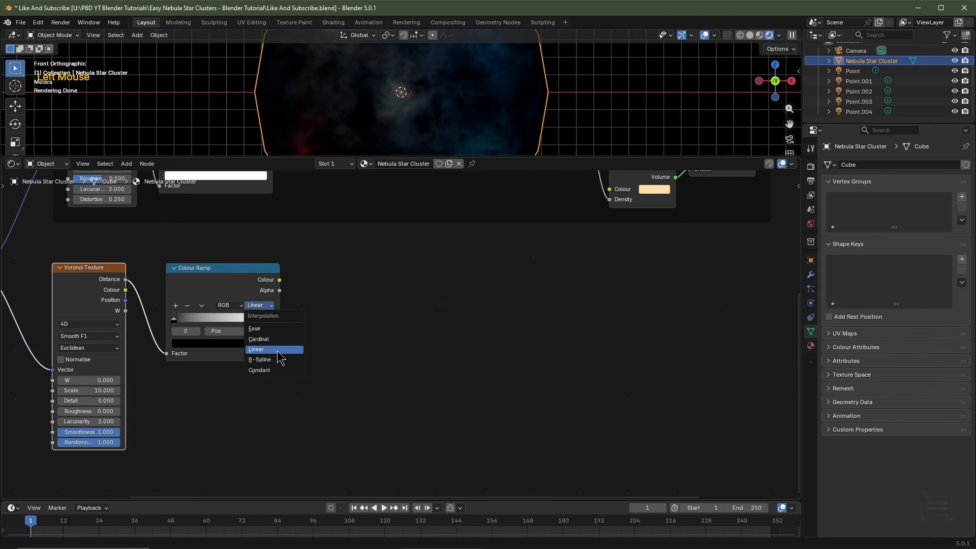
left_click(279, 371)
Step: Link the new ramp's Colour to the Material Output's Volume input and flip the ramp
scroll(339, 396, "down", 2)
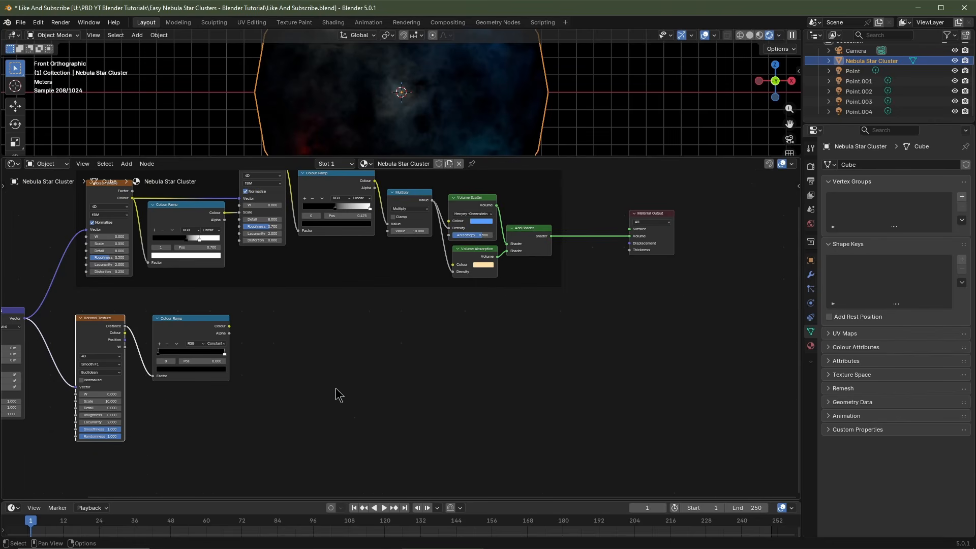
left_click_drag(229, 326, 633, 242)
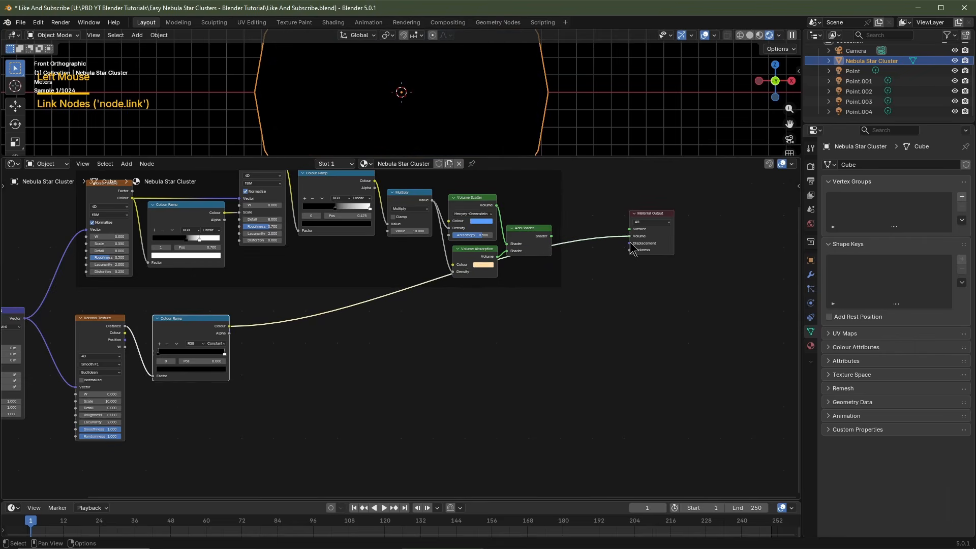
scroll(178, 356, "up", 2)
left_click(165, 346)
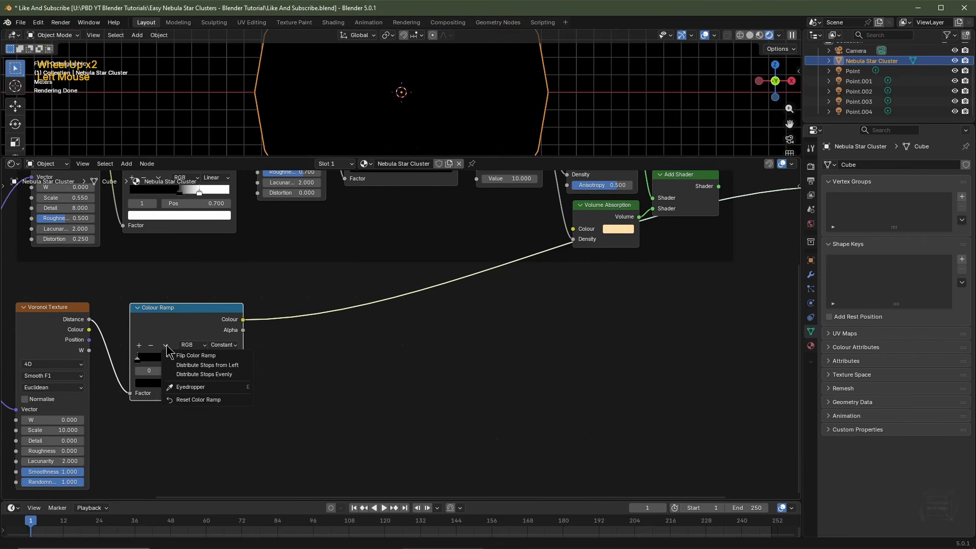
left_click(178, 356)
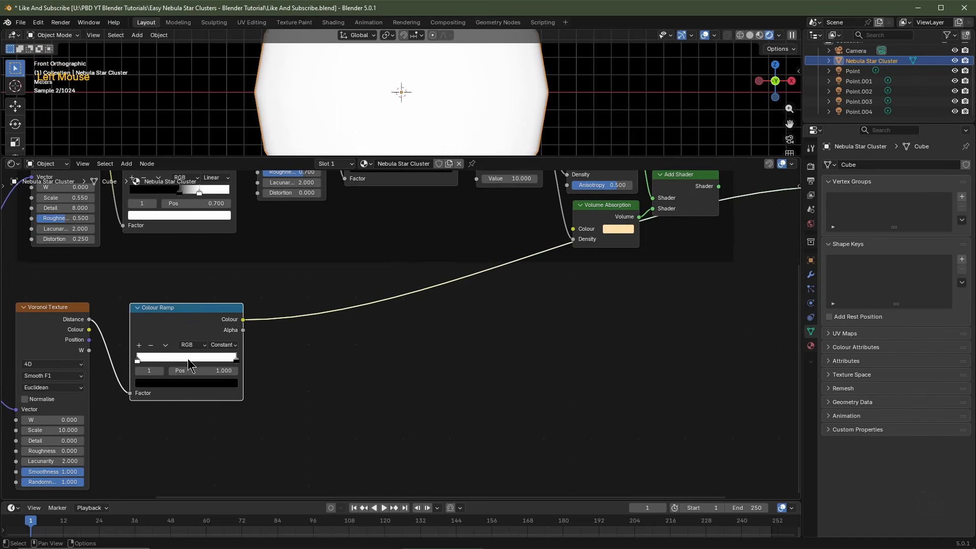
Step: Move the lower colour ramp's black stop to position 0.05
left_click_drag(237, 362, 147, 361)
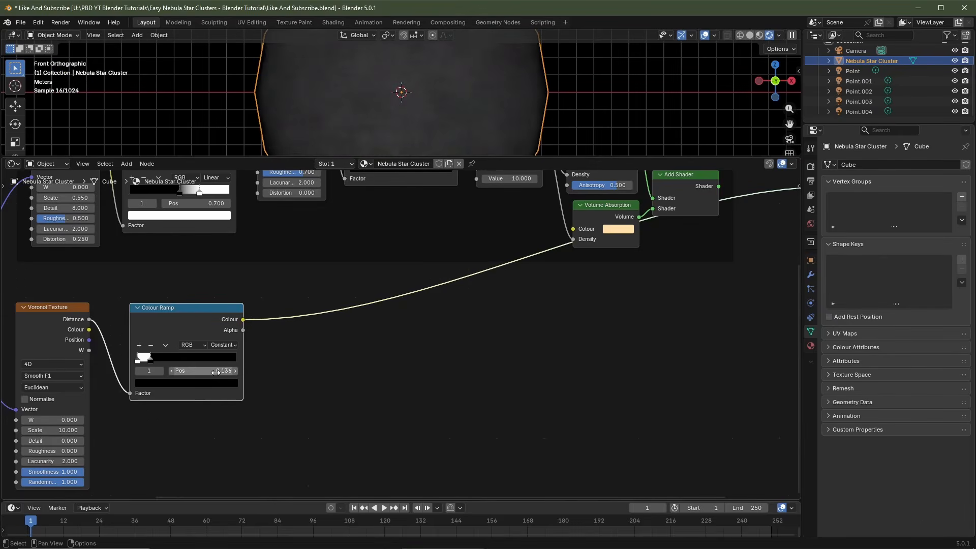
left_click(216, 373)
key("BackSpace")
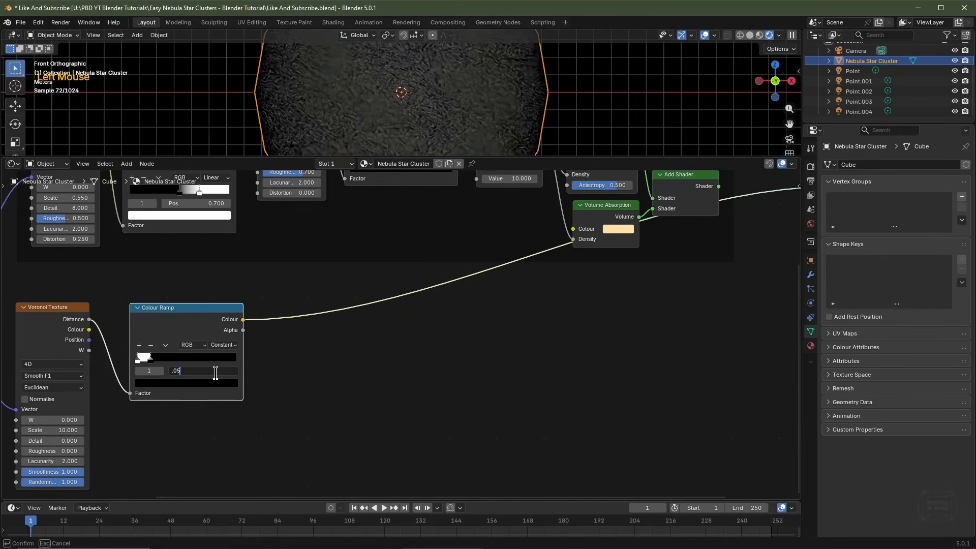
type(".05")
key("Return")
Step: Insert an Emission shader between the lower colour ramp and the Material Output, with the ramp's Colour driving its Strength
key("shift+a")
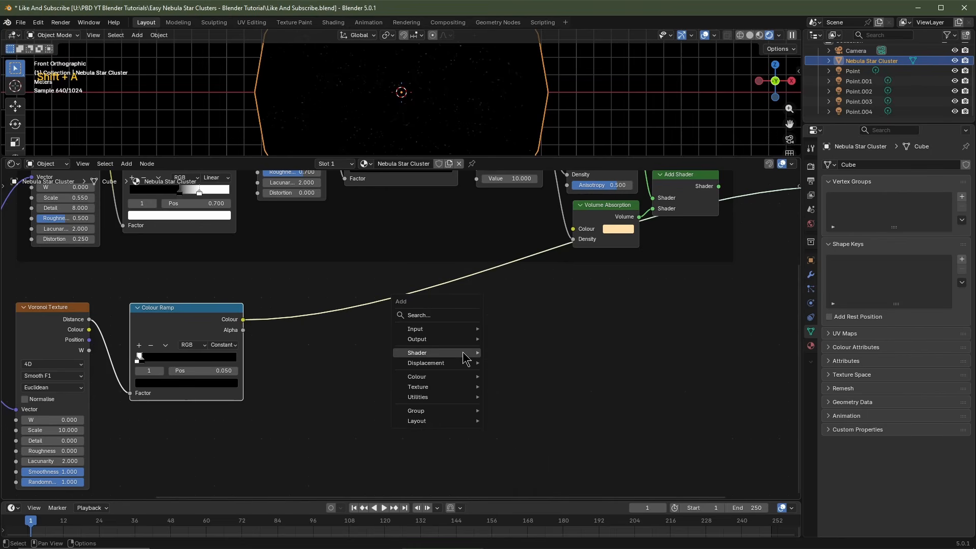
mouse_move(465, 356)
left_click(508, 179)
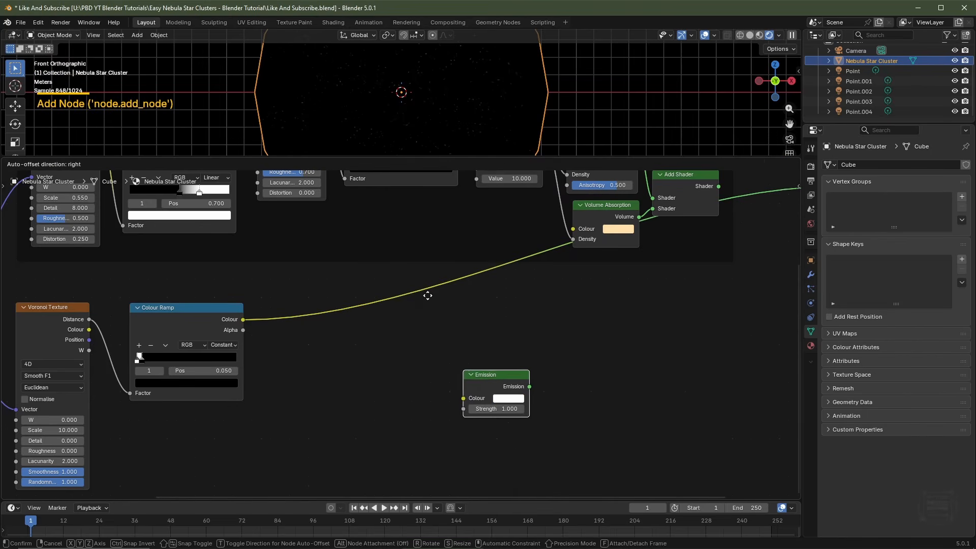
left_click(391, 265)
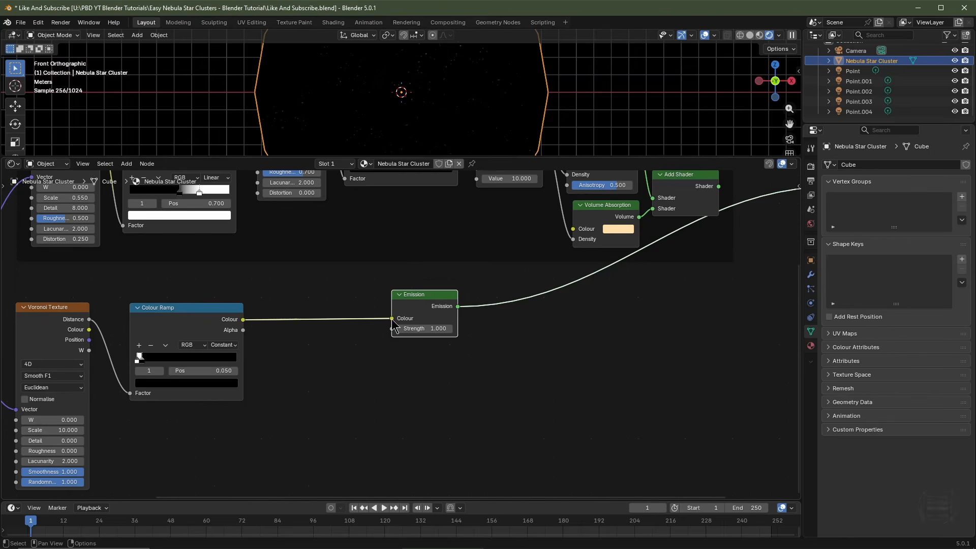
left_click_drag(391, 318, 391, 328)
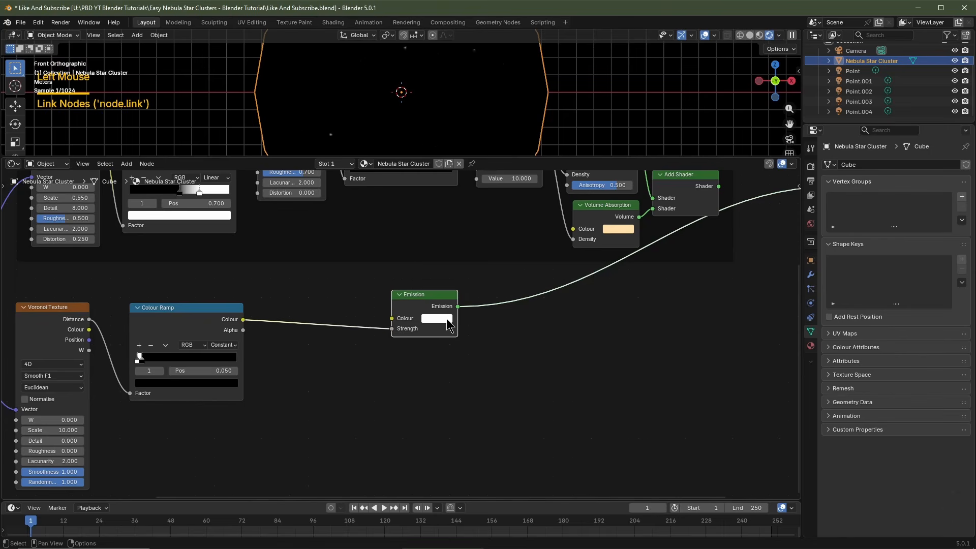
Step: Insert a Maths node set to Multiply with value 10 between the lower colour ramp and the Emission Strength
key("shift+a")
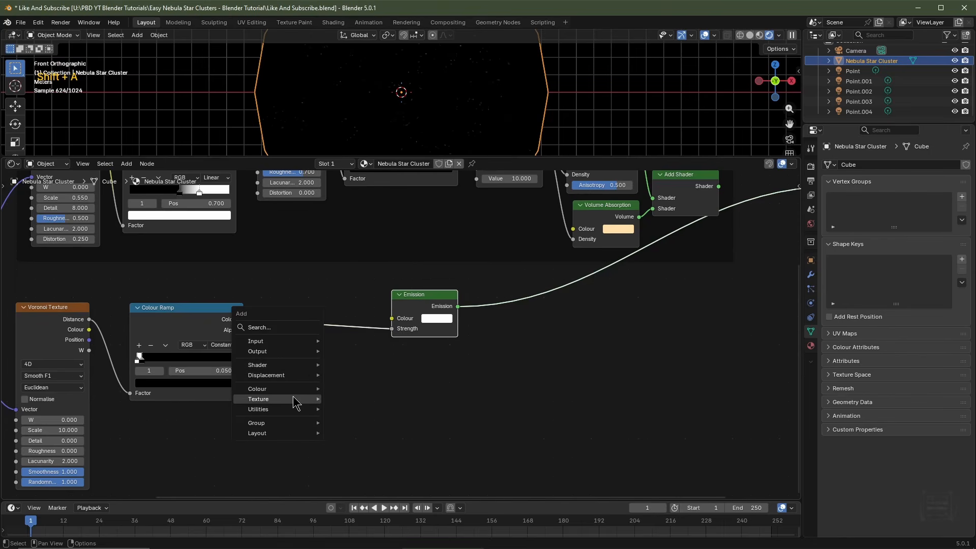
mouse_move(289, 410)
mouse_move(351, 409)
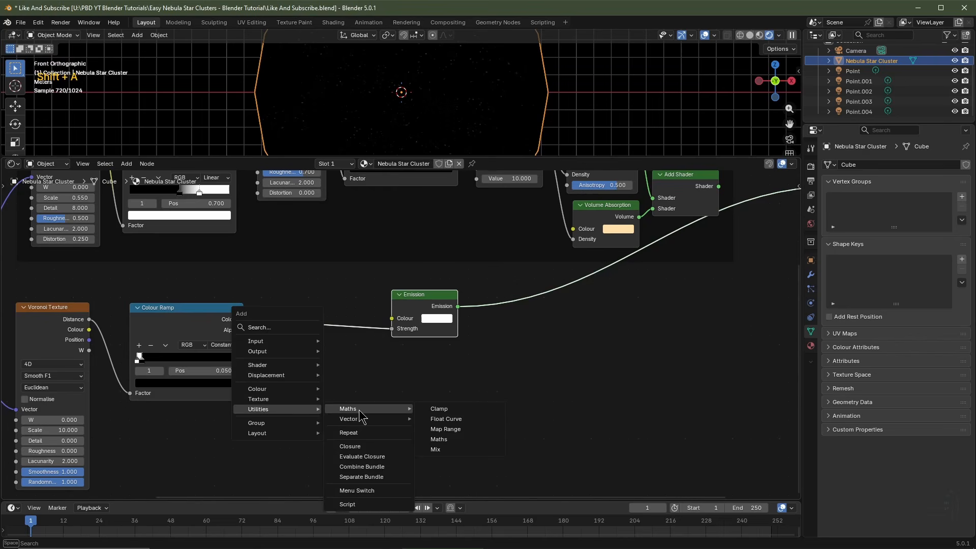
left_click(441, 440)
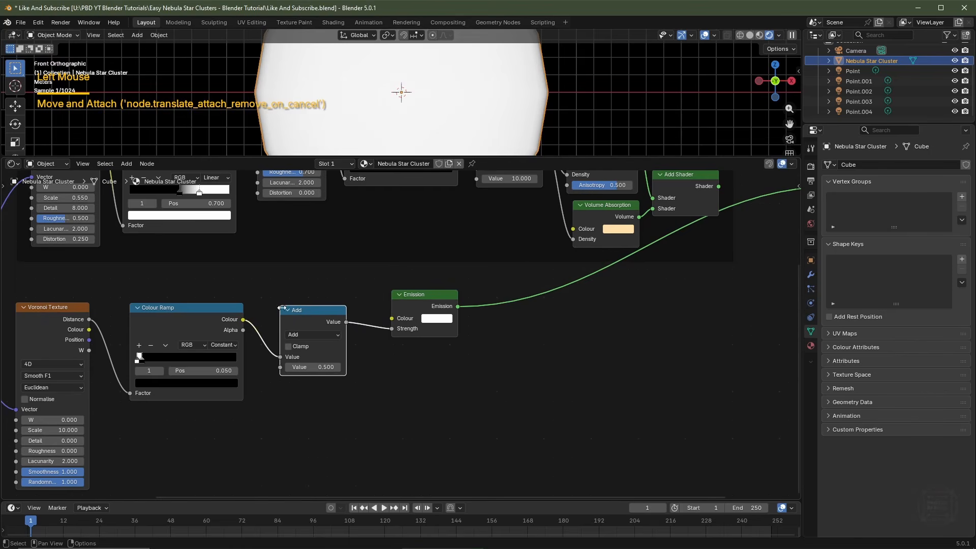
left_click(320, 341)
left_click(319, 335)
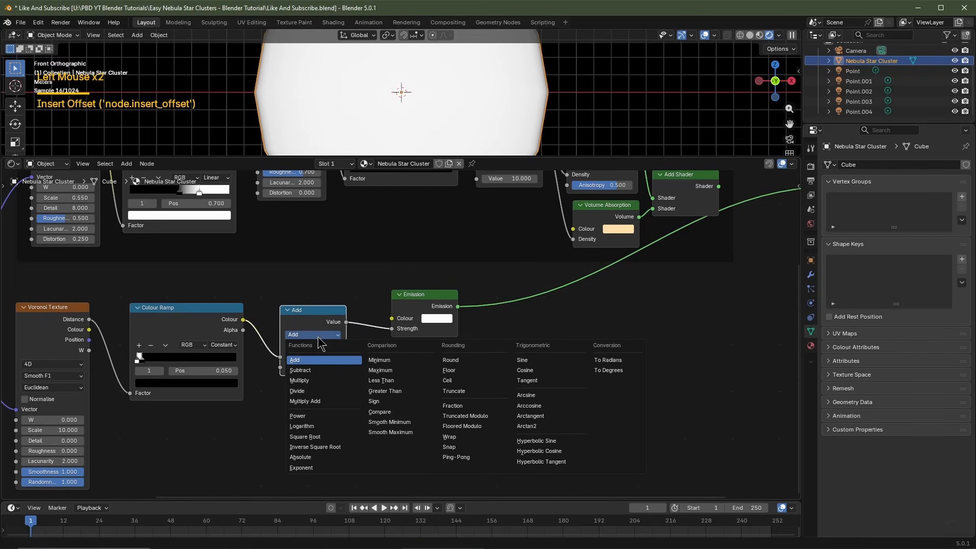
left_click(312, 387)
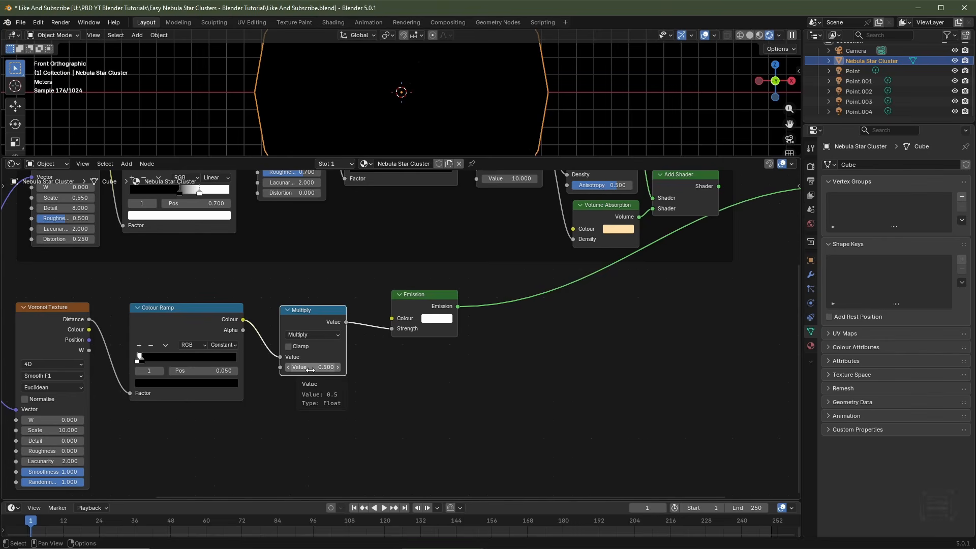
left_click(310, 368)
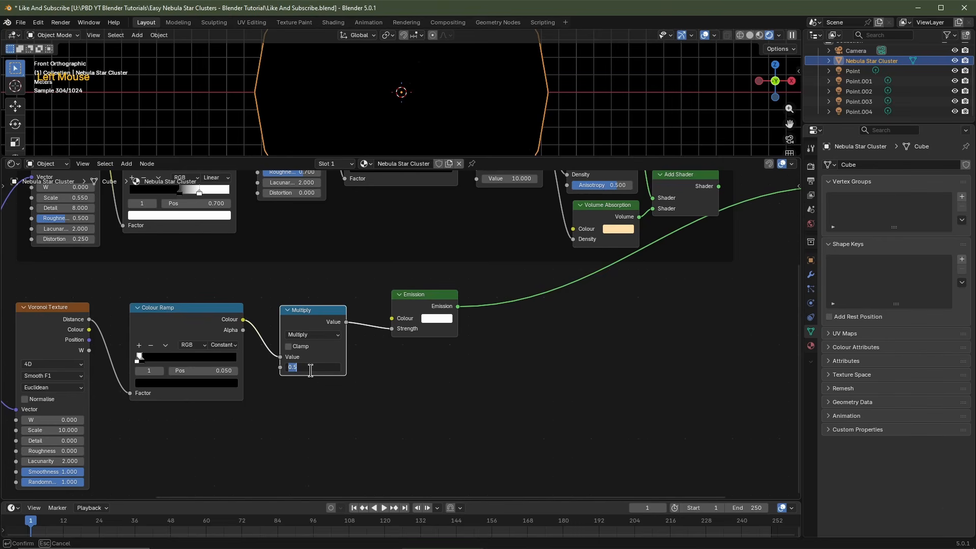
type("10")
key("Return")
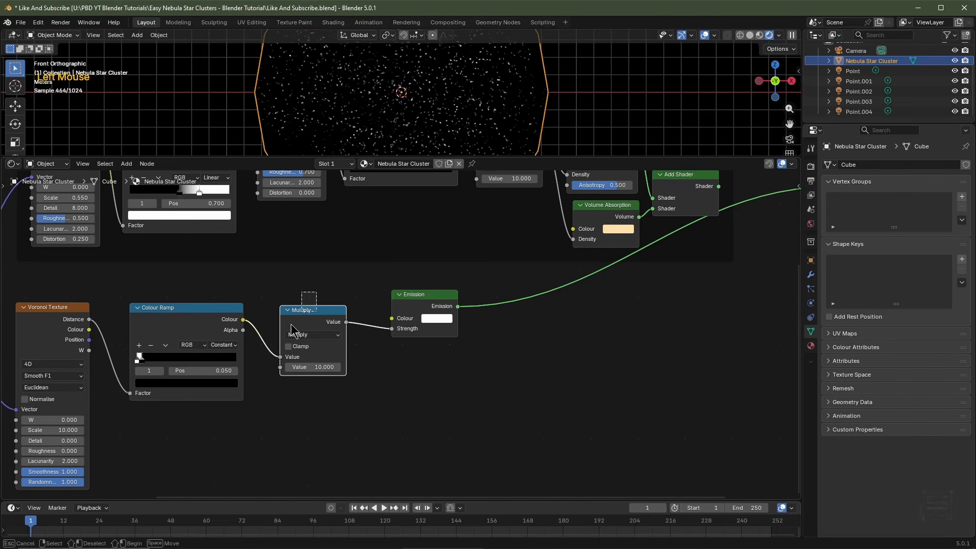
Step: Move the lower ramp and its Multiply node down, and link the Voronoi Texture's Colour output to the Emission Colour
left_click_drag(316, 298, 192, 395)
key("g")
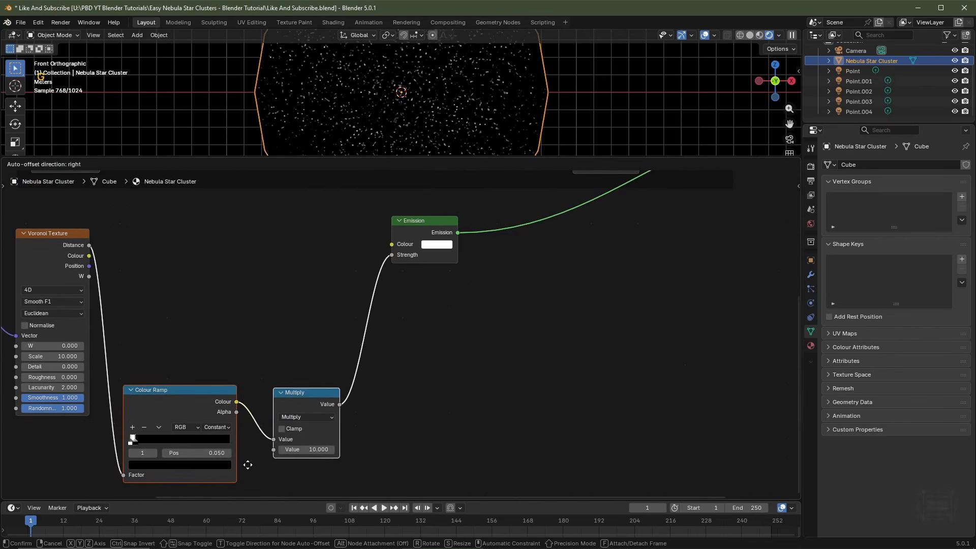
left_click(249, 449)
middle_click_drag(389, 372, 427, 409)
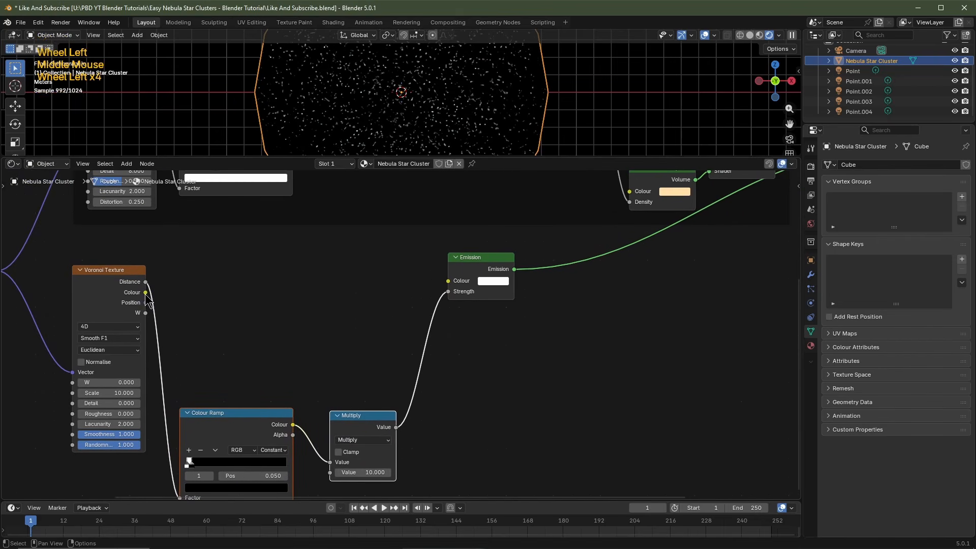
left_click_drag(145, 293, 446, 285)
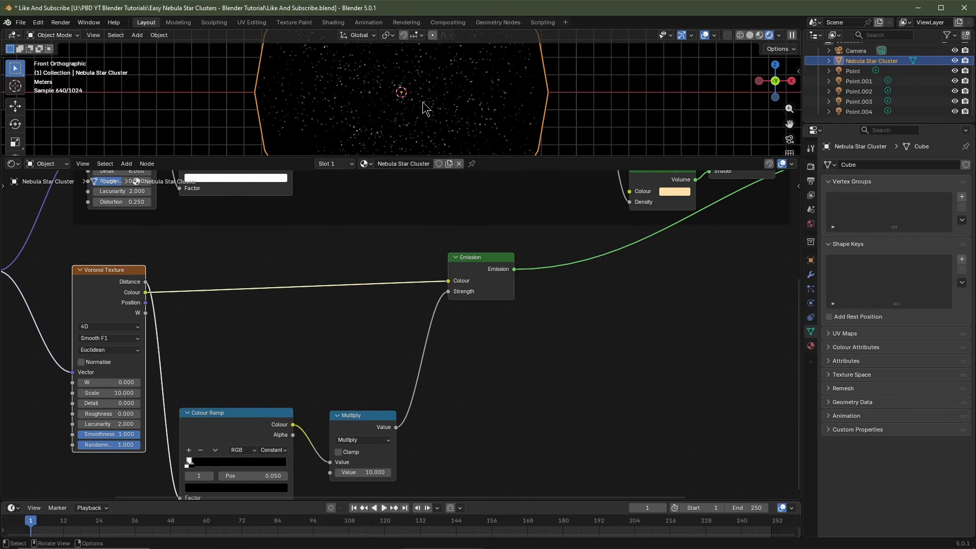
scroll(426, 108, "up", 4)
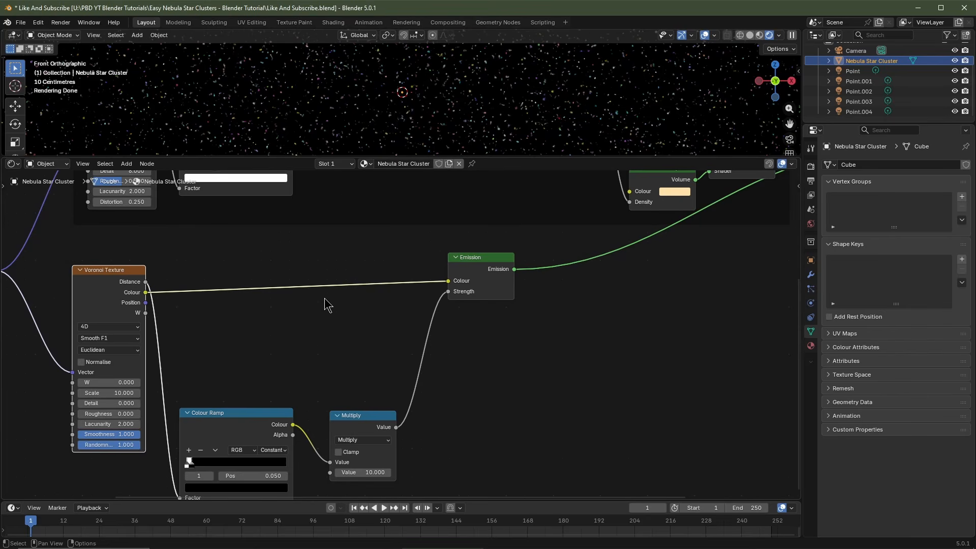
Step: Insert a Hue/Saturation/Value node between the Voronoi Colour and the Emission Colour and set its Saturation to 0.5
key("shift+a")
mouse_move(322, 279)
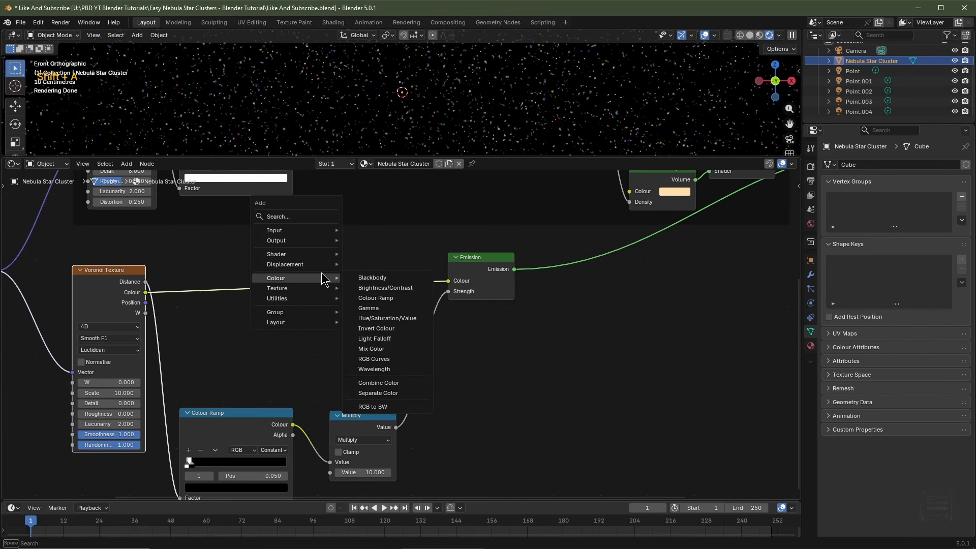
left_click(386, 318)
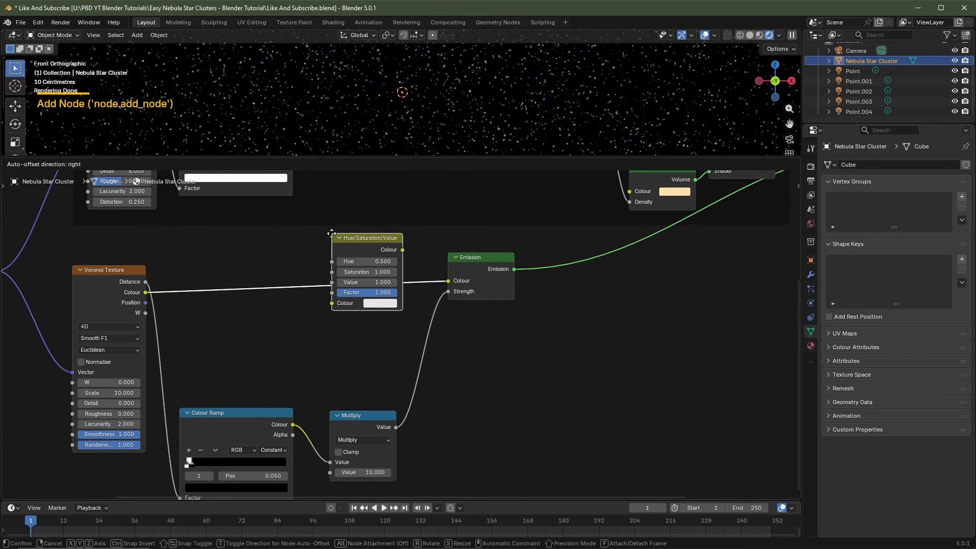
left_click(332, 248)
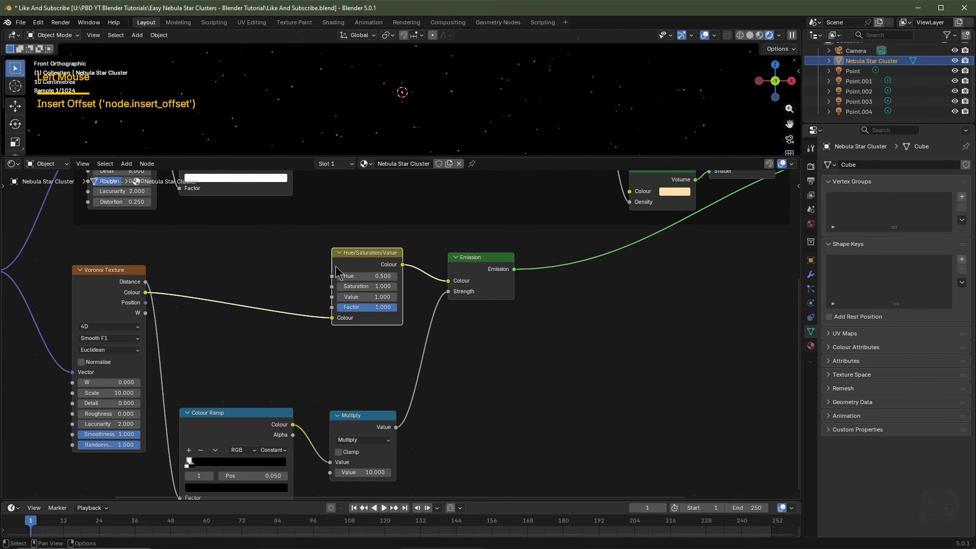
double_click(366, 286)
type(".")
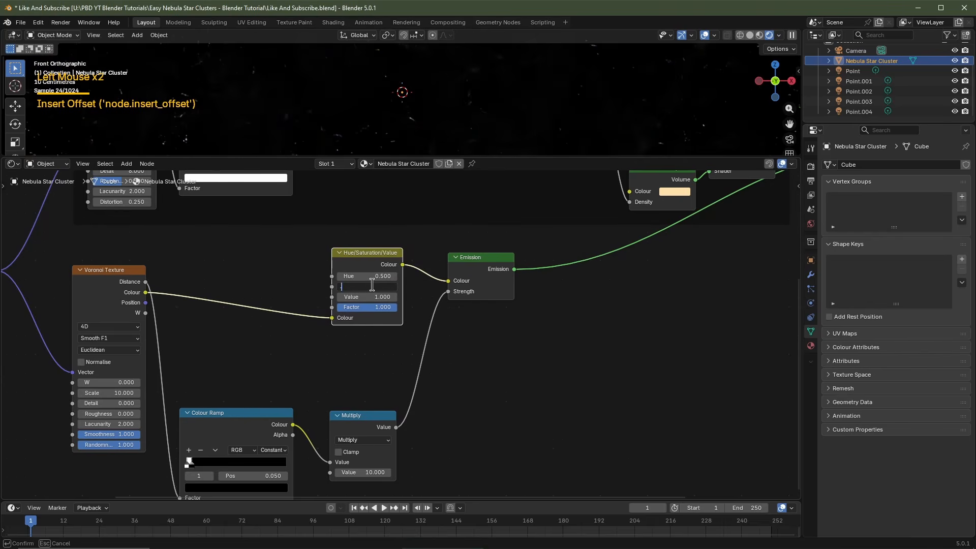
type("5")
key("Return")
Step: Lower the Hue/Saturation/Value and Emission nodes, and shift them with the Multiply node to the right to free space after the ramp
left_click_drag(583, 268, 365, 285)
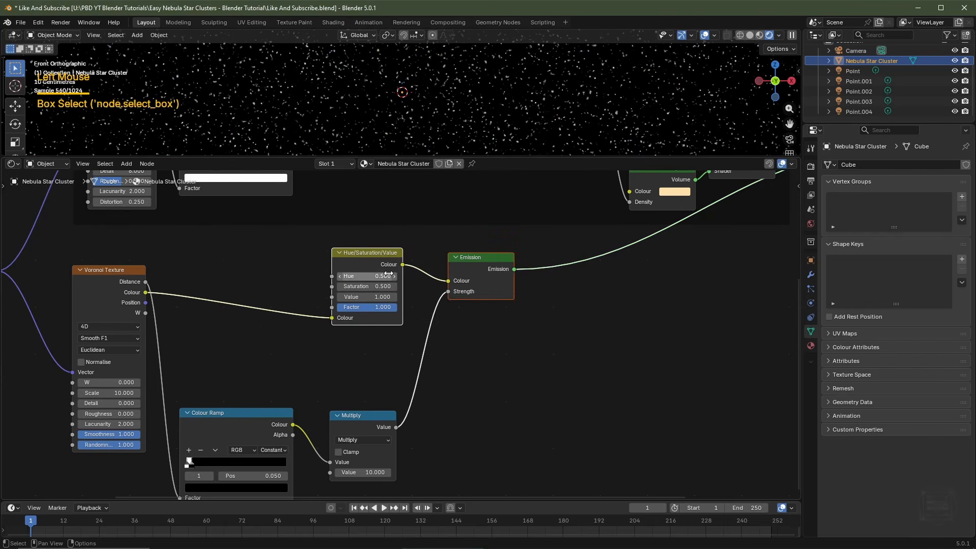
key("g")
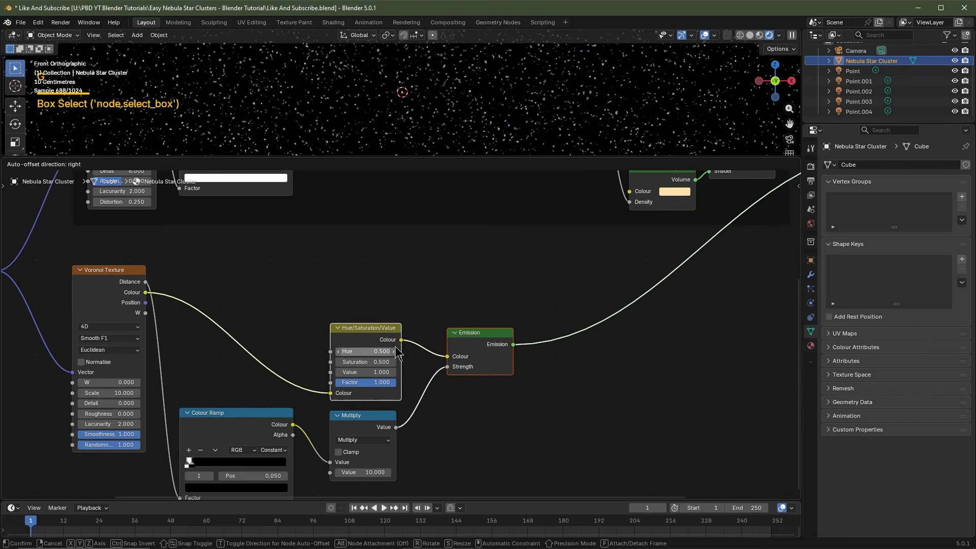
left_click(399, 352)
left_click(492, 337)
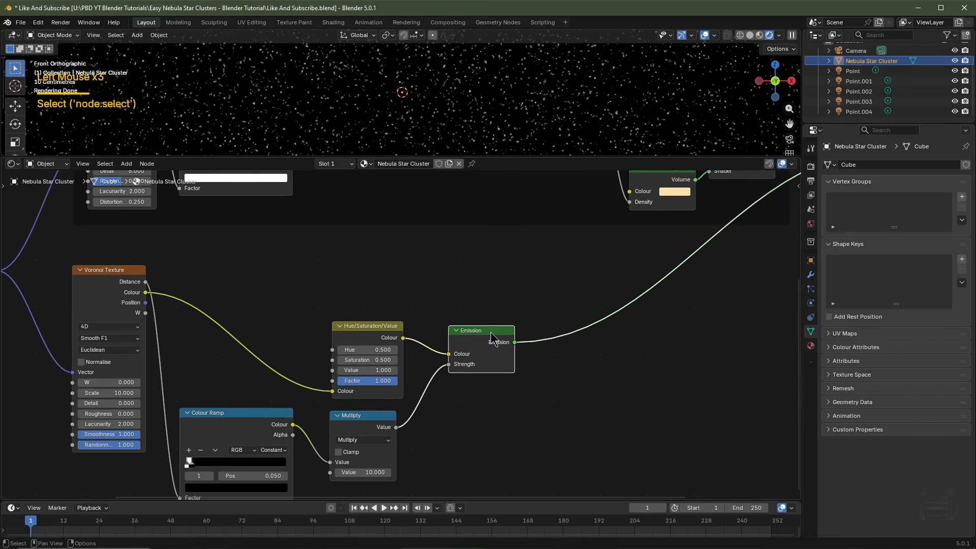
left_click_drag(492, 337, 353, 435)
key("g")
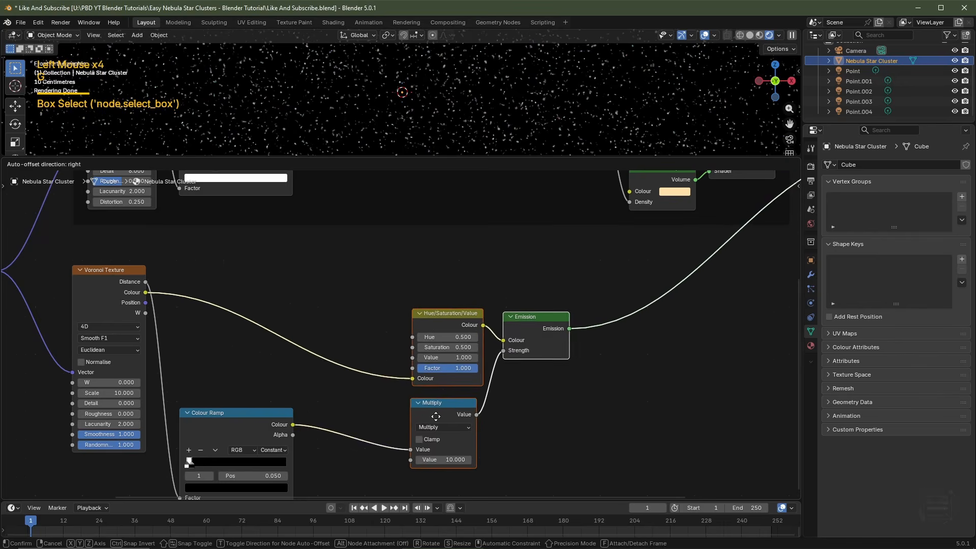
left_click(468, 417)
scroll(420, 398, "down", 5)
middle_click_drag(417, 397, 397, 410)
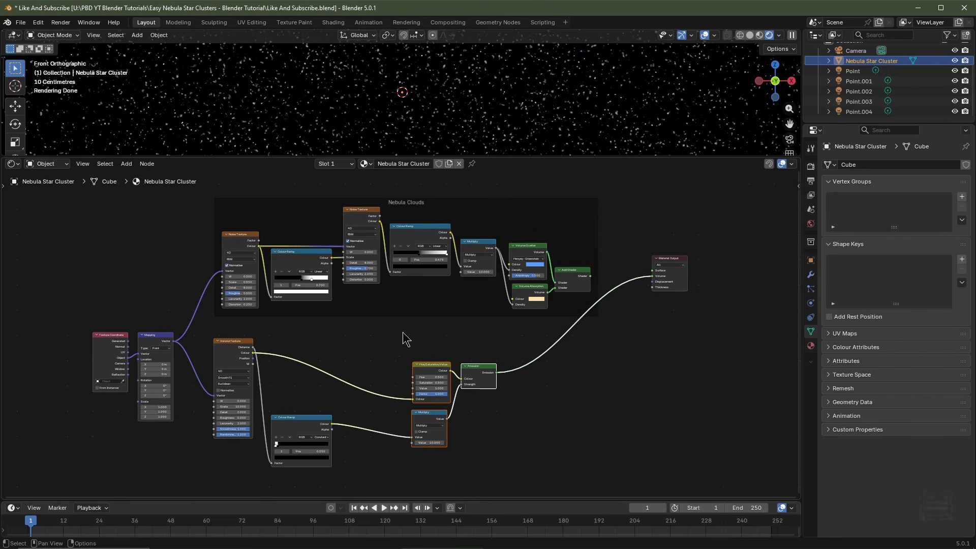
scroll(374, 337, "up", 2)
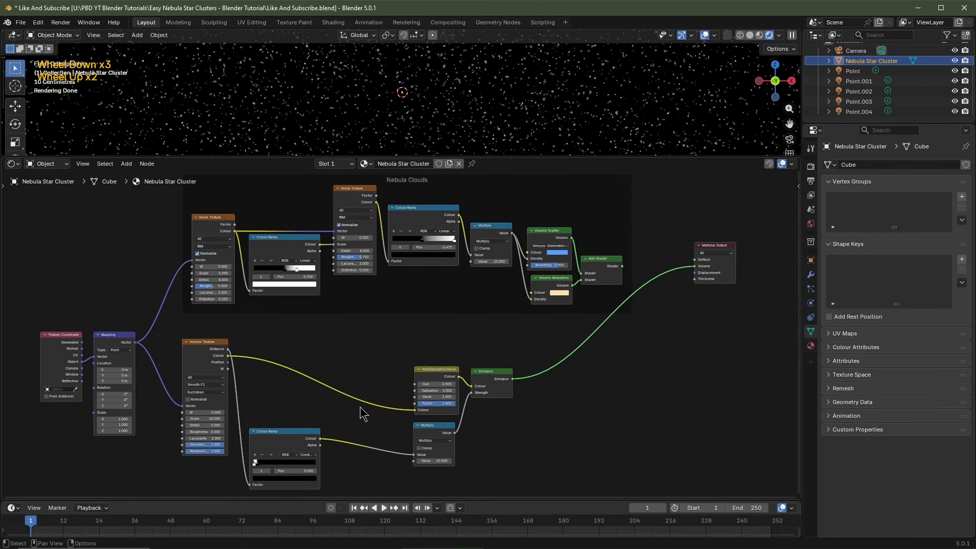
Step: Insert a Mix Color node between the lower colour ramp and its Multiply node
left_click(204, 218)
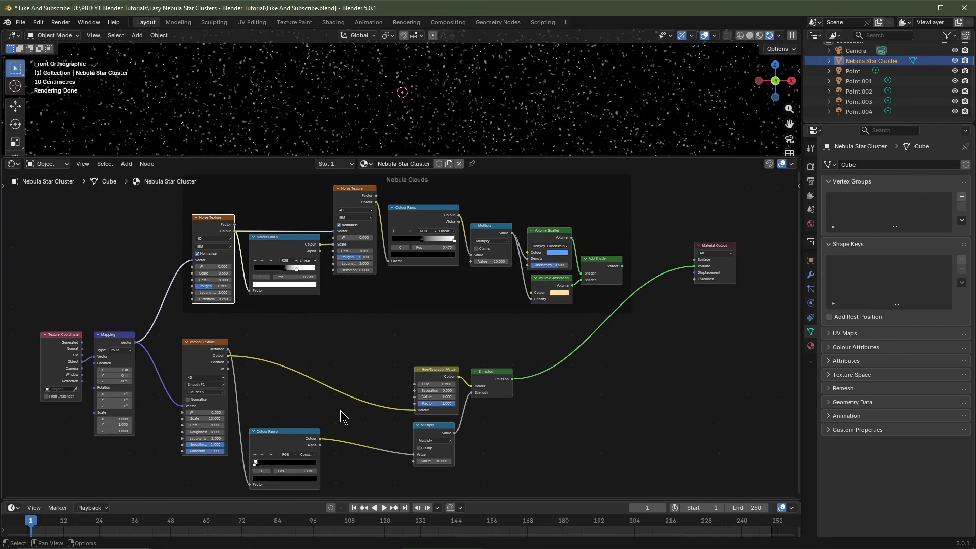
key("shift+a")
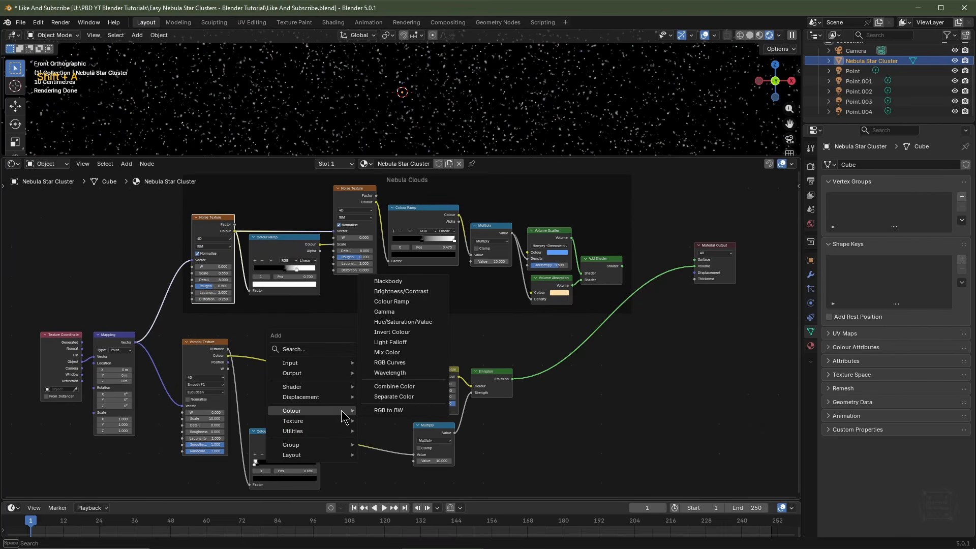
left_click(404, 353)
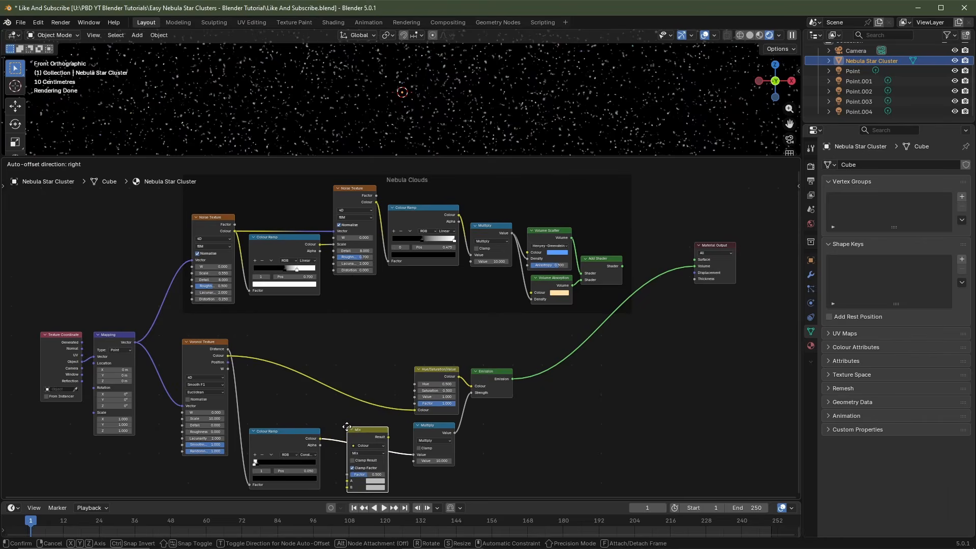
left_click(344, 430)
middle_click_drag(393, 469, 407, 407)
scroll(379, 432, "up", 3)
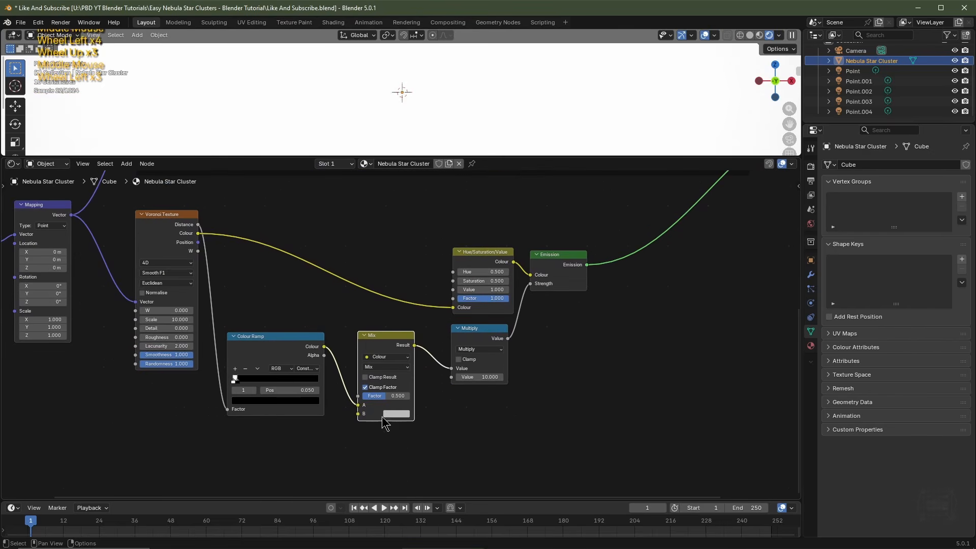
Step: Reconnect the ramp's Colour link to the Mix node's B input and set colour A to black
mouse_move(358, 421)
left_mouse_down()
mouse_move(359, 432)
mouse_move(360, 416)
left_mouse_up()
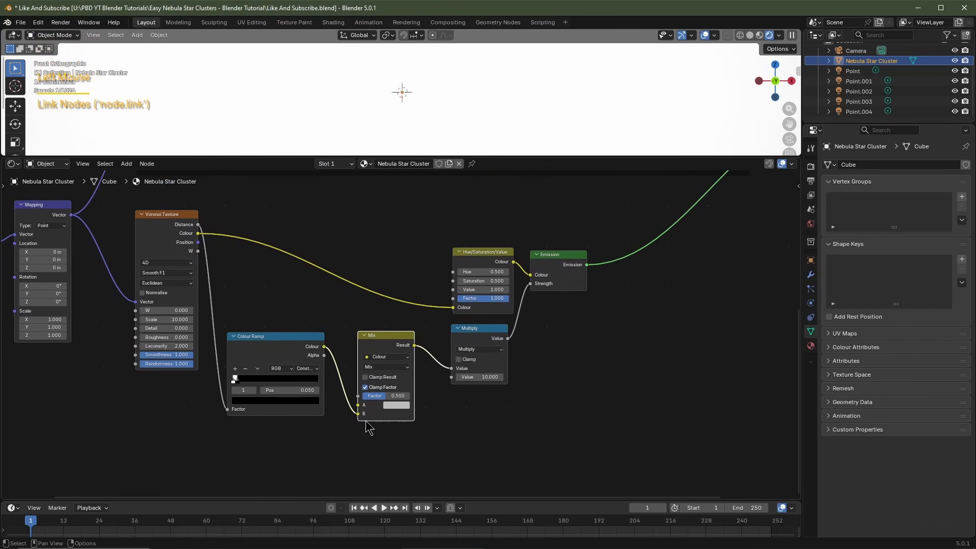
left_click(398, 406)
scroll(400, 407, "down", 12)
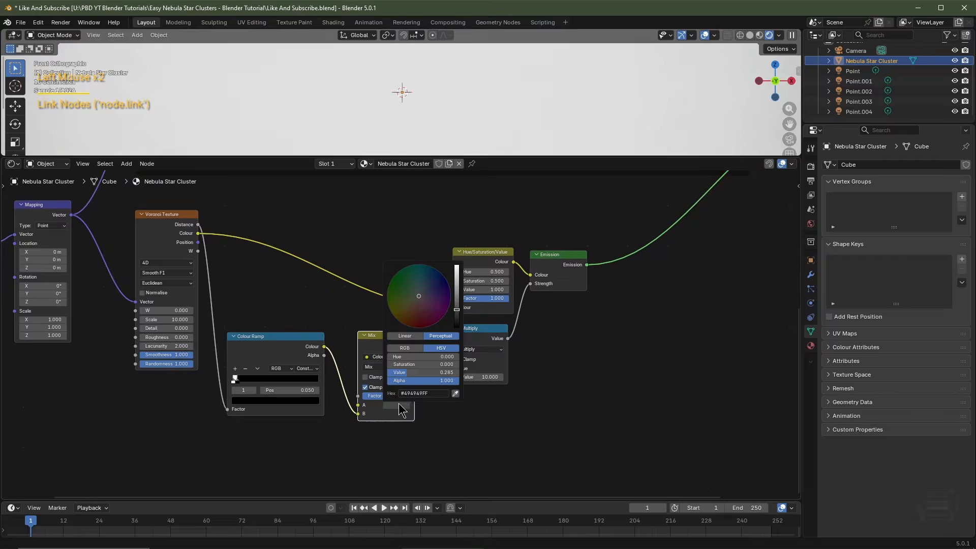
Step: Link the first Noise Texture's Colour output to the Factor input of the Mix node in the star setup
middle_click_drag(334, 335, 324, 347)
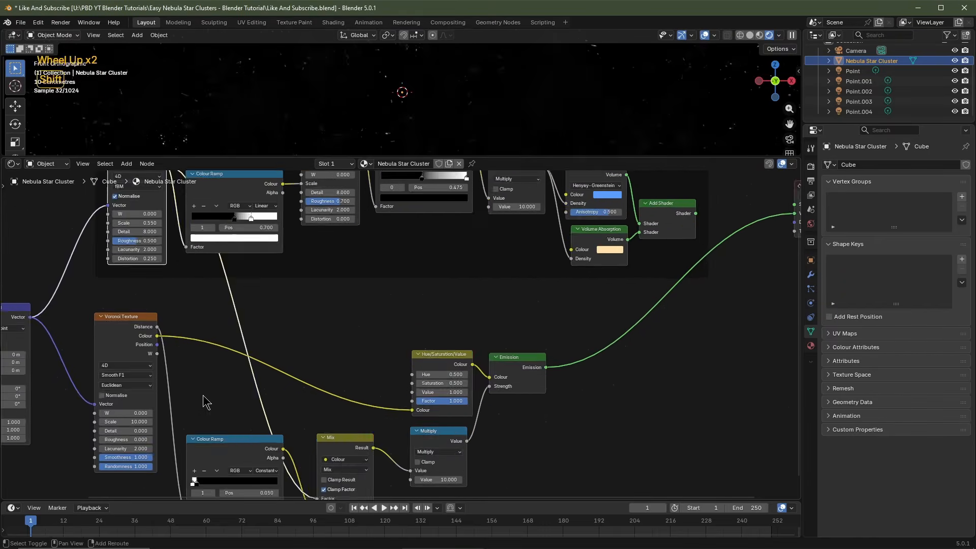
scroll(205, 402, "down", 2)
middle_click_drag(248, 290, 245, 310)
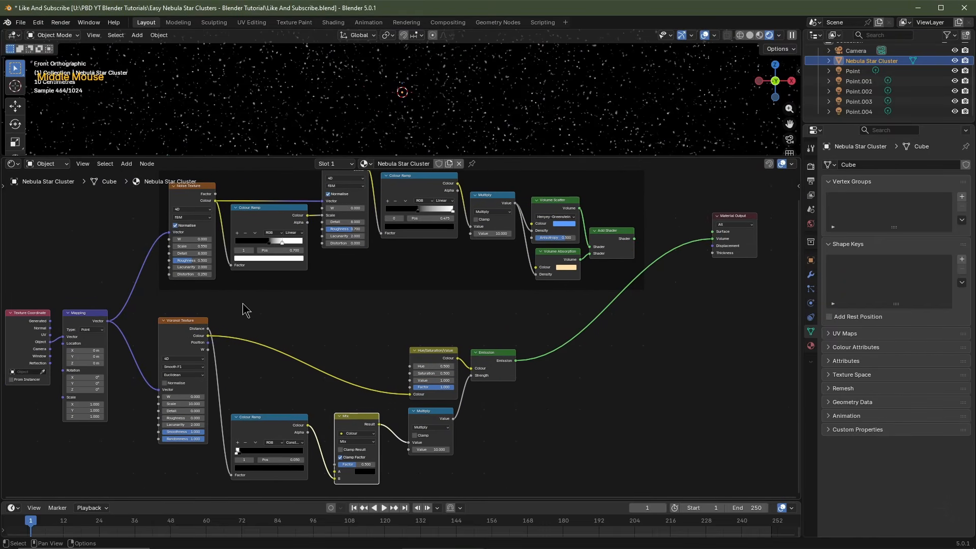
left_click_drag(216, 201, 337, 466)
Step: Insert a Colour Ramp node on the link between the Noise Texture and the Mix node's Factor
scroll(338, 466, "up", 1)
key("shift+a")
mouse_move(260, 418)
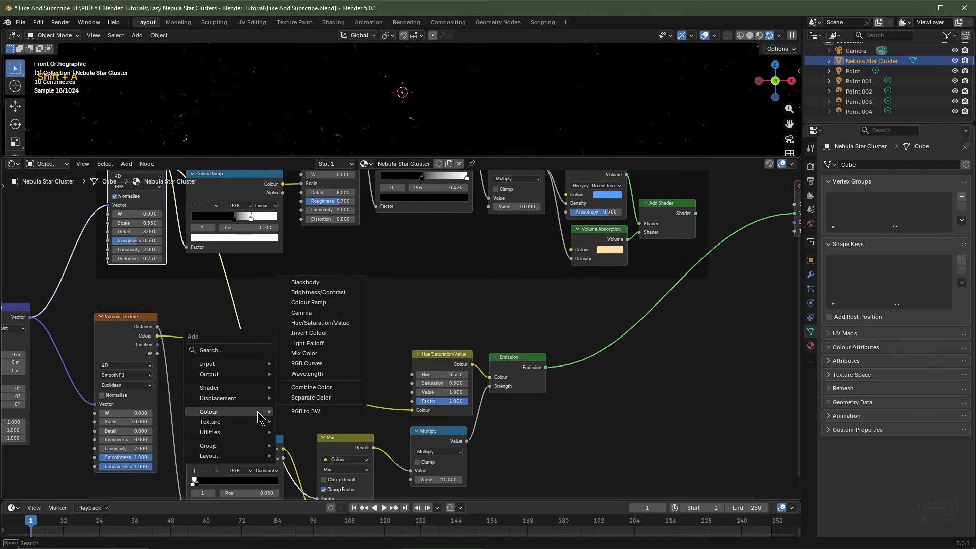
left_click(330, 303)
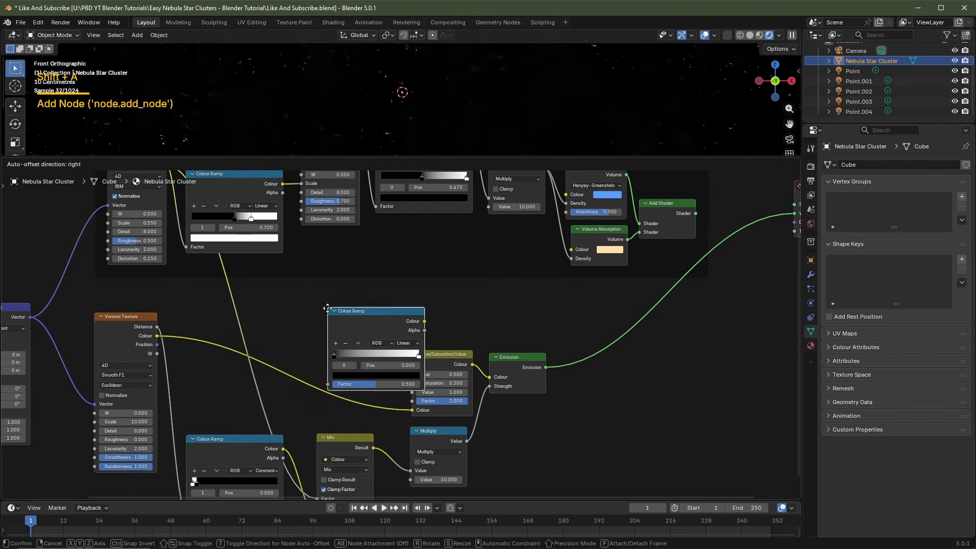
left_click(192, 375)
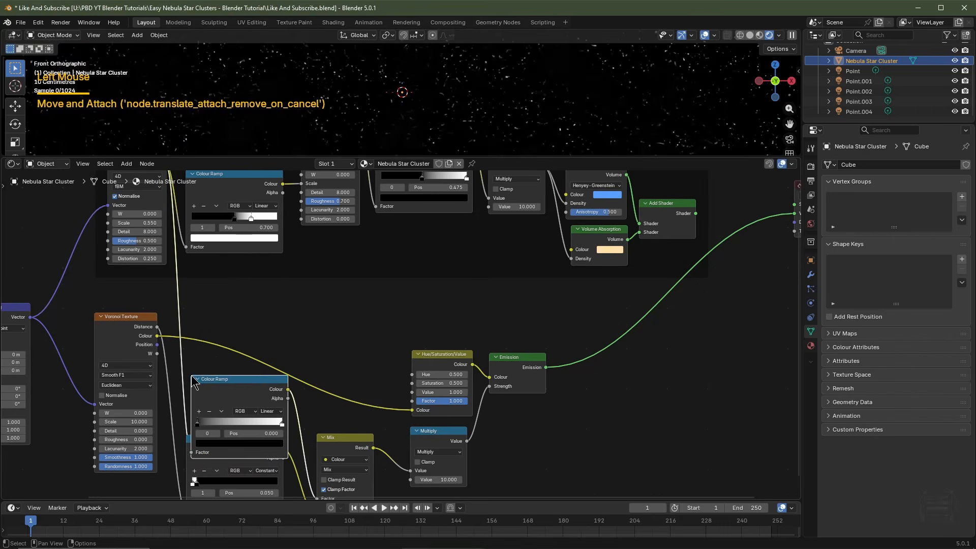
Step: Set the new ramp's black stop to position 0.530 and its white stop to position 0.650
scroll(236, 438, "up", 2)
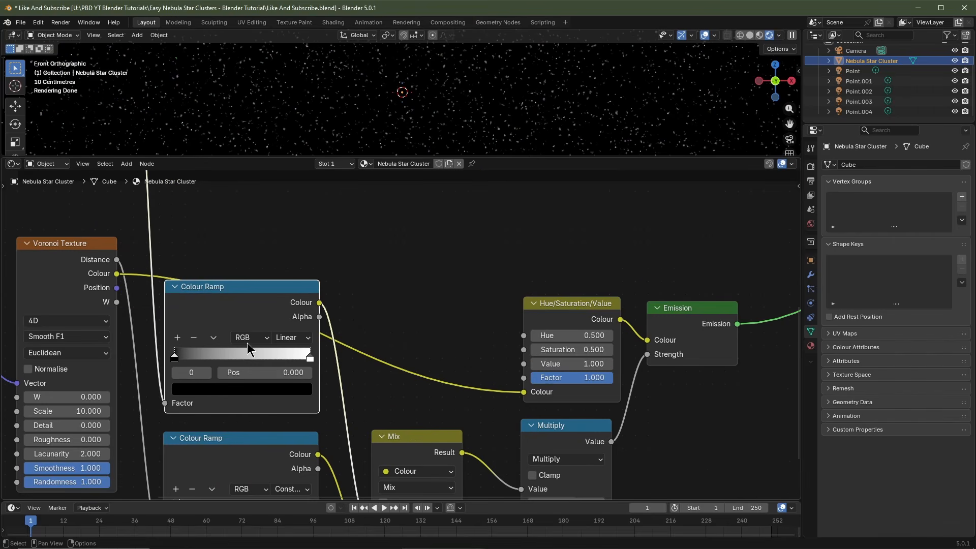
left_click(259, 372)
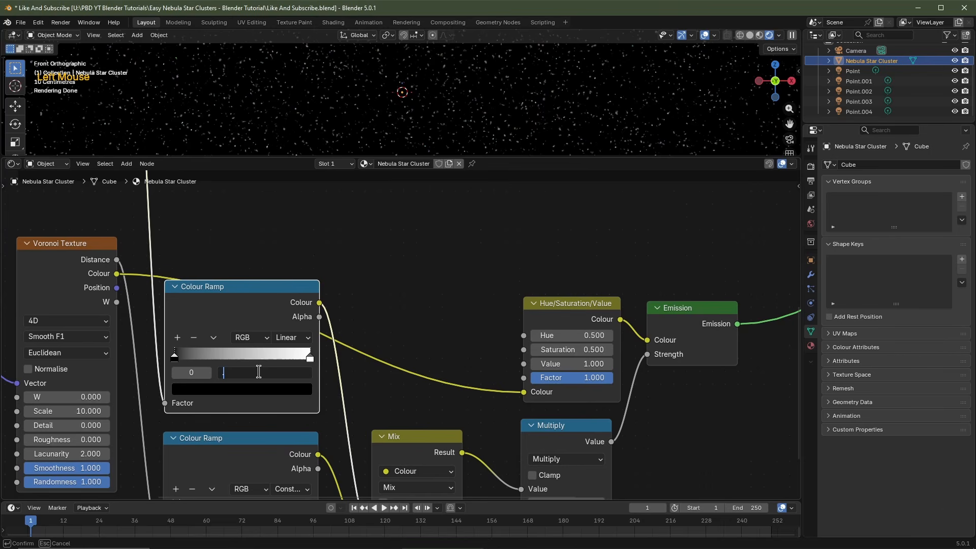
key("Return")
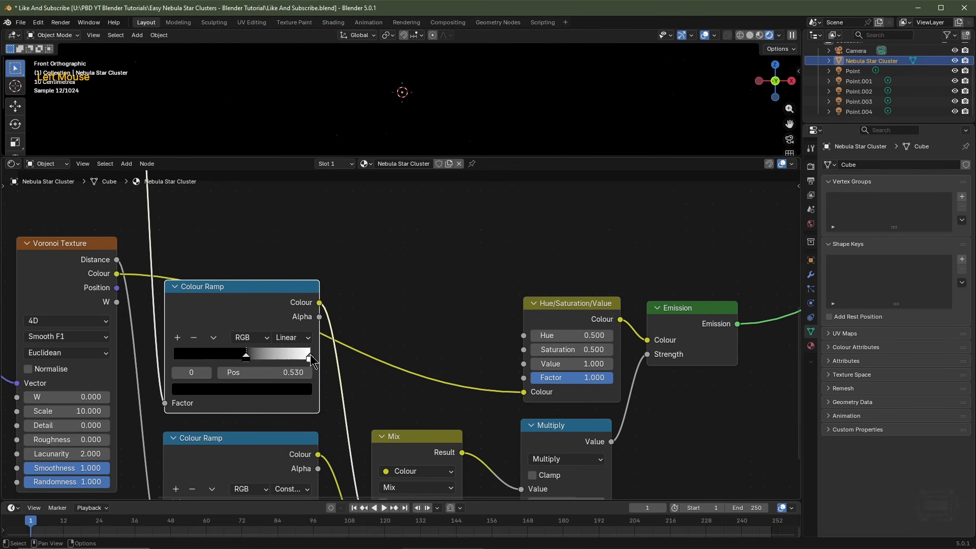
left_click(310, 358)
double_click(292, 372)
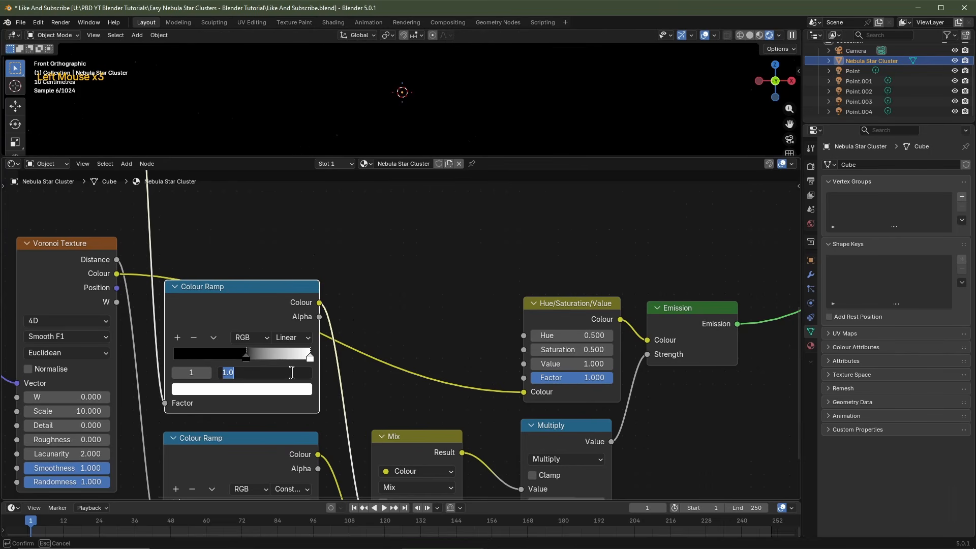
key("Return")
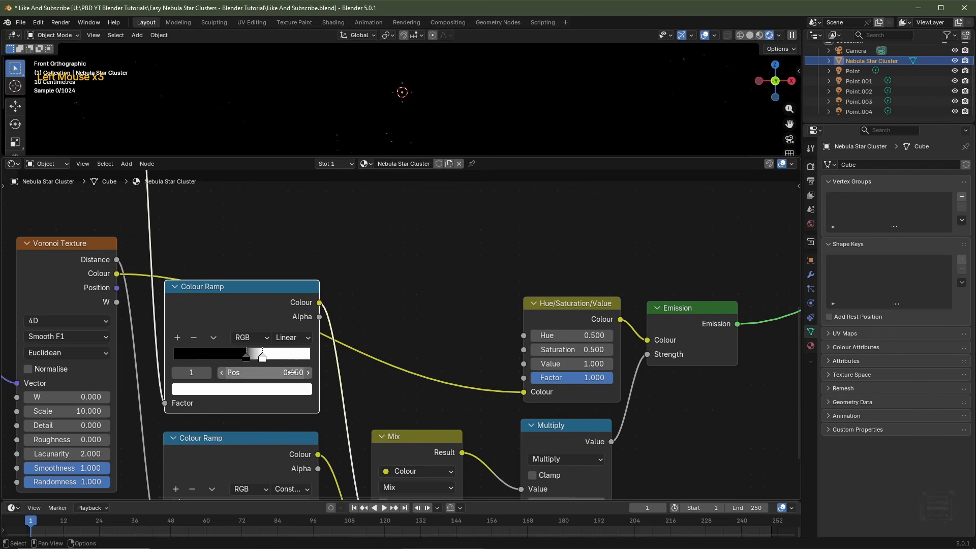
scroll(492, 84, "down", 2)
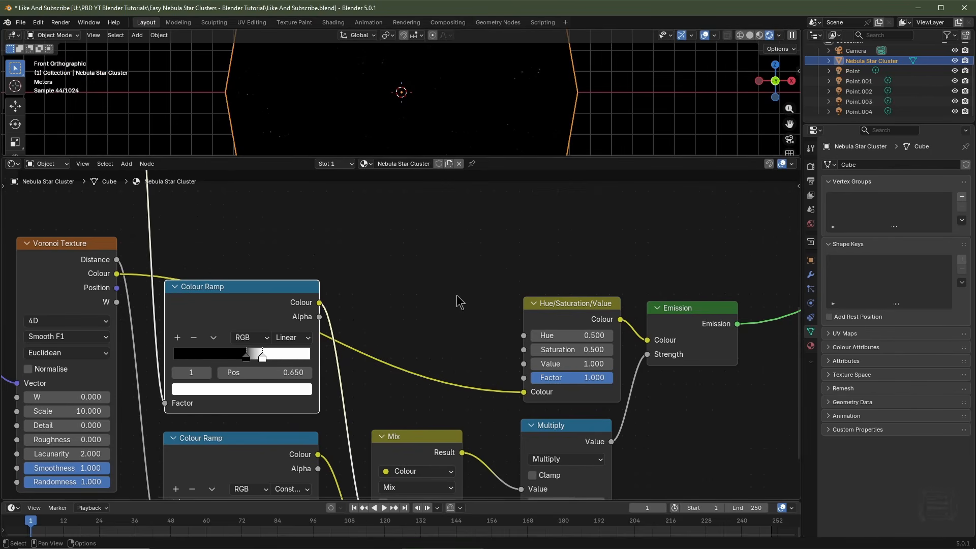
scroll(458, 300, "down", 1)
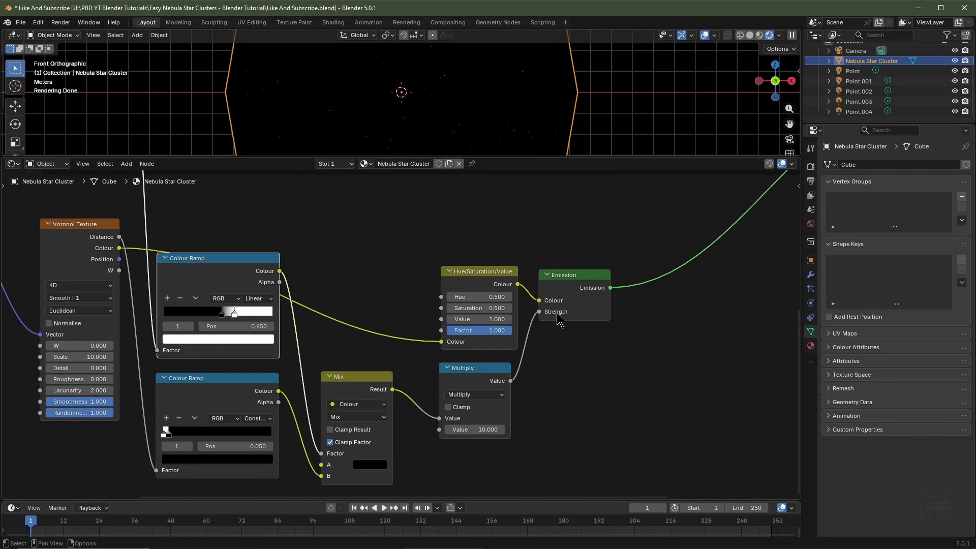
Step: Add an Add Shader node before the Material Output, combining the cloud shader in its first input with the Emission in its second
scroll(683, 304, "down", 7)
middle_click_drag(682, 303, 530, 406)
scroll(600, 315, "up", 5)
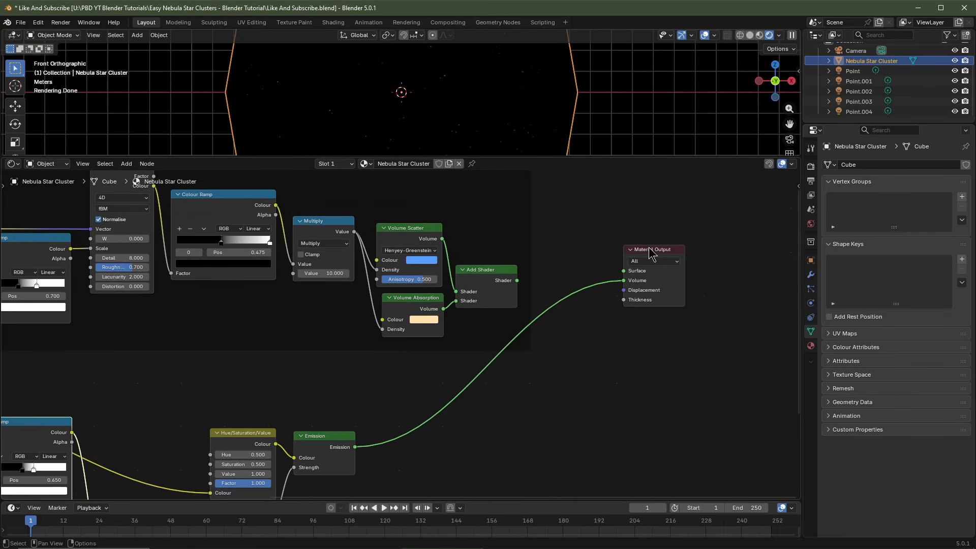
left_click_drag(655, 255, 702, 336)
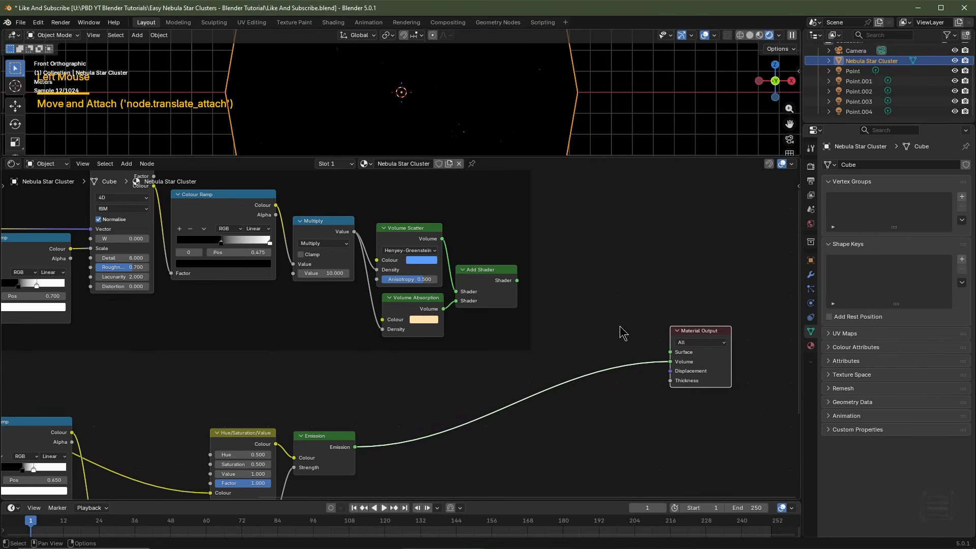
key("shift+a")
mouse_move(610, 299)
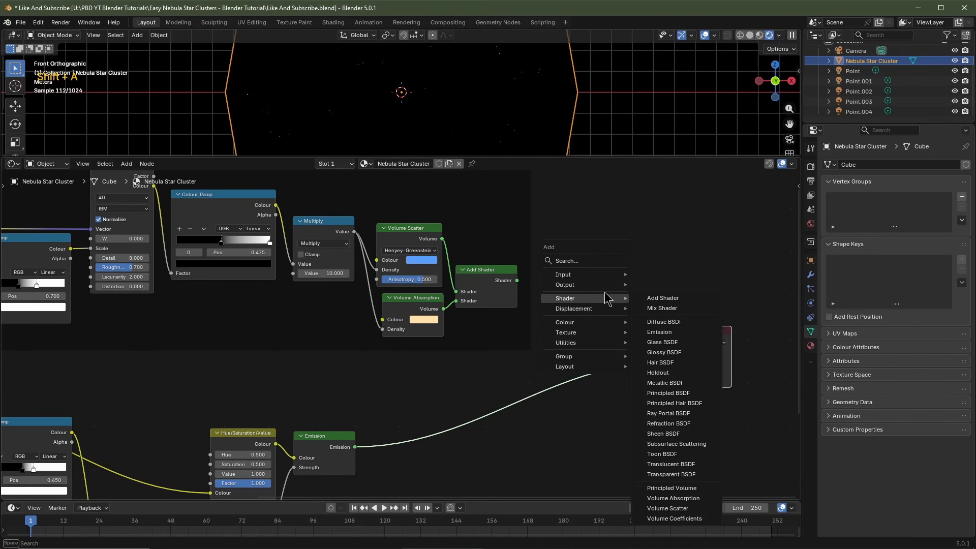
left_click(661, 299)
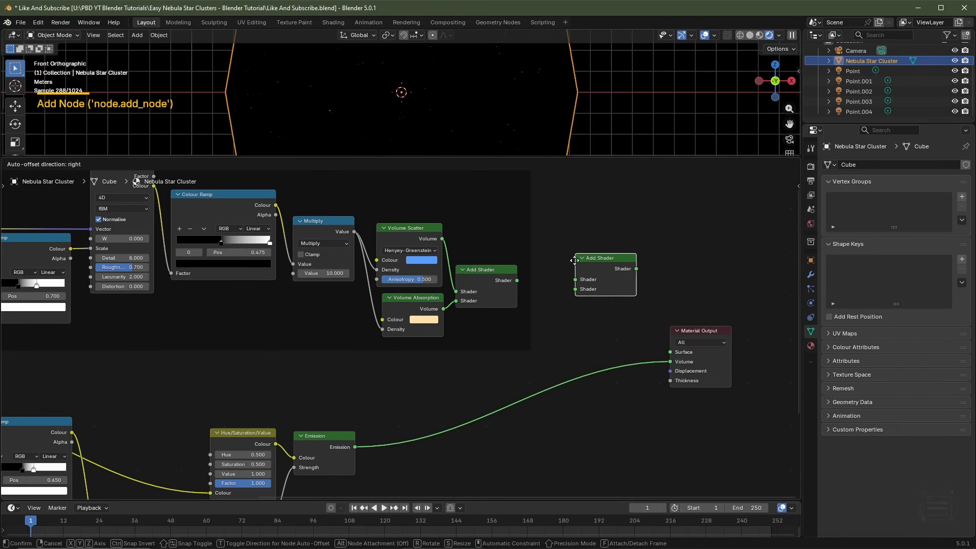
left_click(585, 340)
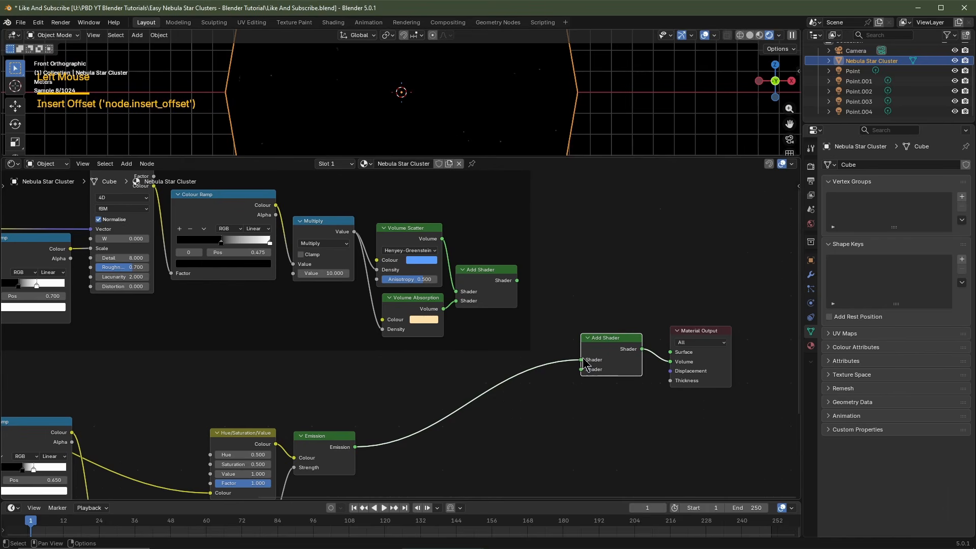
left_click_drag(583, 360, 580, 372)
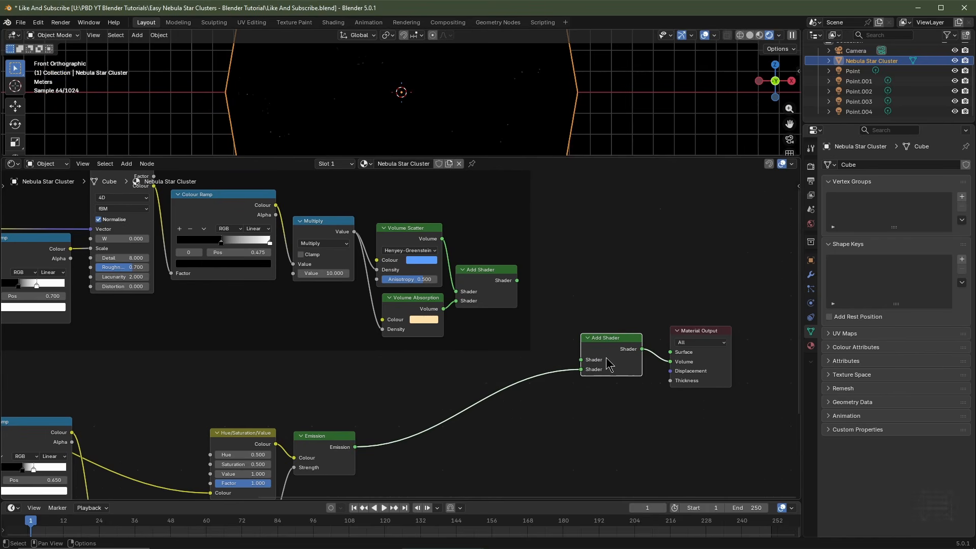
left_click_drag(517, 281, 591, 334)
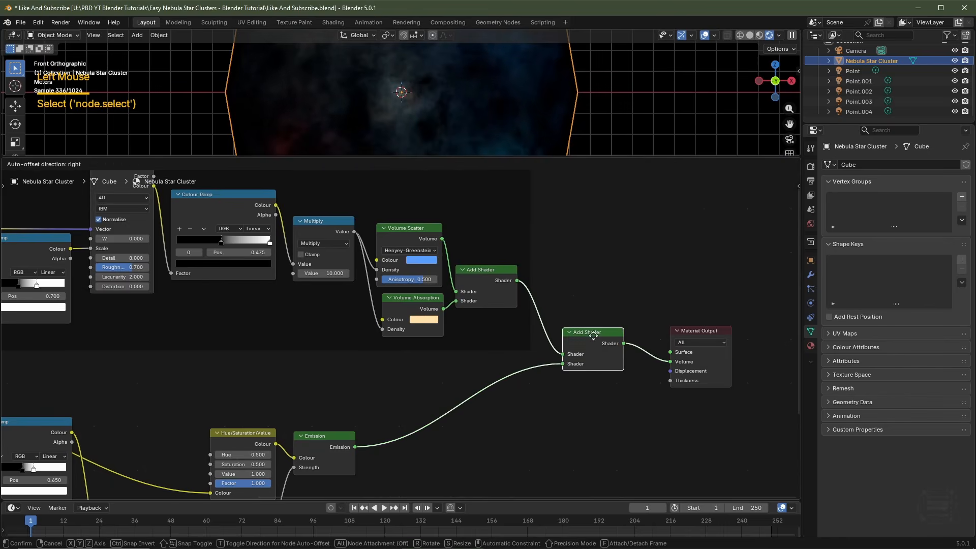
Step: Group all the Voronoi star nodes in a frame labelled "Nebula Star Cluster"
scroll(582, 351, "down", 3)
middle_click_drag(509, 452, 587, 403)
left_click_drag(600, 335, 265, 457)
key("g")
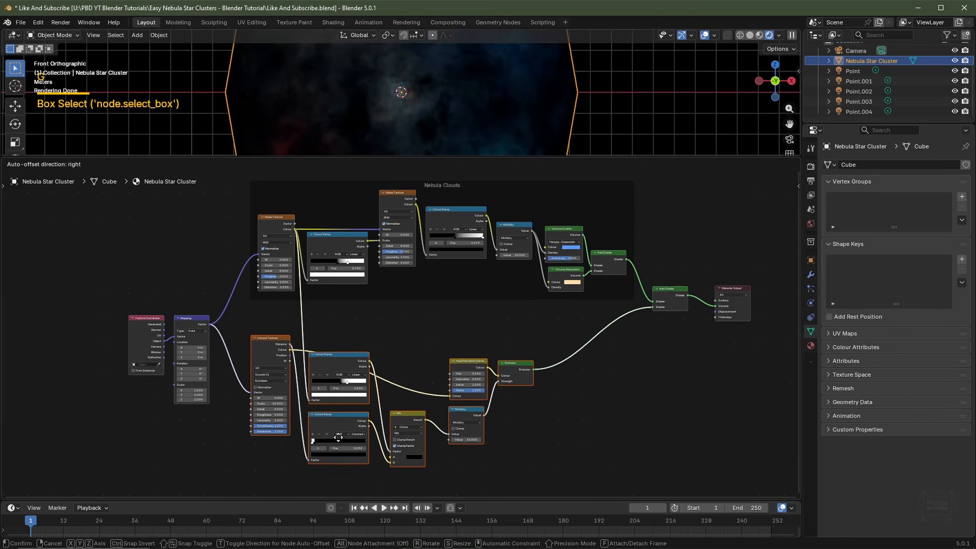
left_click(343, 445)
key("f")
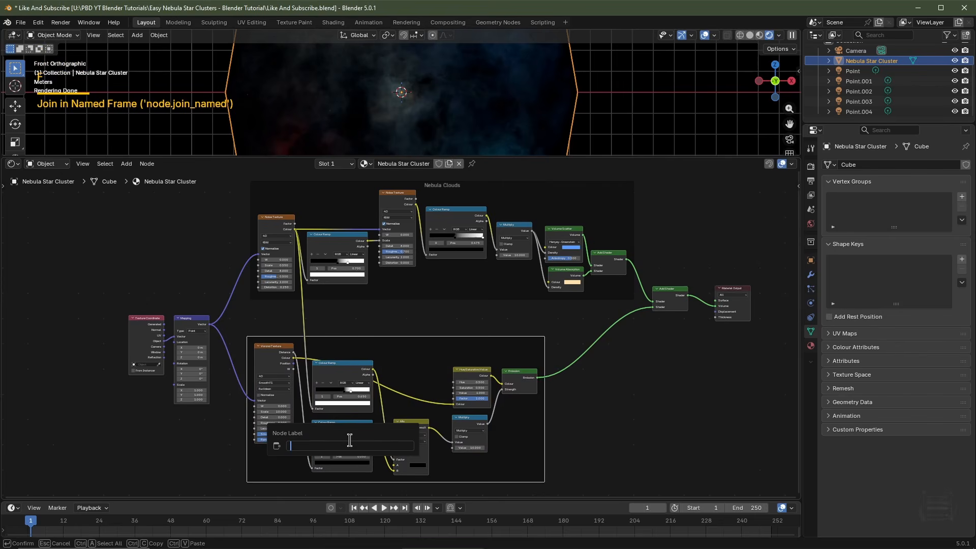
type("Nebula Star Cluster")
key("Return")
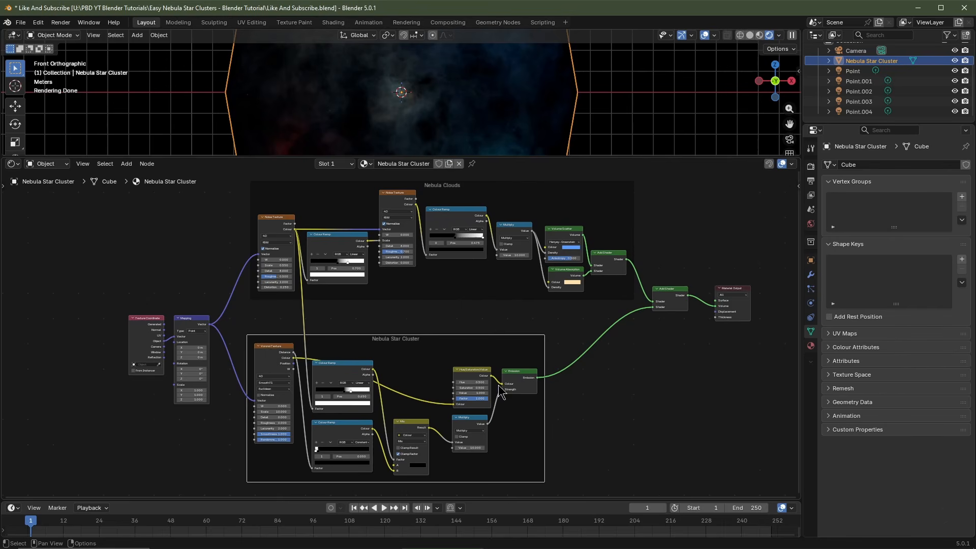
Step: Add two reroutes on the Emission link to the final Add Shader, align them vertically and spread them apart
scroll(477, 401, "left", 4)
scroll(479, 402, "up", 2)
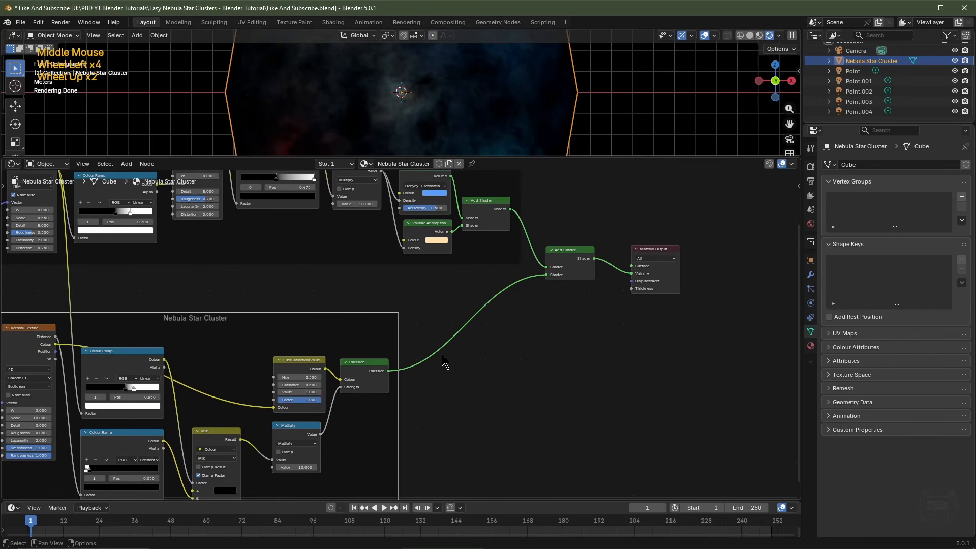
right_click_drag(427, 334, 453, 429, "shift")
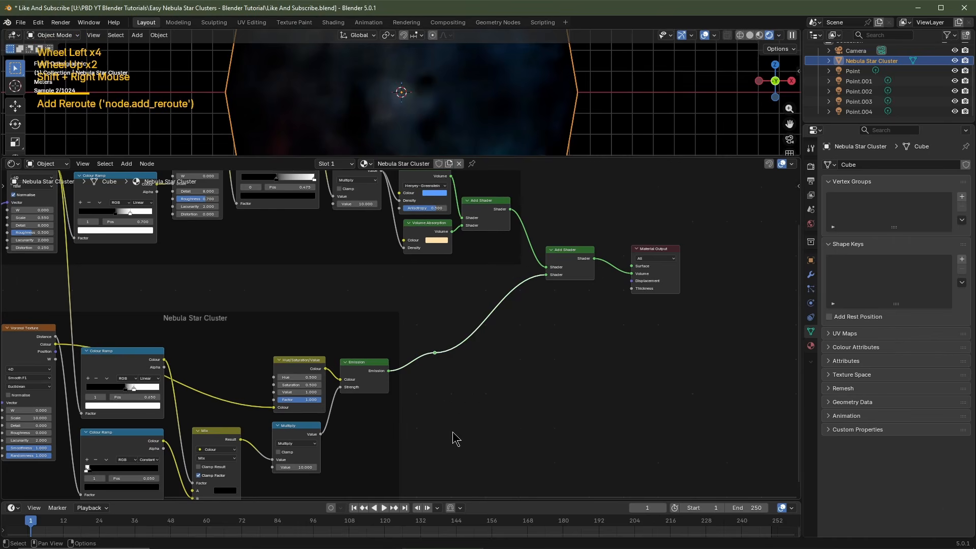
right_click_drag(461, 293, 517, 398, "shift")
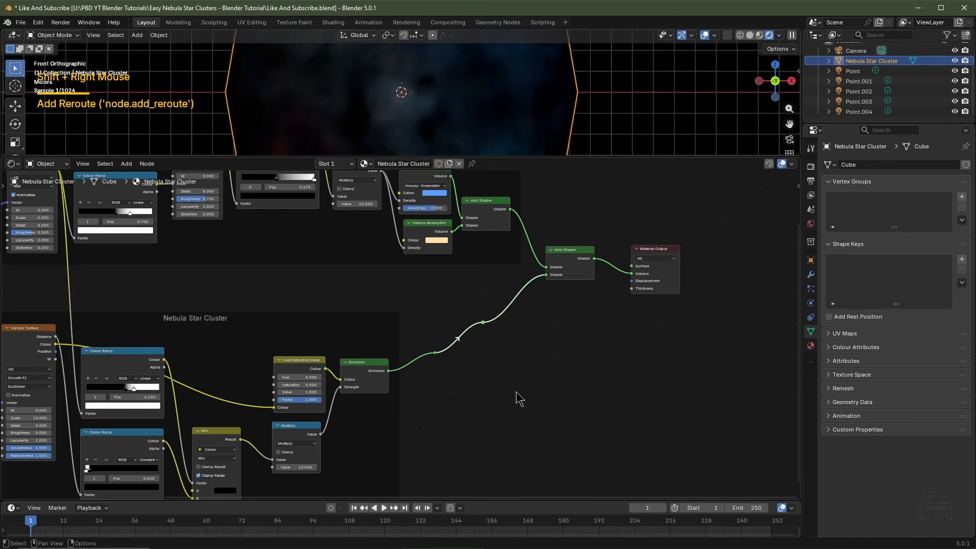
left_click_drag(494, 297, 421, 396)
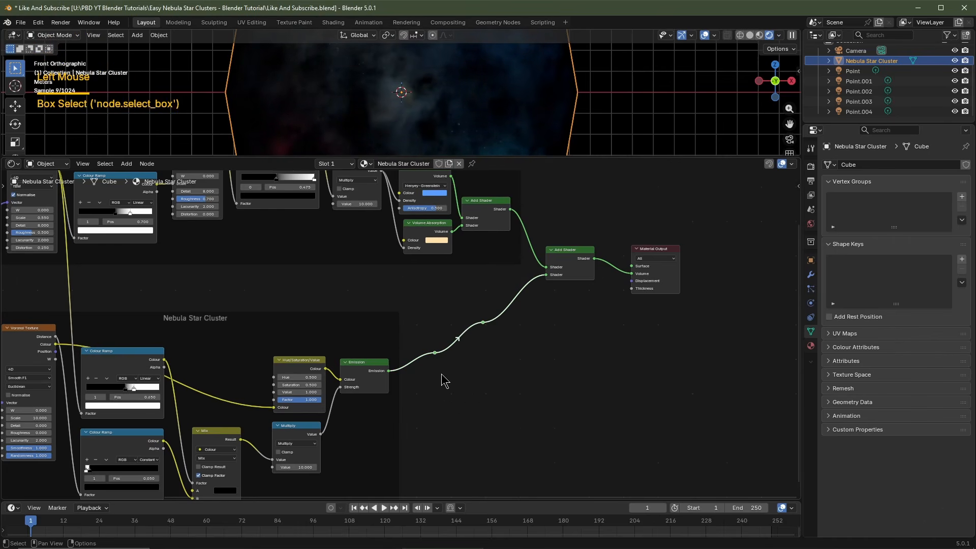
key("s")
key("x")
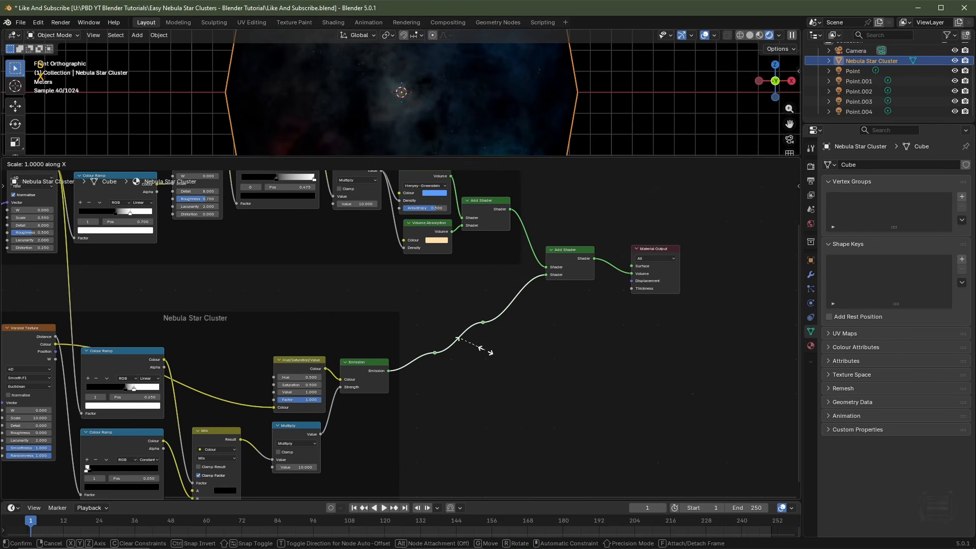
key("0")
key("Return")
key("s")
left_click(516, 370)
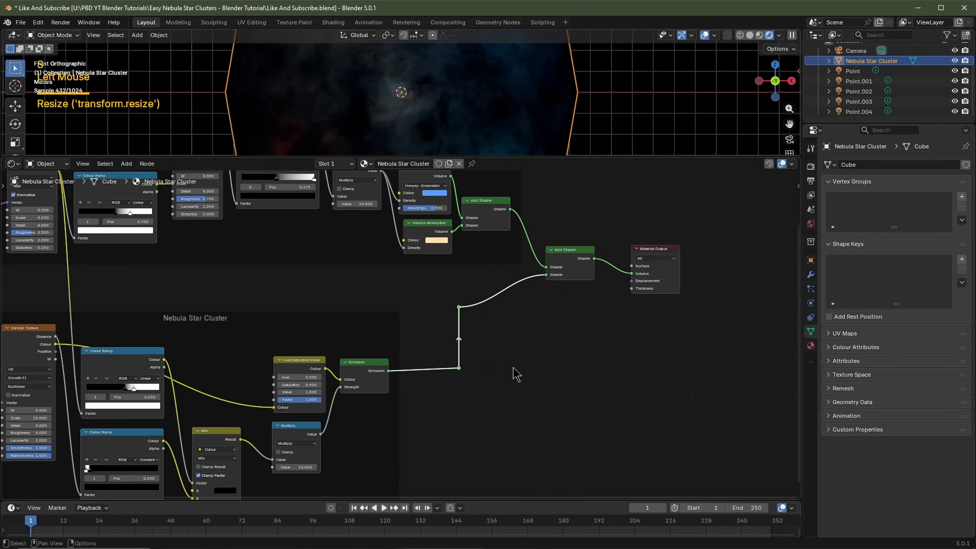
Step: Add a third reroute before the final Add Shader and align it horizontally with the upper reroute
right_click_drag(492, 283, 513, 350, "shift")
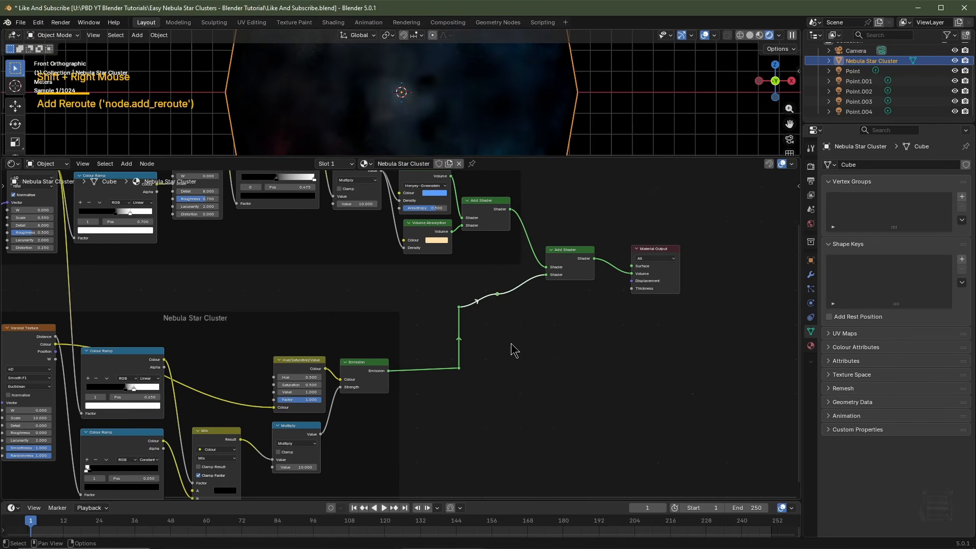
left_click_drag(509, 277, 452, 332)
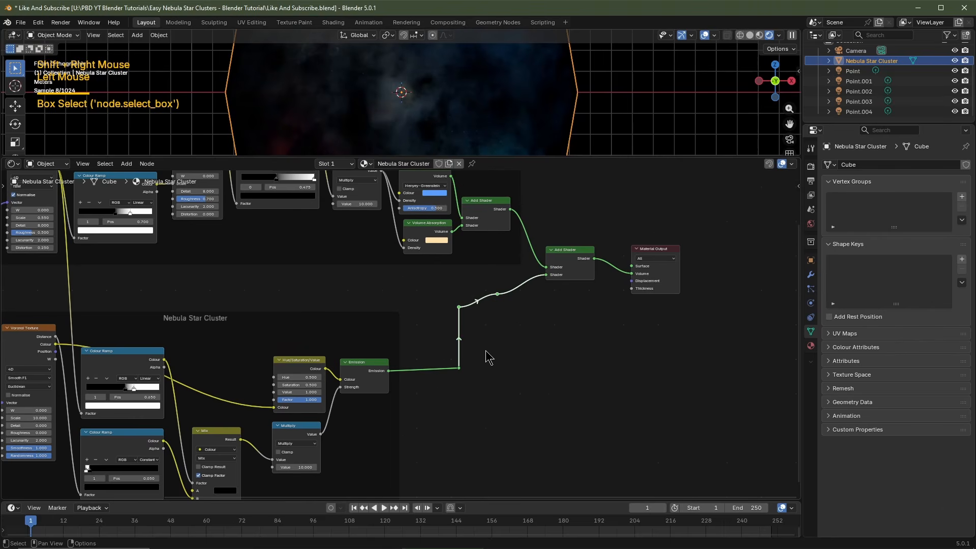
key("s")
key("y")
key("0")
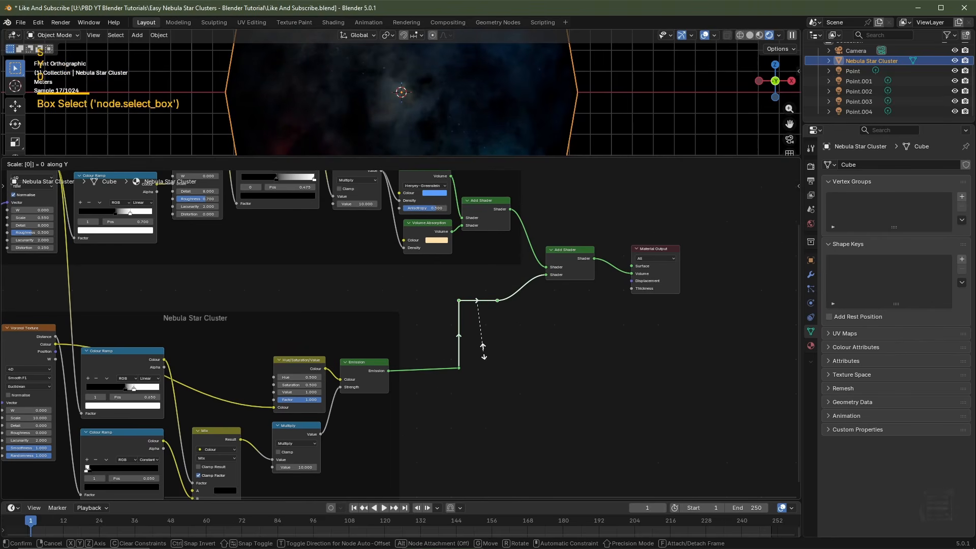
key("Return")
scroll(356, 304, "down", 3)
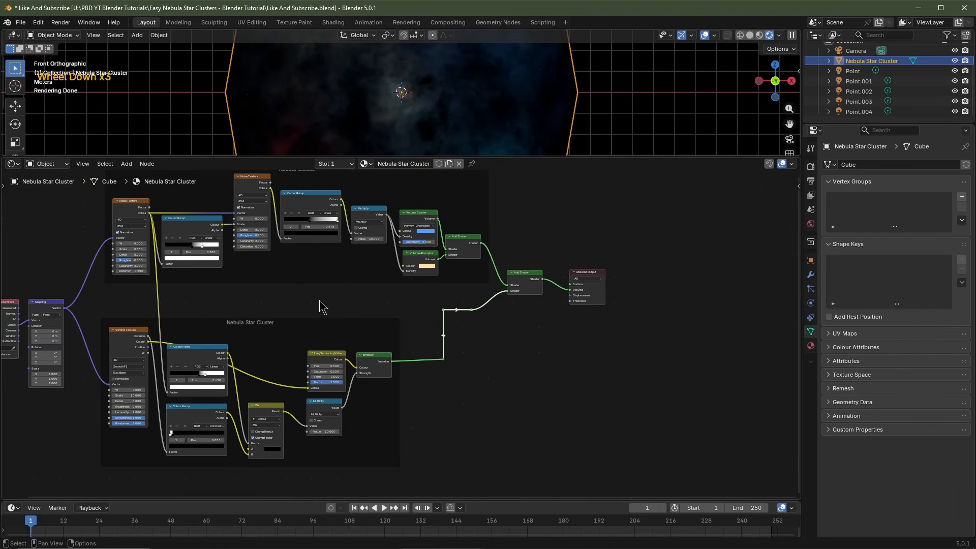
Step: Tidy the noise and Voronoi links running into the star cluster nodes with reroutes aligned at right angles
middle_click_drag(302, 320, 350, 349)
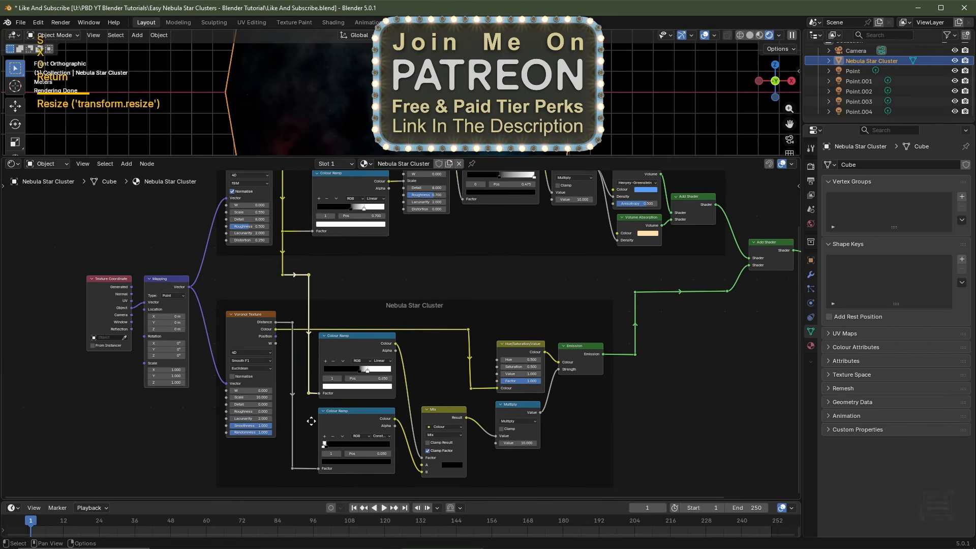
double_click(305, 276)
key("g")
left_click(305, 276)
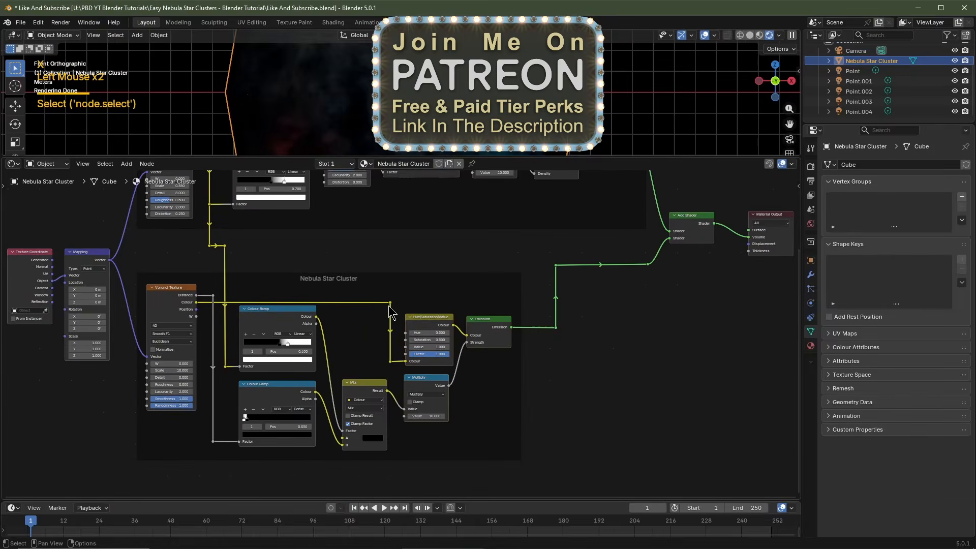
scroll(529, 300, "down", 3)
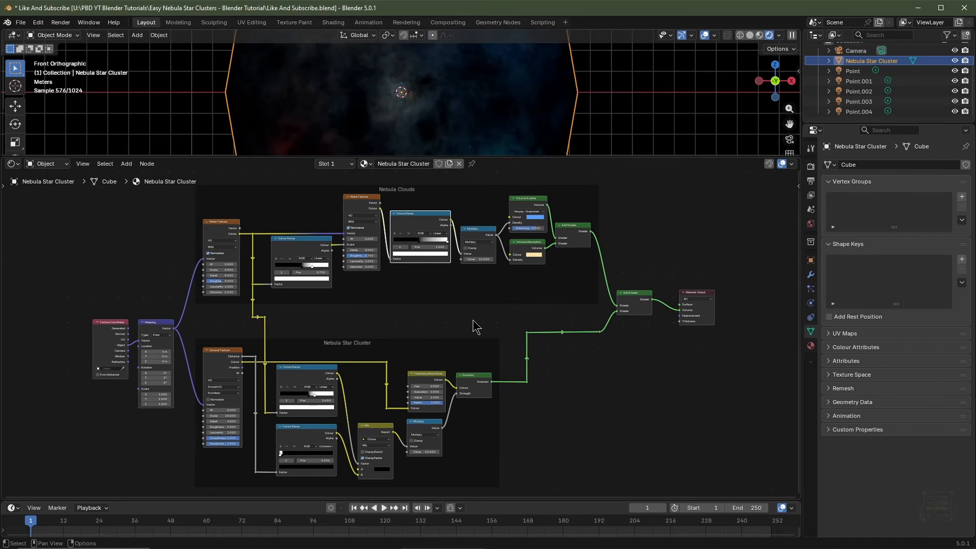
Step: Enlarge the 3D viewport, frame the nebula sphere in front view and align the camera to that view
left_click_drag(519, 156, 501, 369)
scroll(471, 243, "down", 1)
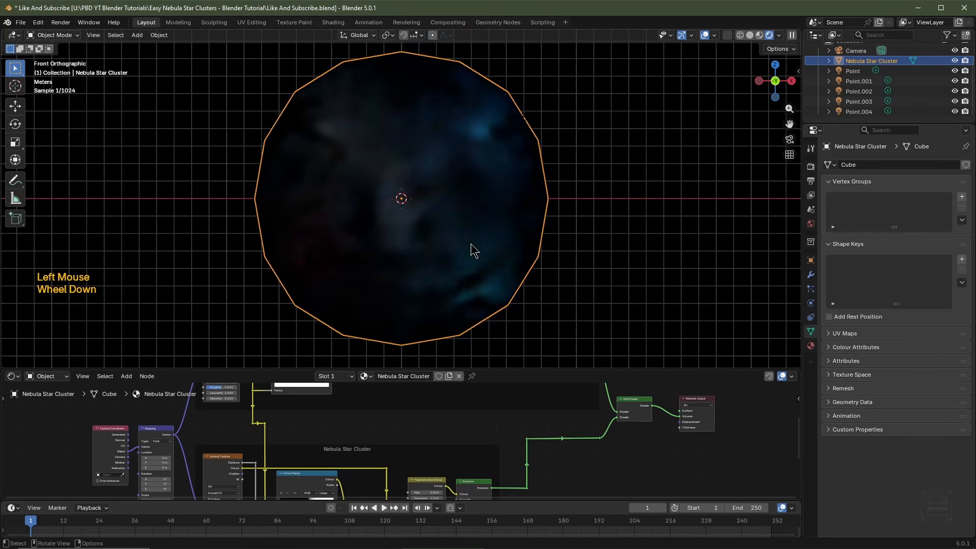
left_click(408, 199)
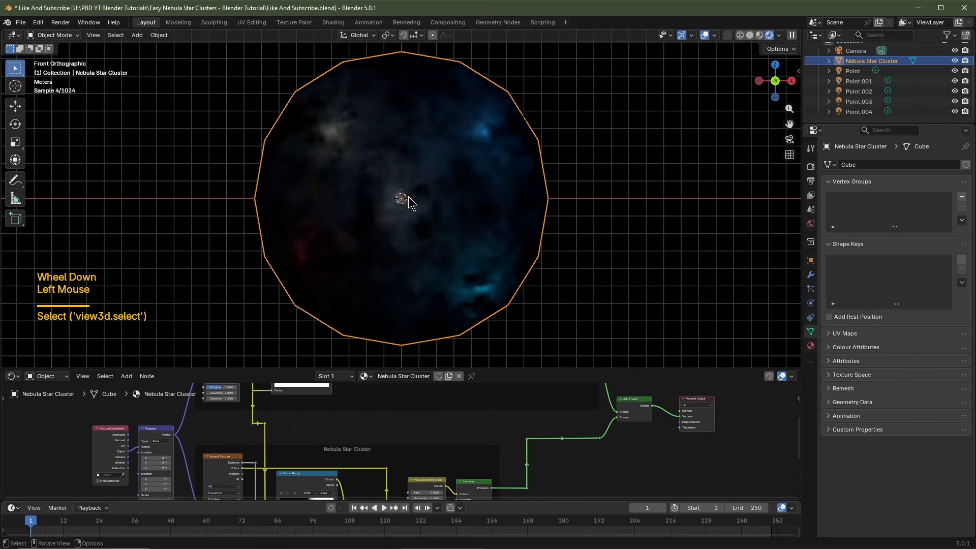
key("KP_1")
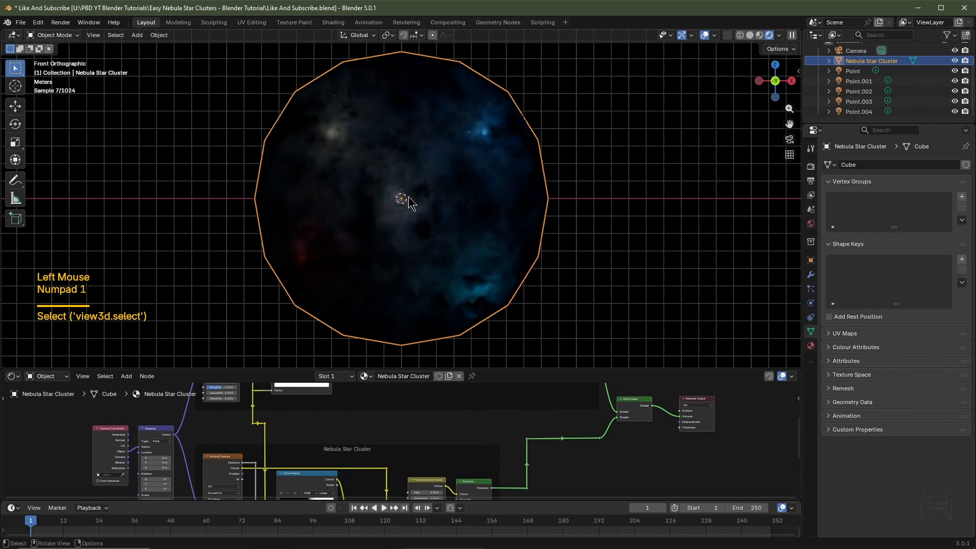
key("KP_Decimal")
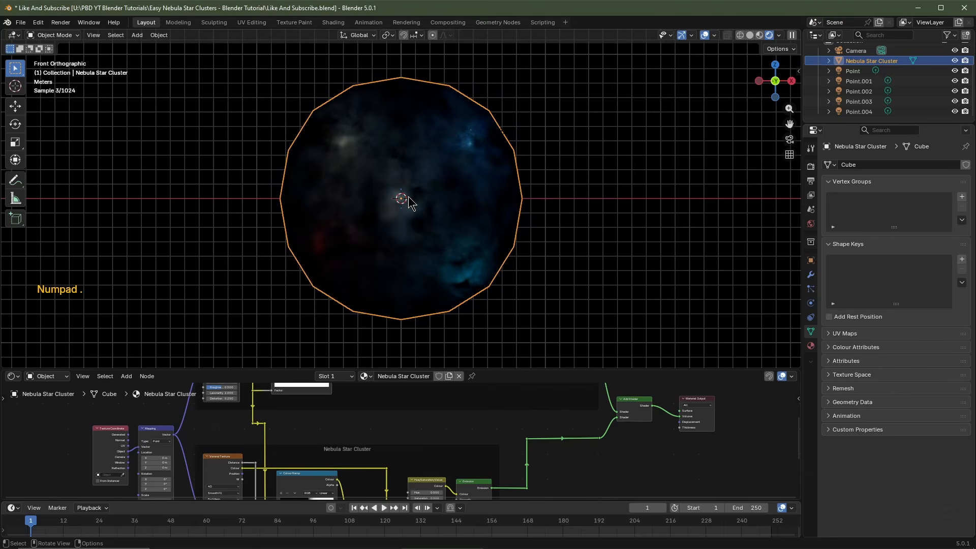
key("ctrl+alt+KP_0")
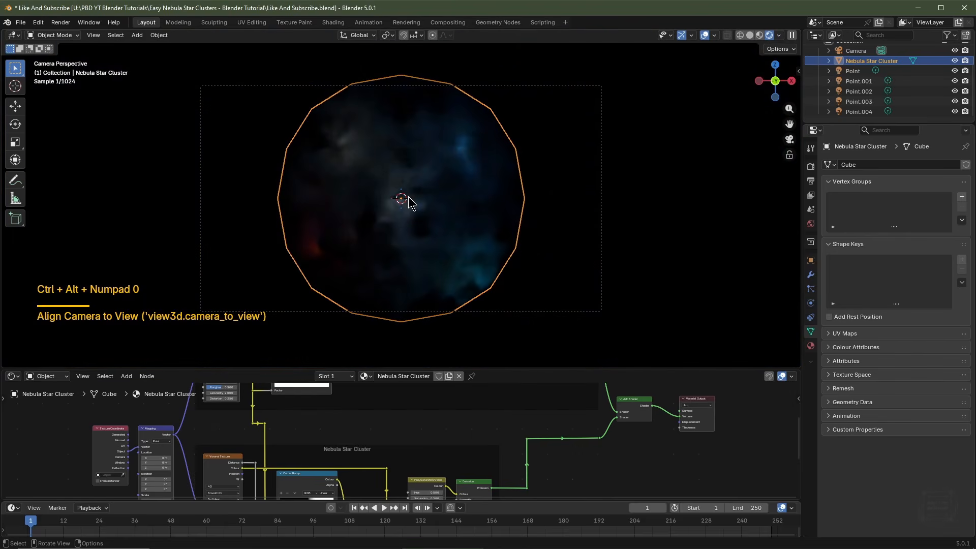
Step: Set the camera's X and Z location to 0 m and its Y location to about -19.7 m
left_click(524, 92)
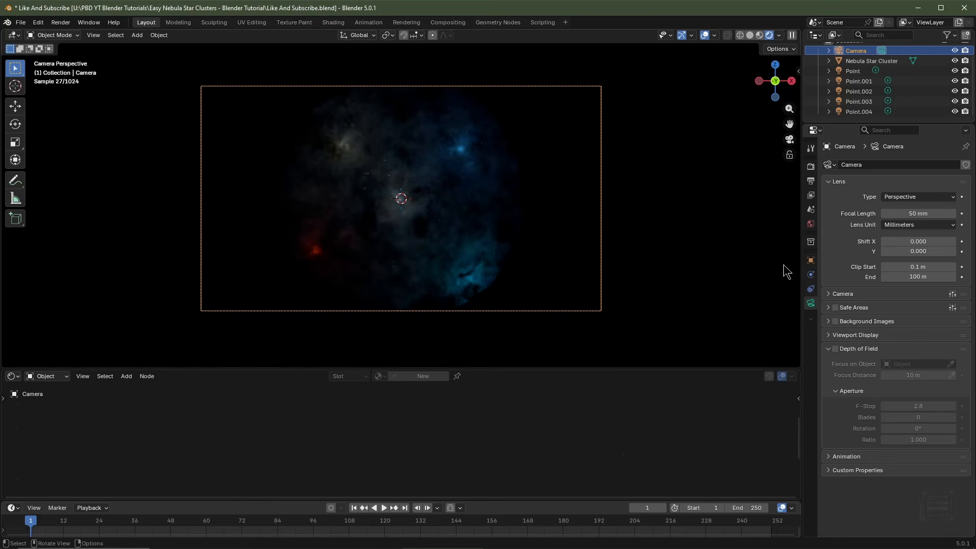
left_click(810, 260)
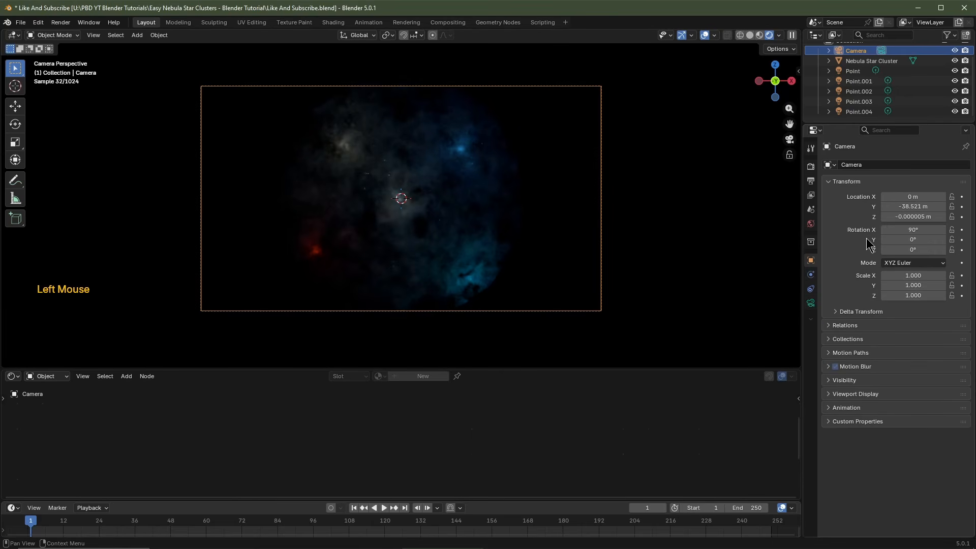
double_click(913, 197)
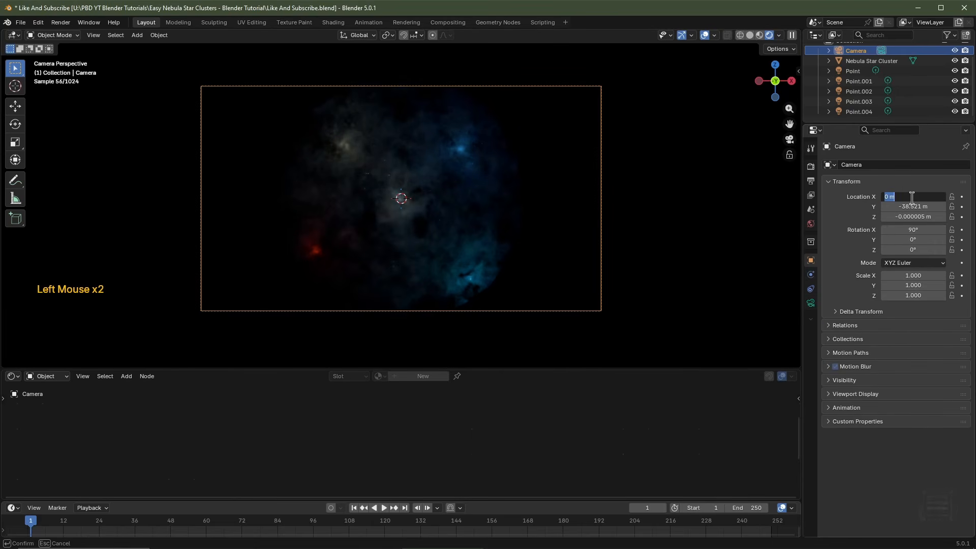
type("0")
key("Tab")
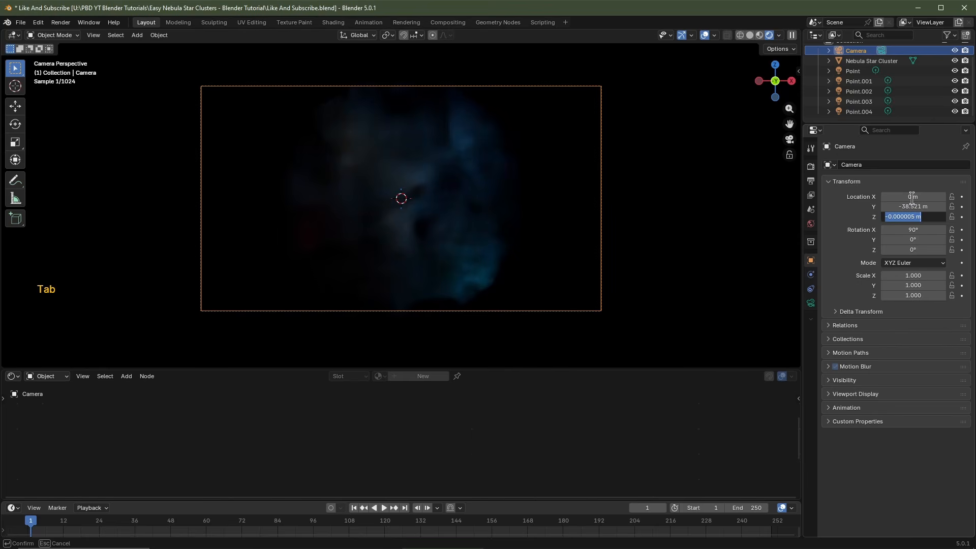
type("0")
left_click(897, 186)
left_click_drag(930, 206, 963, 207)
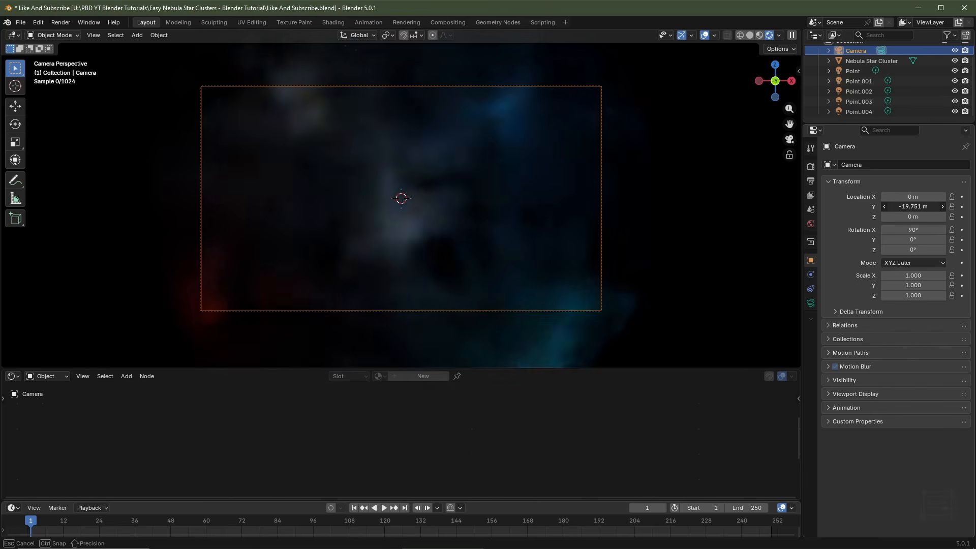
Step: Add a sphere empty at the scene centre, working in solid shading from the top view
left_click(749, 36)
key("KP_7")
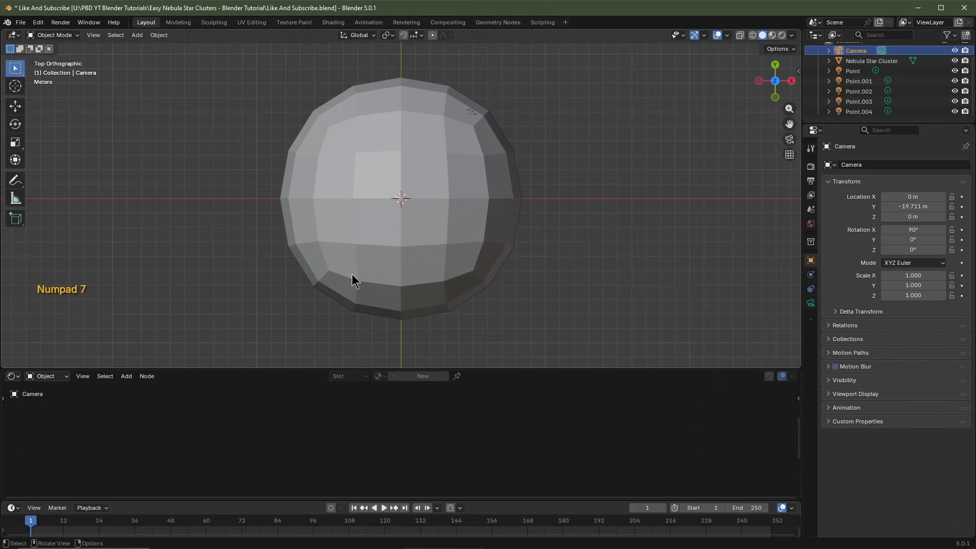
scroll(352, 273, "down", 3)
scroll(364, 275, "up", 1)
scroll(390, 251, "up", 1)
key("shift+a")
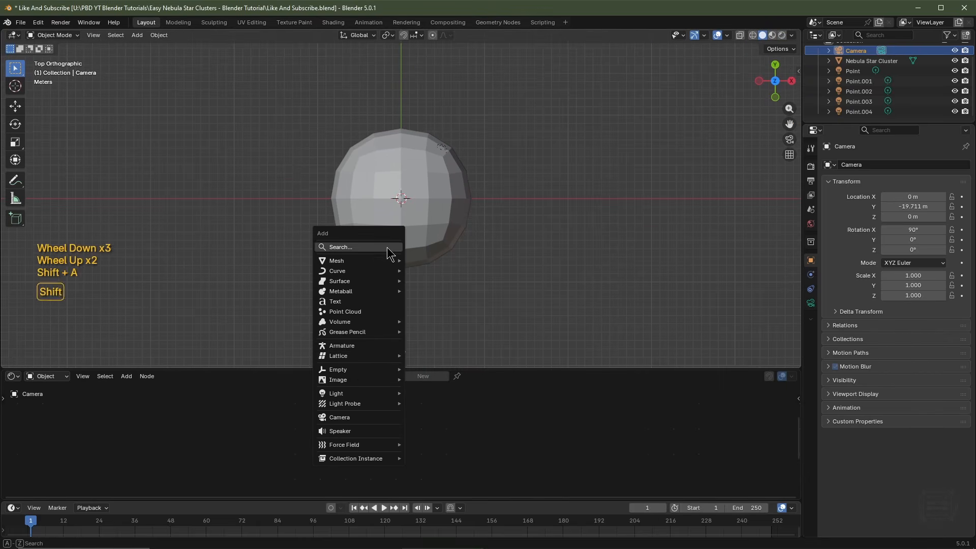
mouse_move(350, 370)
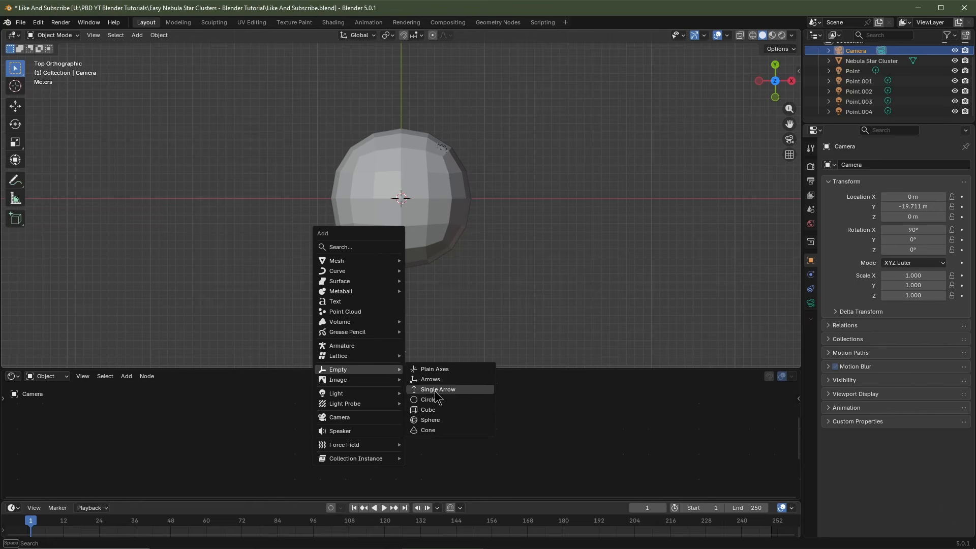
left_click(432, 420)
Step: Set the sphere empty's display size to 20 m
left_click(811, 304)
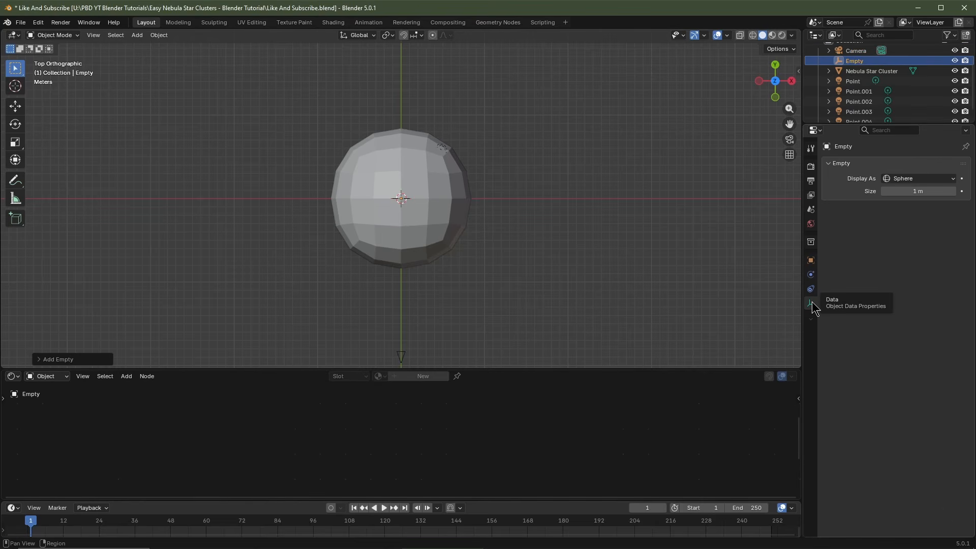
left_click(920, 191)
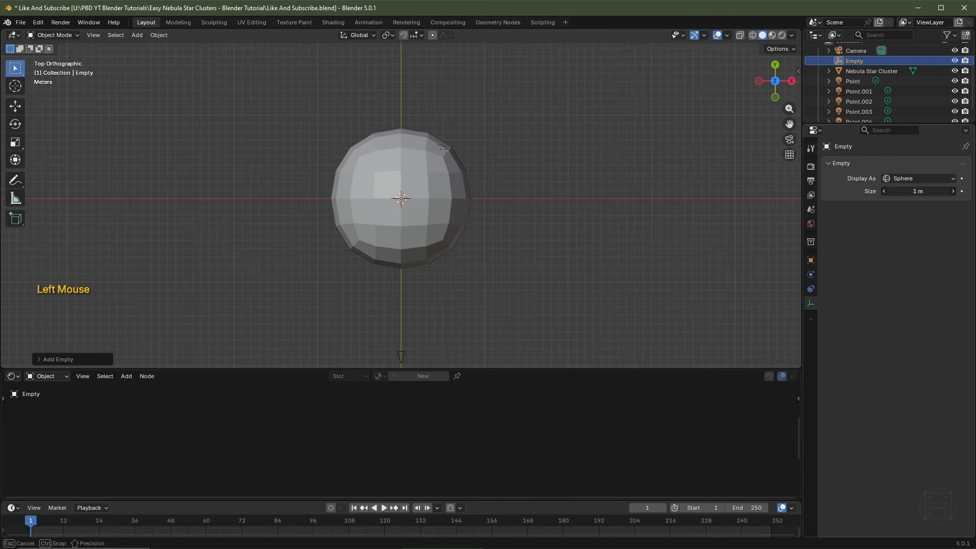
key("Return")
left_click(920, 191)
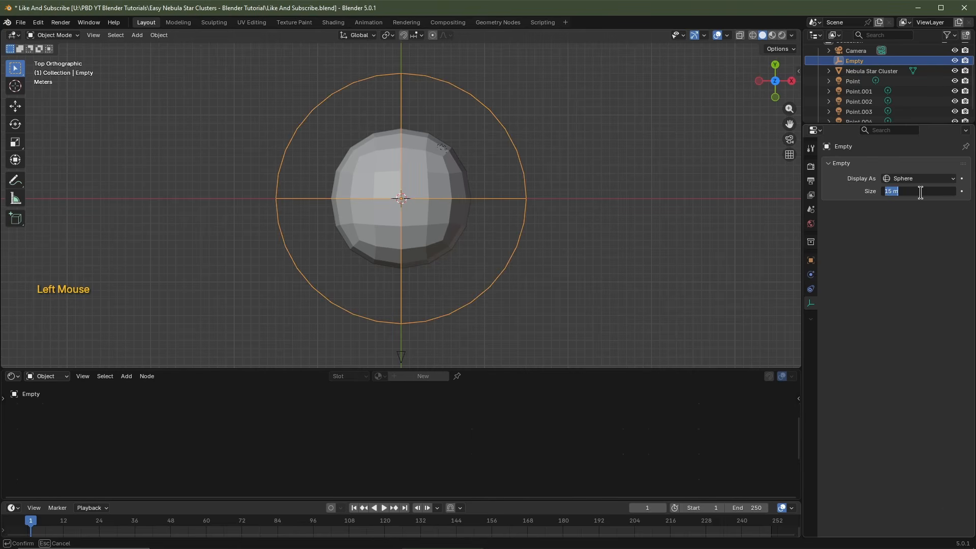
type("20")
key("Return")
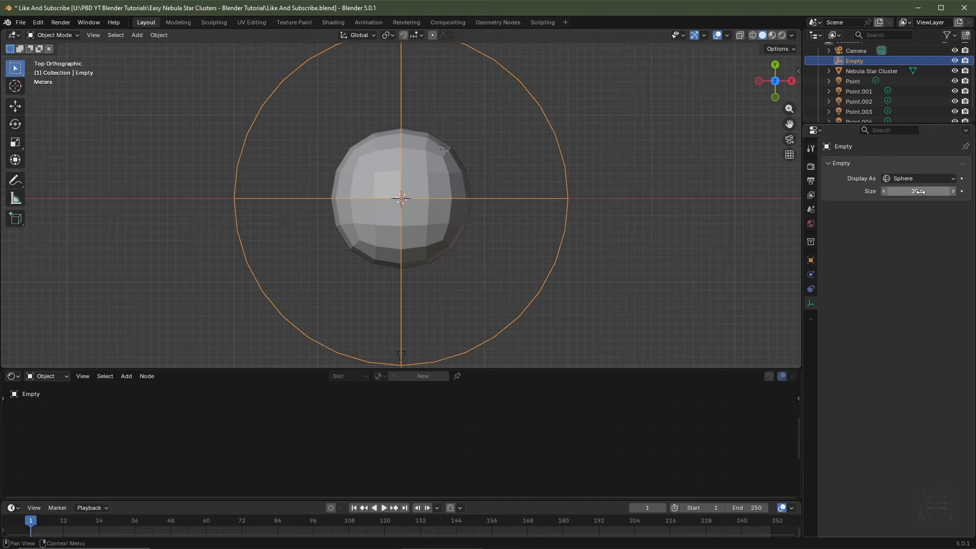
Step: Parent the camera to the sphere empty with Object (Keep Transform)
middle_click_drag(422, 280, 561, 280, "shift")
scroll(561, 279, "down", 1, "shift")
scroll(560, 280, "up", 2)
left_click(553, 276)
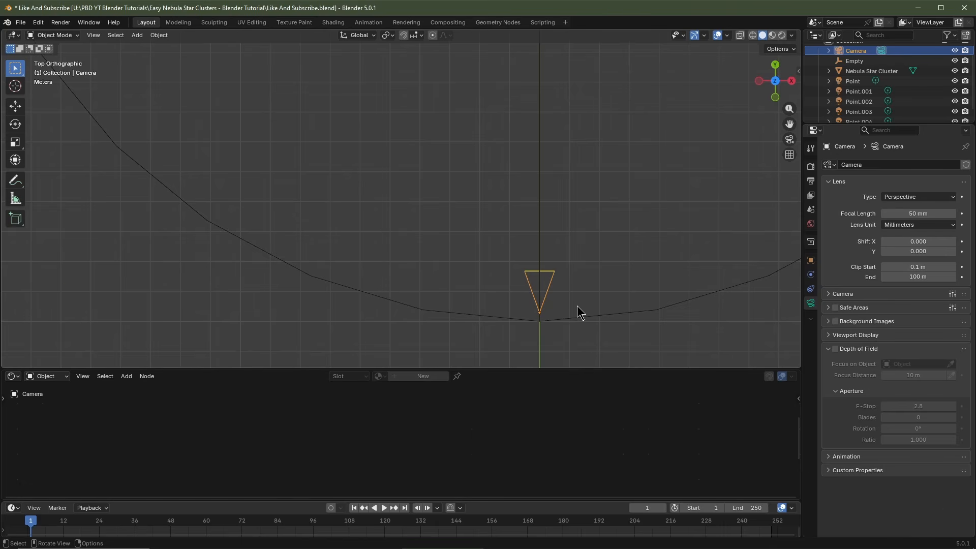
key("shift")
left_click(592, 314, "shift")
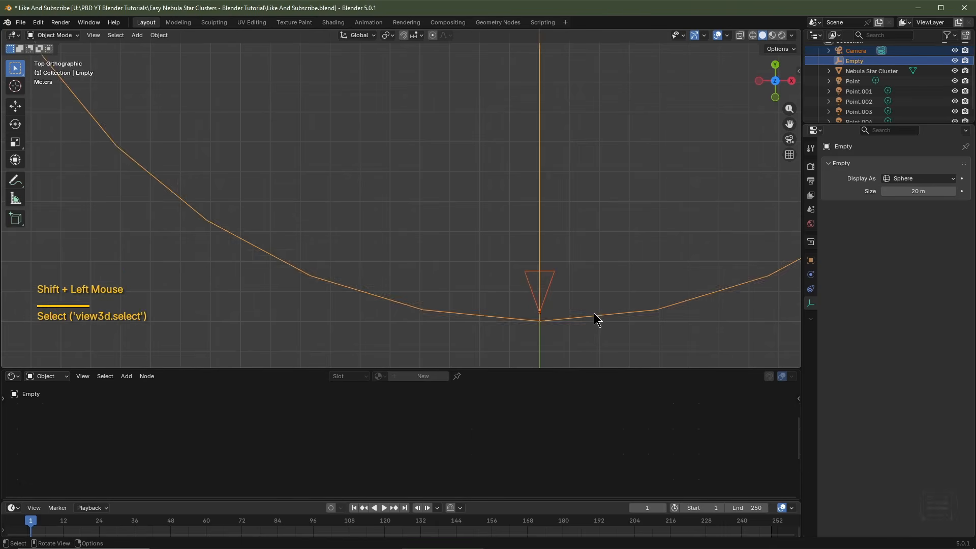
scroll(594, 313, "down", 2)
key("ctrl+p")
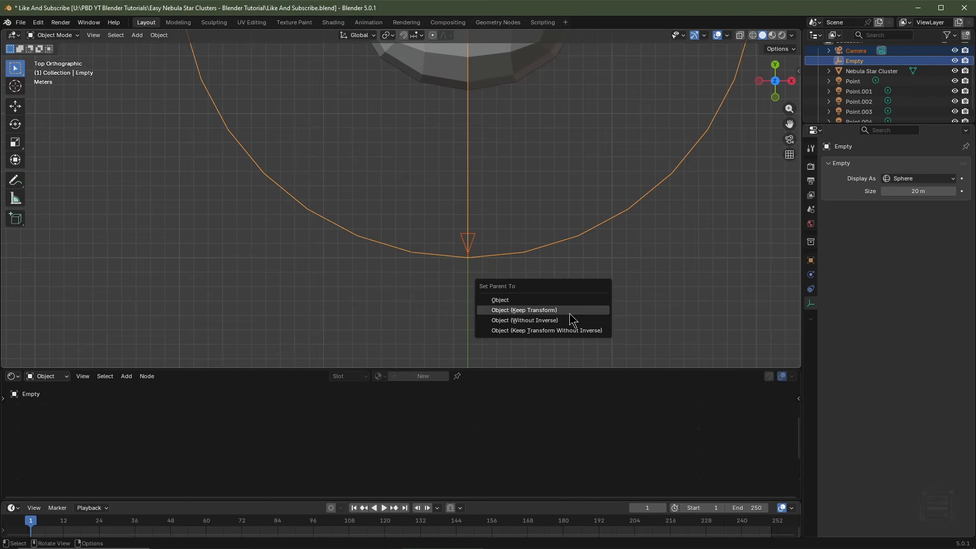
left_click(569, 313)
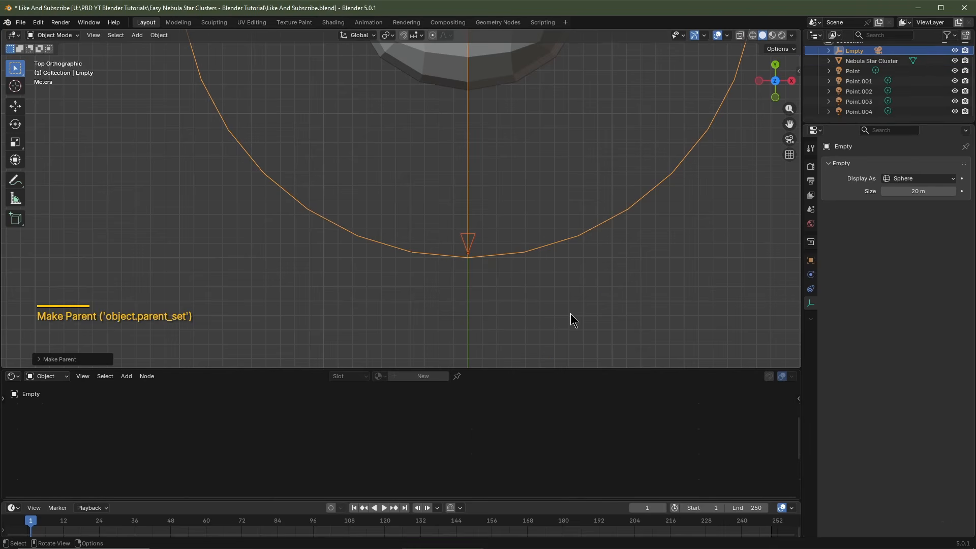
Step: Try moving the sphere empty on its own to check that the camera follows, and cancel the move
left_click(551, 243)
key("g")
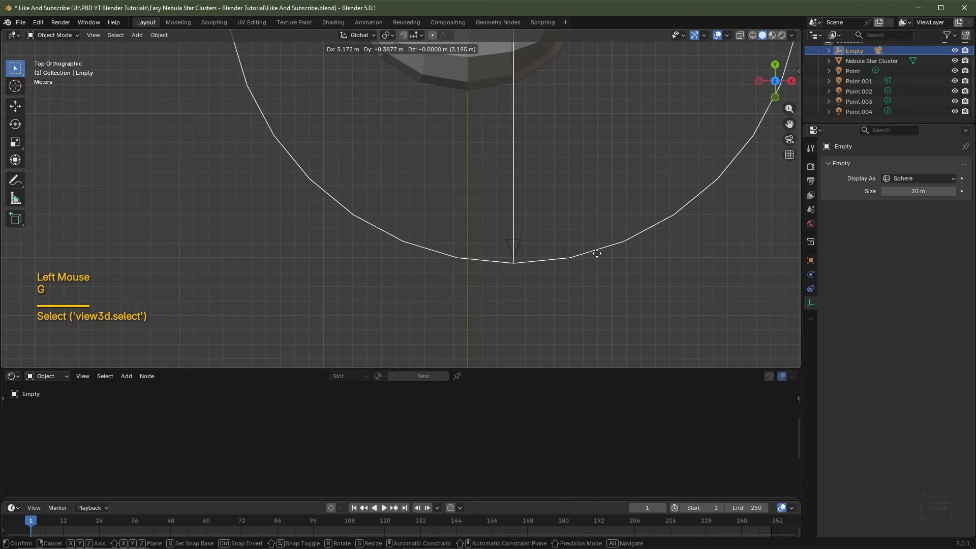
right_click(545, 266)
double_click(478, 258)
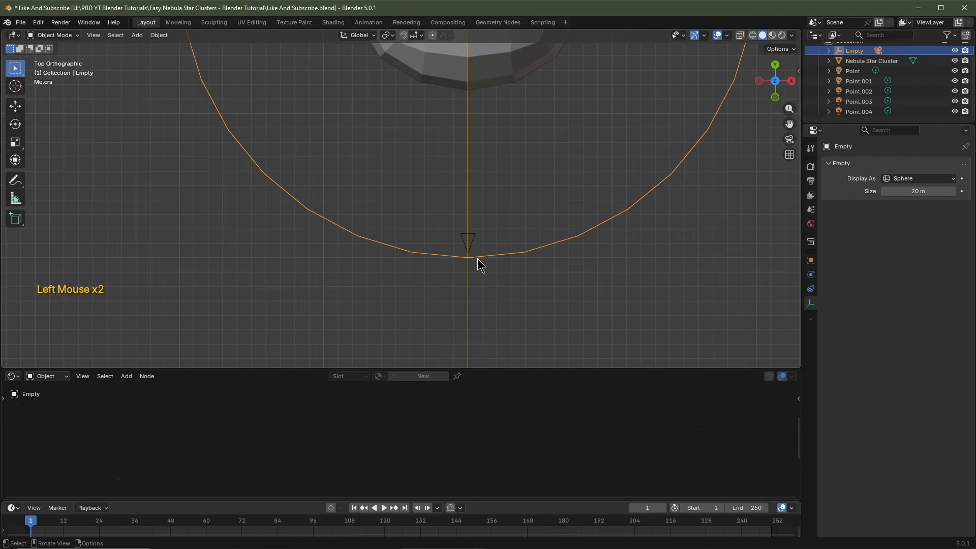
Step: Set the animation's end frame to 240 and the output frame rate to 30 fps
left_click(737, 507)
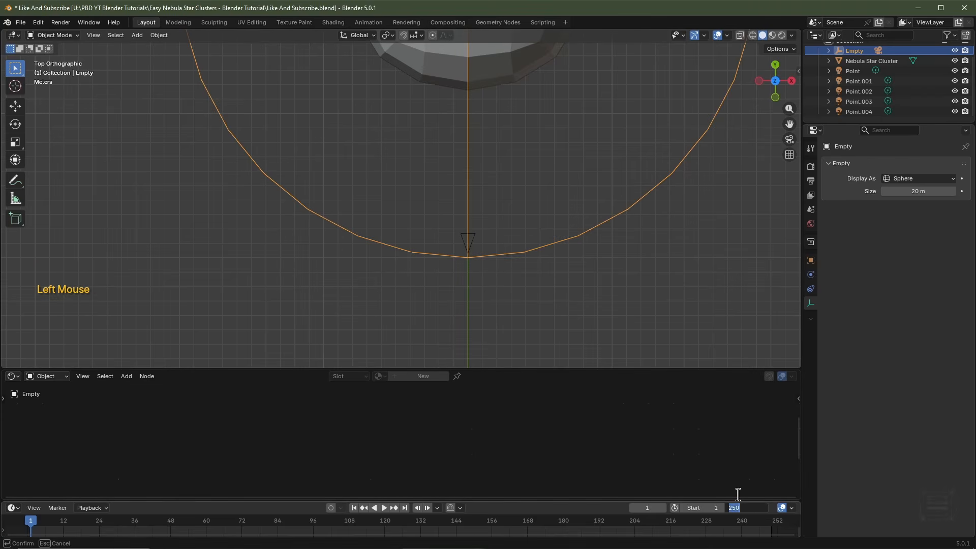
type("240")
key("Return")
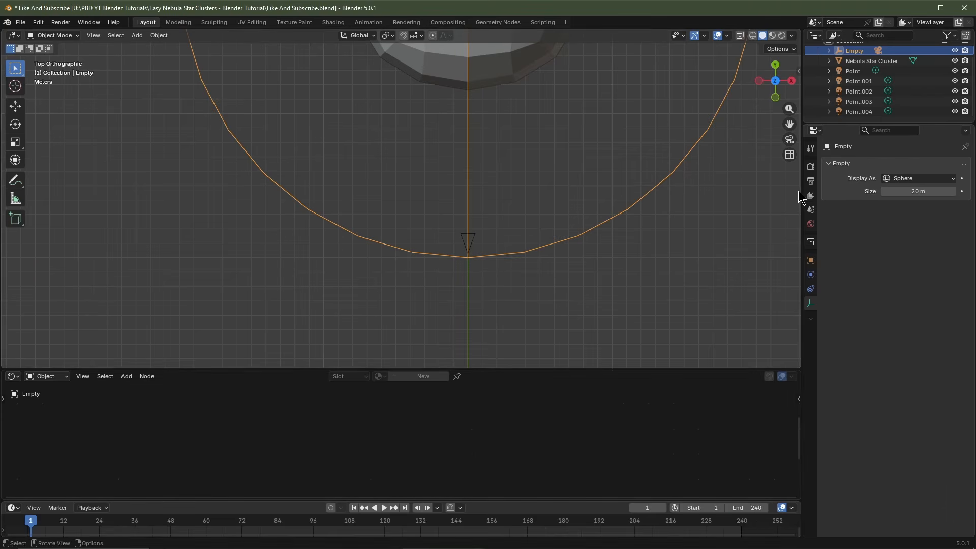
left_click(811, 182)
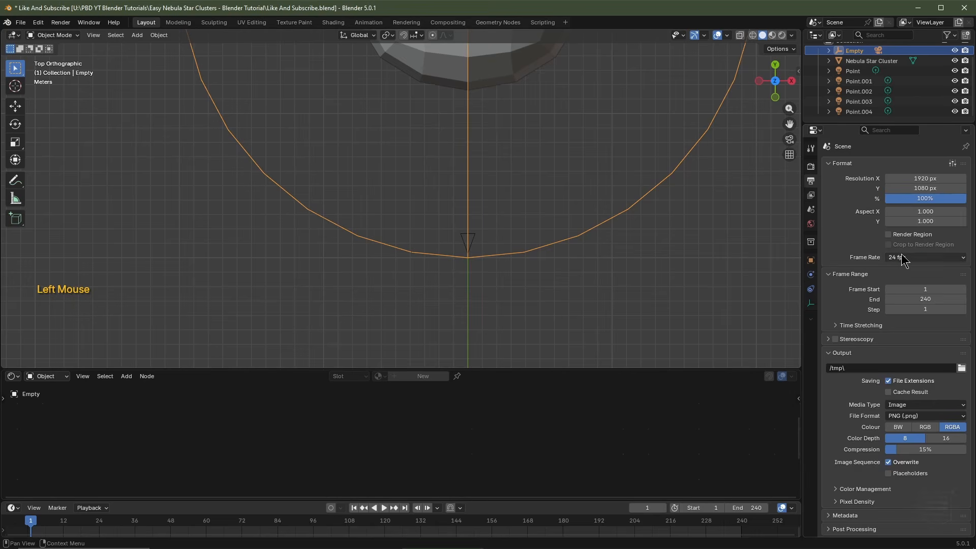
left_click(903, 258)
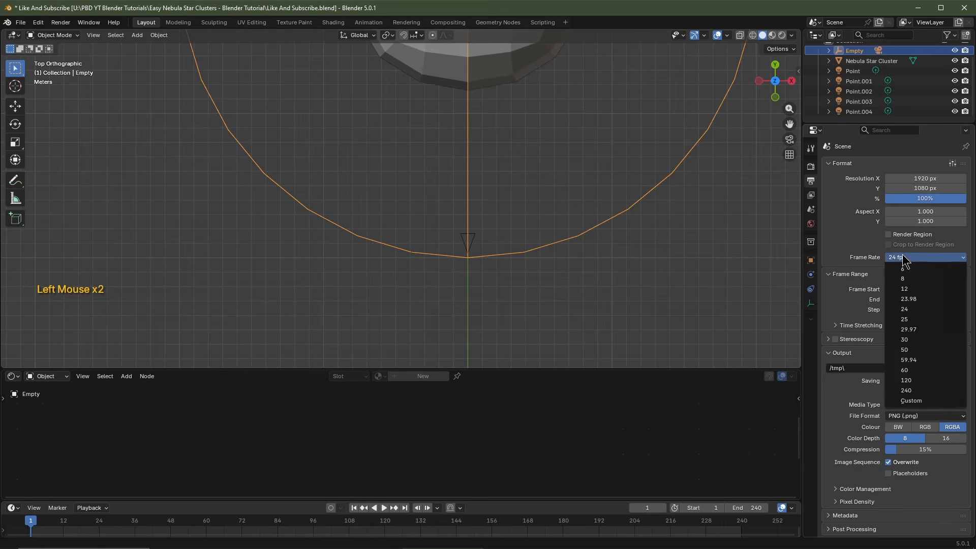
left_click(909, 339)
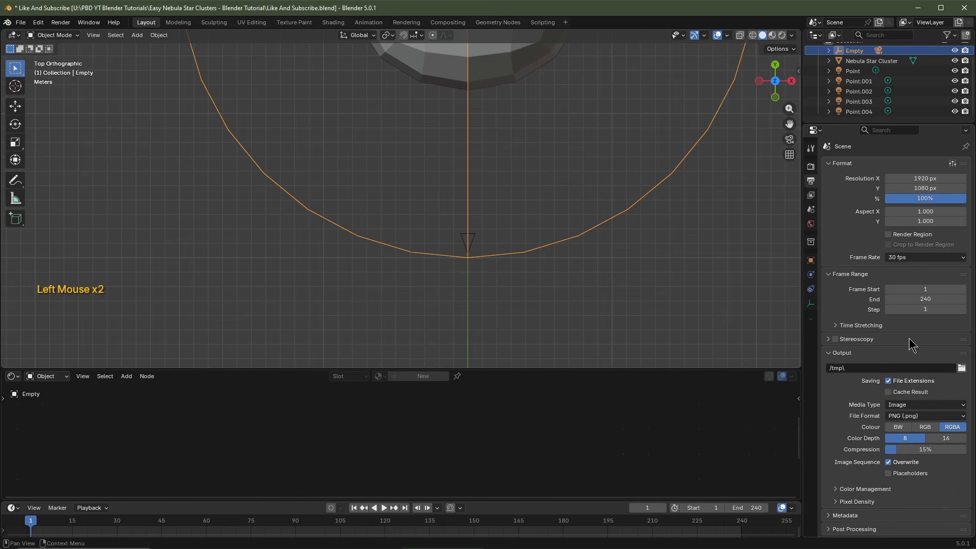
Step: Keyframe the empty's Z rotation at 0° on frame 1 and at 90° on frame 240
left_click(811, 261)
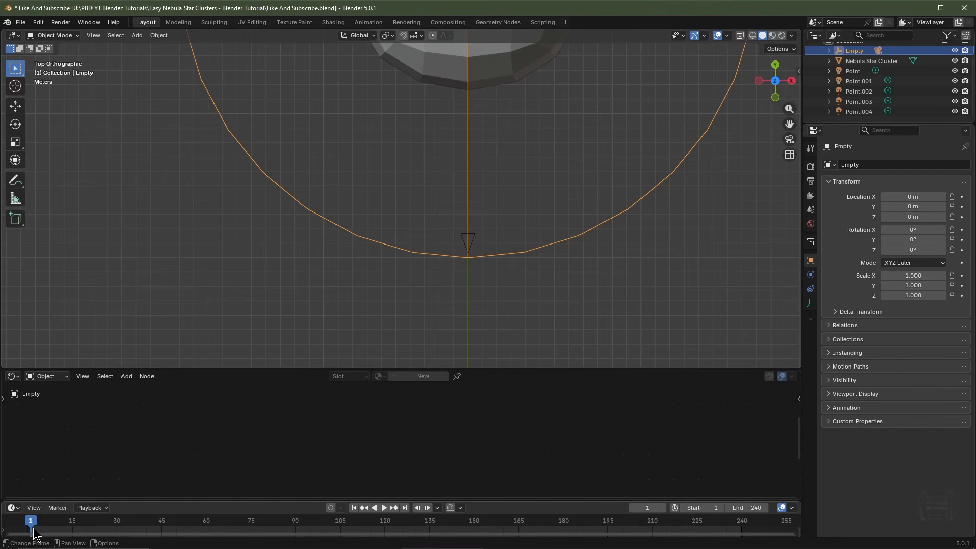
left_click(962, 250)
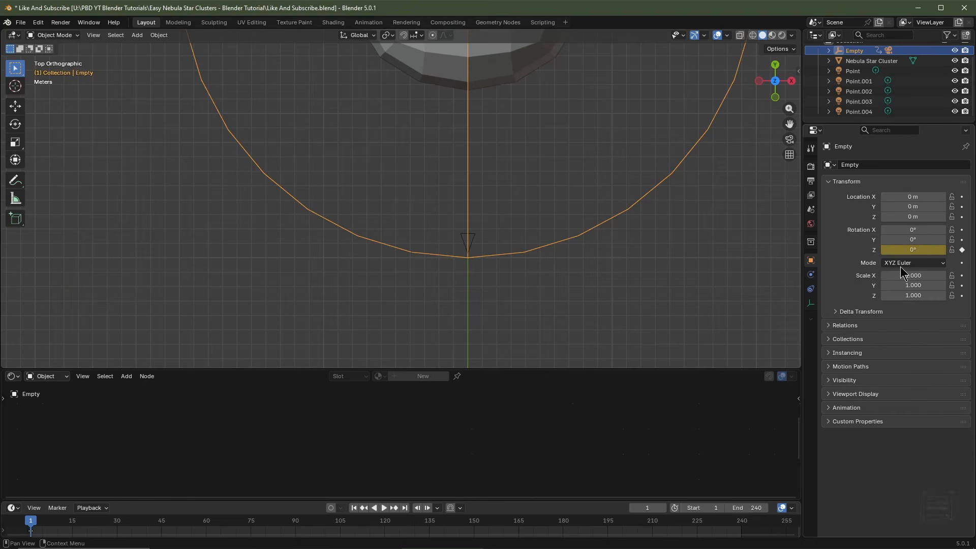
left_click(405, 508)
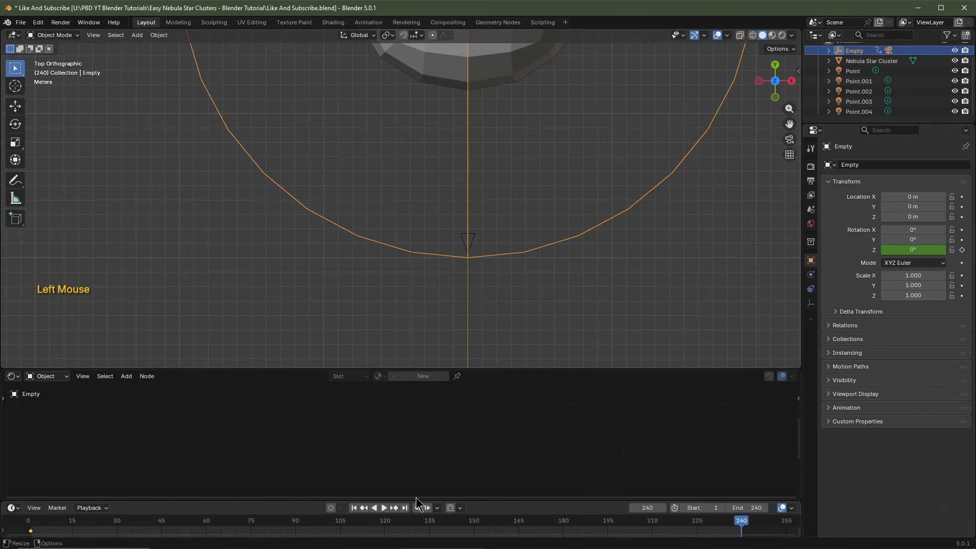
left_click(906, 249)
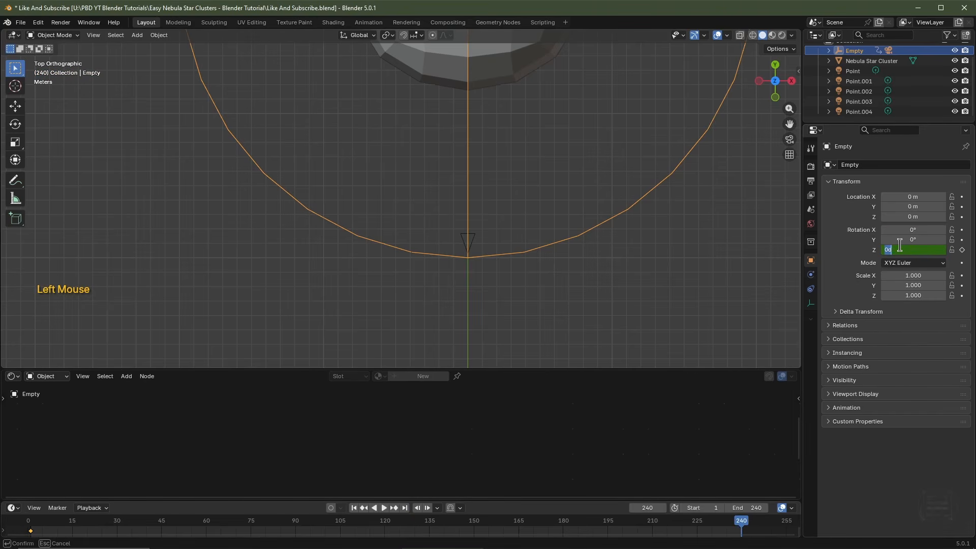
key("Return")
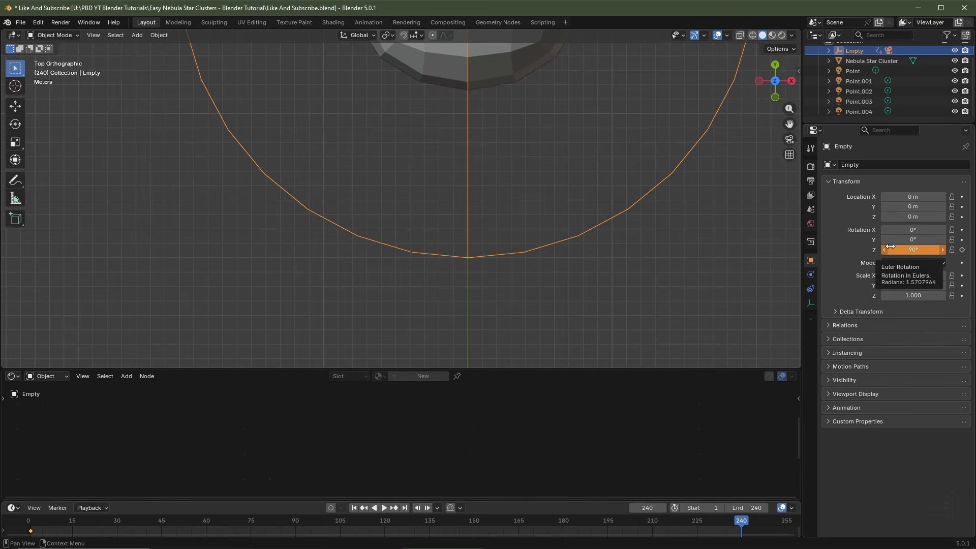
left_click(962, 250)
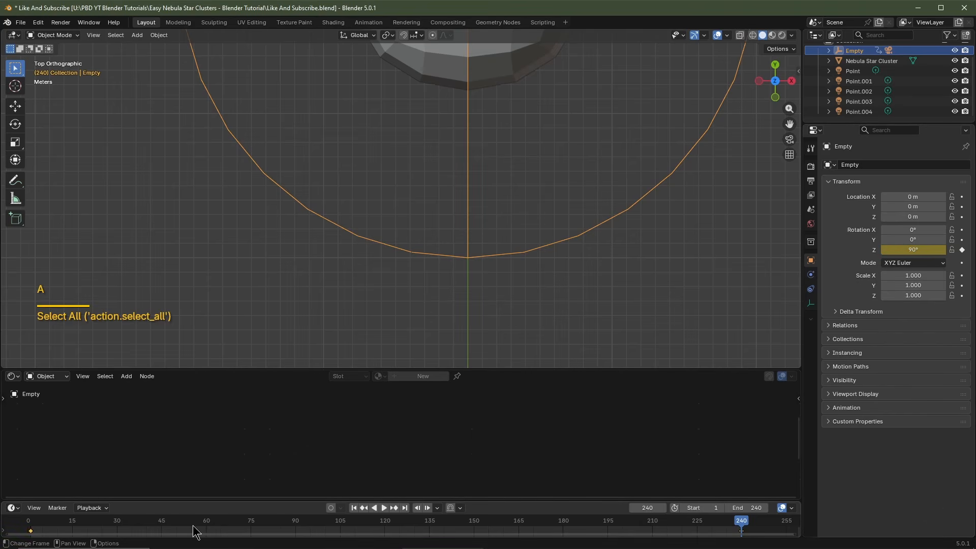
Step: Set the empty's rotation keyframes to Linear interpolation and play the animation through the camera view to check the orbit
key("t")
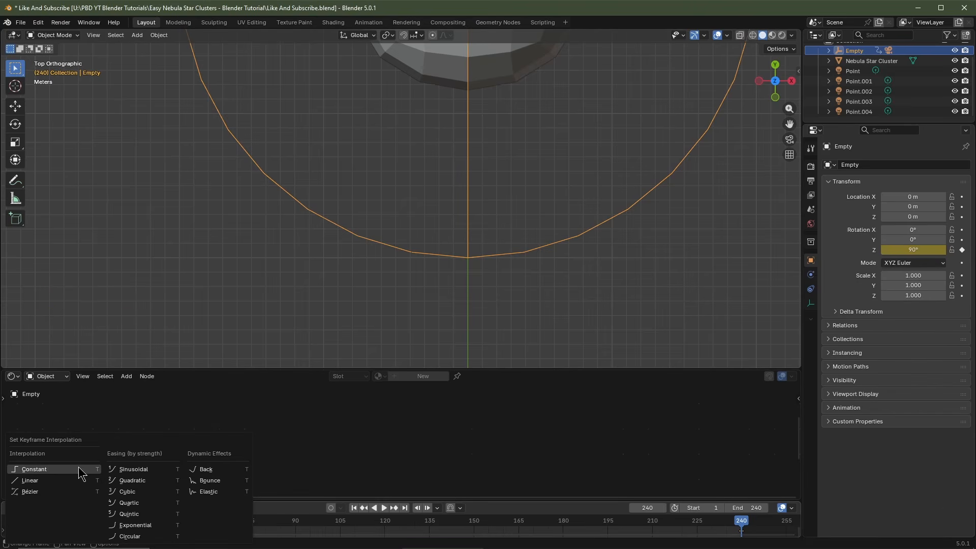
left_click(69, 479)
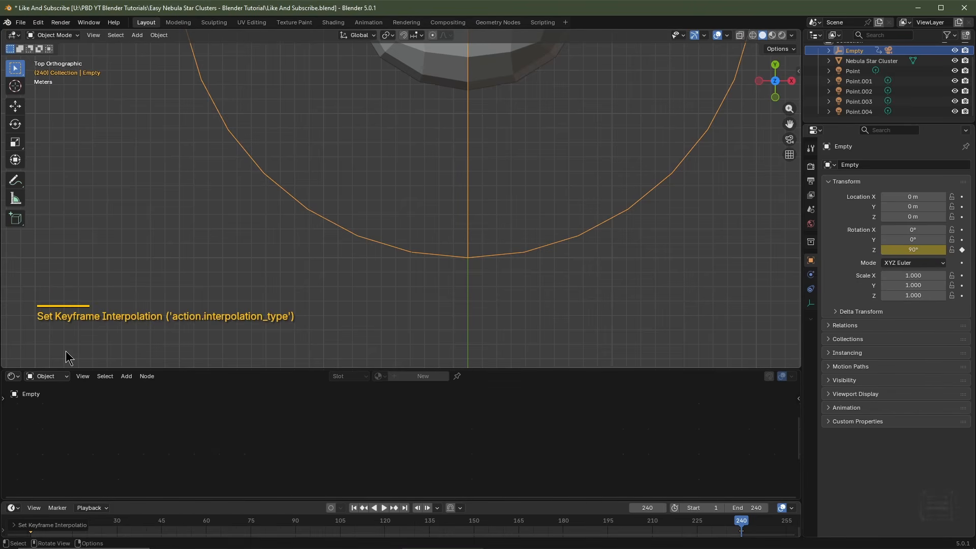
key("KP_0")
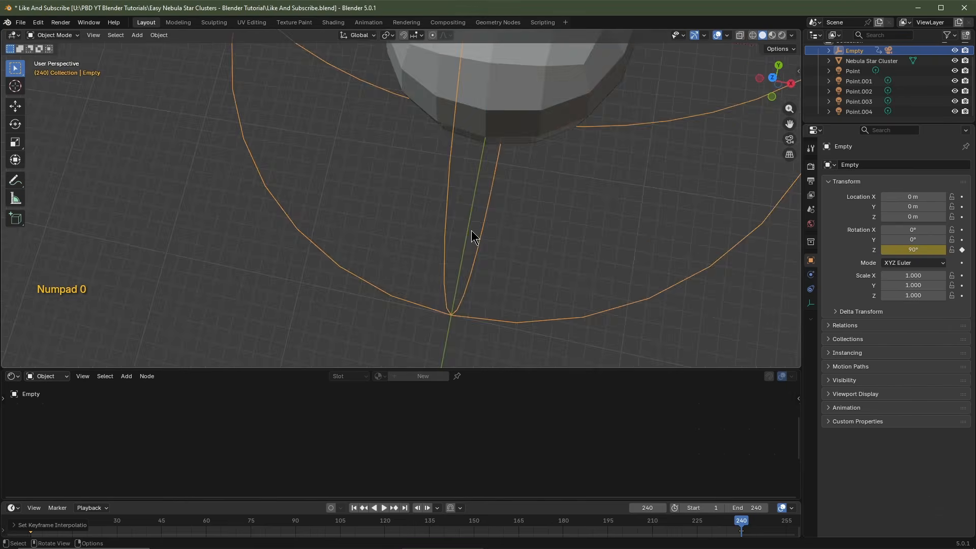
key("space")
key("space")
left_click(459, 242)
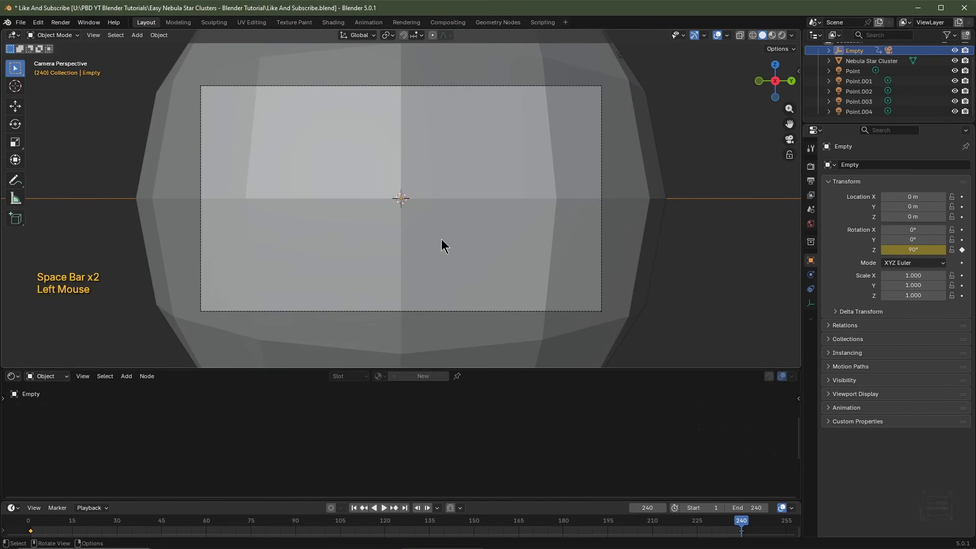
key("space")
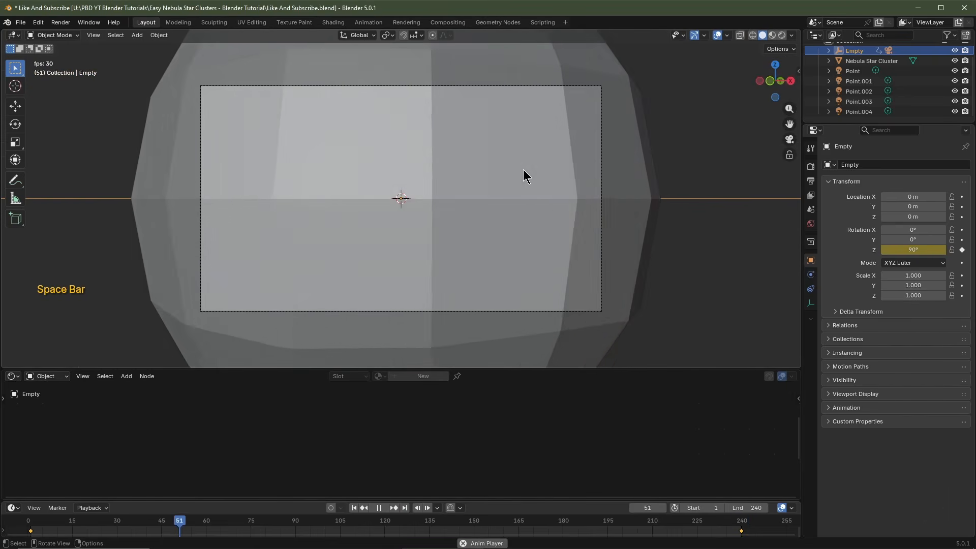
key("space")
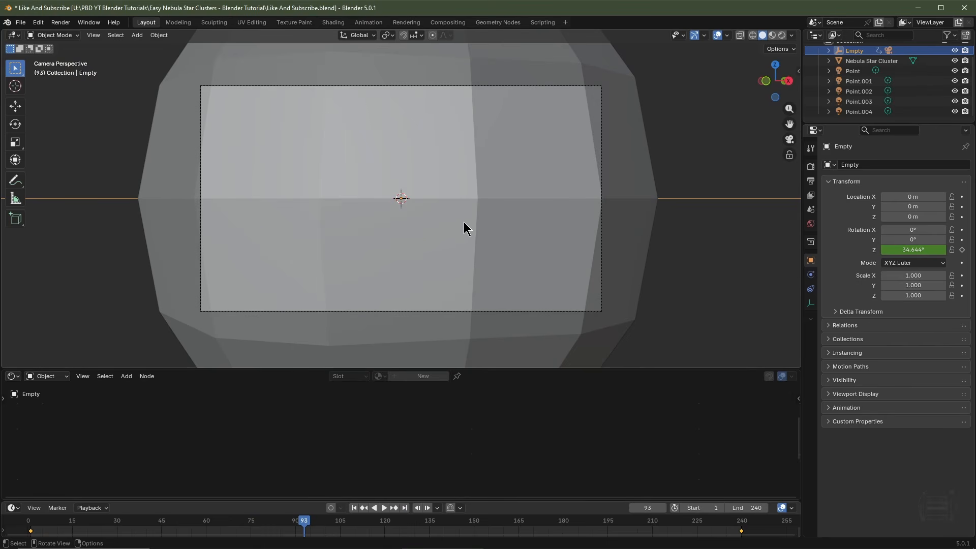
Step: On frame 240, set the empty's Z rotation to 45° and replace its single keyframe
left_click(405, 508)
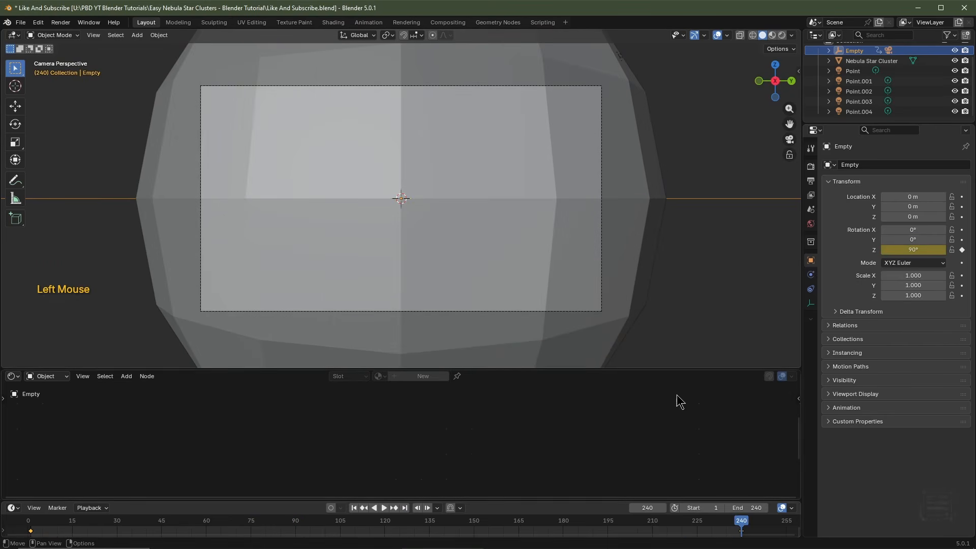
double_click(907, 249)
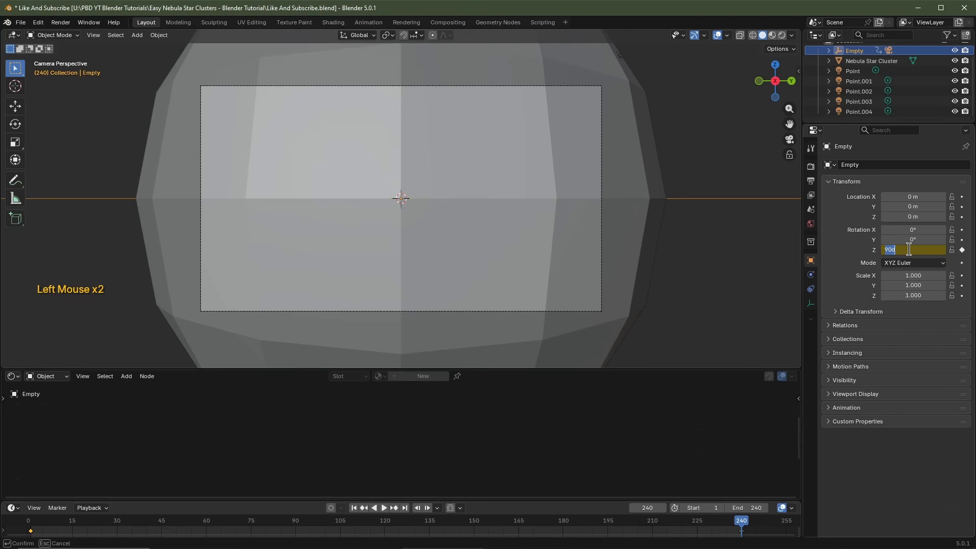
type("45")
key("Return")
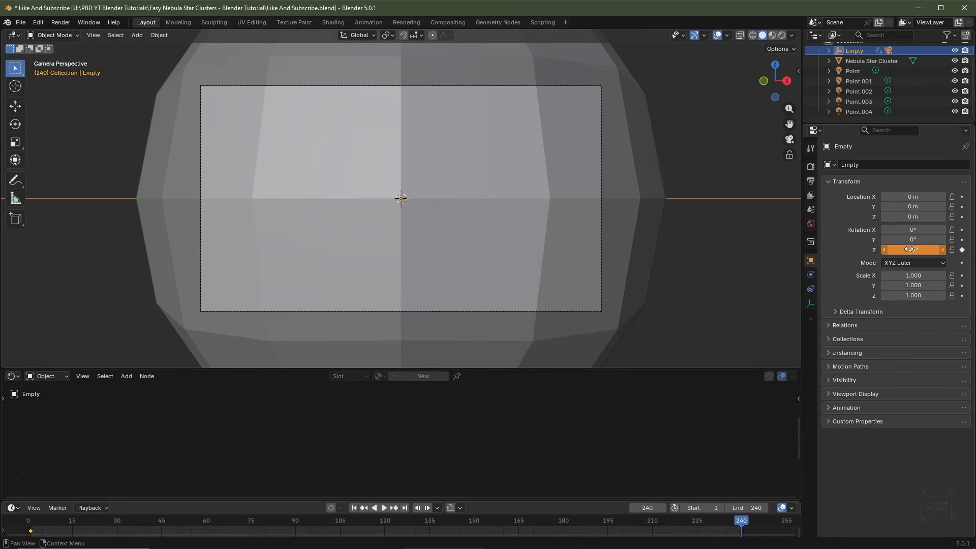
right_click(915, 250)
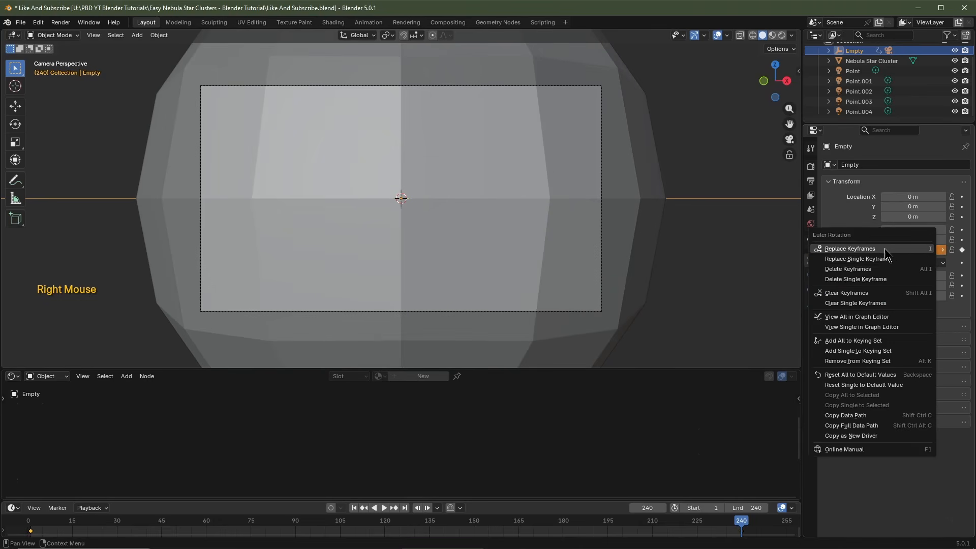
left_click(881, 259)
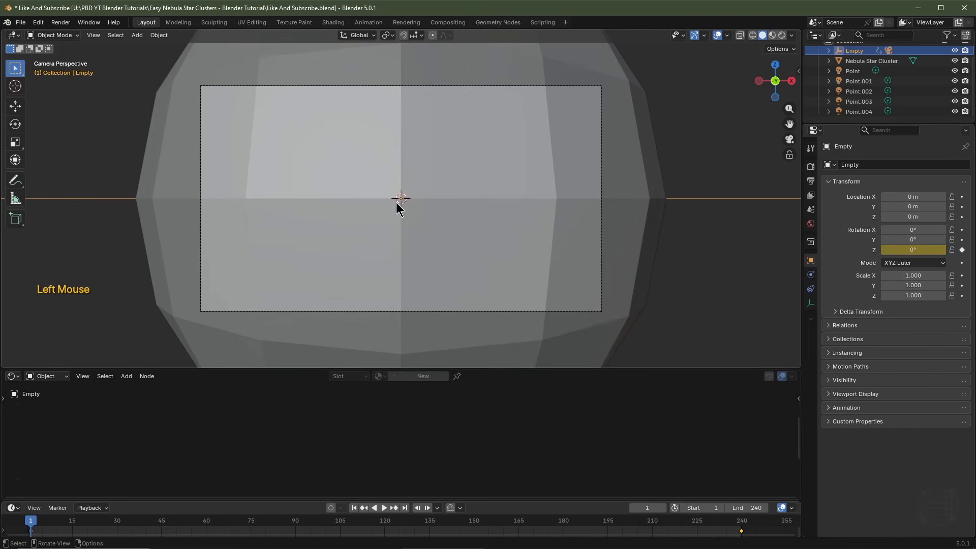
Step: With the rendered preview on, set the Color Management view transform to ACES 2.0 and the gamma to 2.000
left_click(781, 36)
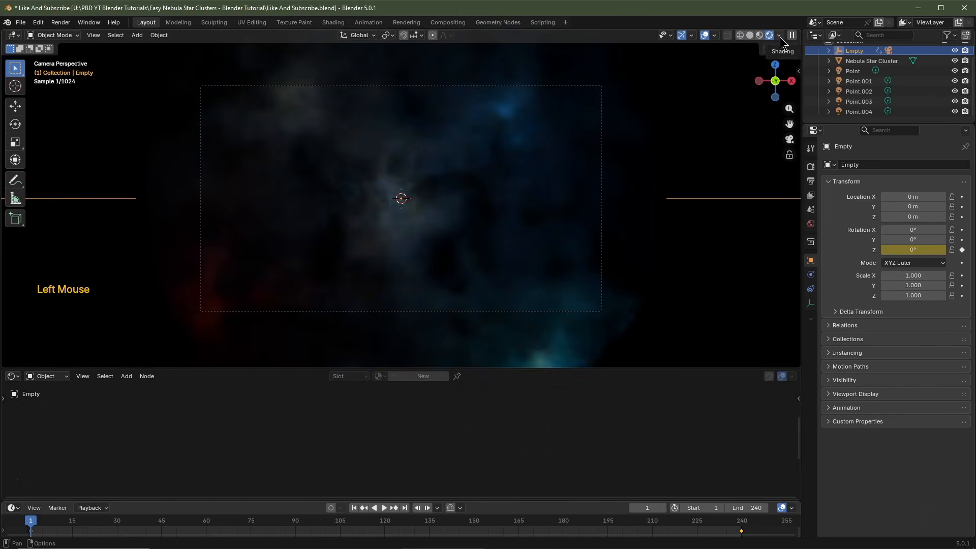
left_click(811, 166)
scroll(864, 293, "down", 4)
scroll(874, 310, "down", 4)
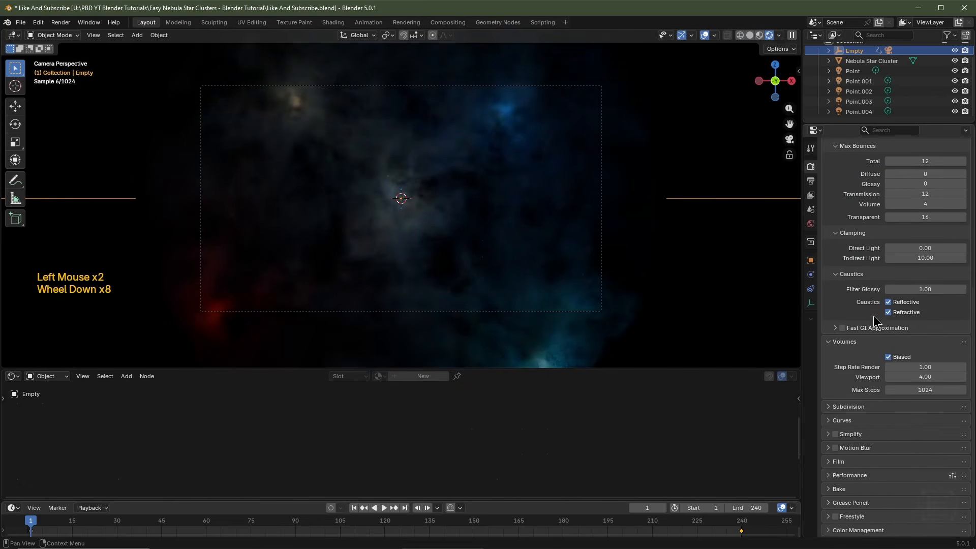
left_click(854, 531)
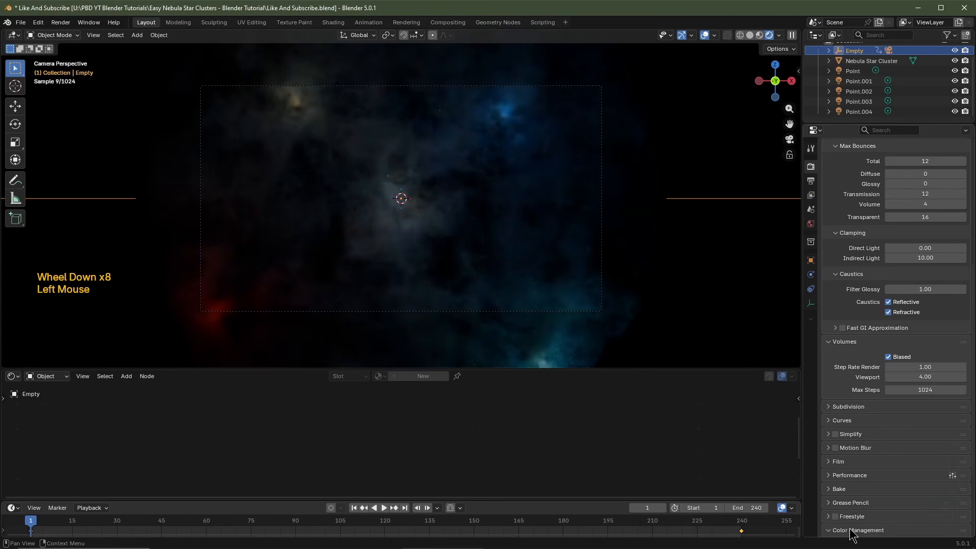
scroll(856, 533, "down", 2)
scroll(857, 534, "down", 3)
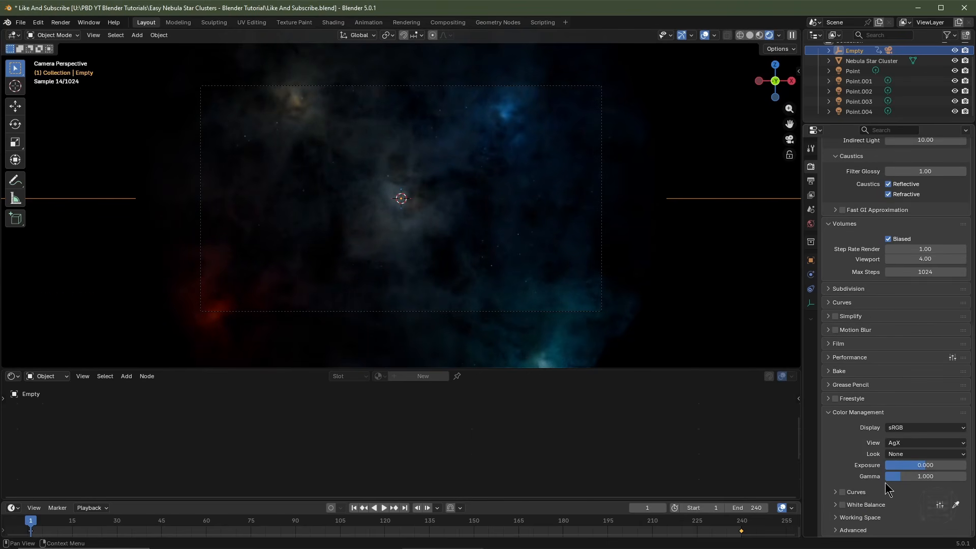
left_click(893, 444)
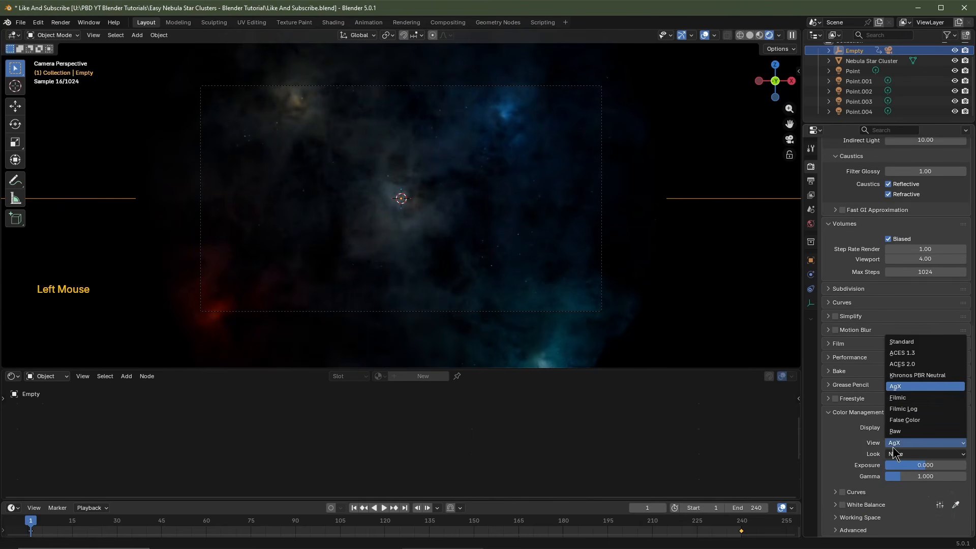
left_click(914, 363)
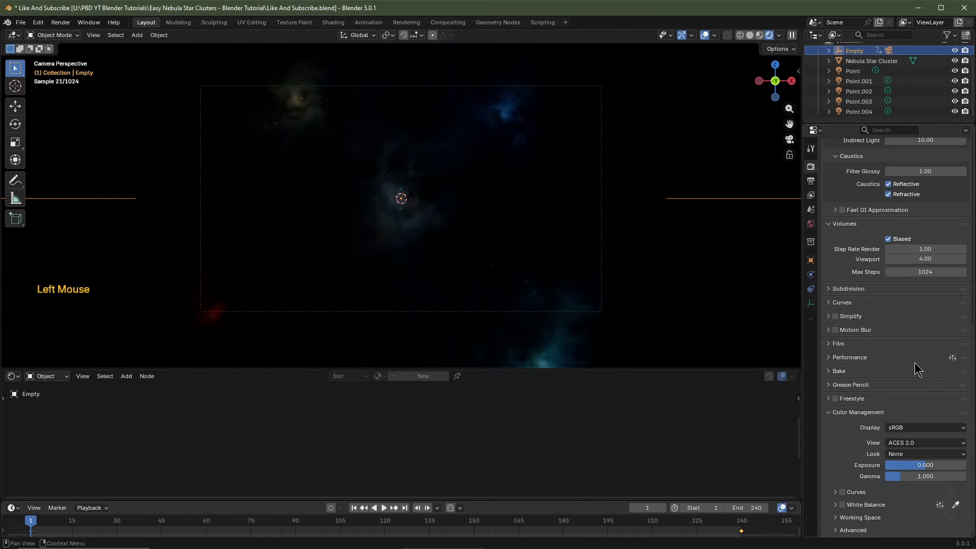
left_click(912, 476)
key("Return")
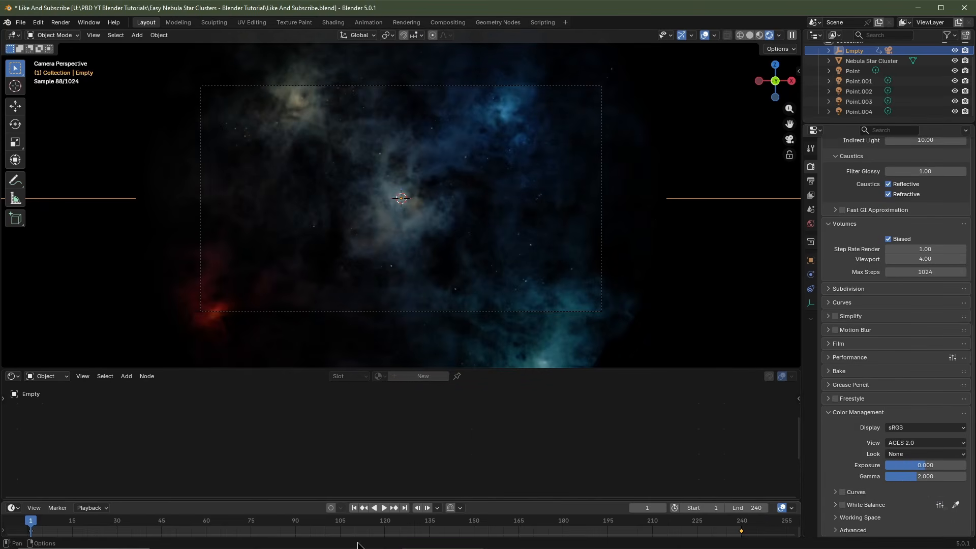
Step: Go to frame 233, duplicate the central point light, and place the copy above and to the left of the nebula's centre
left_click_drag(291, 523, 721, 523)
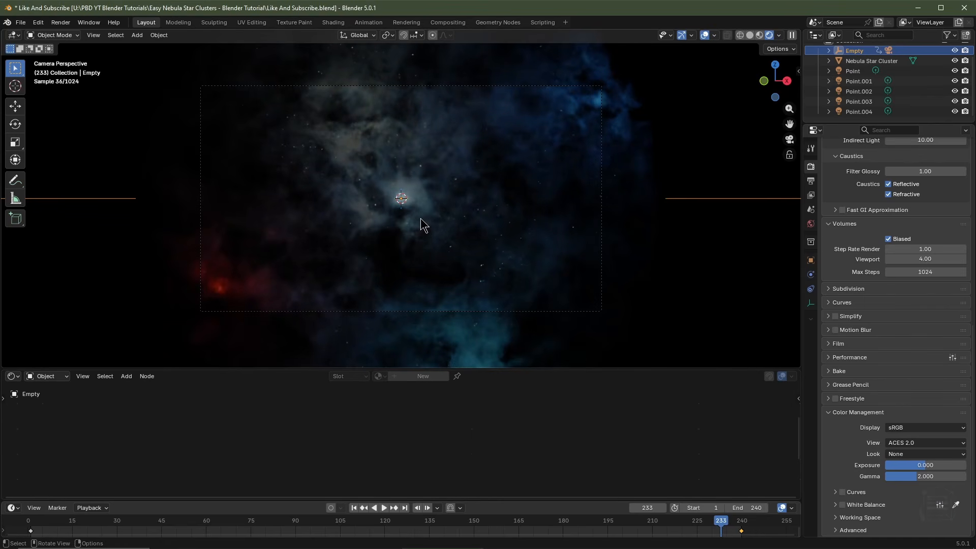
left_click(858, 70)
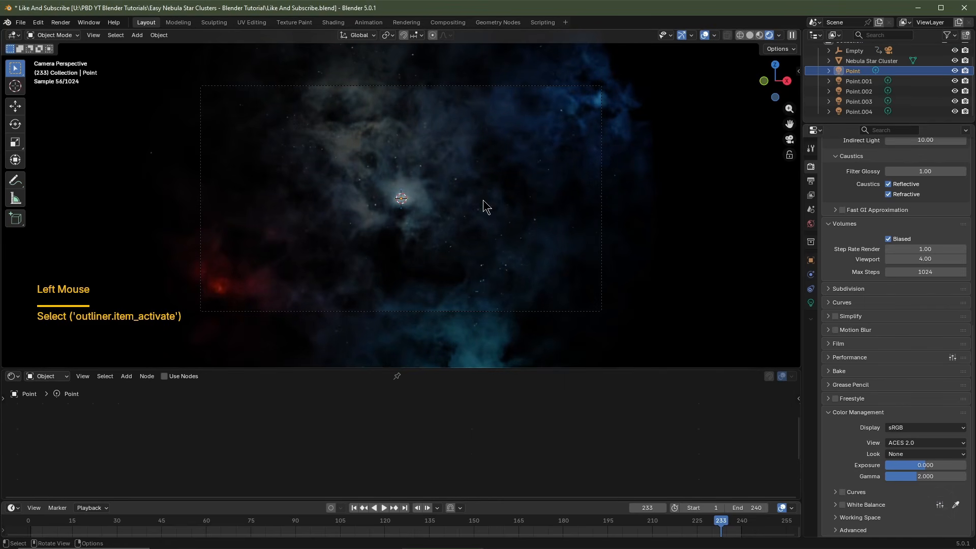
key("shift+d")
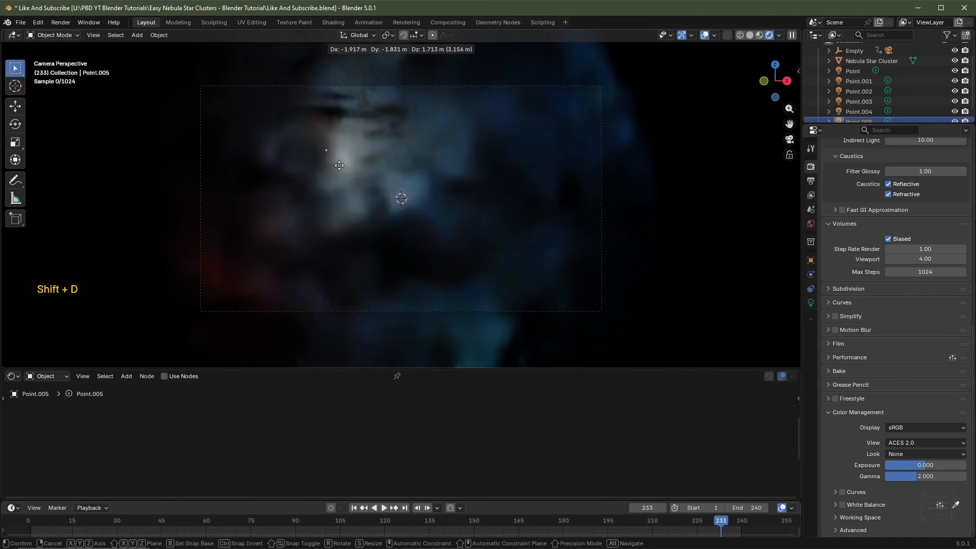
left_click(307, 164)
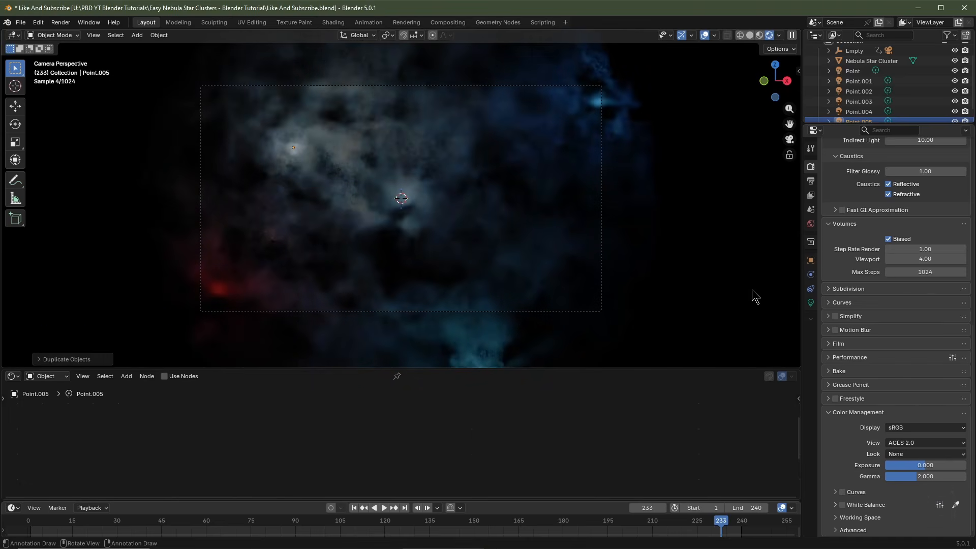
Step: Change the duplicated point light's colour to a more saturated orange, #FFB56E
left_click(811, 303)
left_click(894, 235)
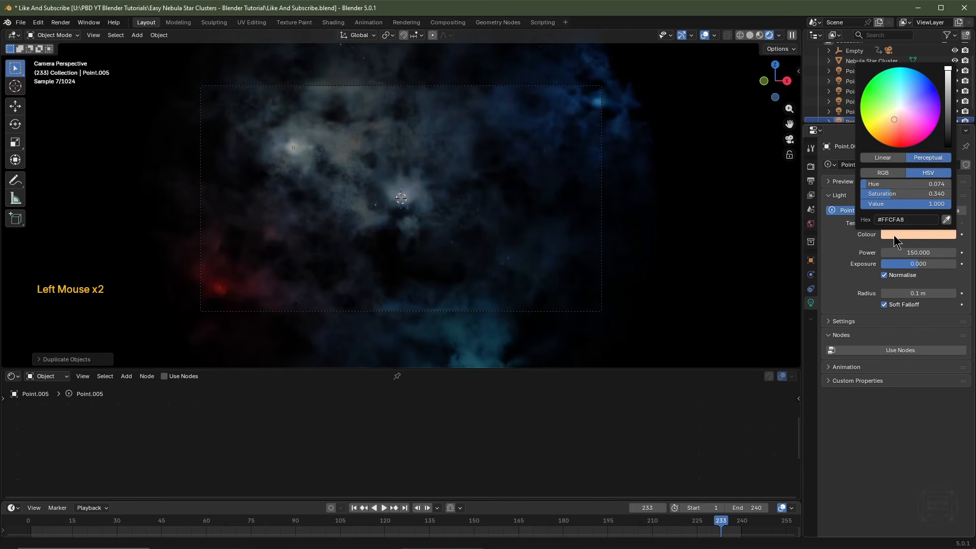
left_click(891, 127)
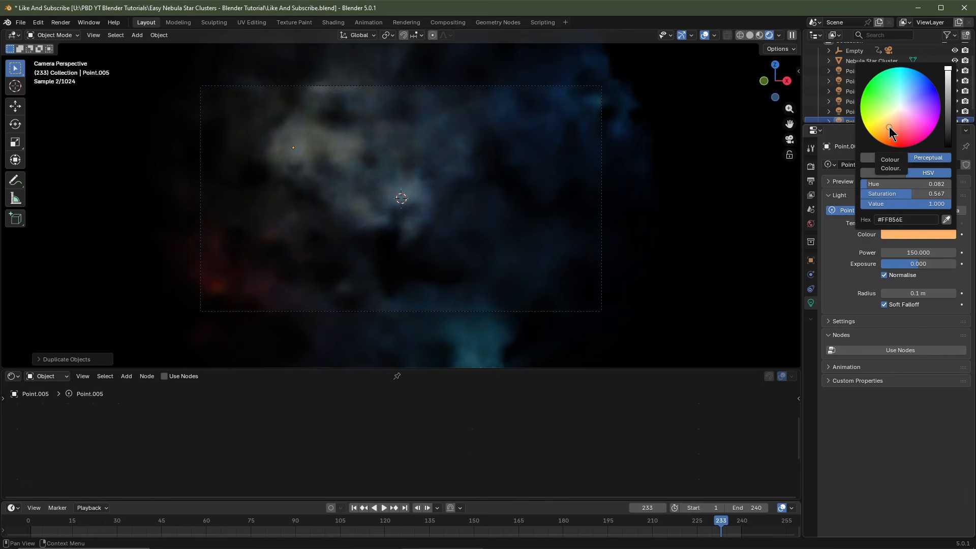
Step: Move the orange light to the lower front part of the nebula sphere, using wireframe top and front views
left_click(741, 34)
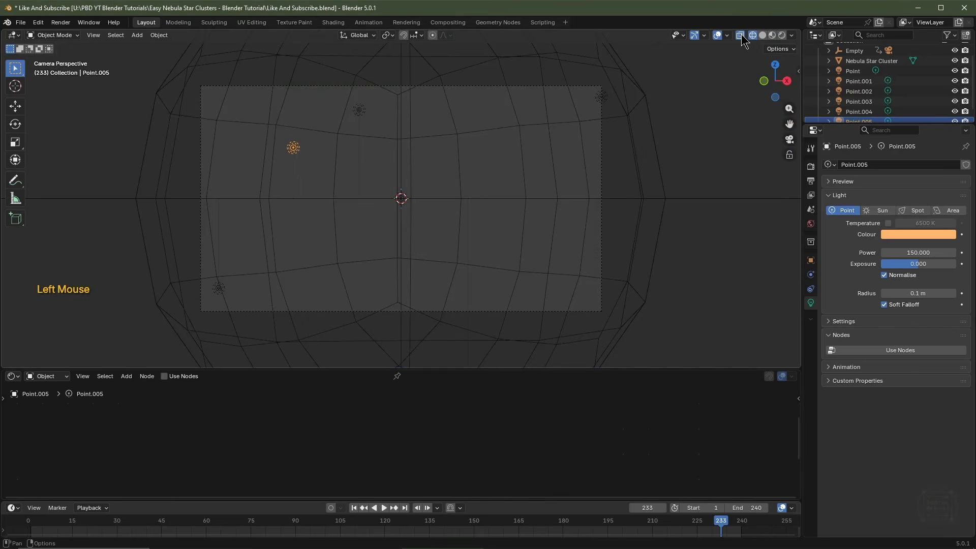
key("KP_7")
scroll(425, 200, "down", 3)
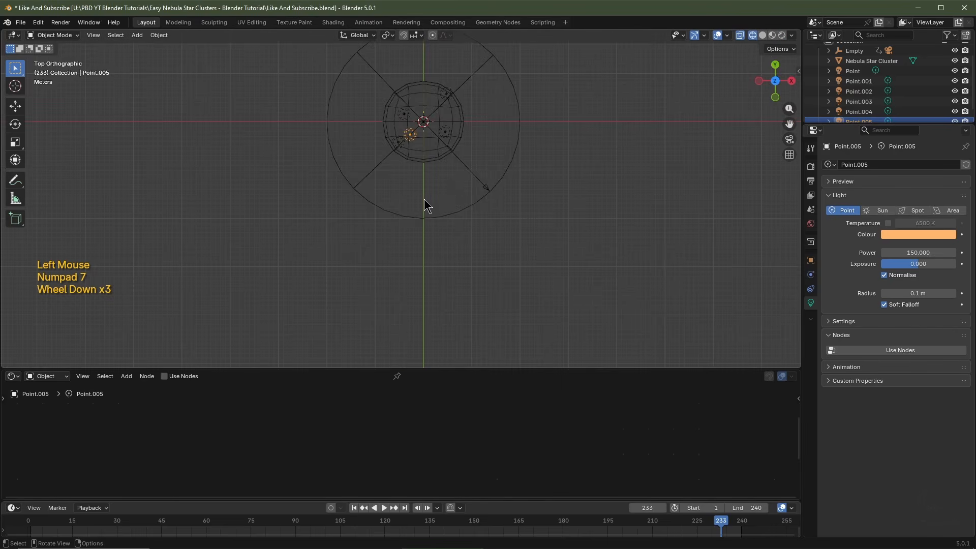
middle_click_drag(453, 171, 452, 255, "shift")
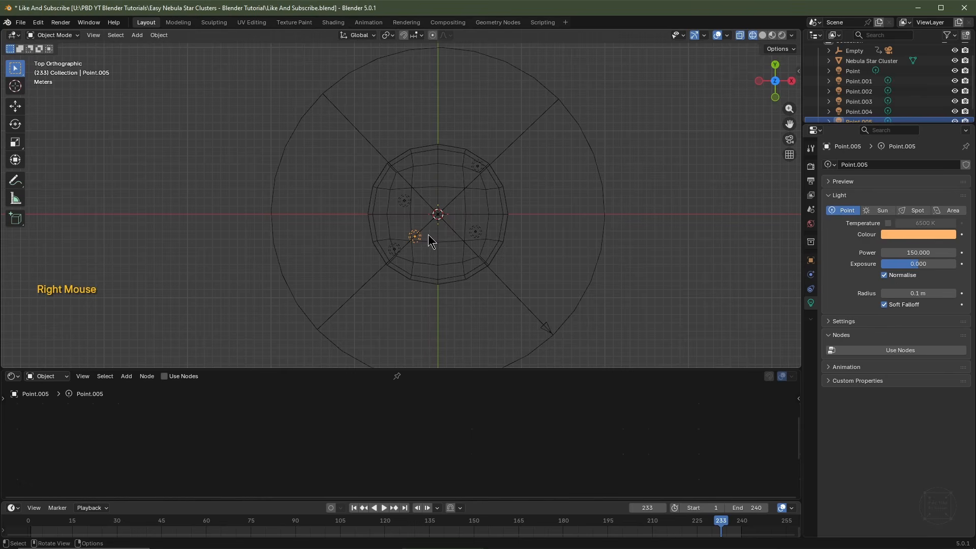
key("g")
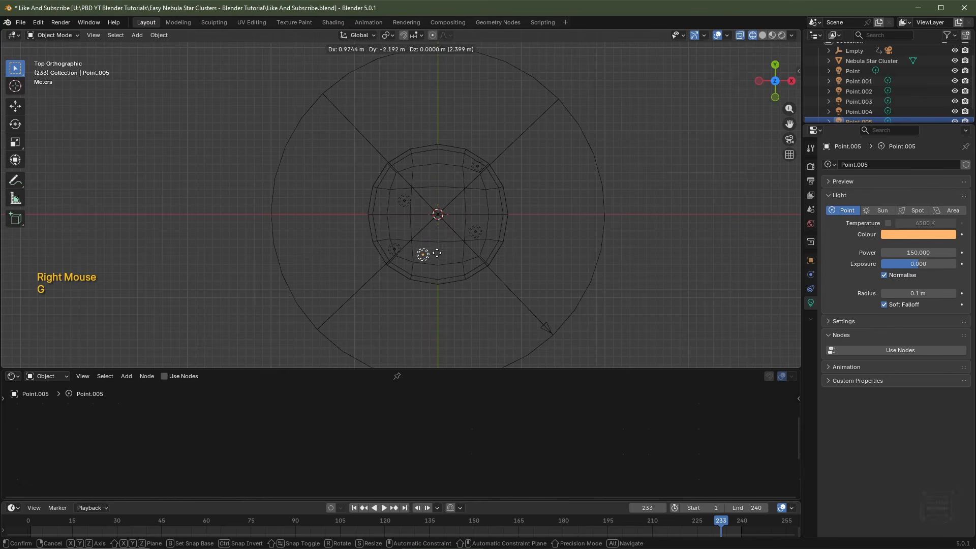
left_click(450, 254)
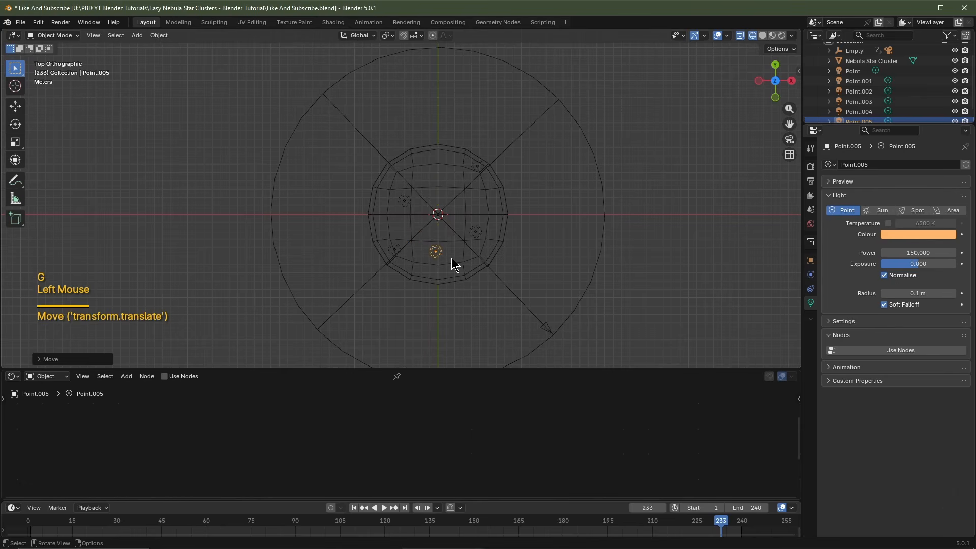
key("KP_1")
key("g")
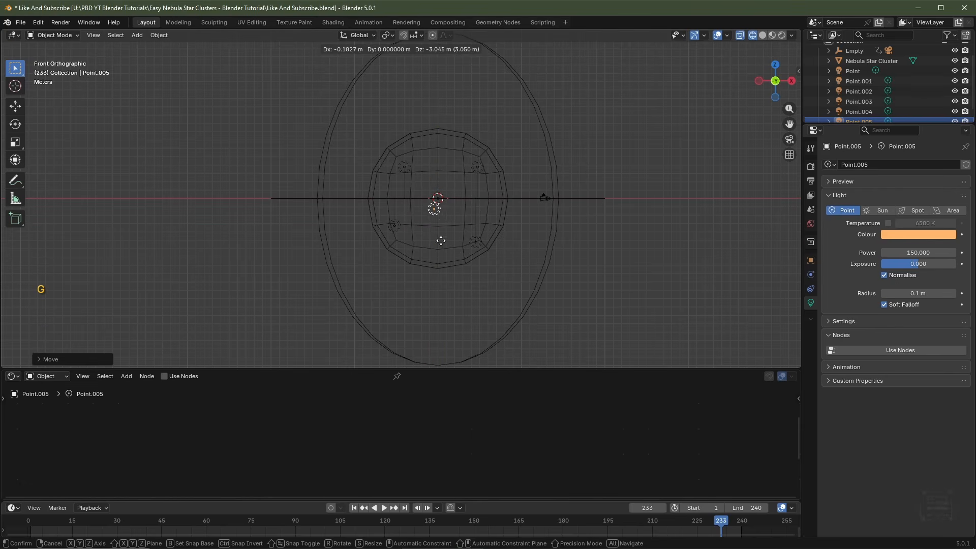
left_click(437, 266)
Step: In the rendered camera view, move the orange light up inside the camera frame, just right of the red glow
key("KP_0")
key("KP_0")
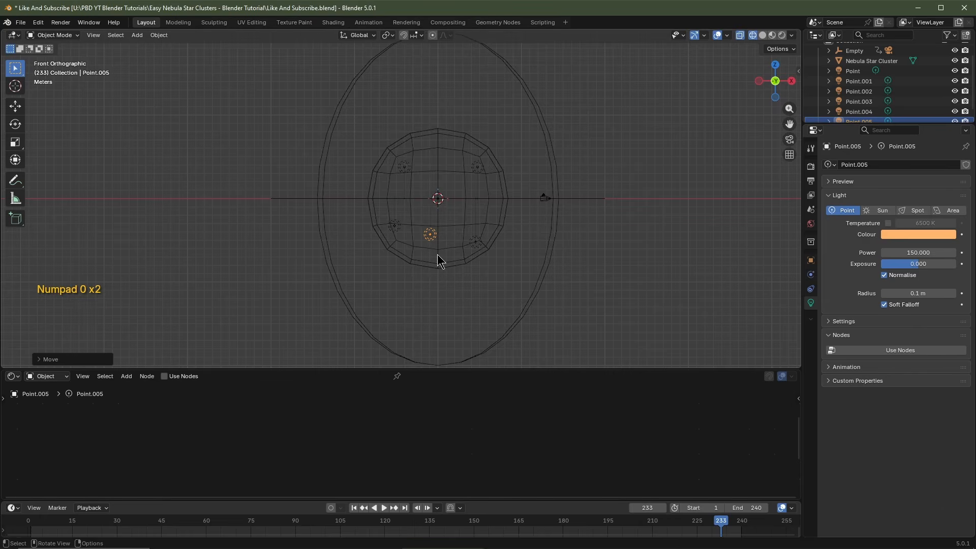
key("KP_0")
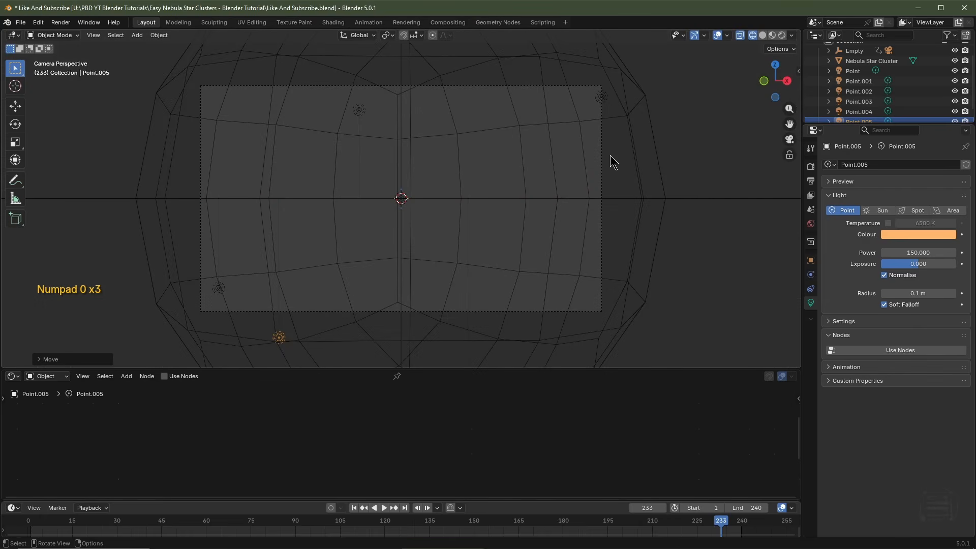
left_click(781, 35)
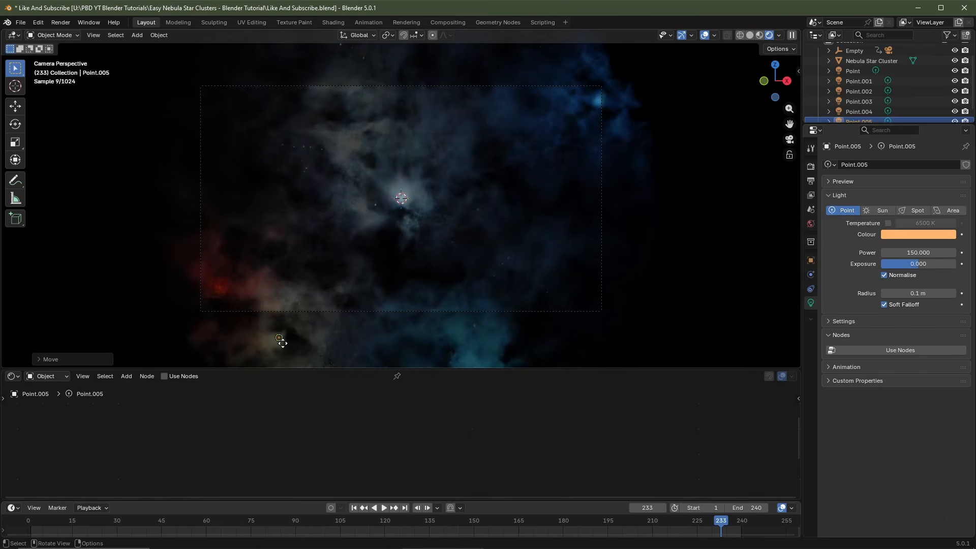
key("g")
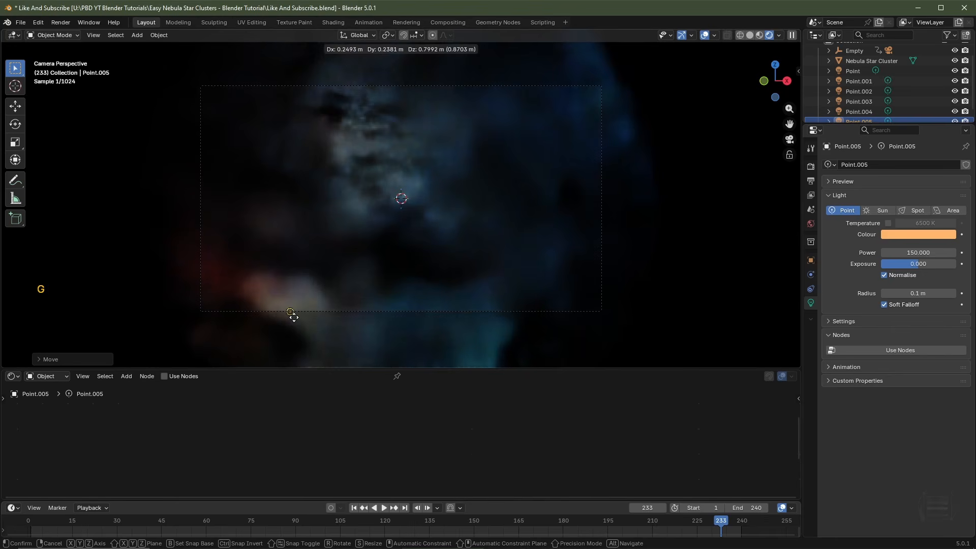
left_click(307, 269)
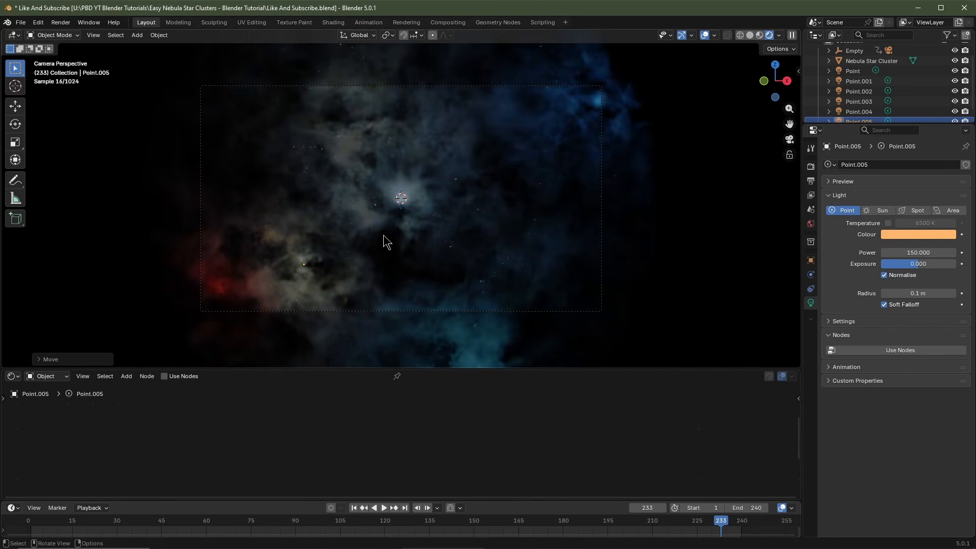
Step: Show the viewport in material preview with scene lights and scene world enabled, select the nebula object, and save the file
left_click(761, 35)
left_click(792, 36)
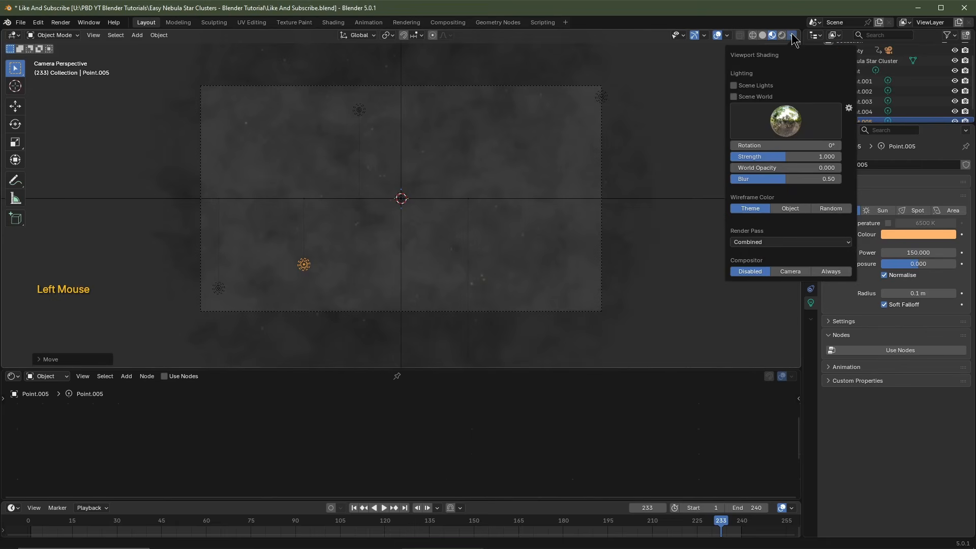
left_click(734, 86)
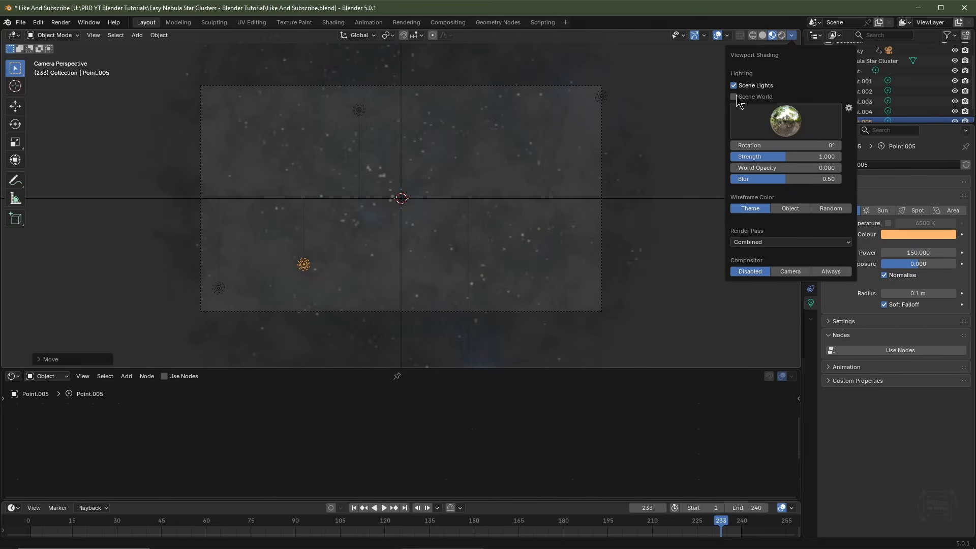
left_click(735, 97)
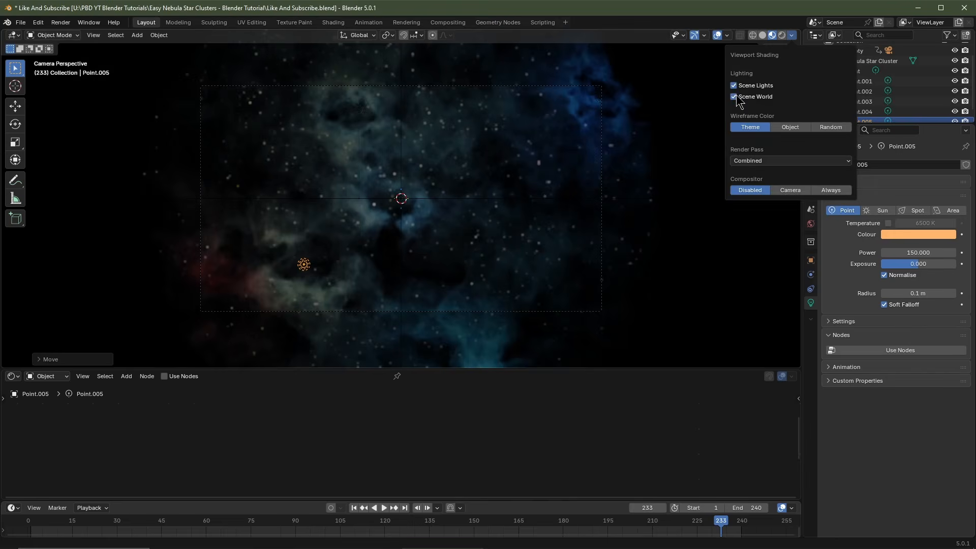
left_click(472, 204)
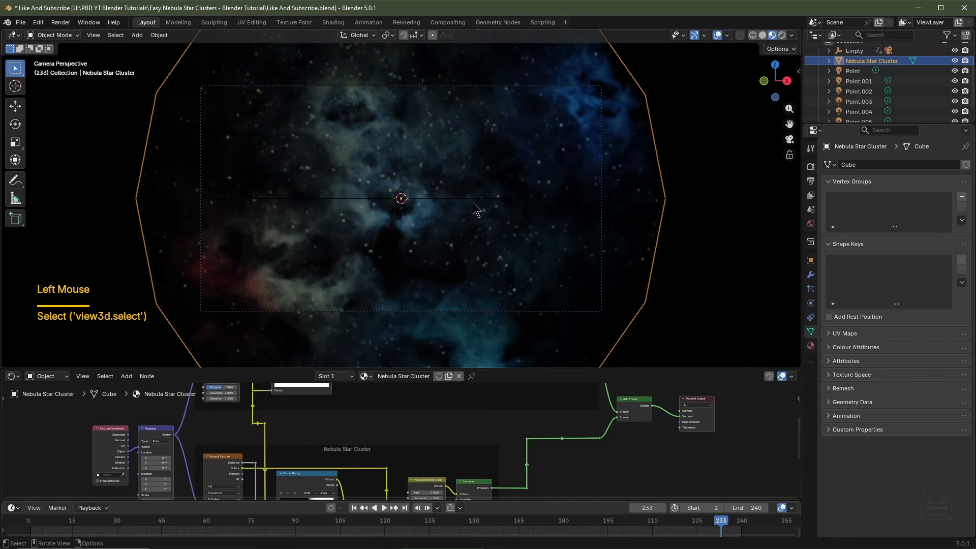
key("ctrl")
key("ctrl+s")
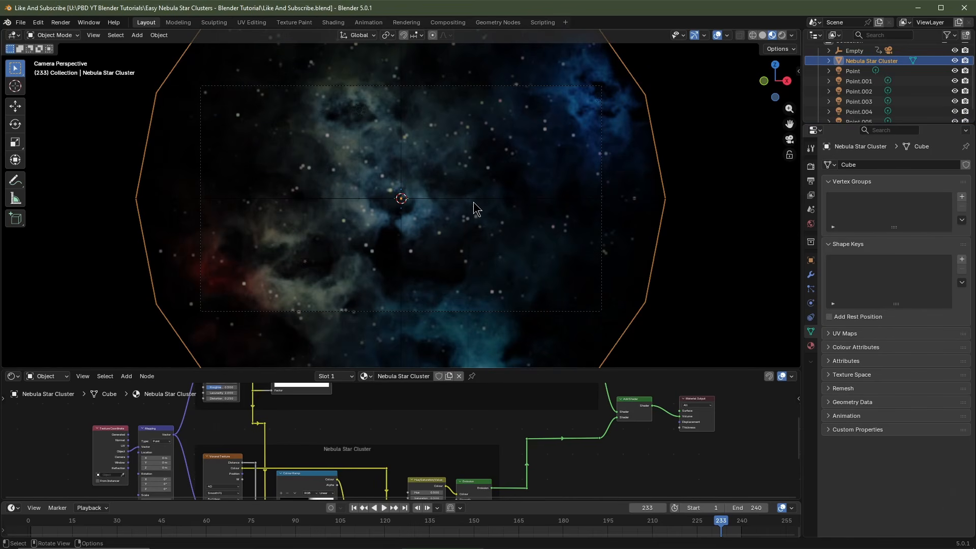
Step: Set the final render's maximum samples to 1024
left_click(811, 166)
scroll(918, 312, "up", 2)
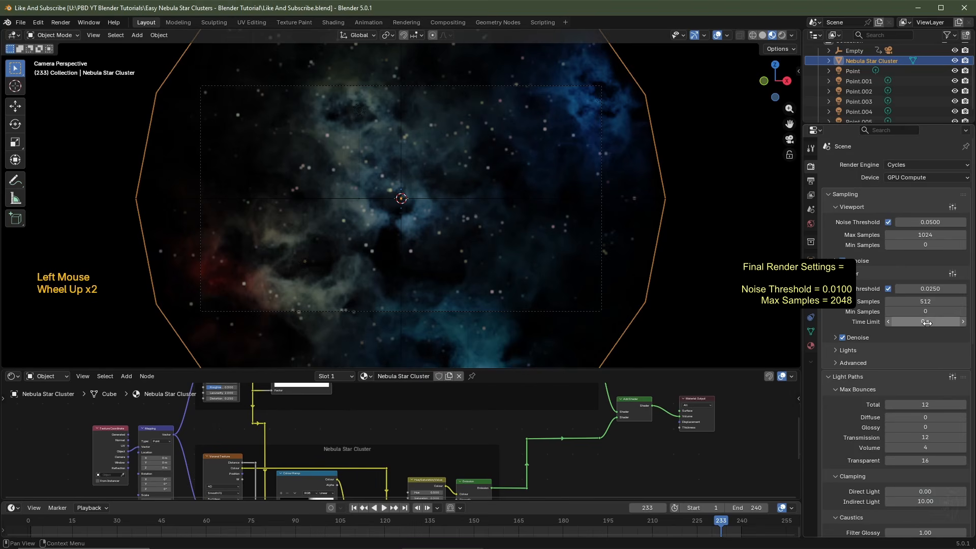
left_click(917, 302)
type("10")
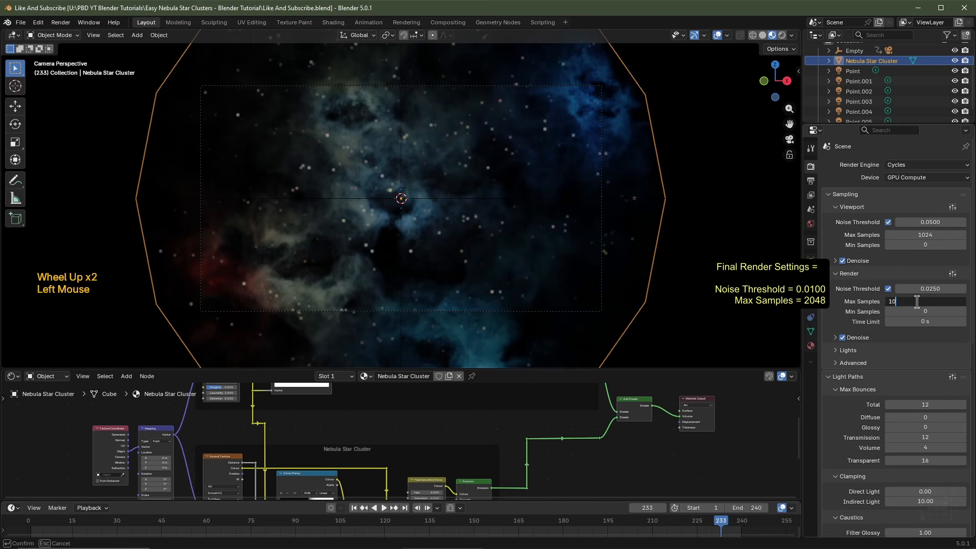
type("24")
key("Return")
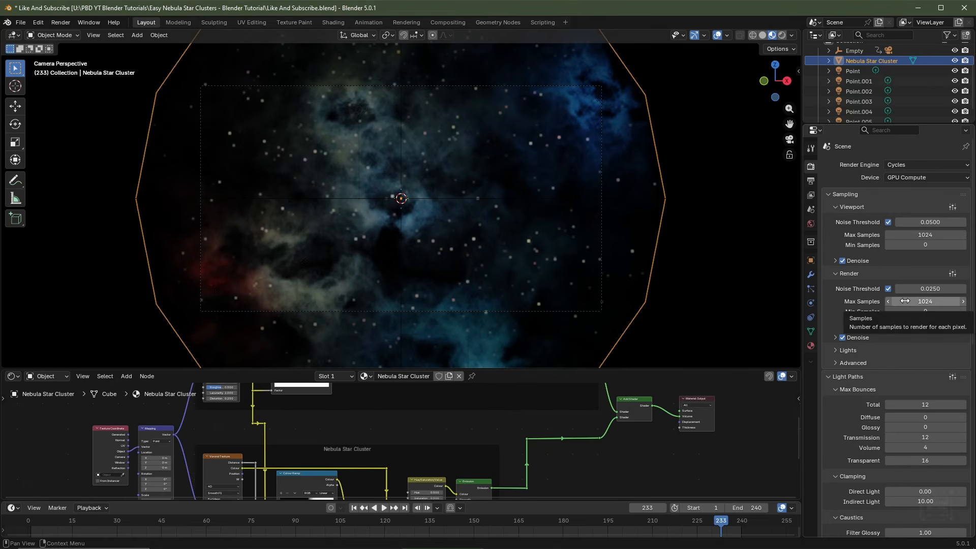
Step: Set the render output path to the tutorial's "Level Up" folder
left_click(813, 182)
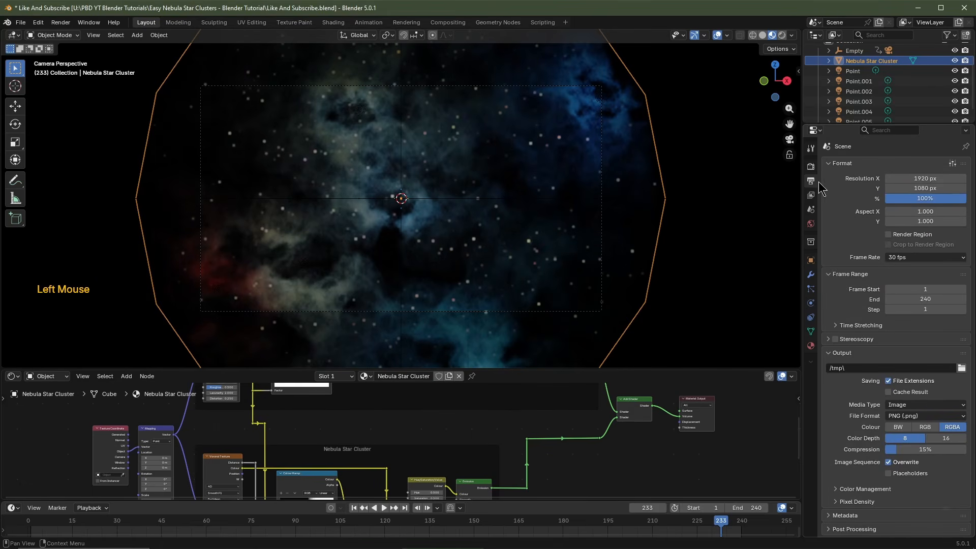
left_click(961, 367)
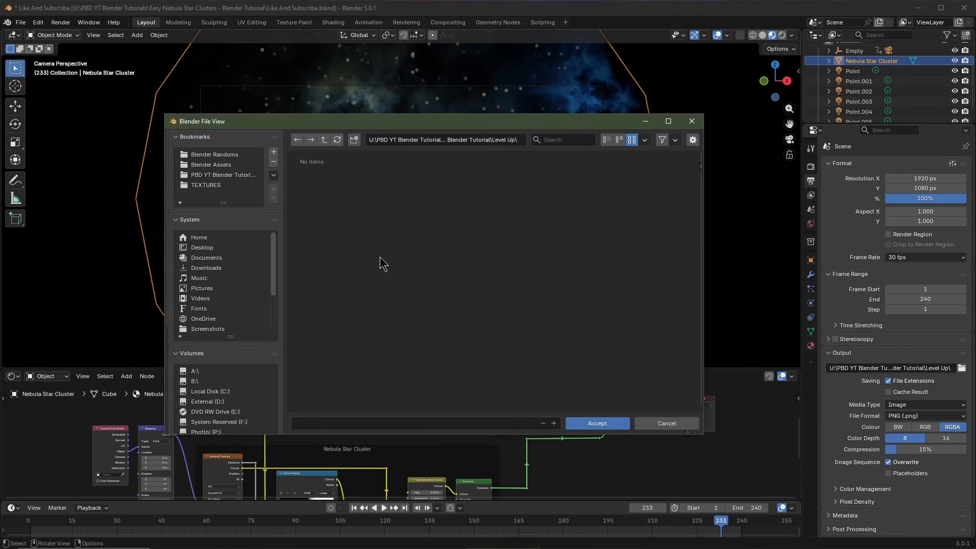
left_click(601, 425)
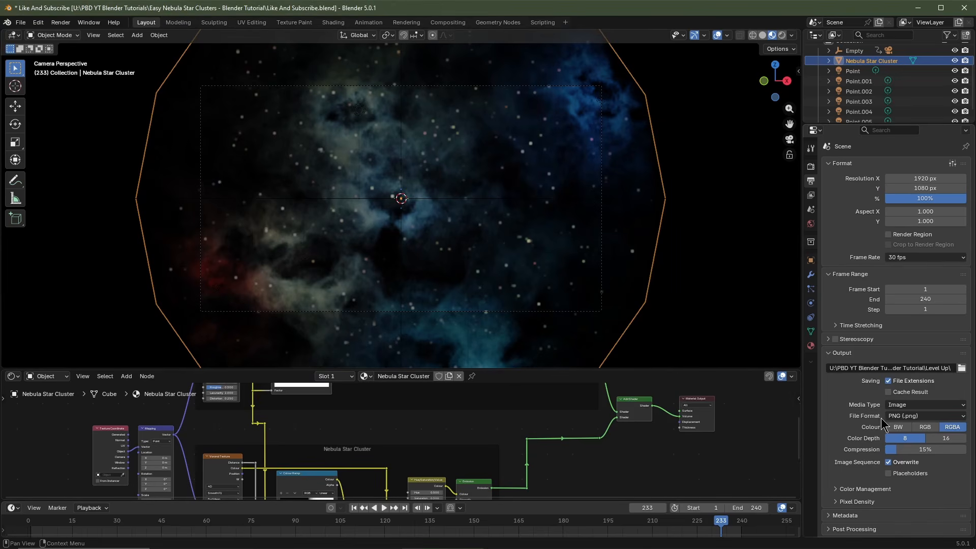
Step: Set the output to RGB in OpenEXR format with the DWAA (lossy) codec
left_click(933, 428)
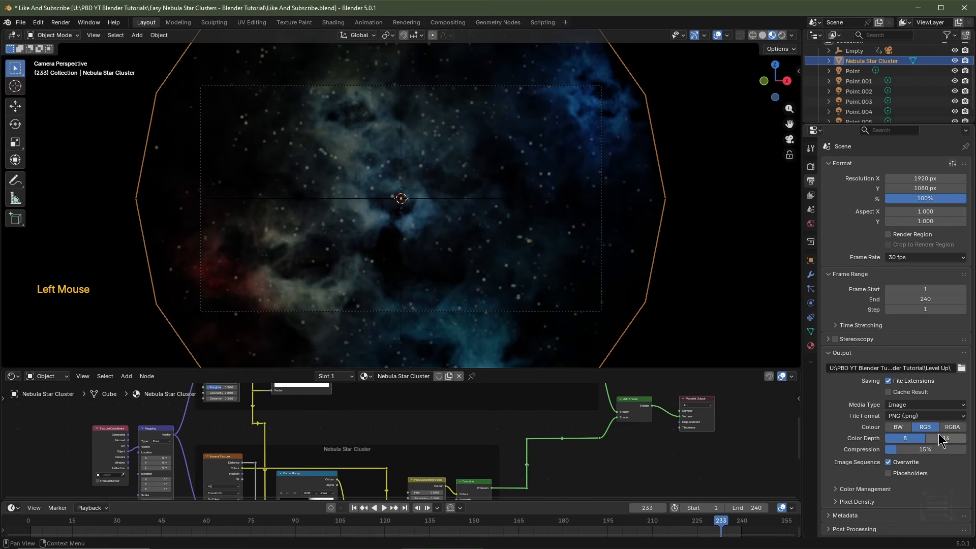
left_click(936, 438)
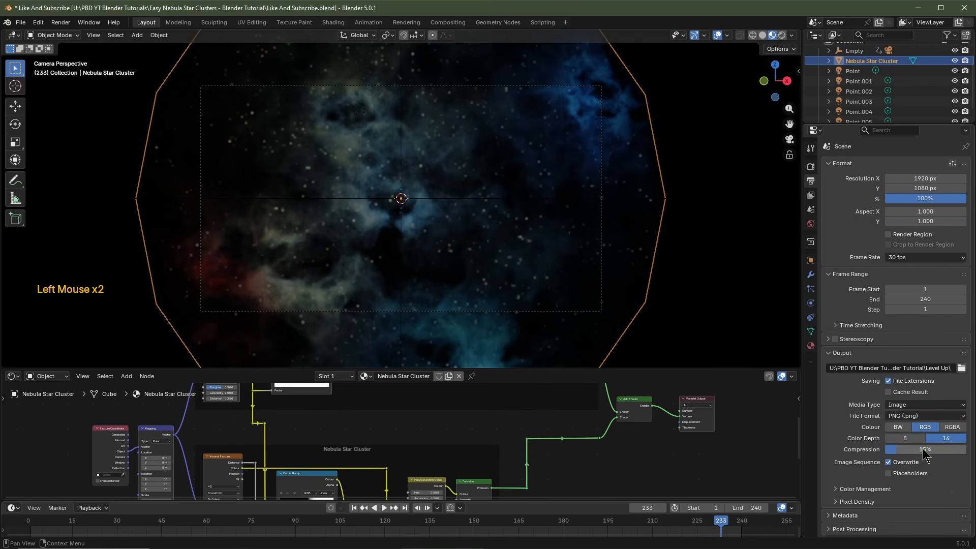
left_click(913, 417)
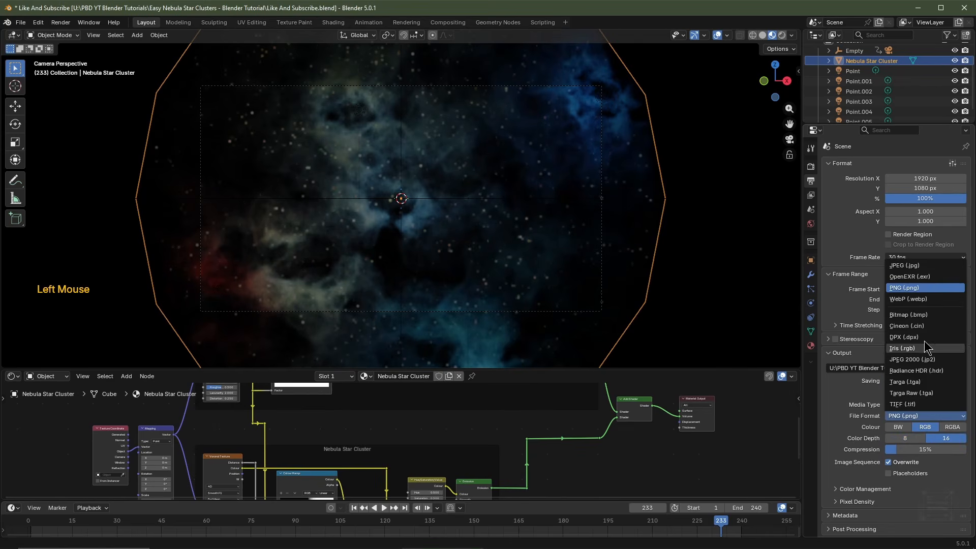
left_click(911, 276)
left_click(912, 449)
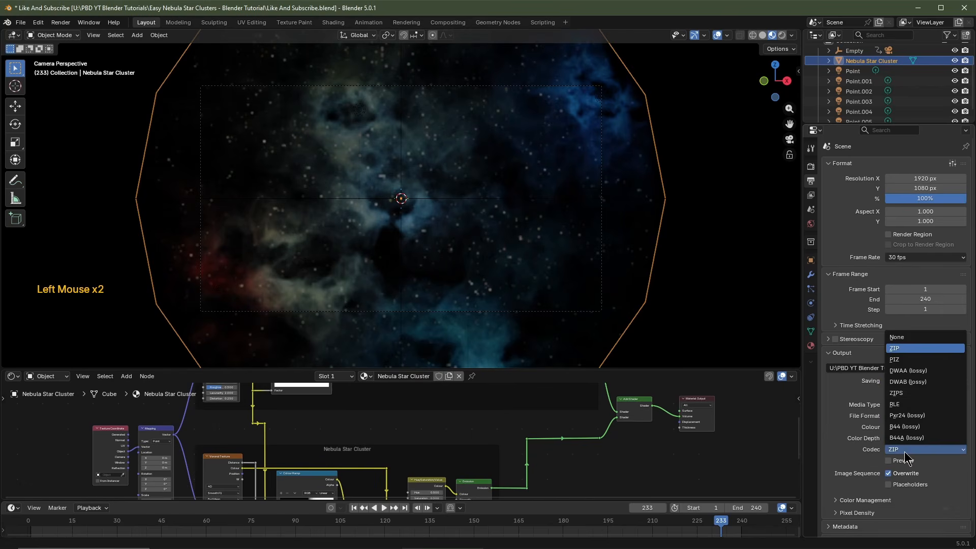
left_click(912, 370)
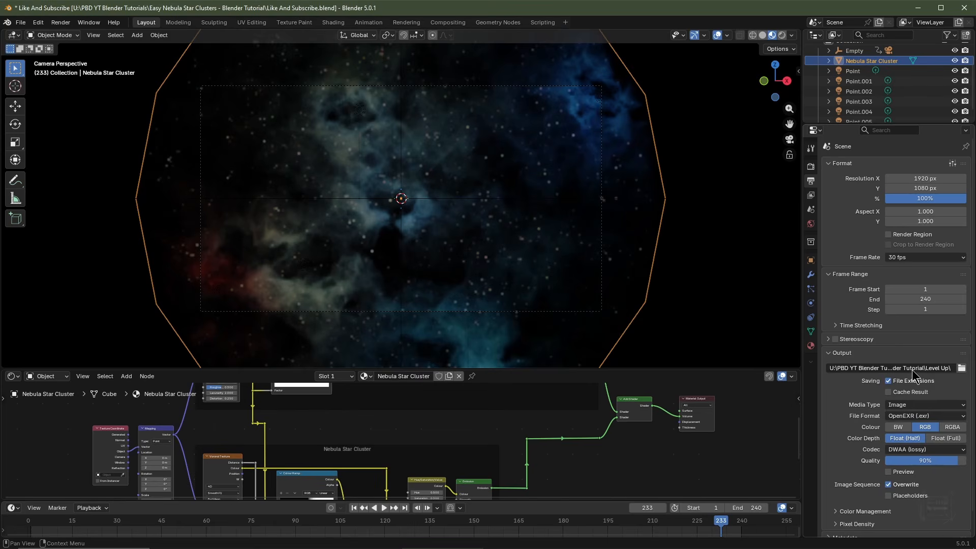
Step: Save the file, render the animation, and close the render window
key("ctrl")
key("ctrl+s")
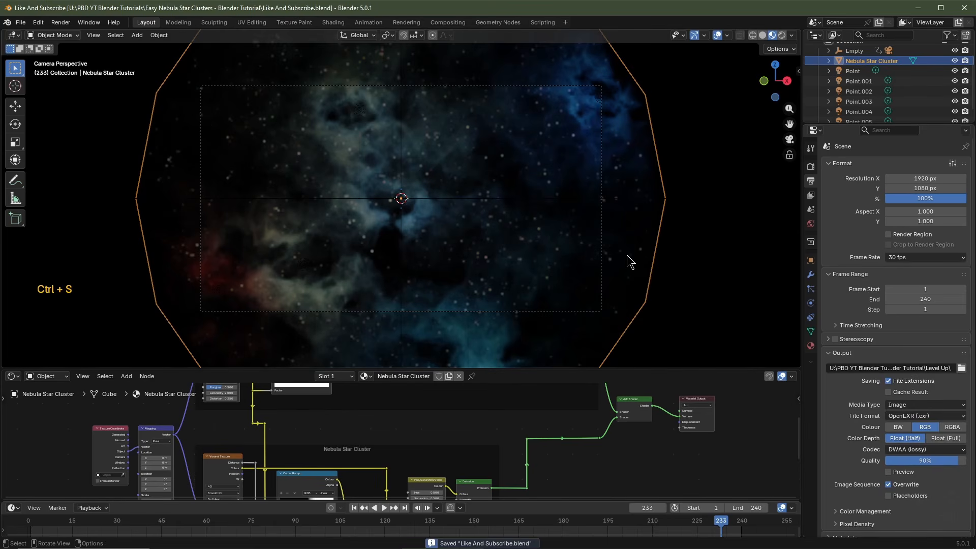
key("ctrl+F12")
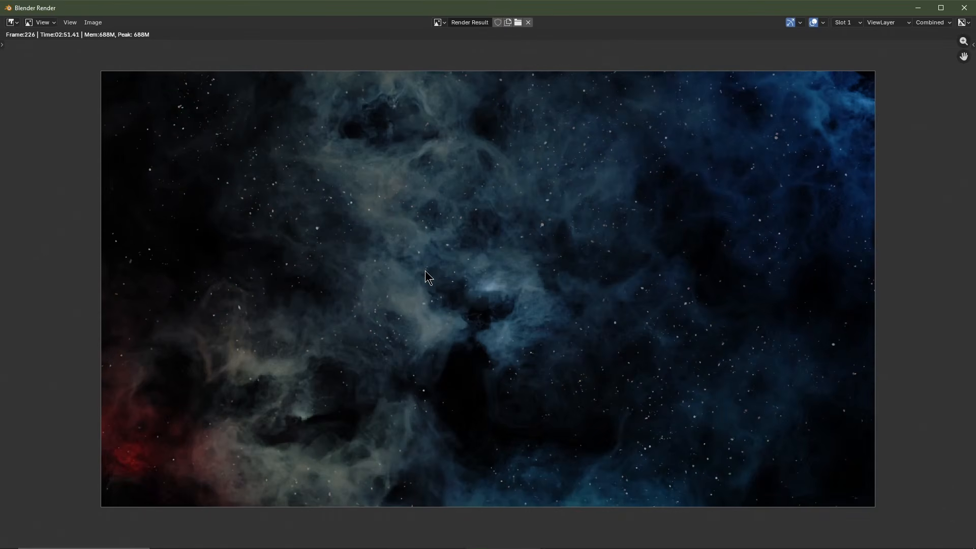
left_click(963, 6)
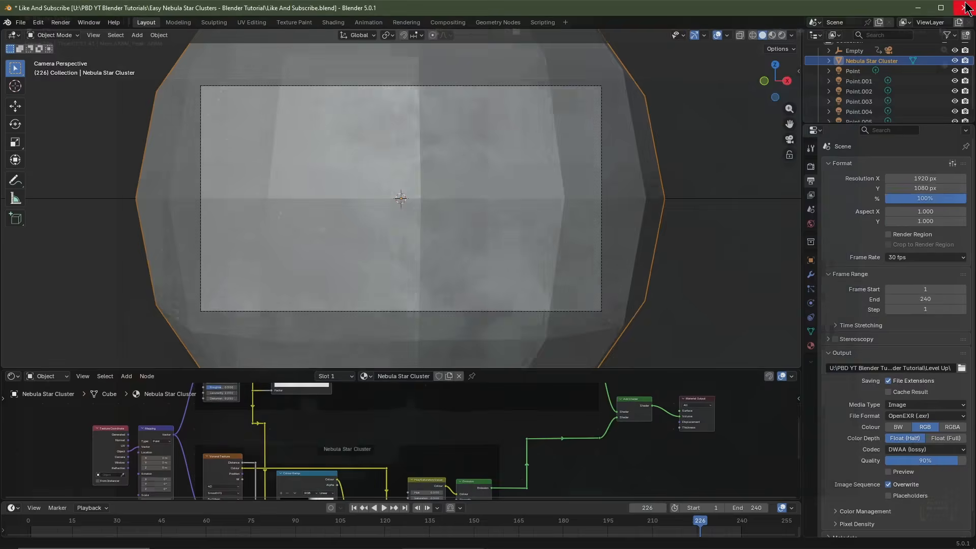
Step: Switch to the Compositing workspace and fit the backdrop image to the node editor
left_click(441, 22)
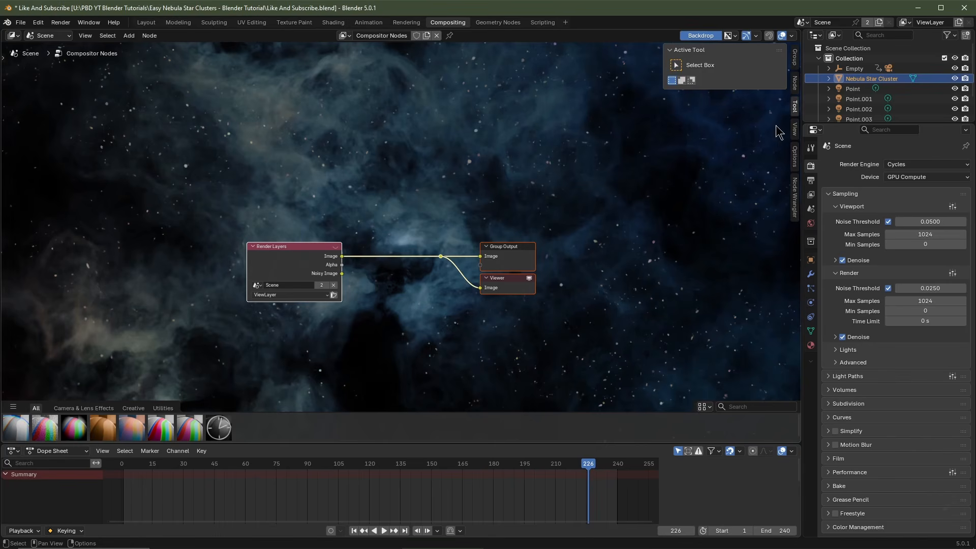
left_click(795, 131)
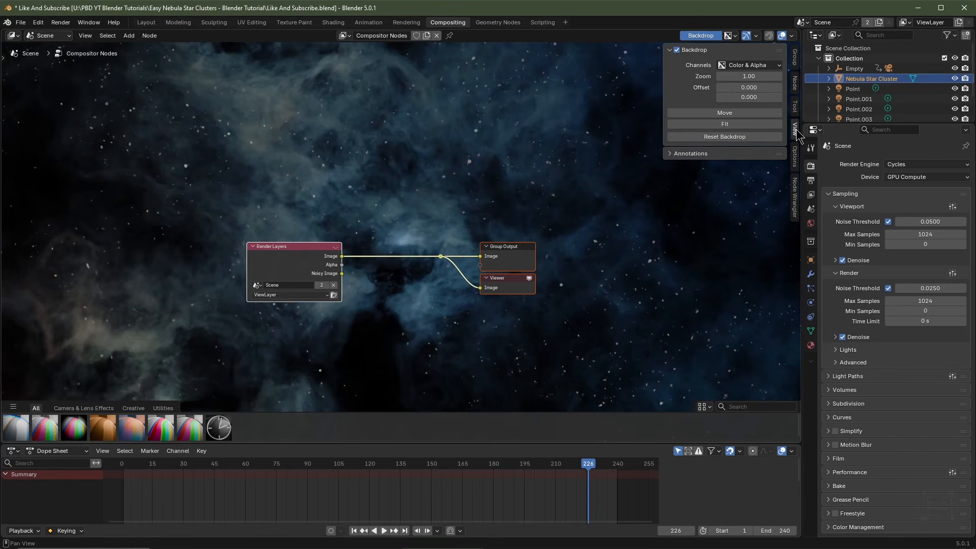
left_click(732, 124)
scroll(399, 304, "up", 4)
key("n")
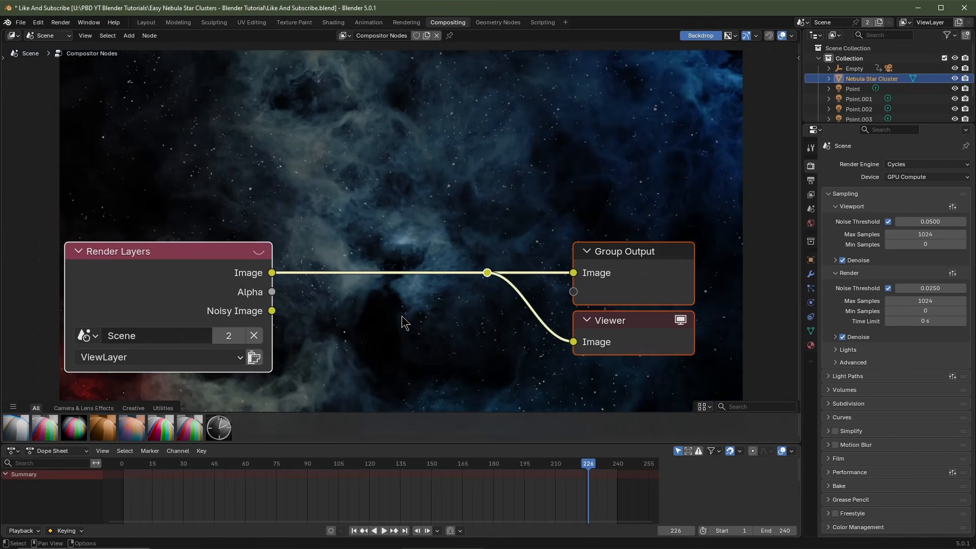
Step: Move the Render Layers node away from the outputs and insert a Glare node on its image link
middle_click_drag(401, 316, 459, 279)
left_click(269, 214)
left_click_drag(269, 214, 187, 214)
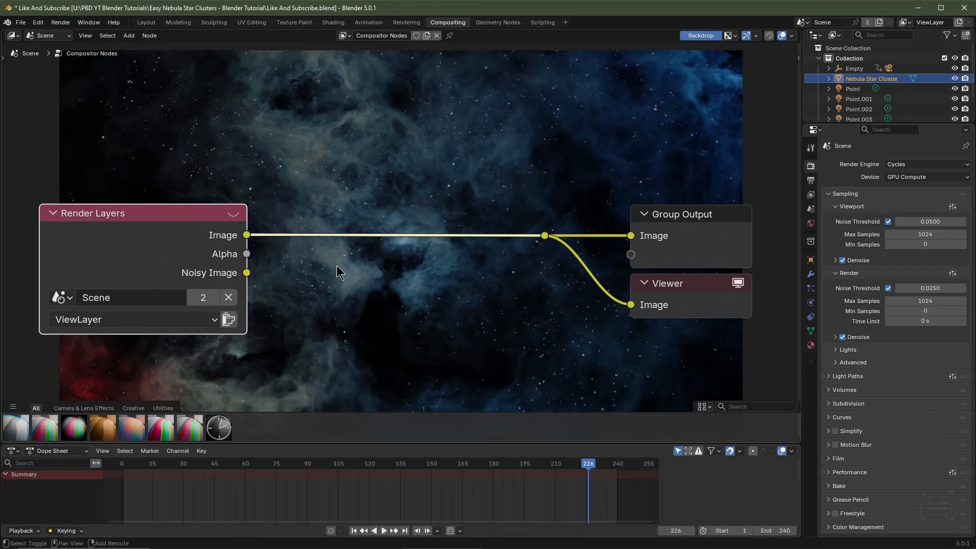
key("shift+a")
mouse_move(329, 322)
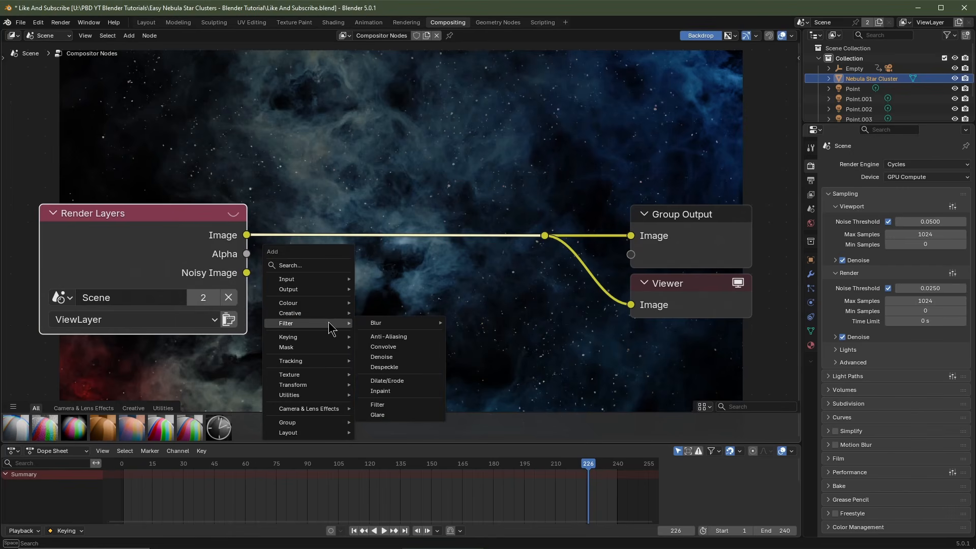
left_click(387, 415)
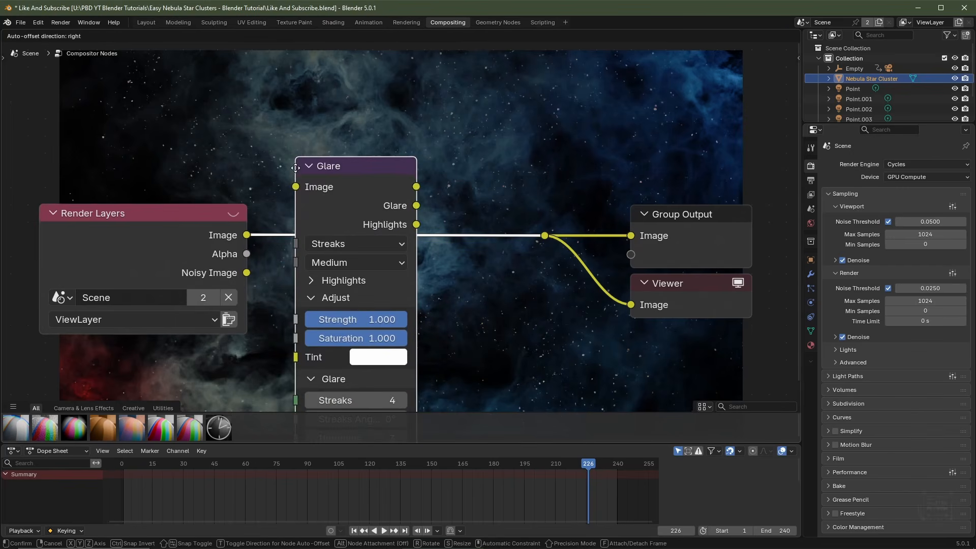
left_click(293, 163)
Step: Set the Glare node's highlights threshold to 0.2
middle_click_drag(460, 313, 449, 234)
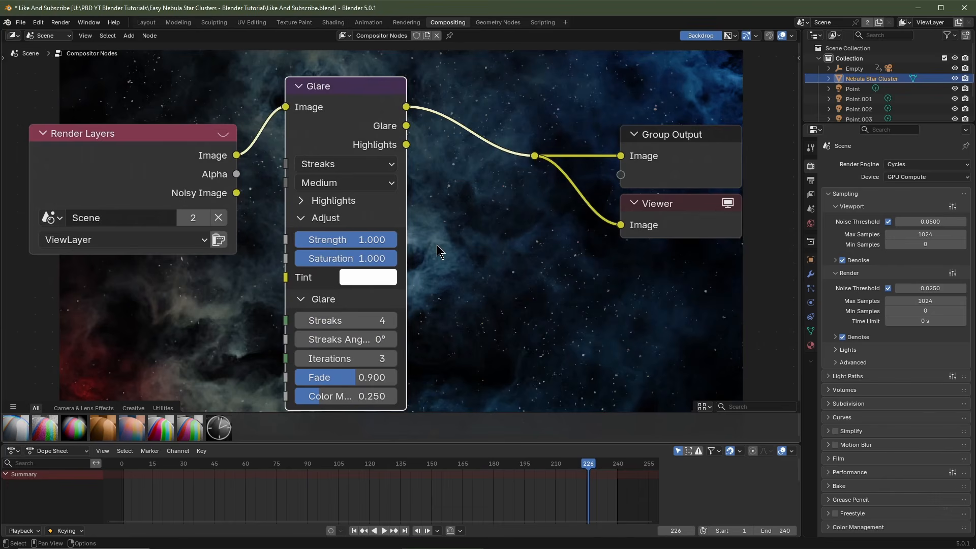
left_click(302, 202)
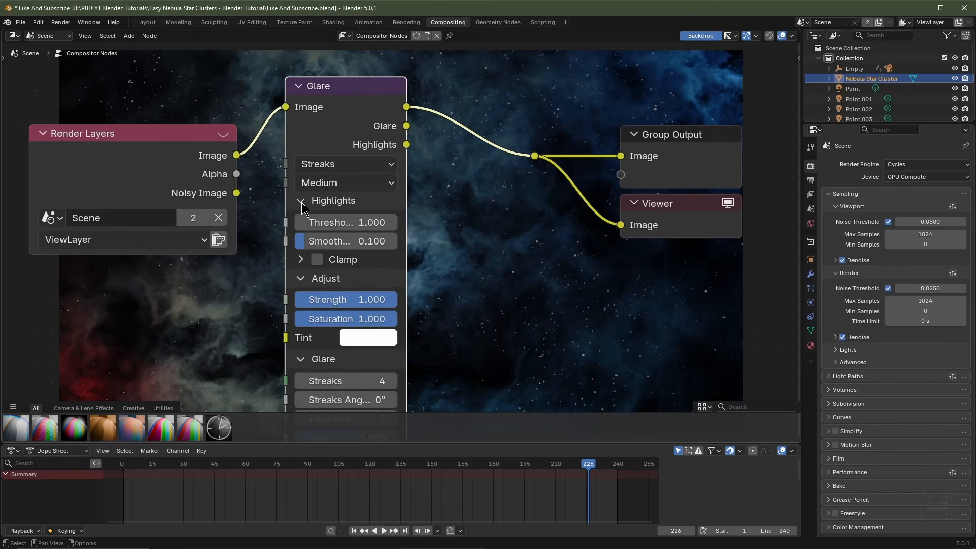
left_click_drag(301, 224, 300, 228)
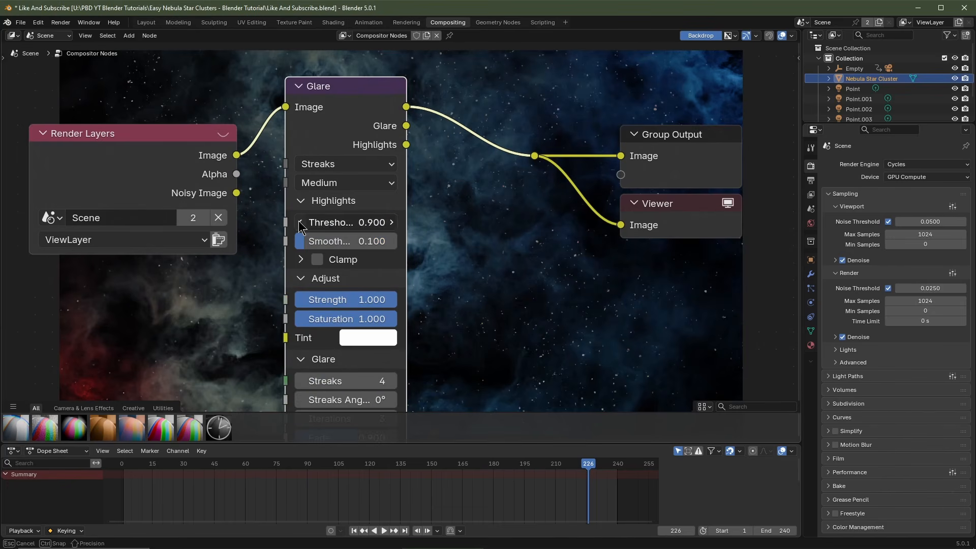
left_click(299, 222)
left_click(299, 222)
left_click(299, 223)
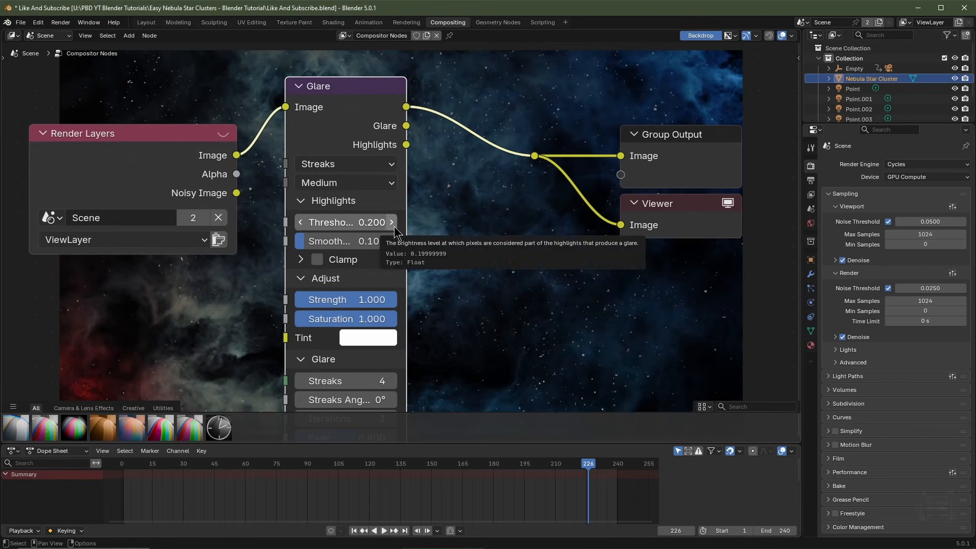
Step: Insert the Vignette asset on the link between the Glare node and the outputs
middle_click_drag(503, 385, 498, 283)
scroll(429, 314, "down", 2)
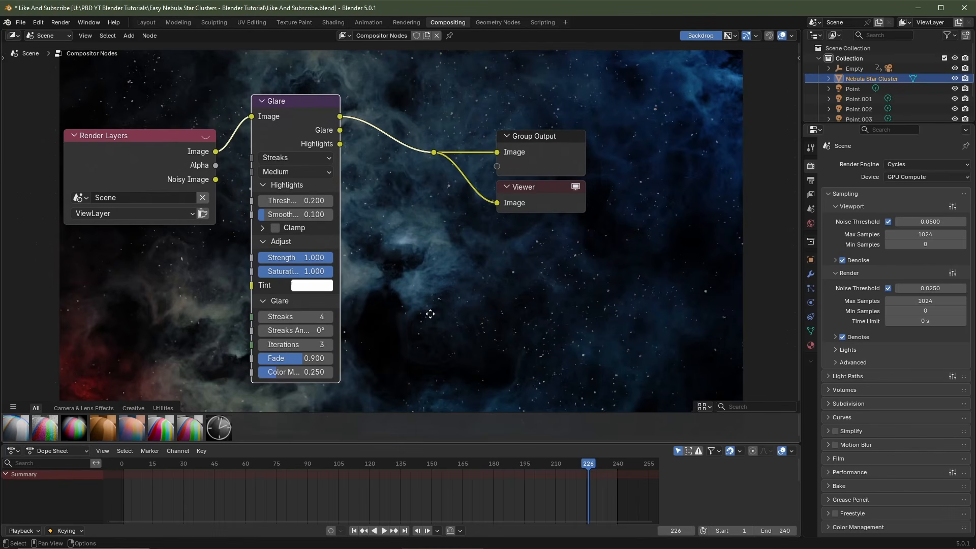
left_click_drag(81, 430, 389, 110)
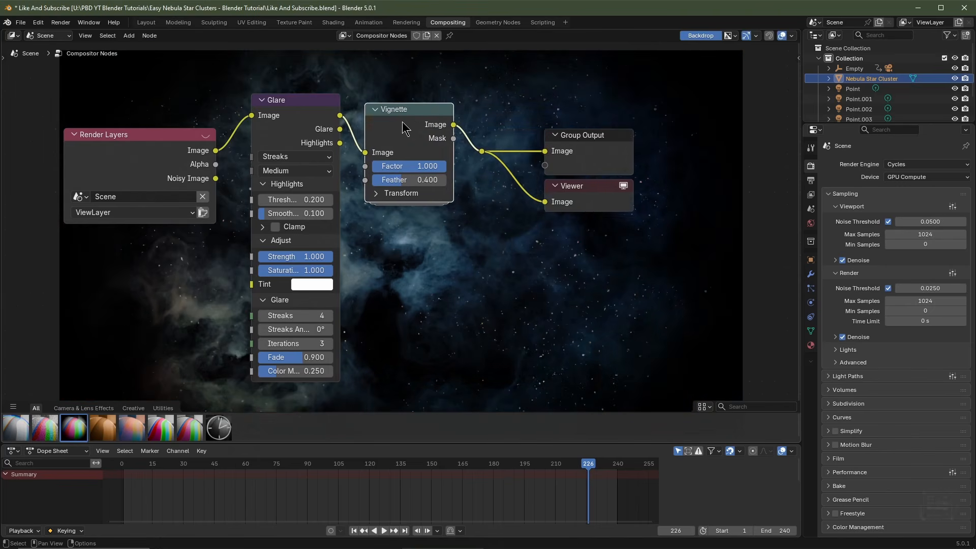
Step: Expand the Vignette node's transform settings and set both scale values to 0.9
middle_click_drag(477, 175, 466, 273)
scroll(465, 282, "up", 1)
left_click(359, 329)
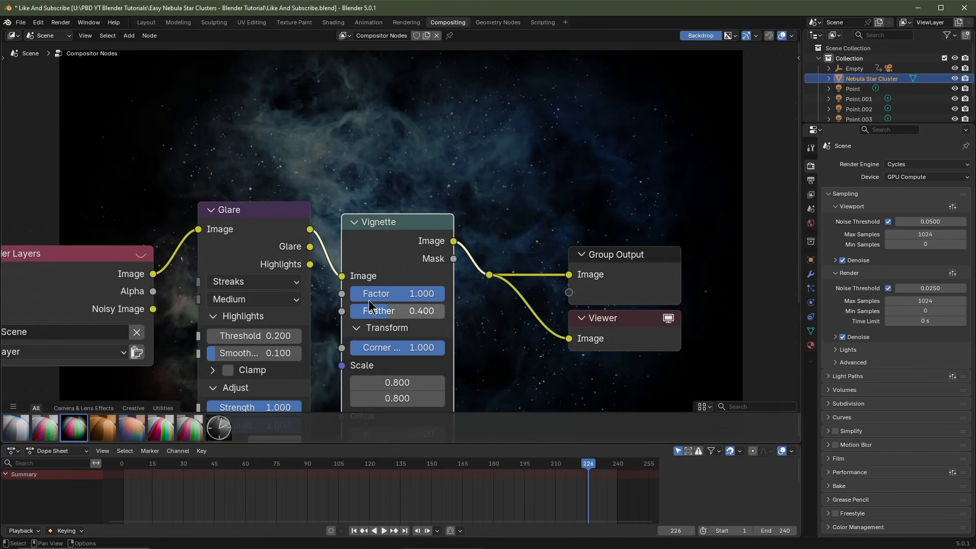
middle_click_drag(488, 387, 486, 285)
left_click(461, 279)
left_click(462, 295)
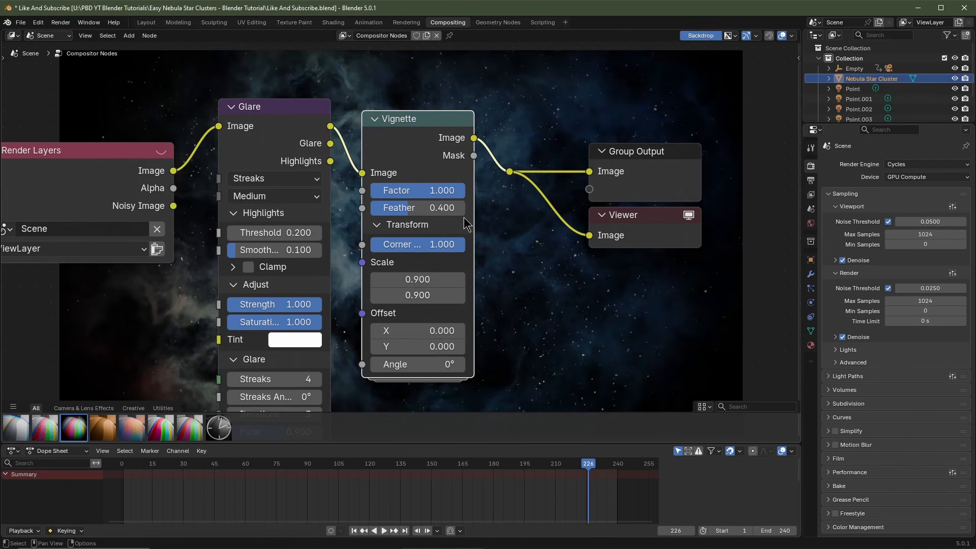
Step: Try a Vignette feather of 0.5, and settle on 0.75
left_click(444, 206)
type(".")
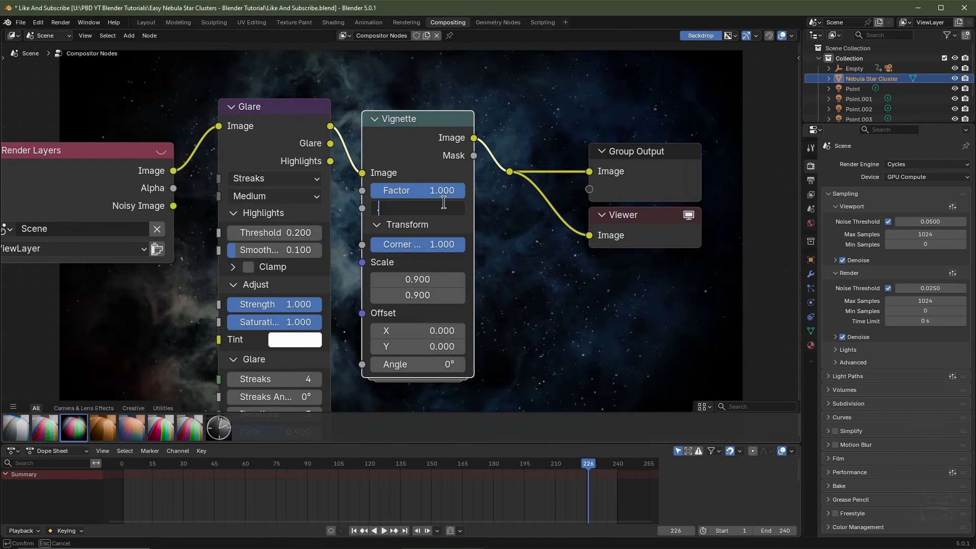
type("5")
key("Return")
left_click(444, 202)
type(".")
key("Return")
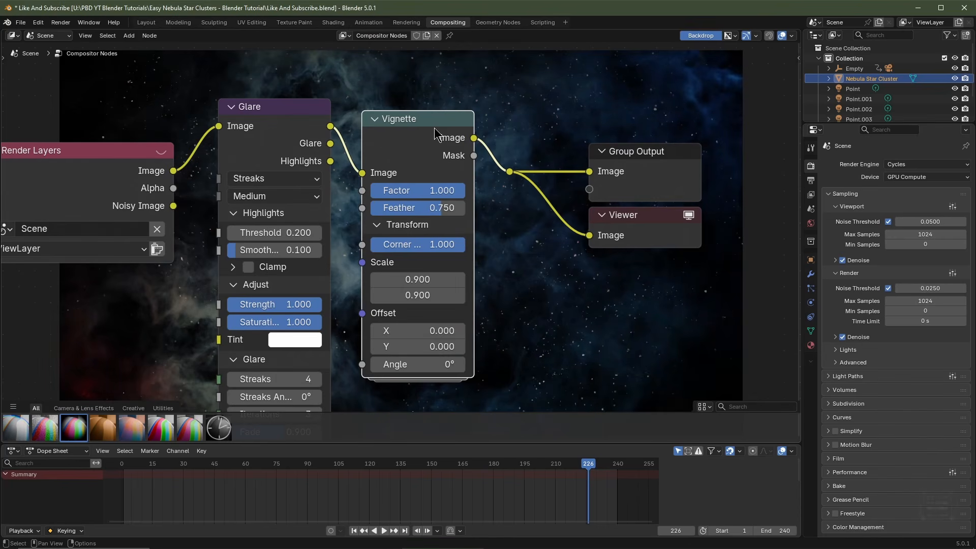
Step: Compare the image with the Vignette node muted and unmuted, and set the node's factor to 0.5
key("m")
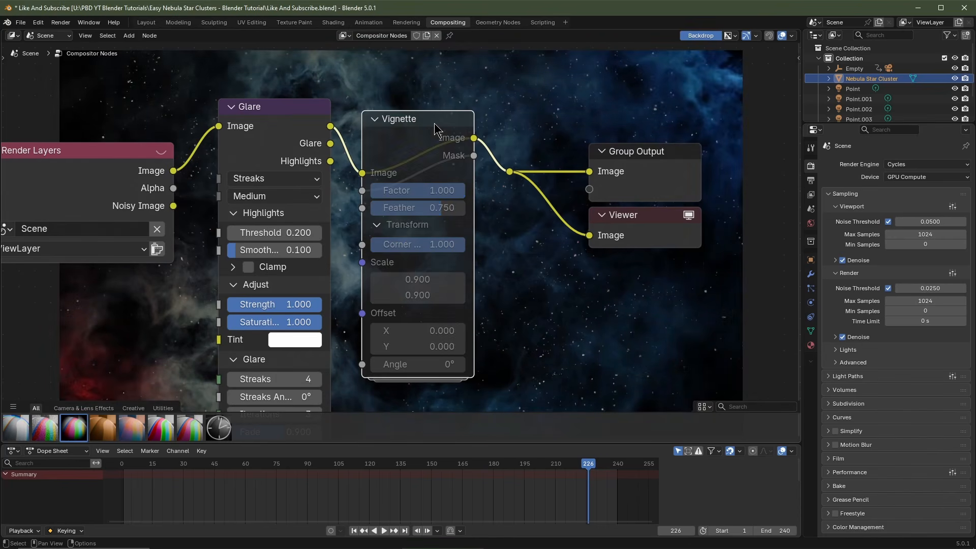
key("m")
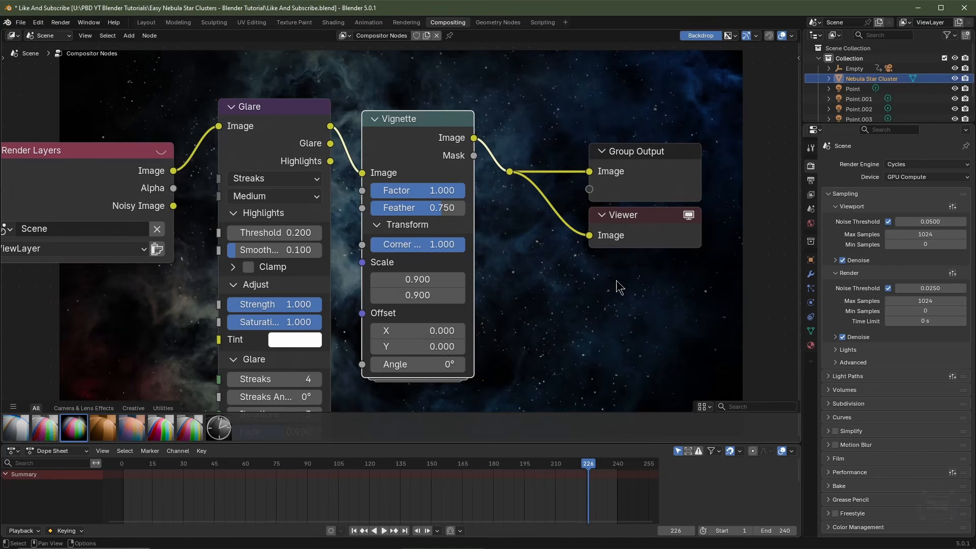
scroll(330, 178, "down", 2)
scroll(415, 175, "up", 2)
double_click(393, 192)
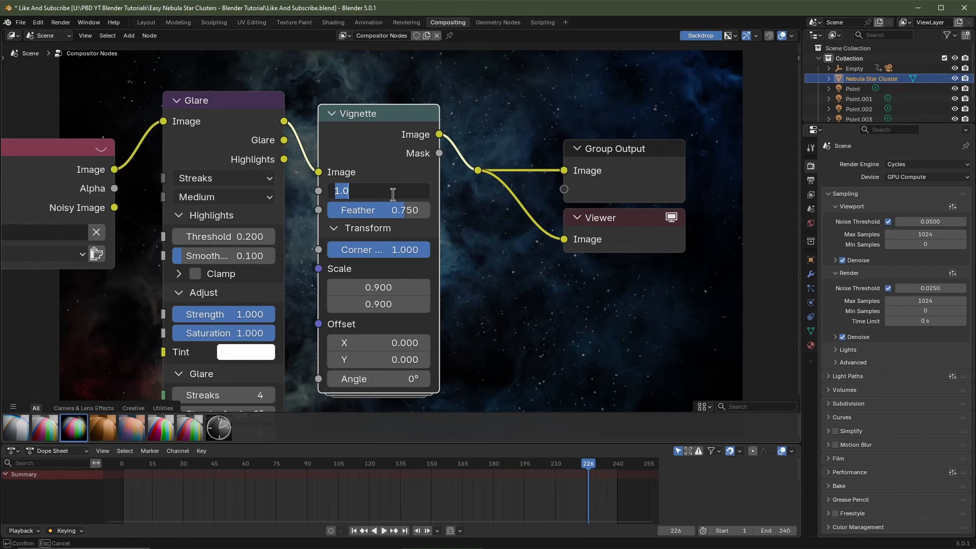
type("0.5")
key("Return")
scroll(376, 260, "down", 2)
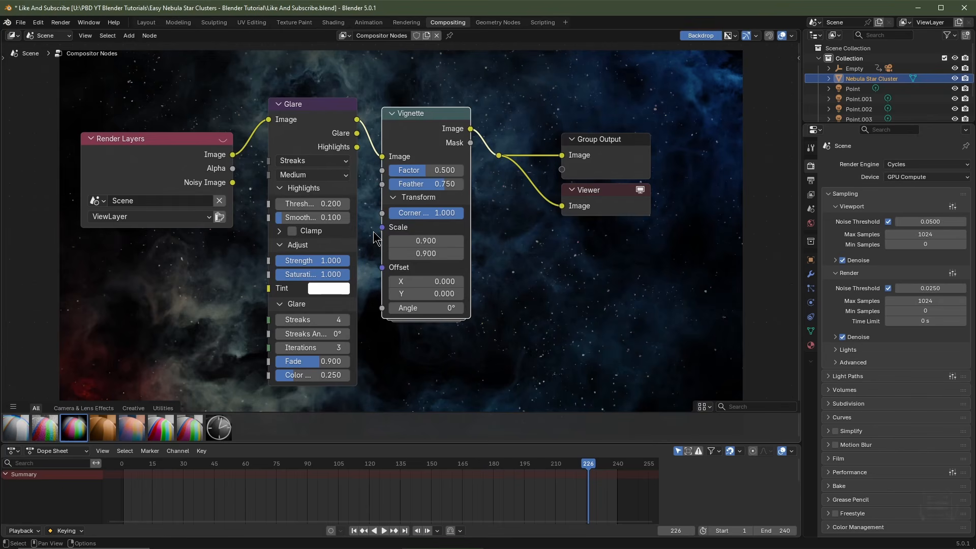
scroll(383, 248, "down", 2)
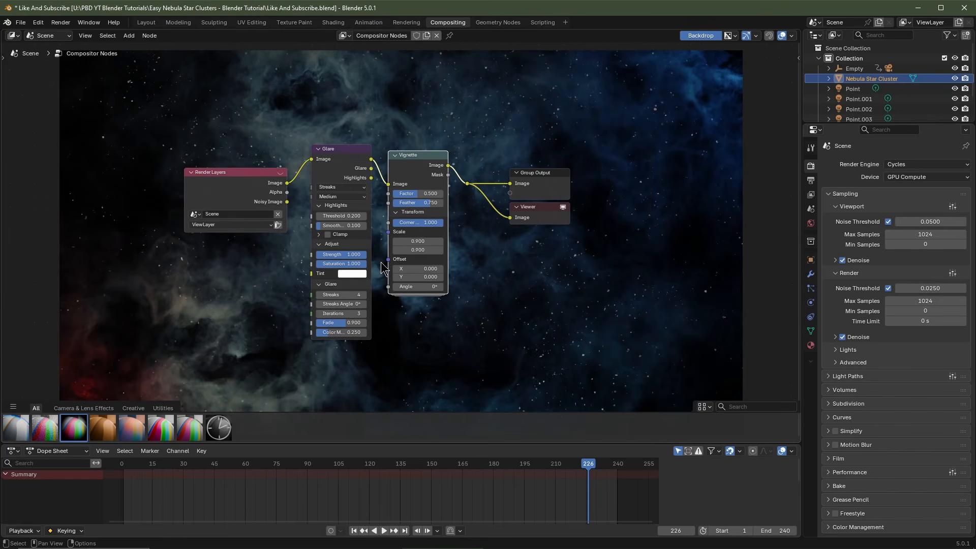
Step: Return to the Layout workspace, show the 3D view in material preview shading, and enlarge the shader node editor
left_click(148, 22)
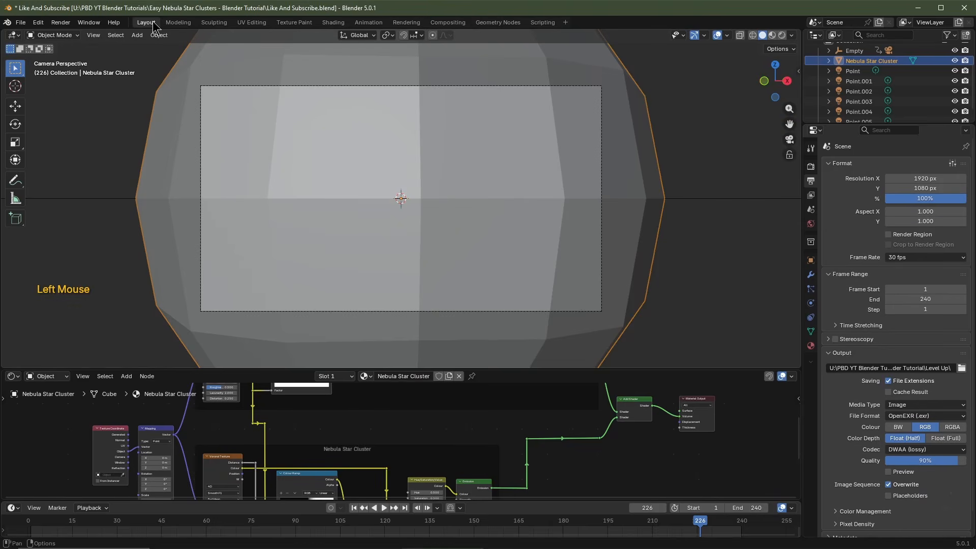
left_click(773, 35)
left_click_drag(508, 369, 500, 227)
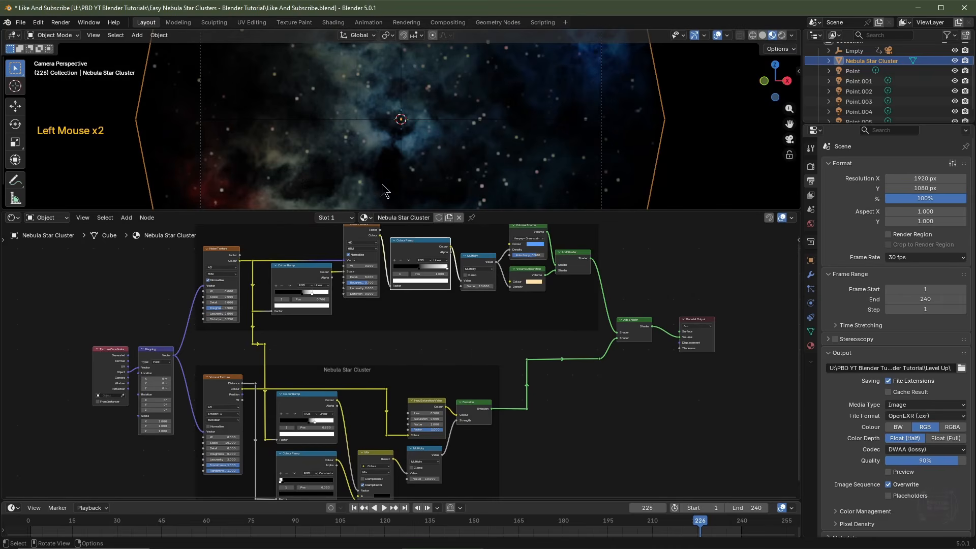
Step: Open the value of the Multiply node feeding the star cluster's Emission strength for editing, and save the file
scroll(453, 326, "up", 2)
middle_click_drag(452, 325, 419, 356)
scroll(419, 356, "left", 2)
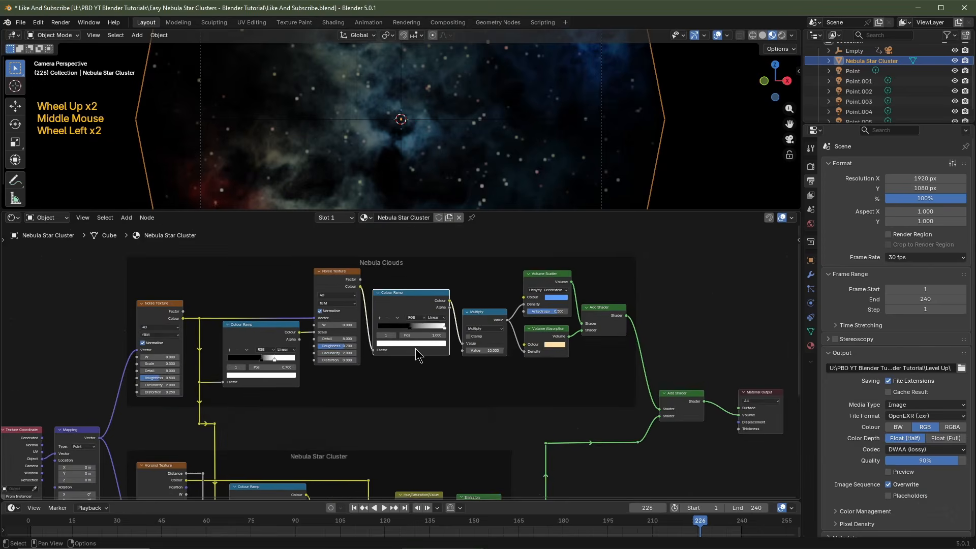
scroll(374, 313, "up", 1)
middle_click_drag(385, 436, 349, 305)
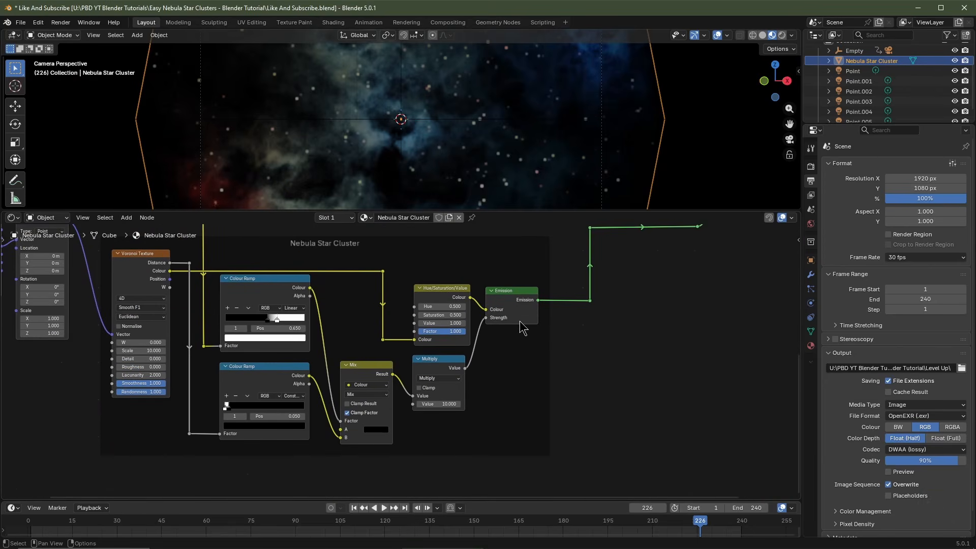
scroll(528, 364, "up", 2)
left_click(460, 421)
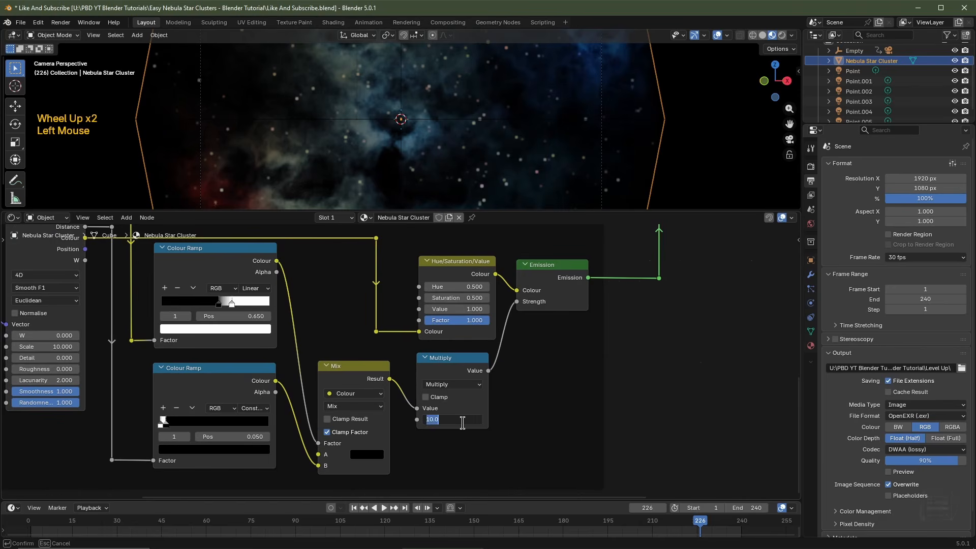
scroll(462, 376, "down", 2)
scroll(465, 356, "down", 2)
middle_click_drag(467, 355, 509, 349)
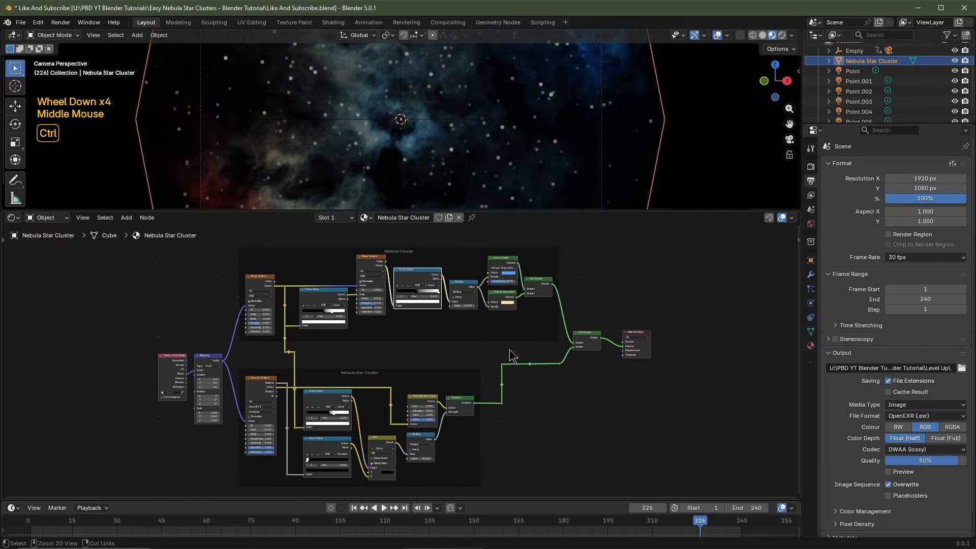
key("ctrl+s")
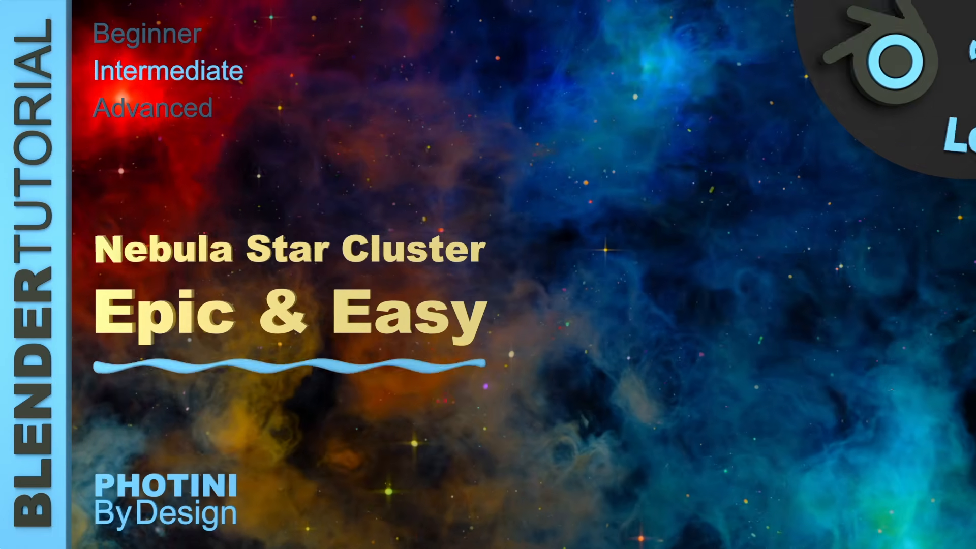